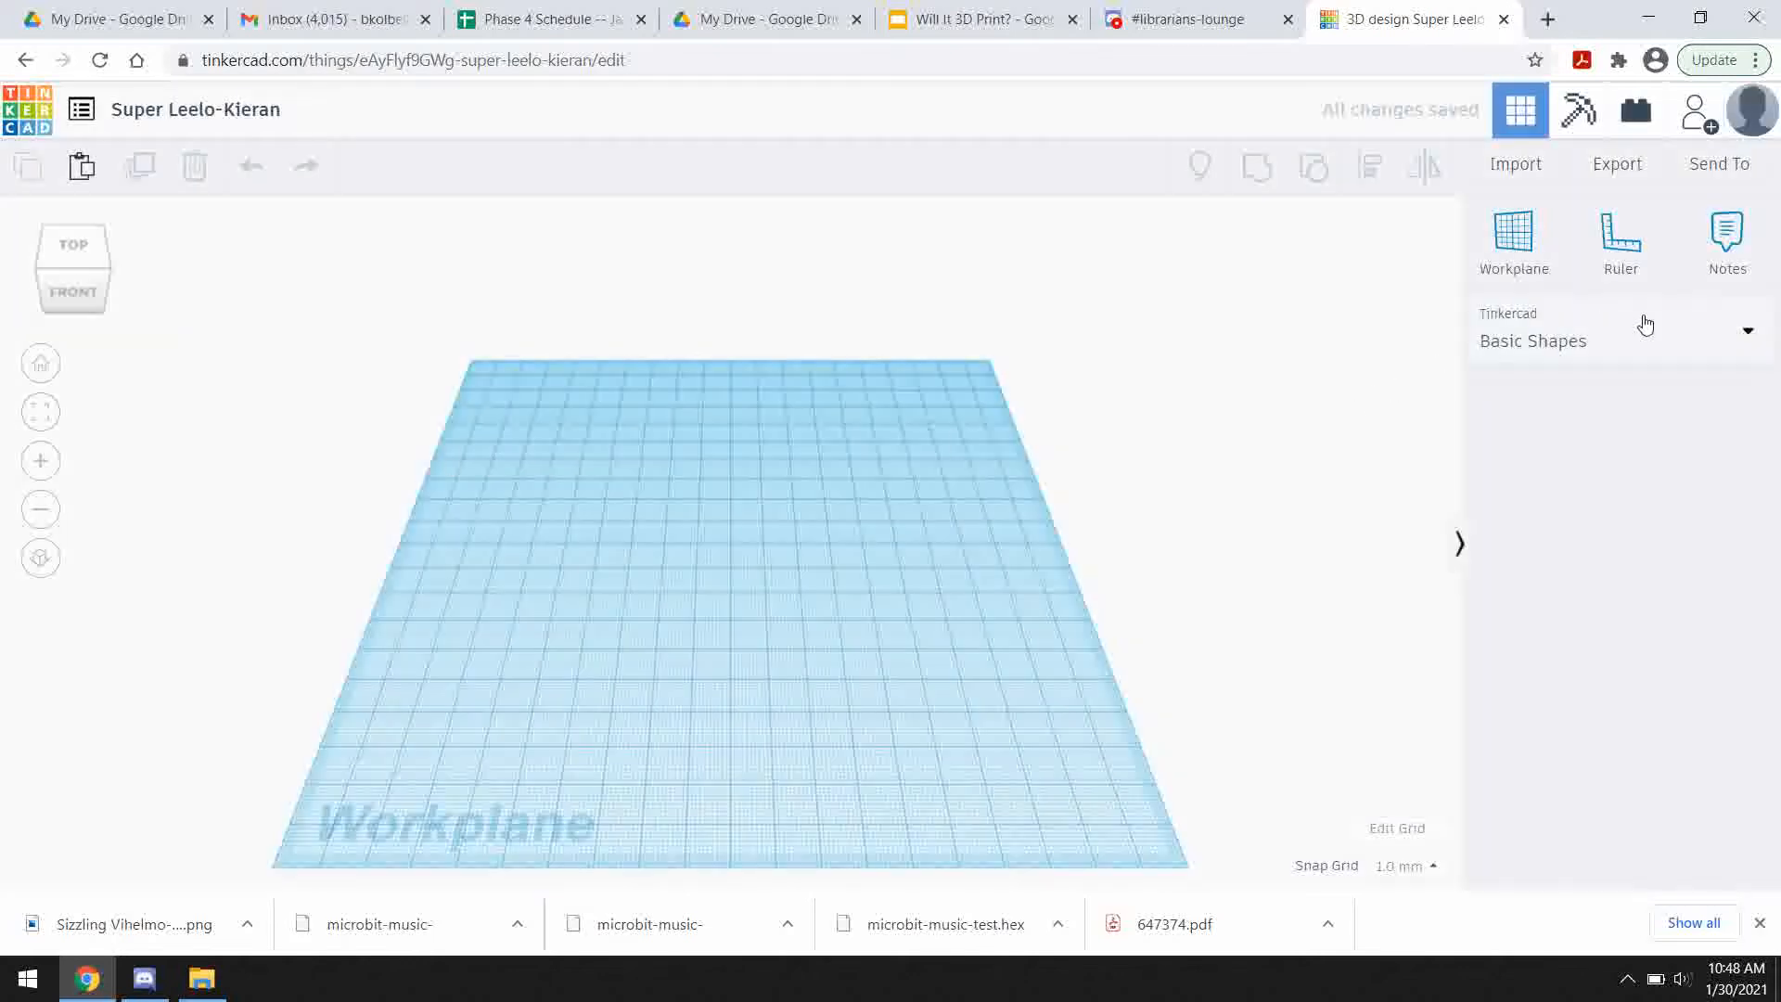
- Place an ISO metric thread from the Featured shape generators near the middle of the workplane
click(1670, 345)
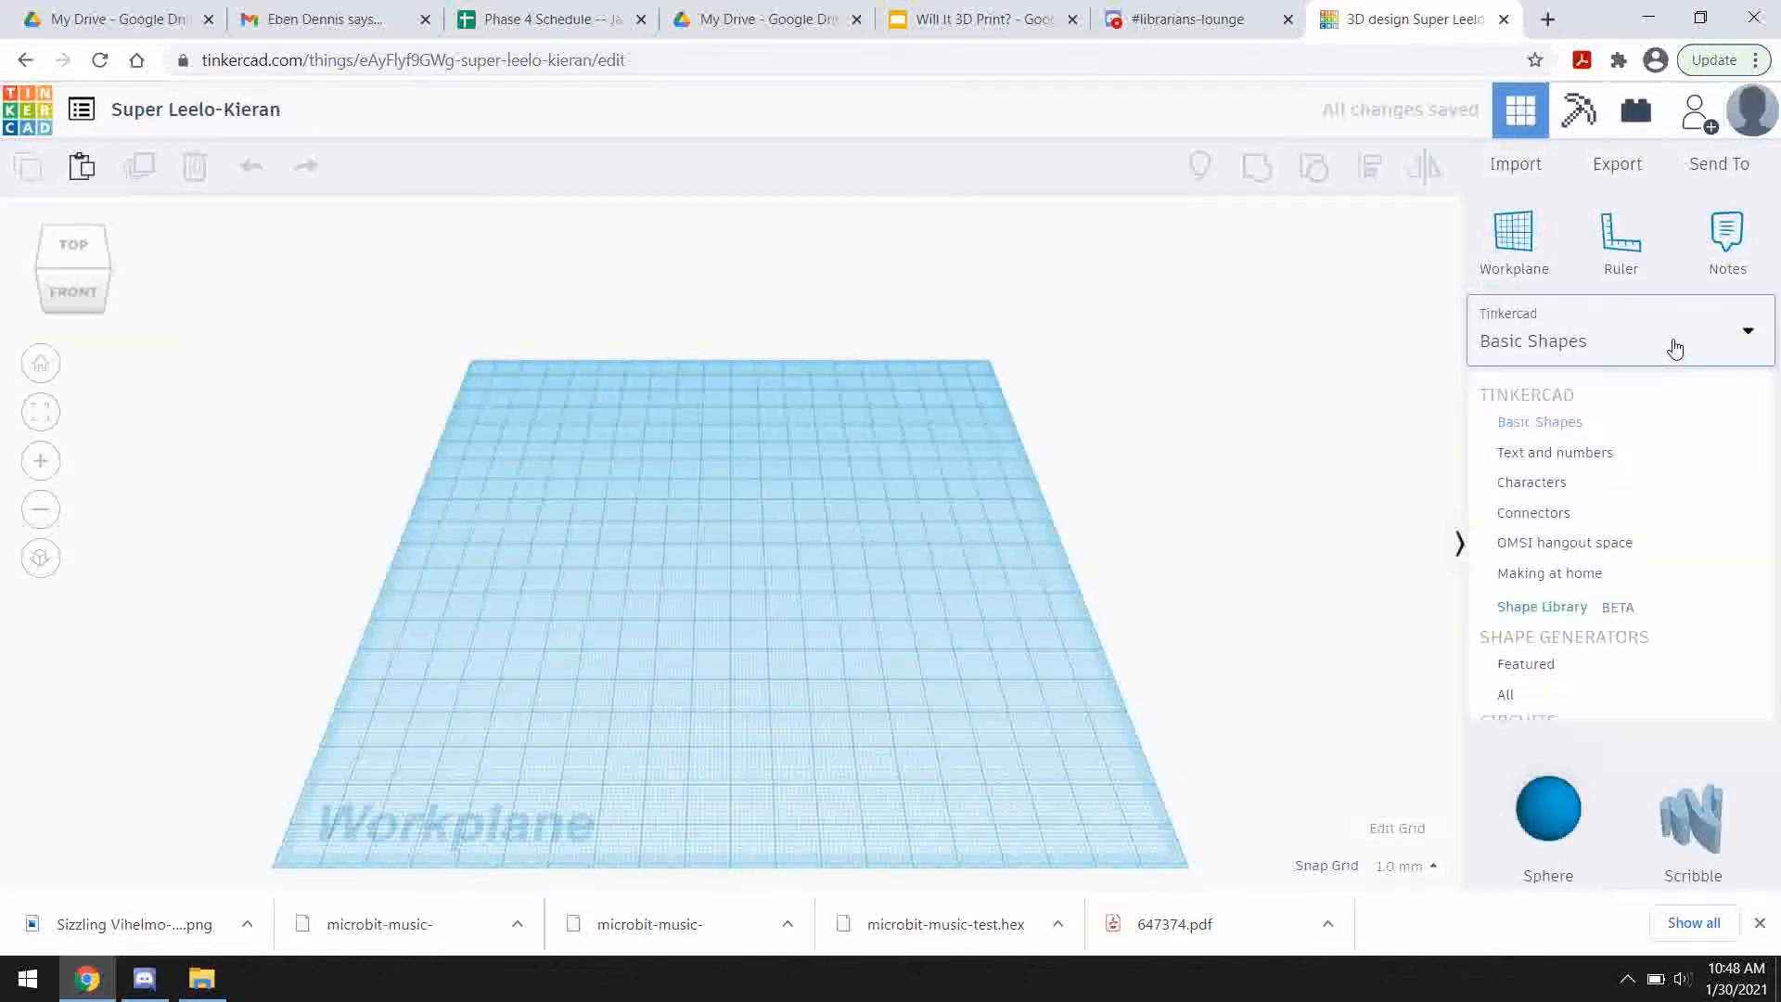
click(1529, 675)
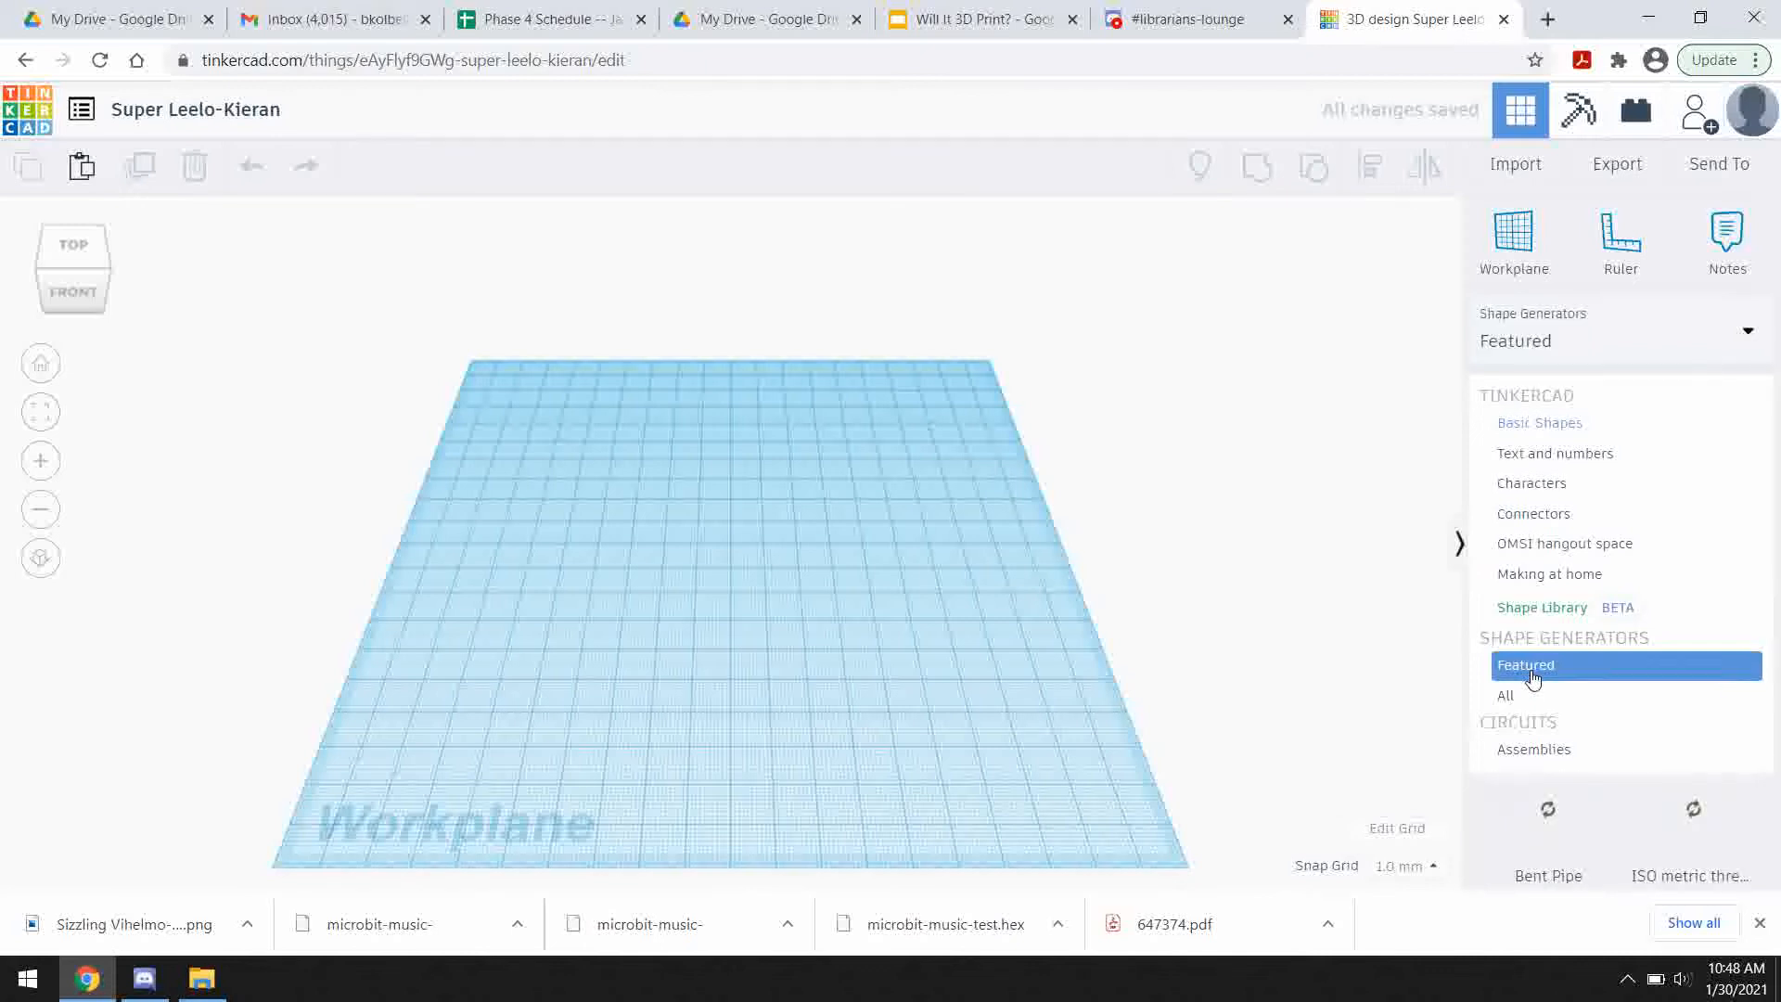
scroll(1688, 652, down, 2)
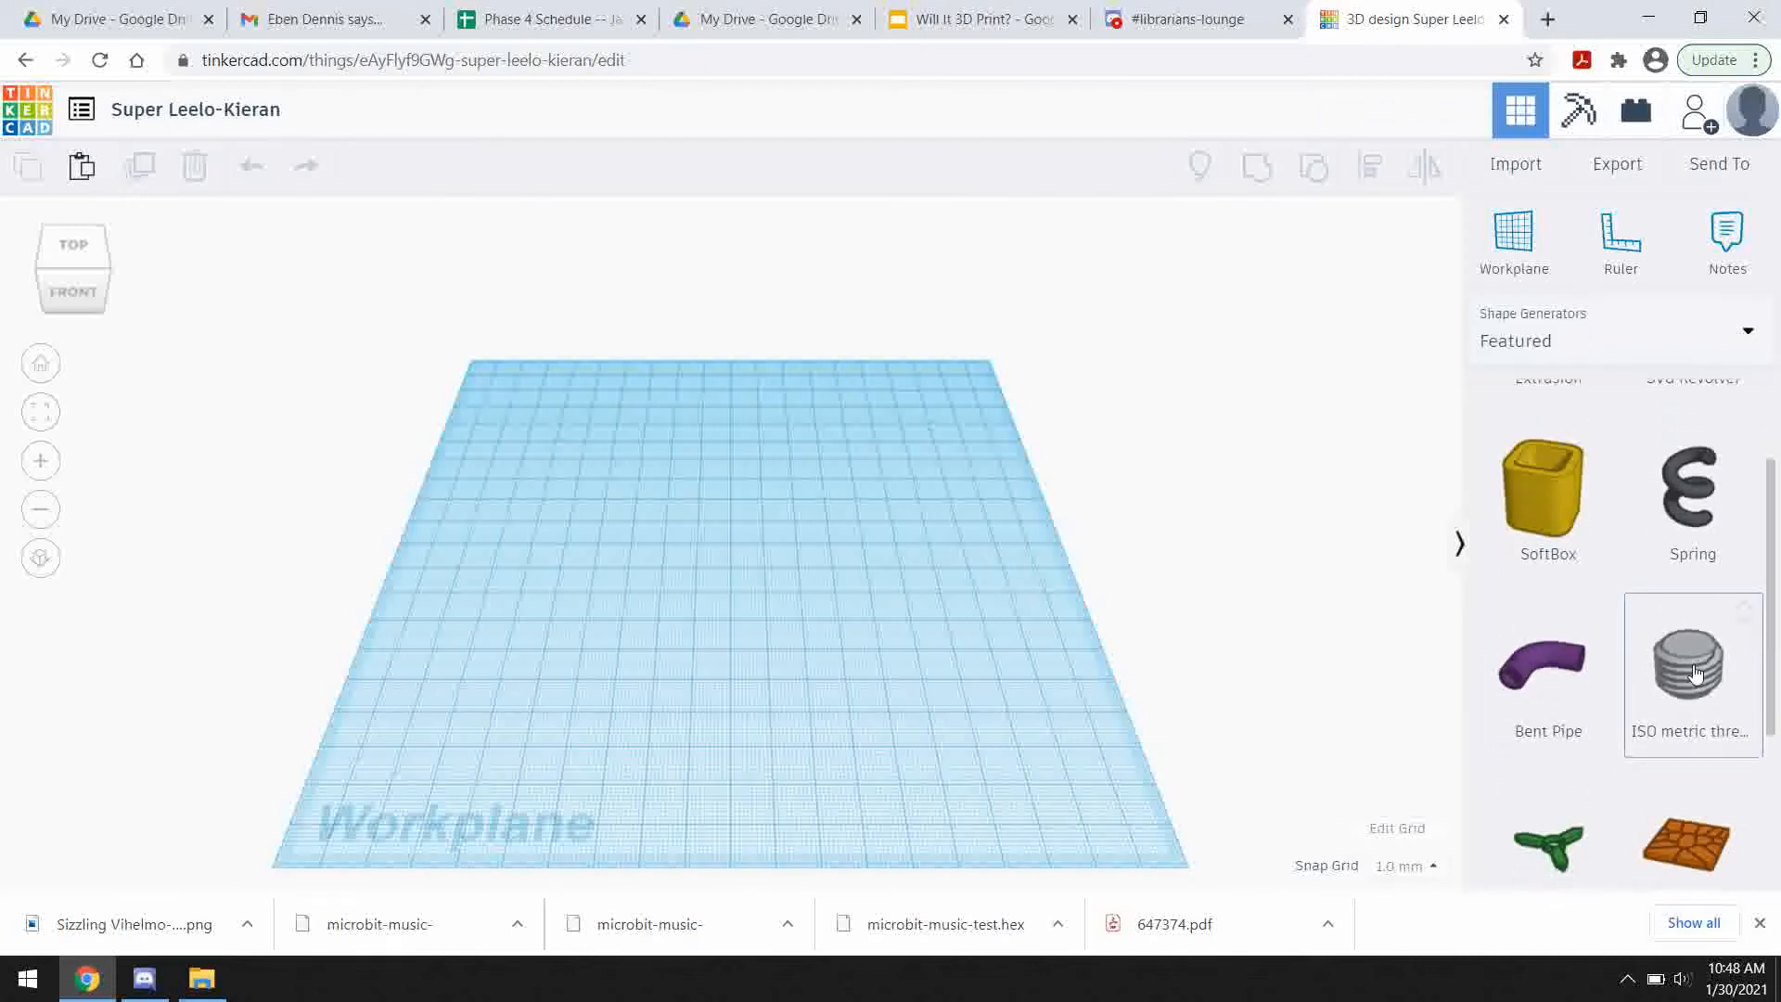
drag(908, 561, 645, 554)
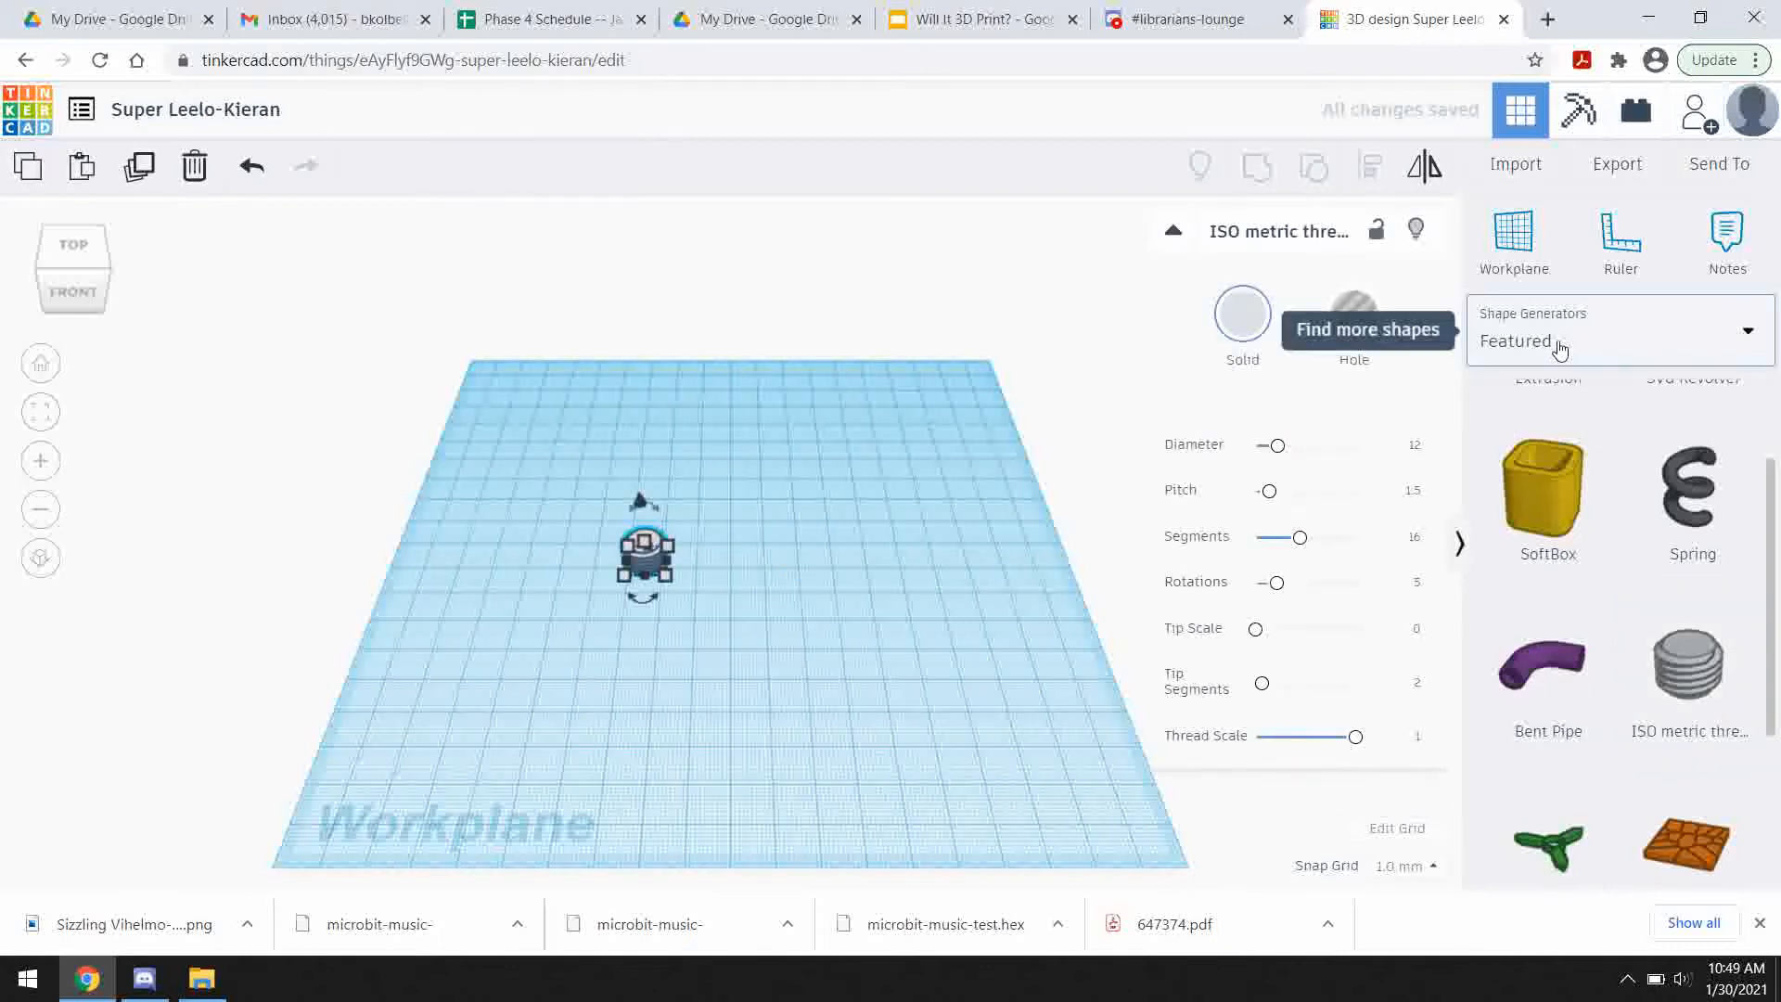
scroll(1650, 572, down, 4)
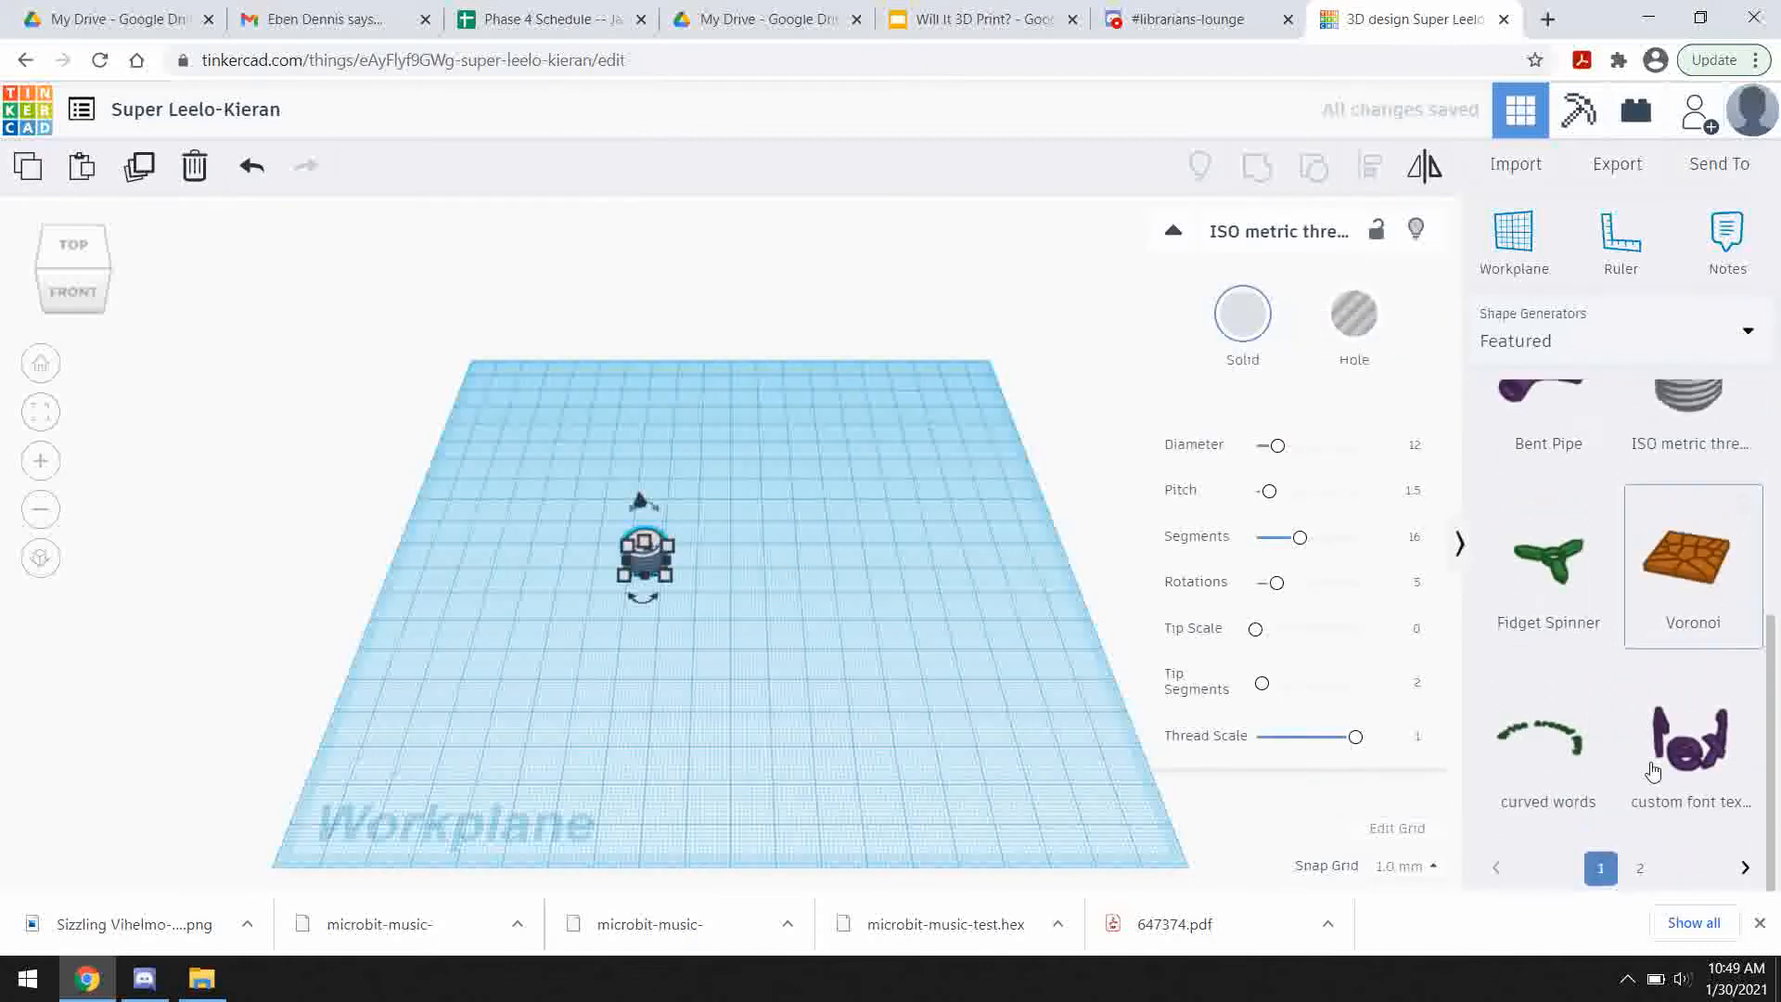
- Enlarge the ISO metric thread proportionally to a footprint of 83 by 83 mm
right_drag(741, 600, 672, 603)
mouse_move(661, 569)
drag(660, 574, 825, 749)
right_drag(922, 748, 798, 738)
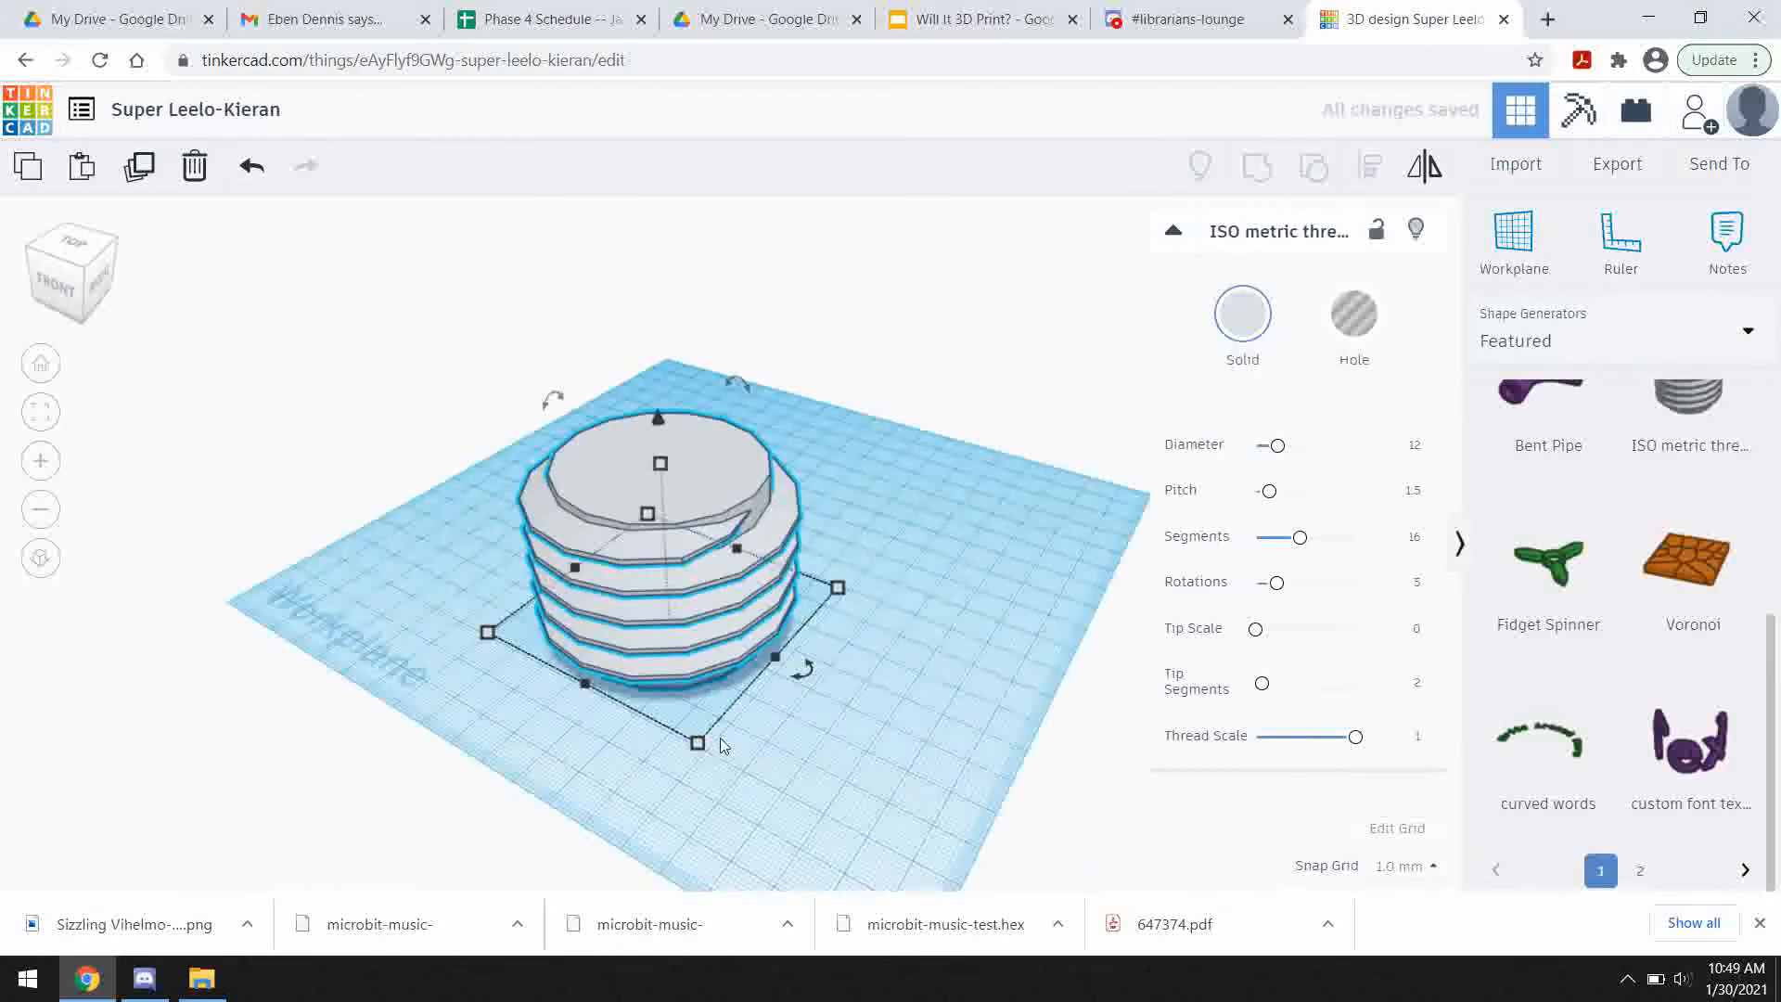
drag(705, 750, 723, 827)
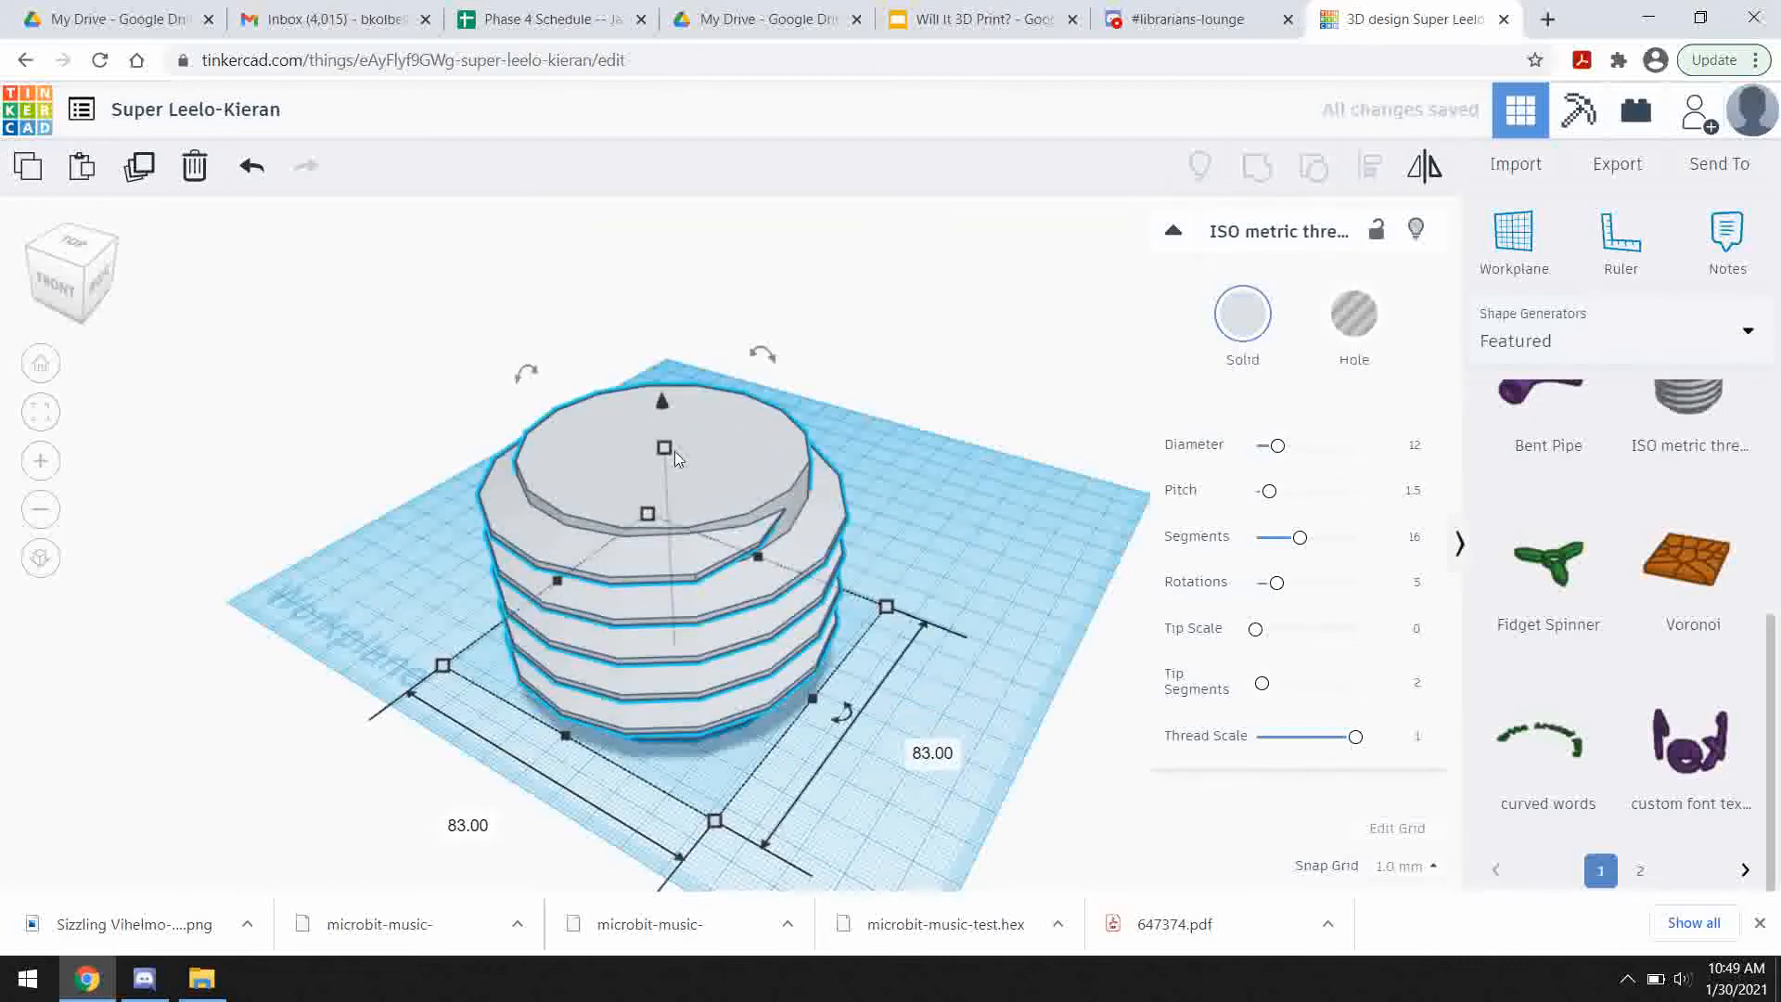
- Move the enlarged thread toward the back of the workplane
right_drag(770, 627, 843, 684)
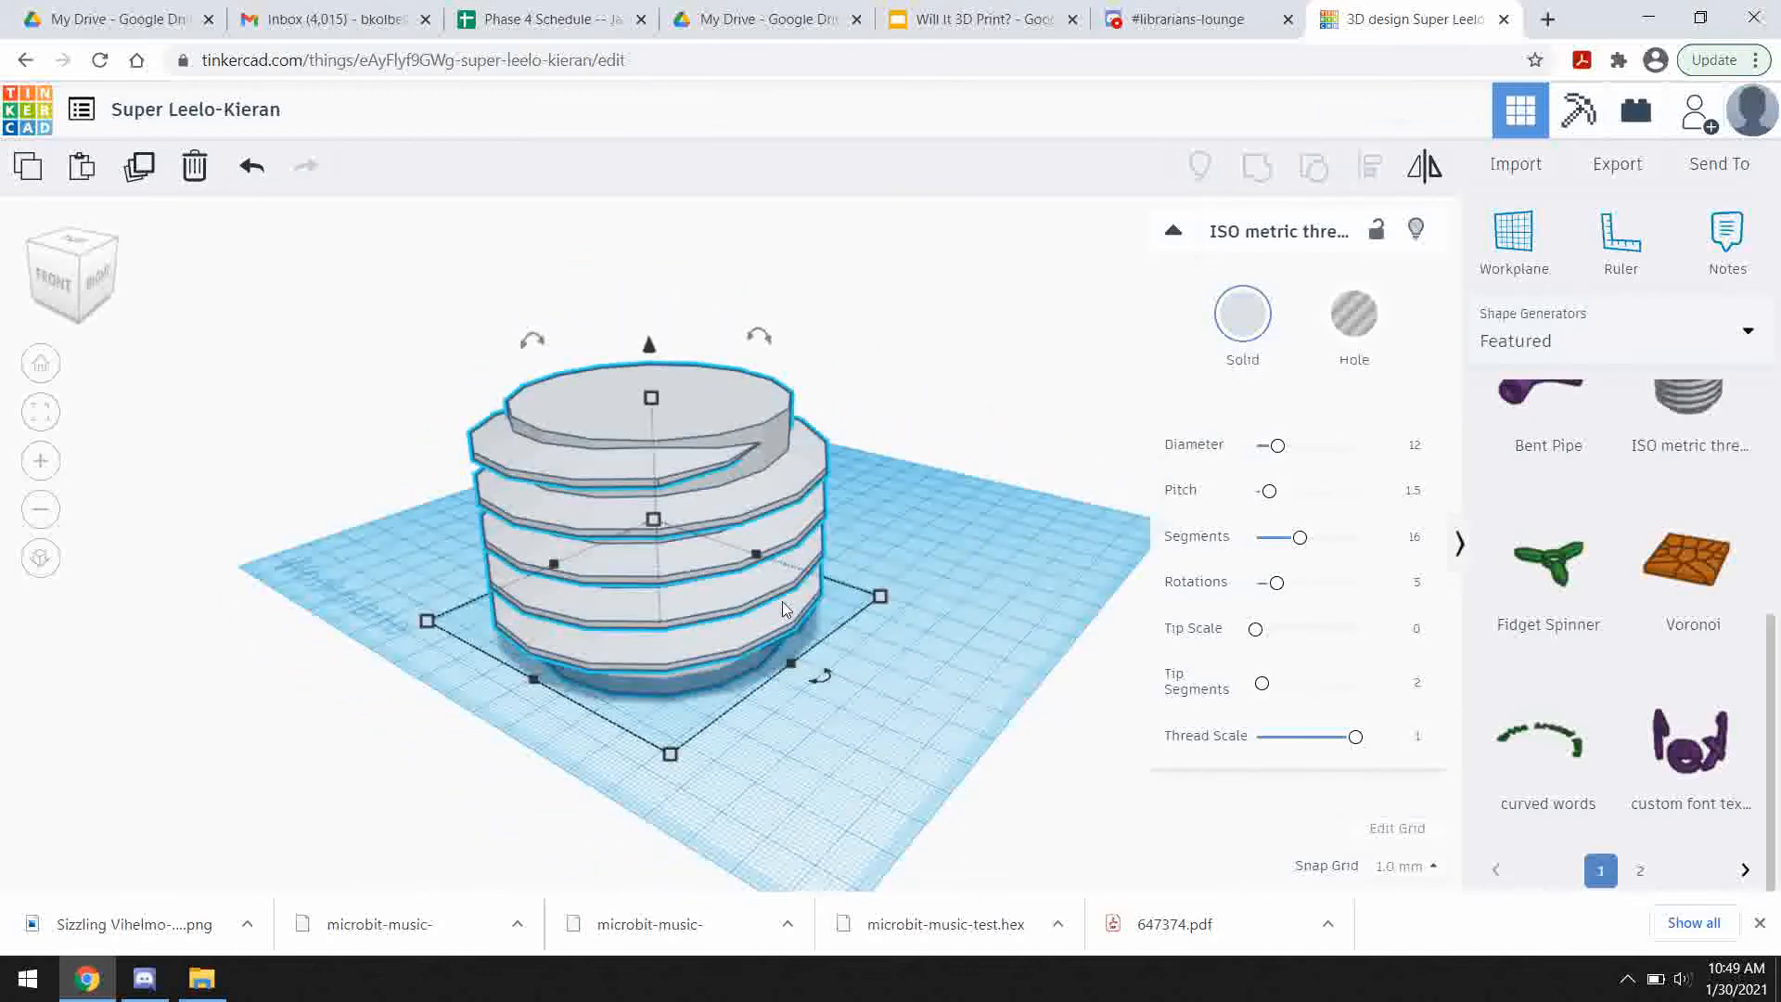
drag(782, 602, 849, 543)
right_drag(993, 648, 981, 722)
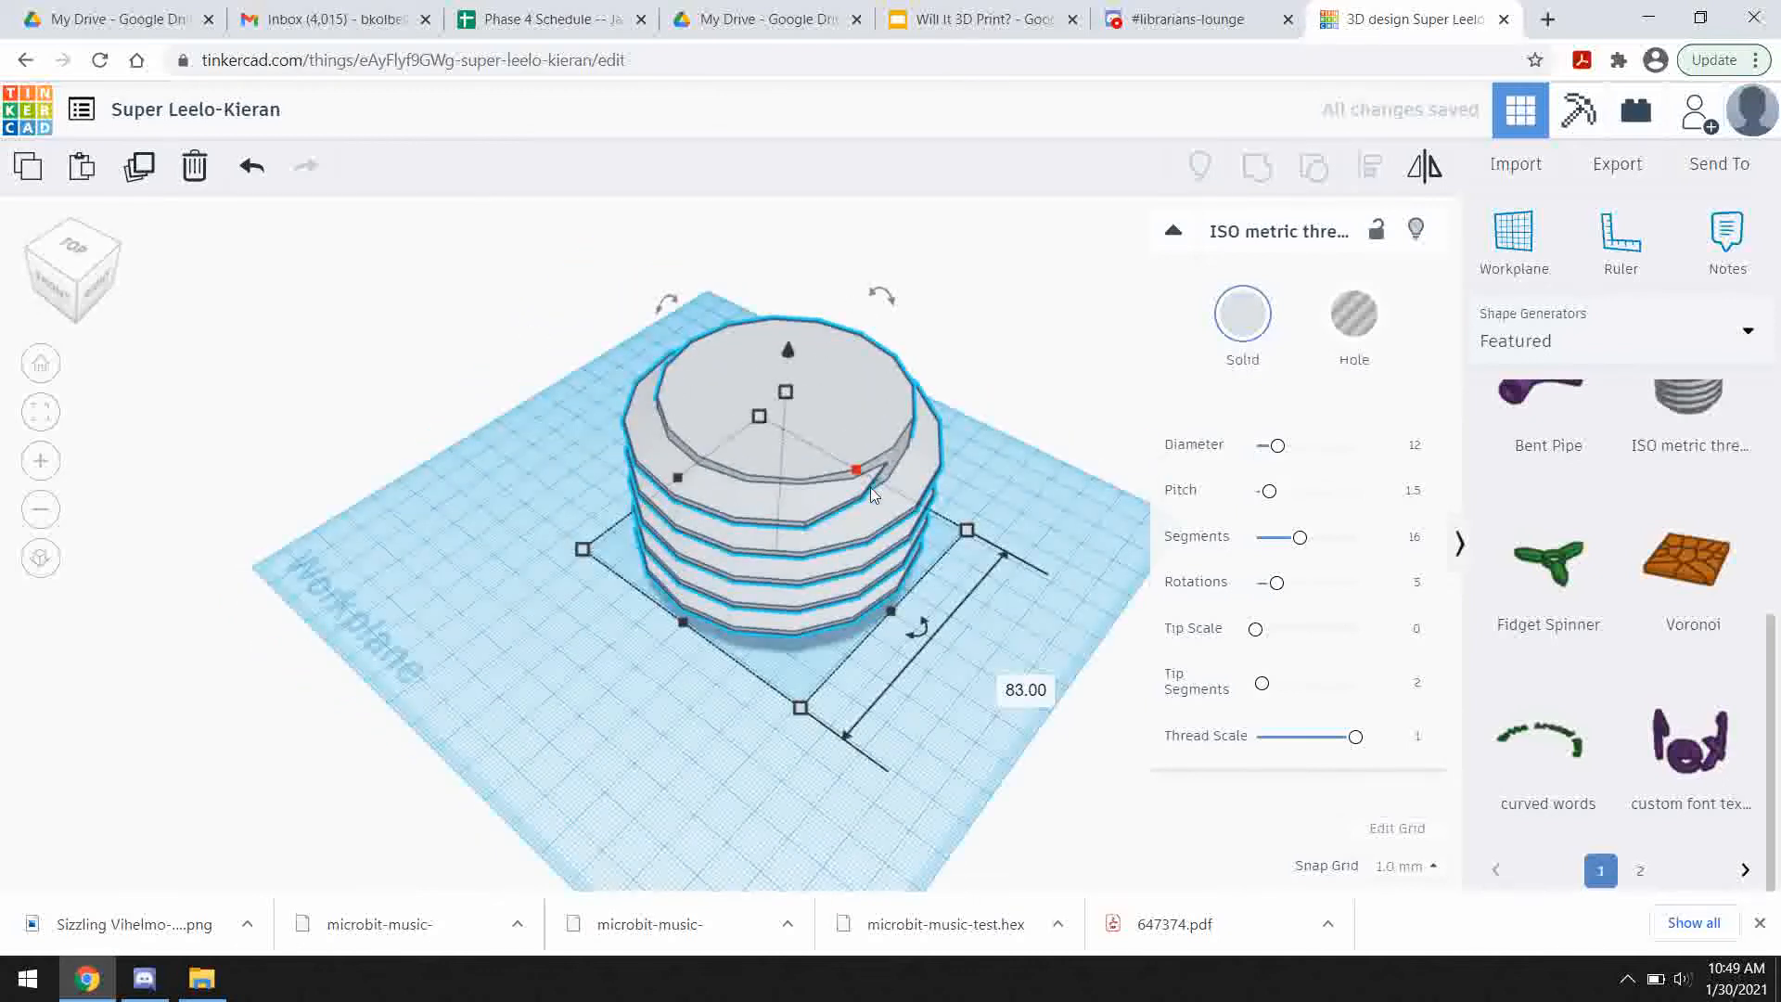
- Stretch the thread upward into a taller column while keeping its footprint
right_drag(959, 608, 898, 486)
right_drag(770, 680, 662, 394)
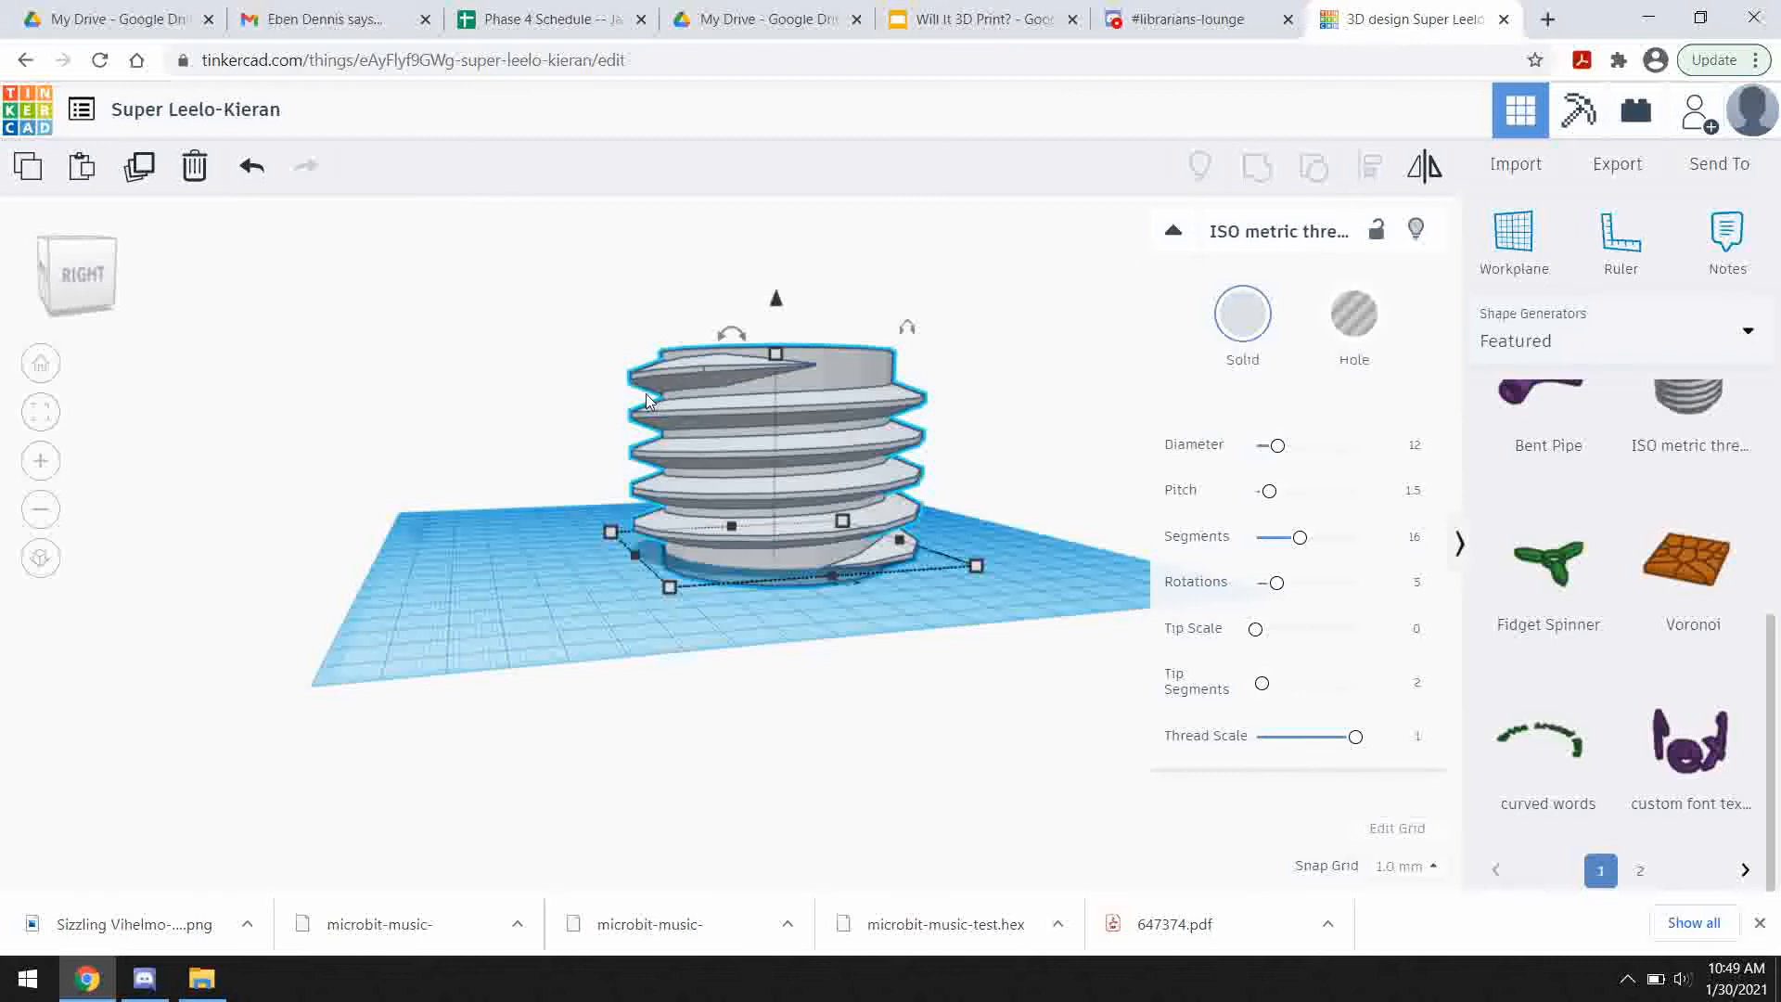
right_drag(603, 448, 819, 423)
drag(788, 425, 797, 232)
right_drag(592, 414, 427, 523)
scroll(428, 525, down, 5)
scroll(450, 545, up, 6)
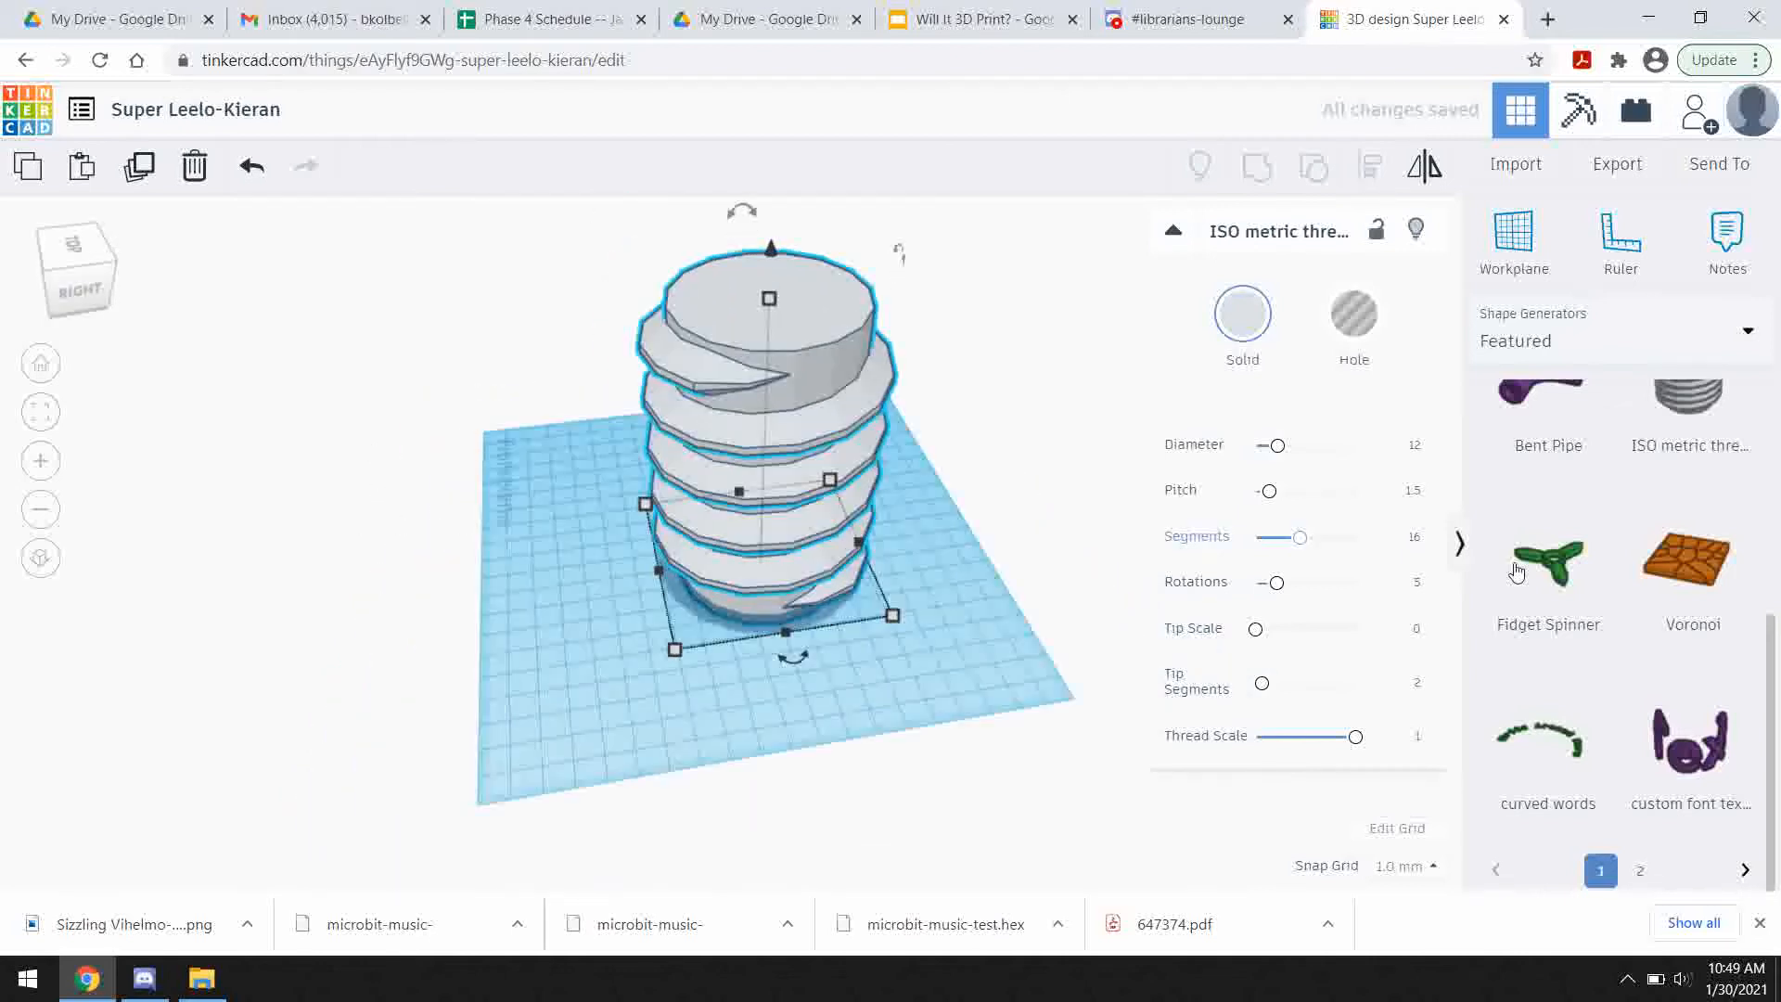
- Add a solid cylinder from Basic Shapes, sized to fit inside the thread, with its base raised 4 mm above the workplane
click(1558, 341)
click(1543, 423)
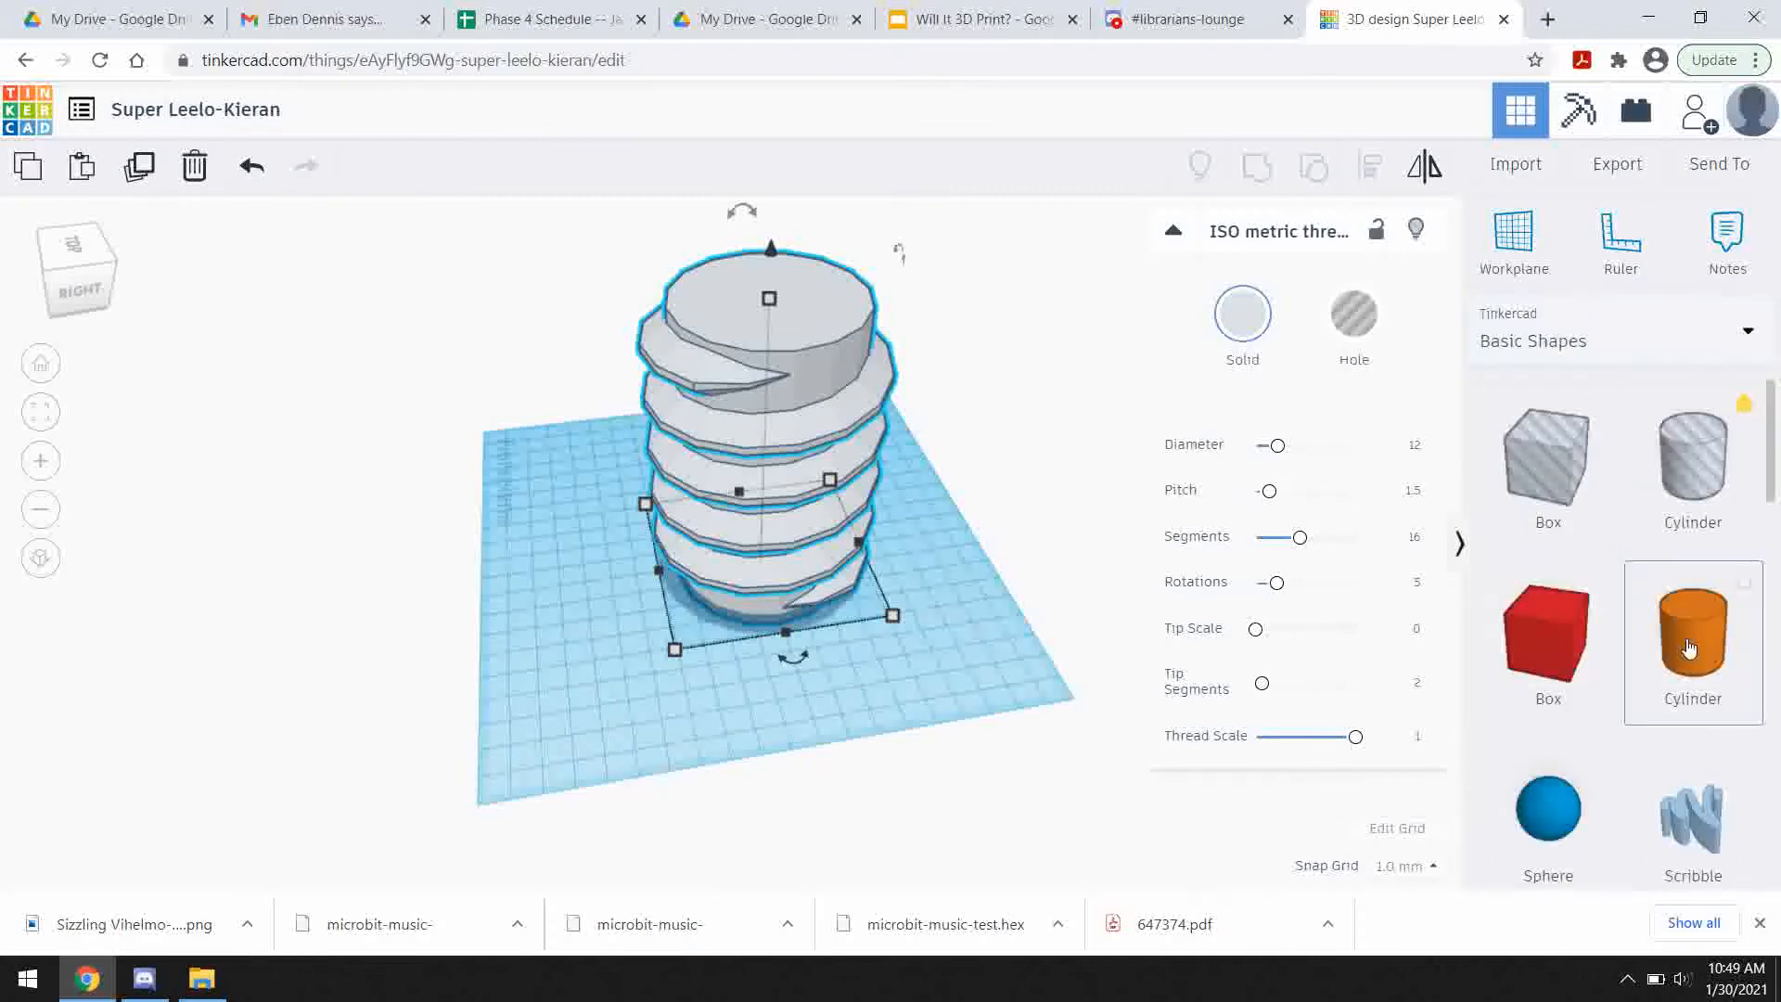
drag(623, 634, 664, 702)
drag(558, 550, 531, 379)
drag(563, 525, 771, 414)
drag(770, 228, 766, 216)
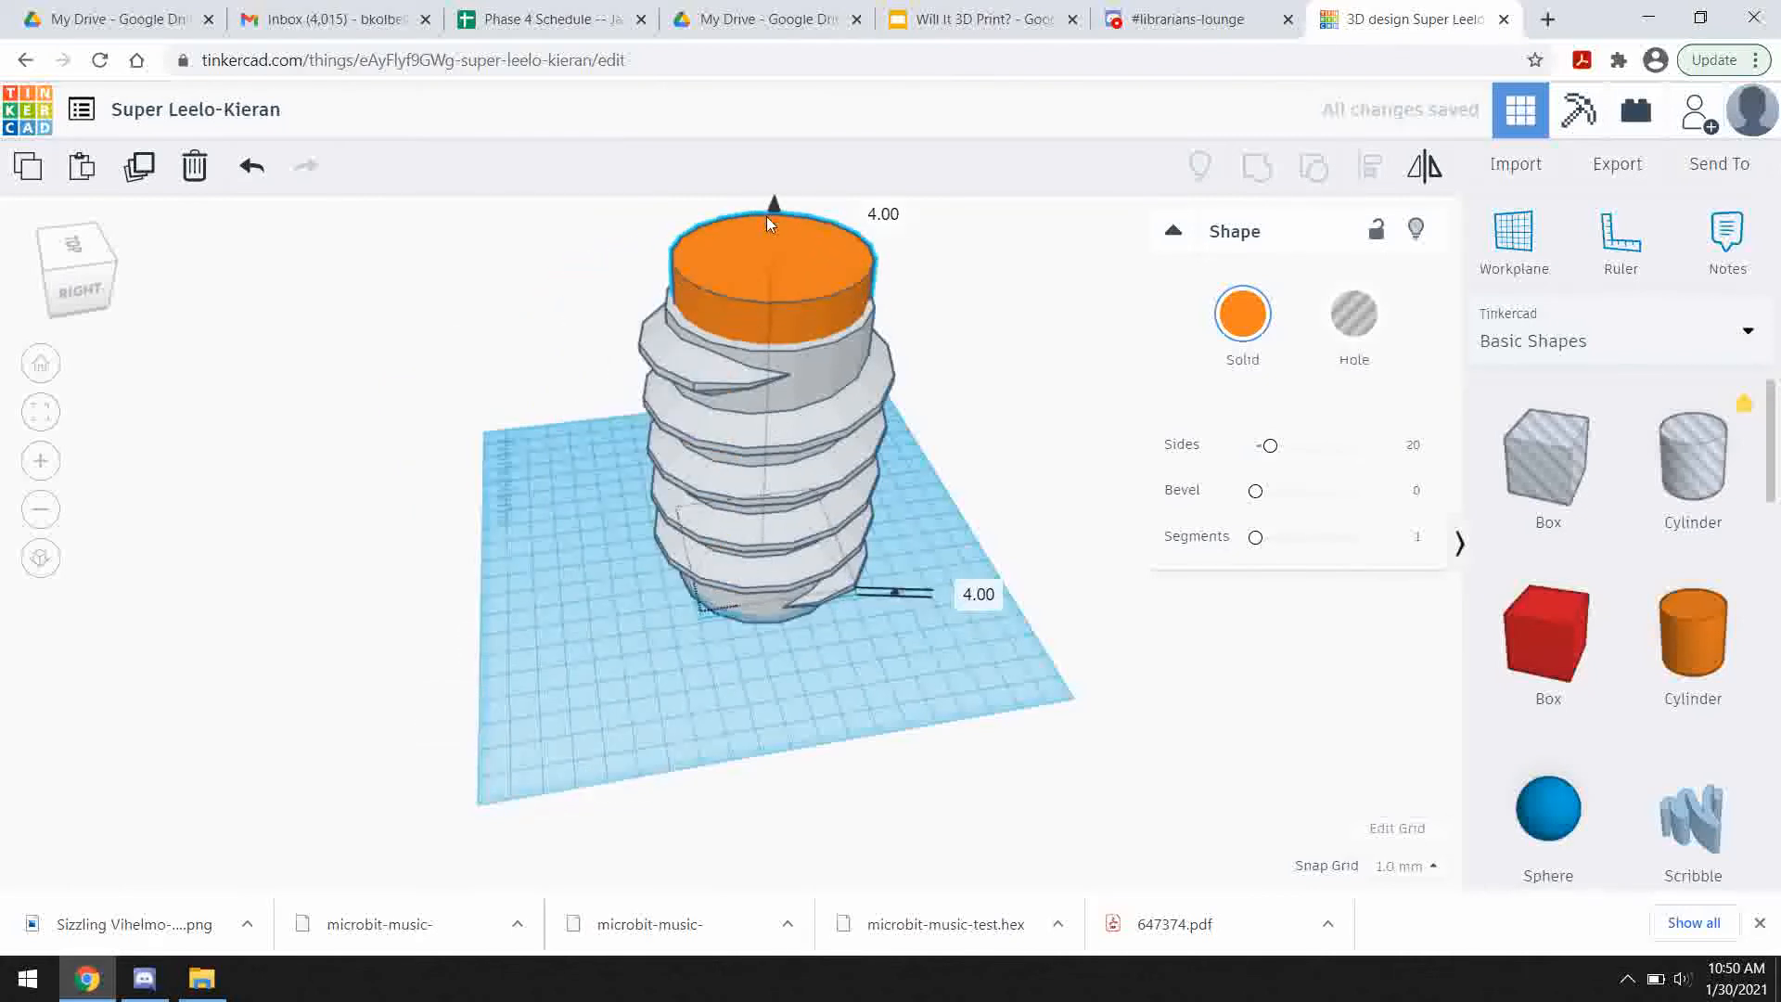
- Turn the cylinder into a hole and nudge it toward the centre of the thread as seen from above
click(1353, 316)
right_drag(616, 337, 588, 460)
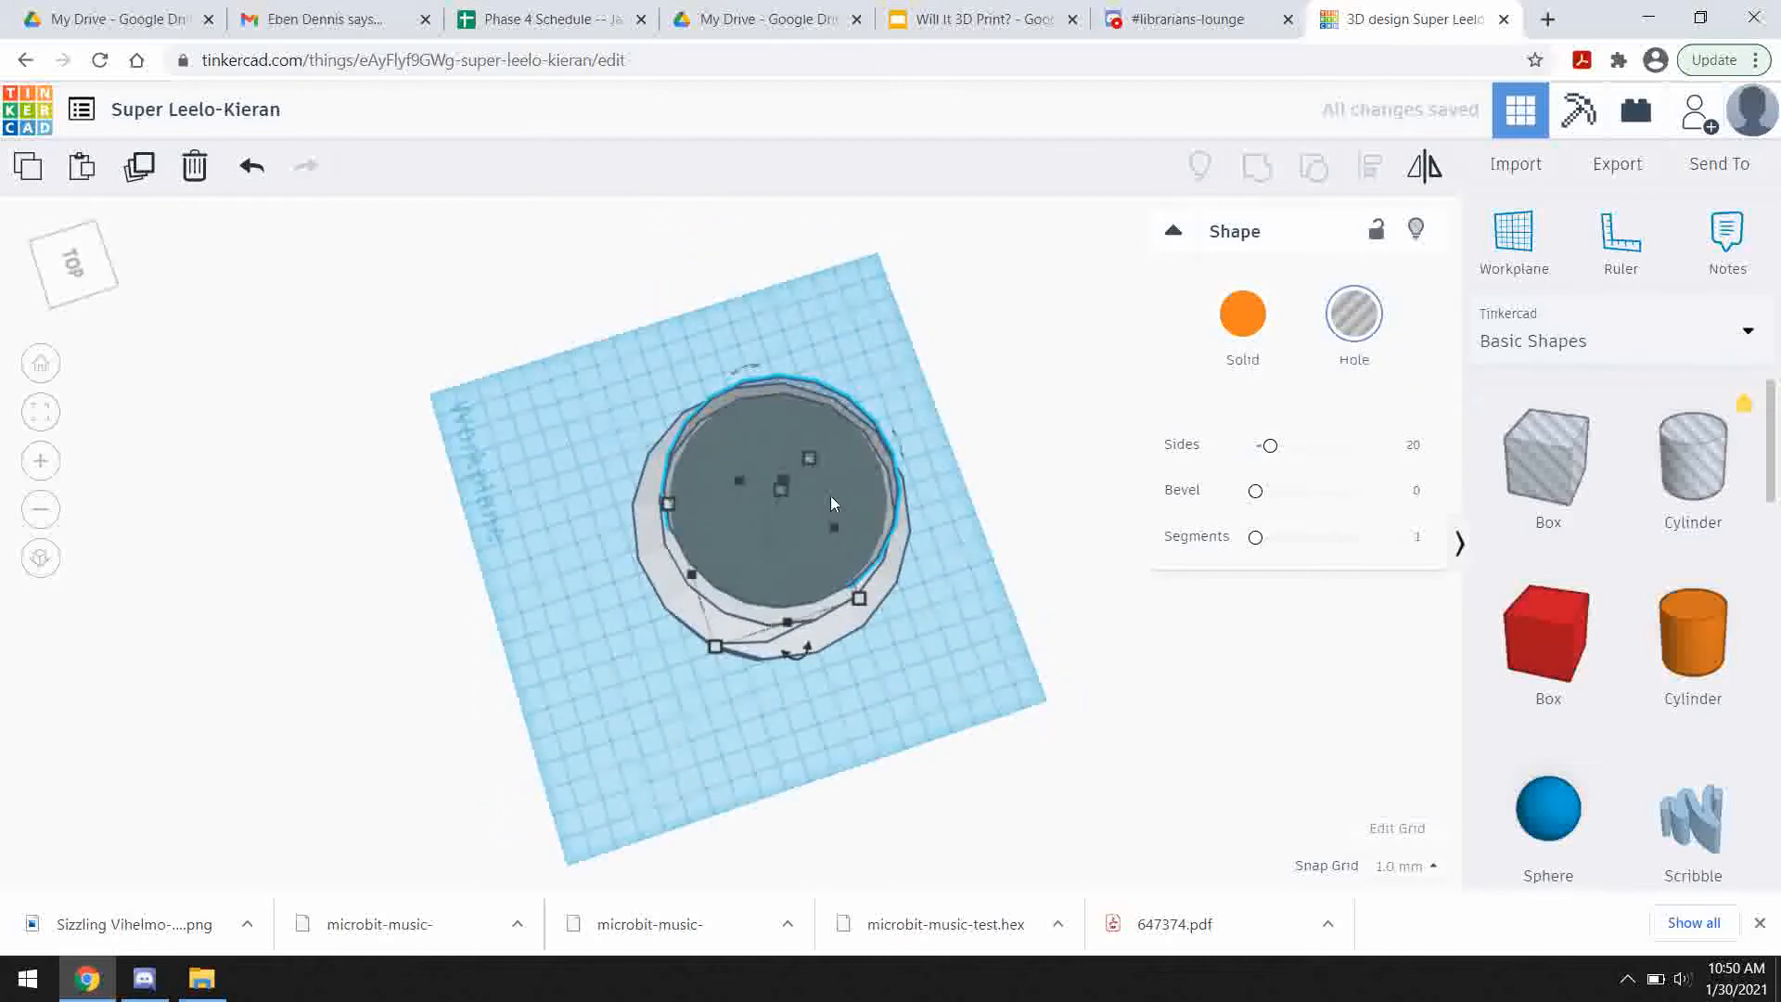
key(Down)
key(Down)
key(Left)
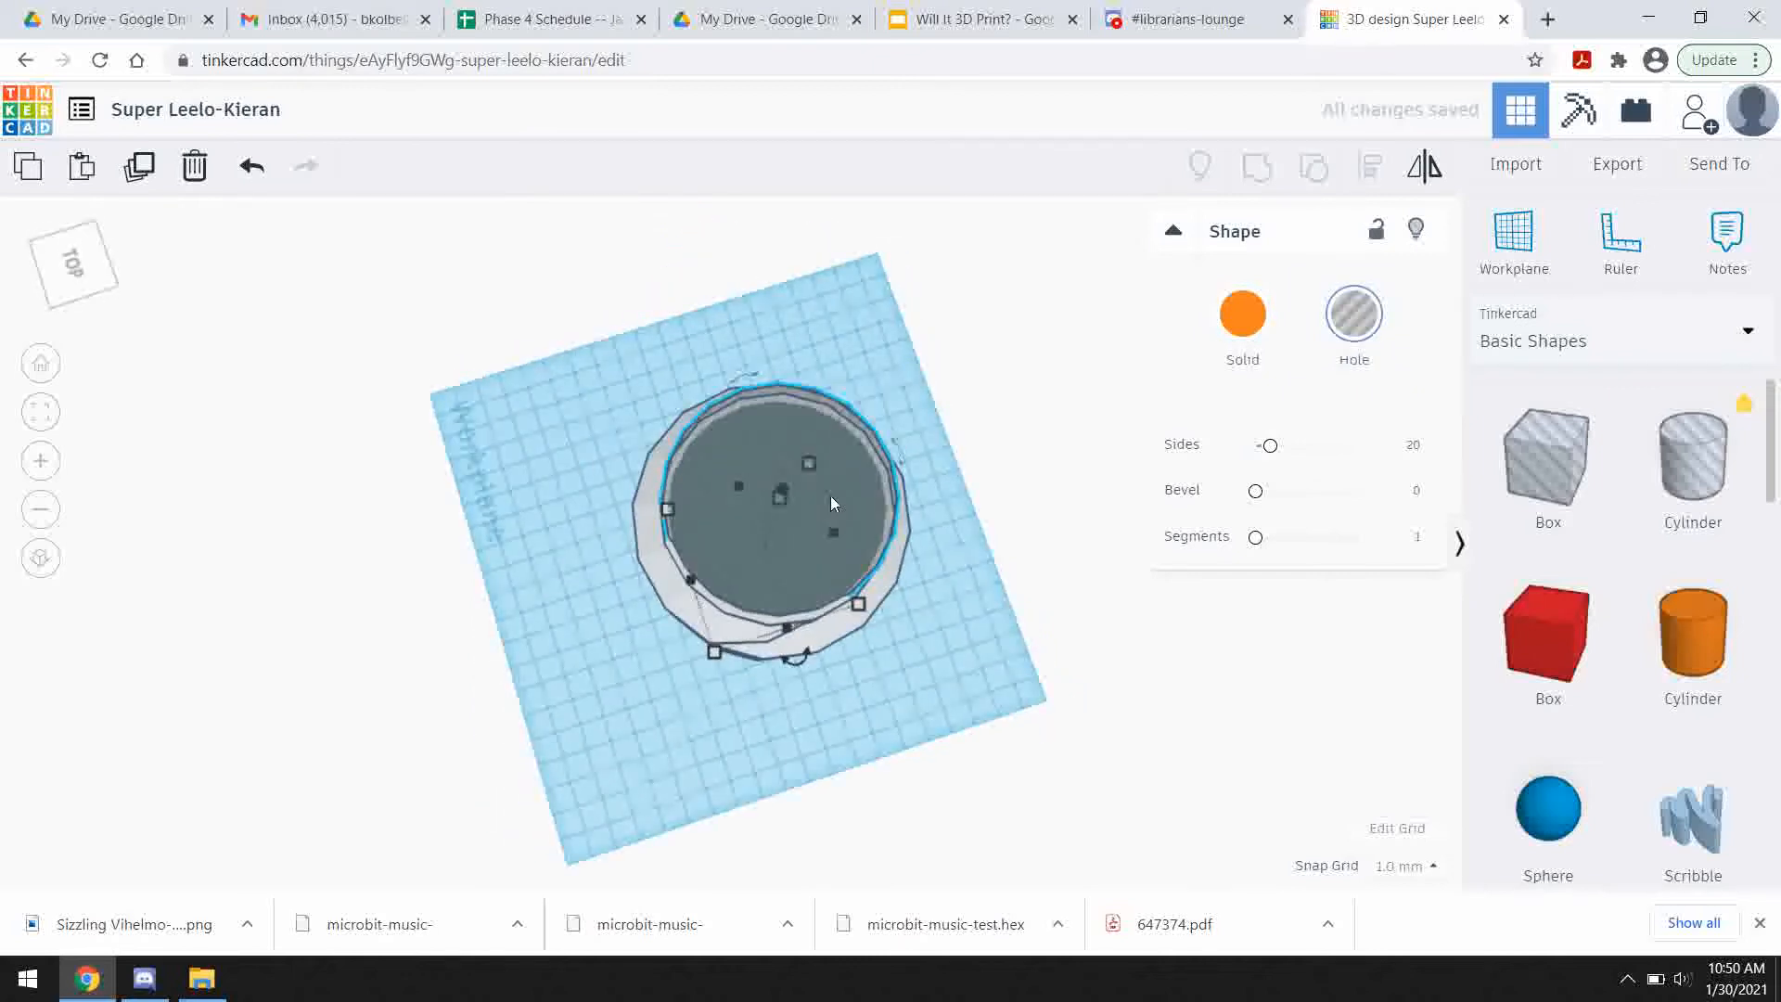
- Group the thread with the hole cylinder to hollow it out, and move the result to the back of the workplane
right_drag(927, 391, 621, 299)
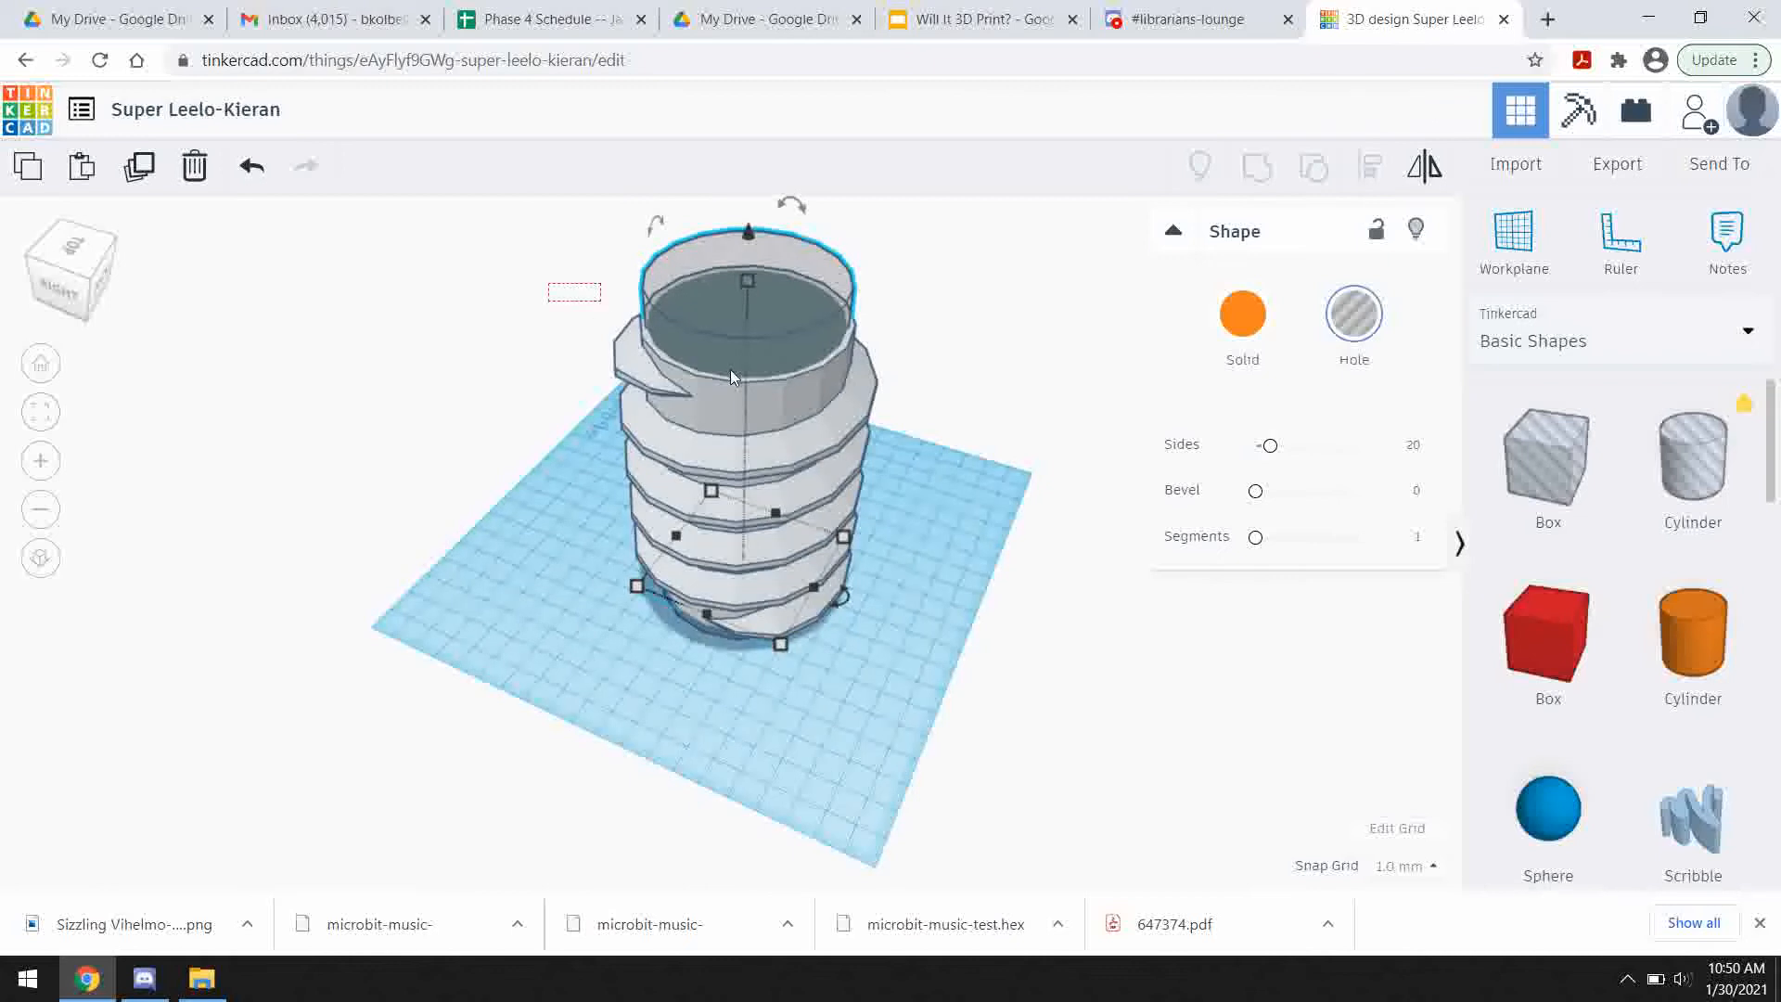
drag(950, 486, 977, 454)
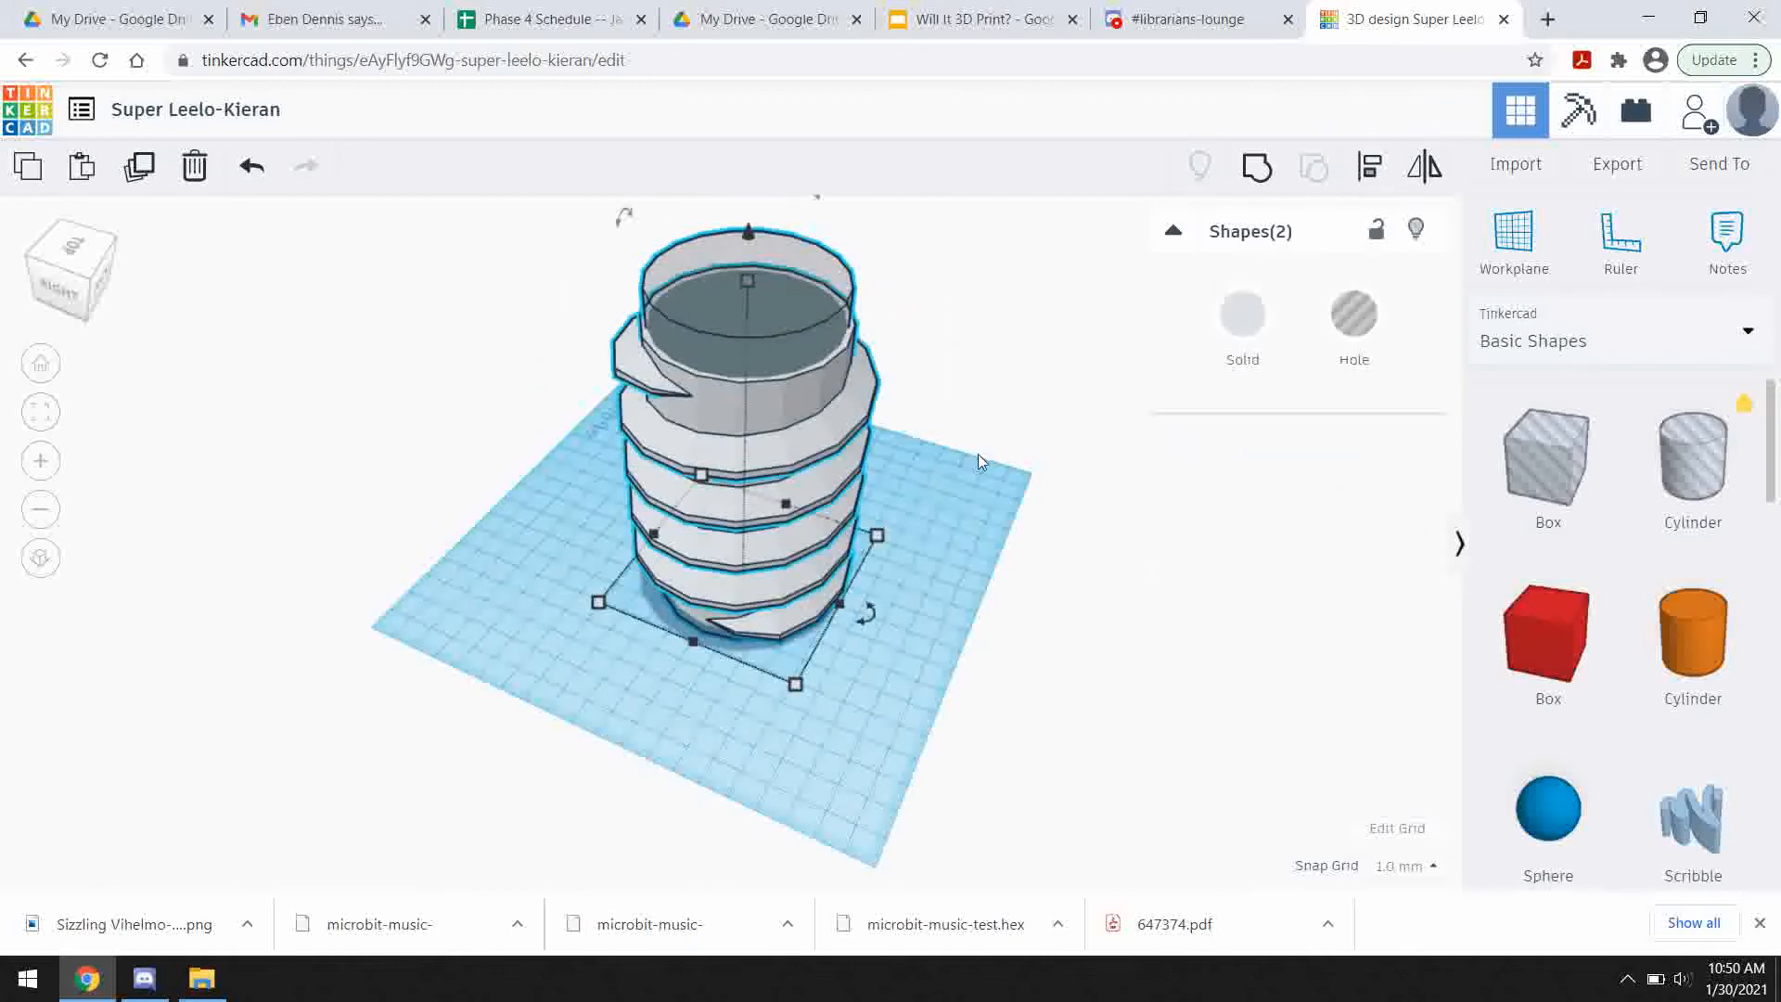
click(1255, 168)
click(957, 339)
right_drag(942, 290, 1010, 413)
drag(816, 507, 798, 345)
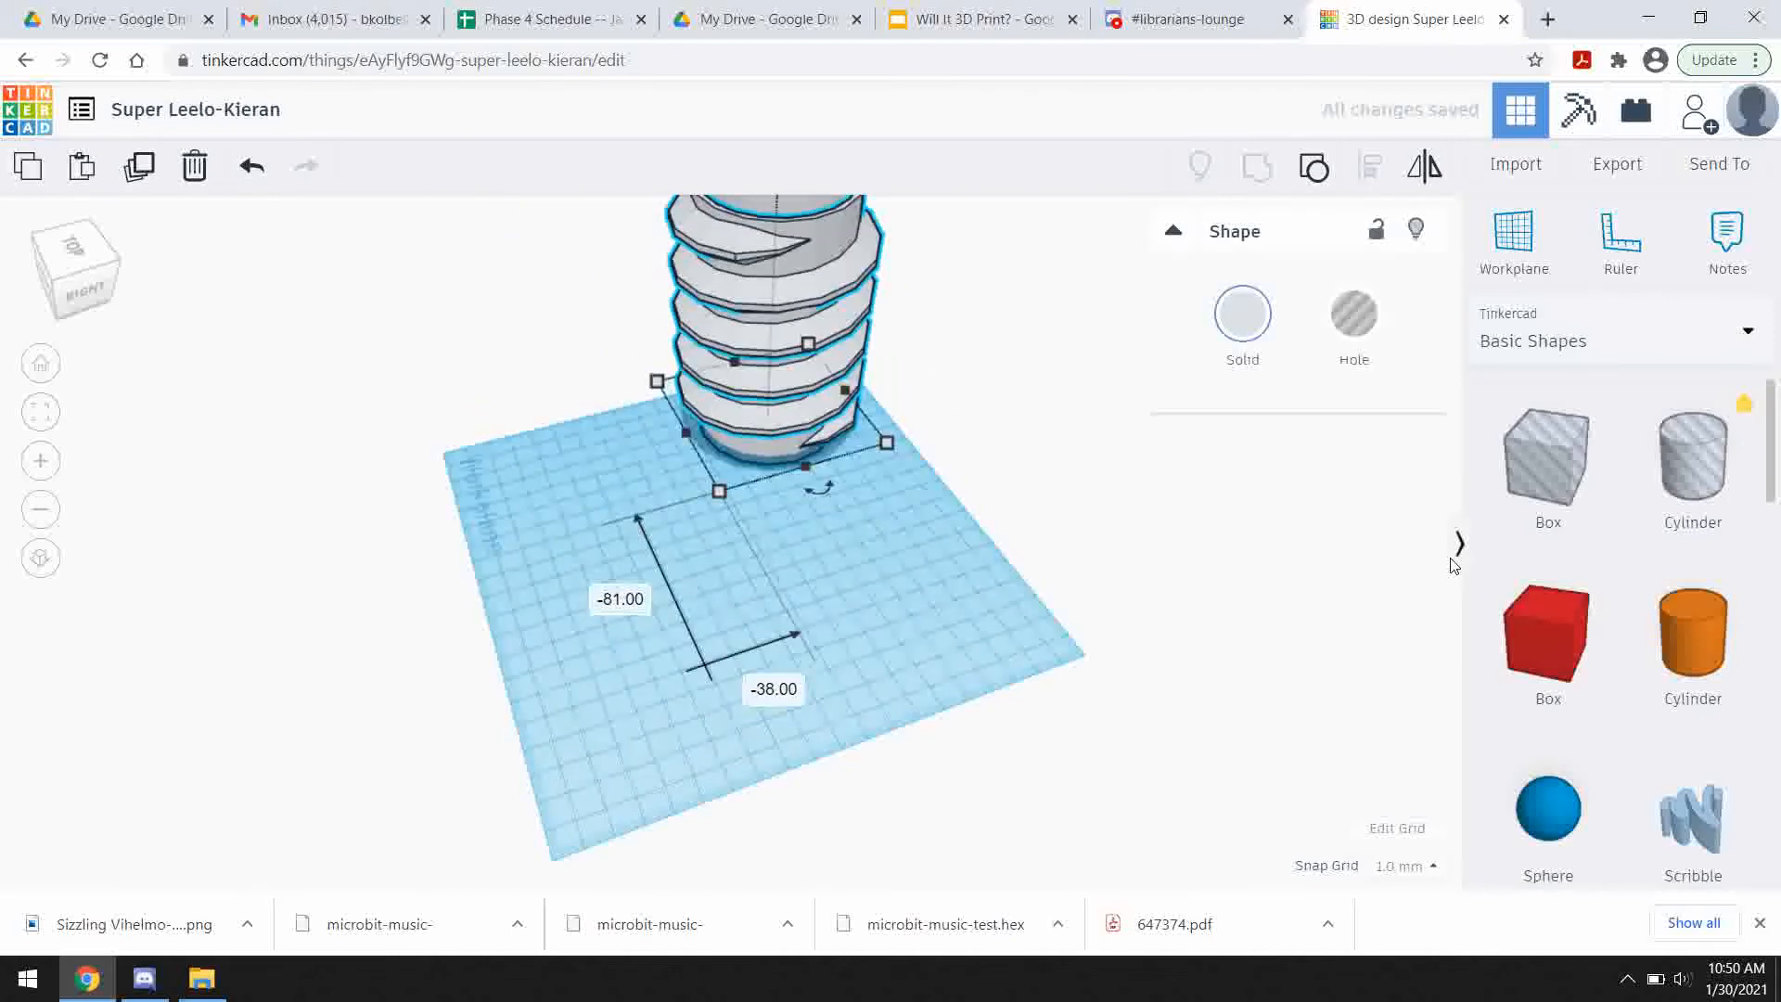
- Find the progear shape among all shape generators and place it on the workplane in front of the hollow thread
scroll(1627, 599, down, 7)
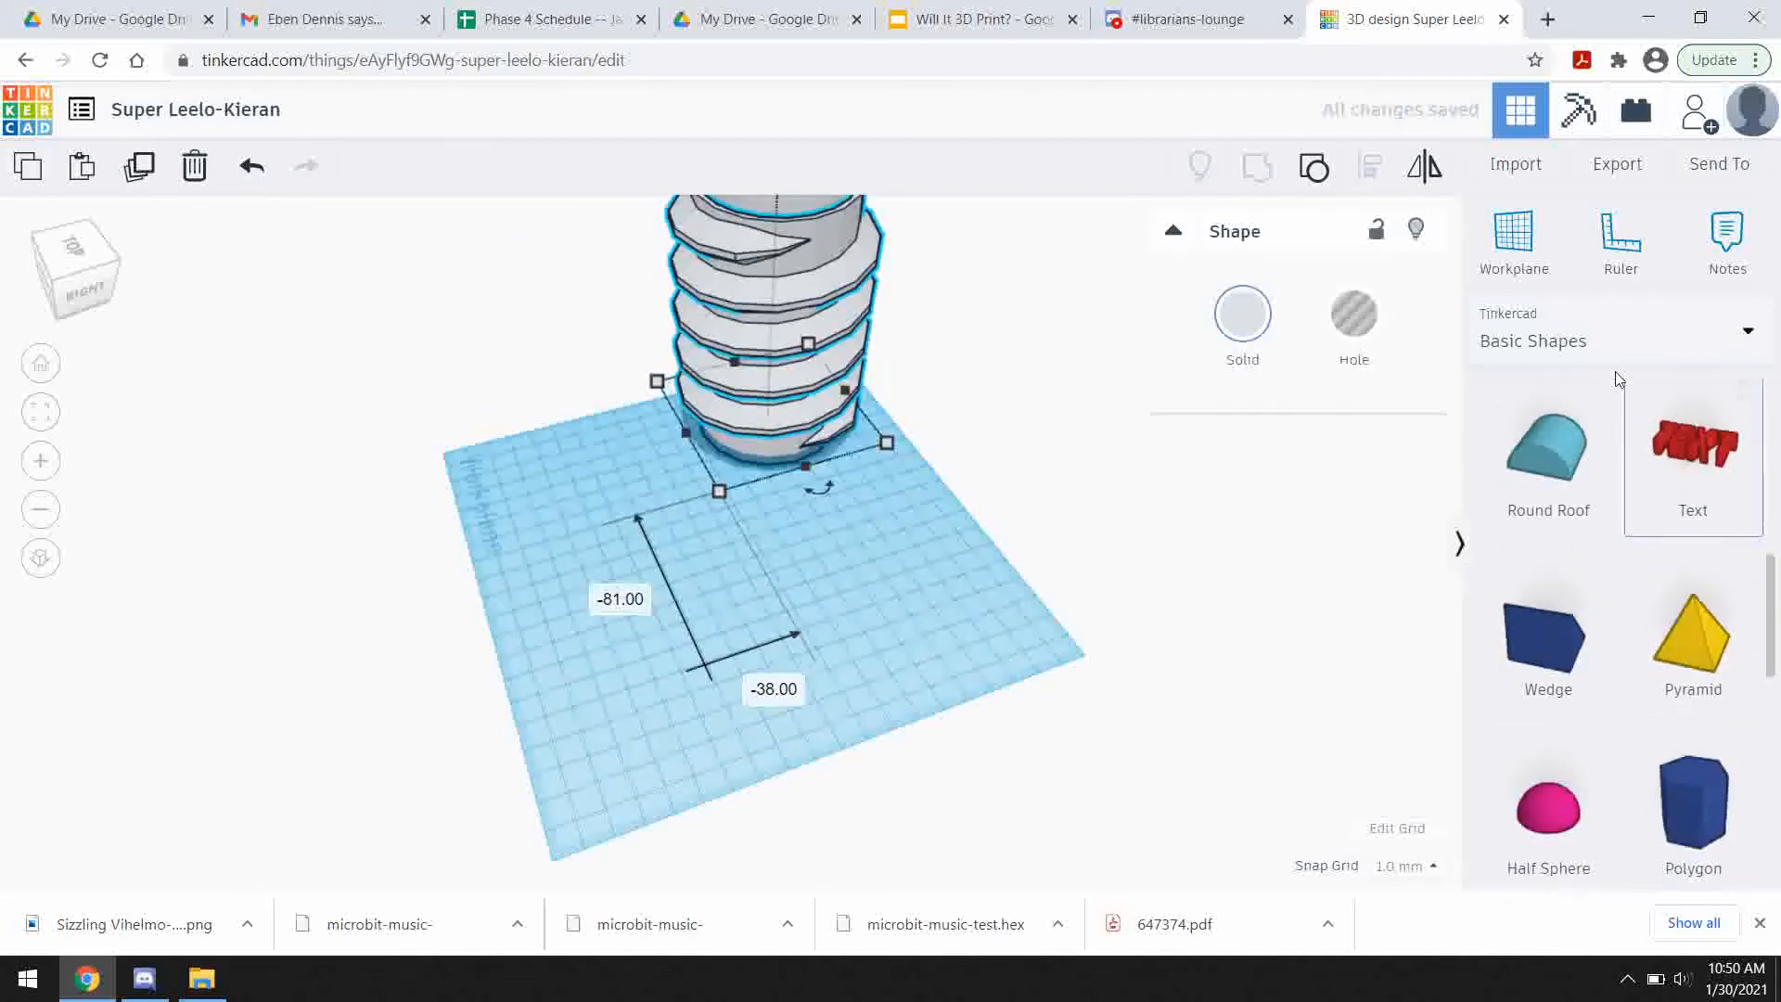
click(1597, 340)
click(1564, 694)
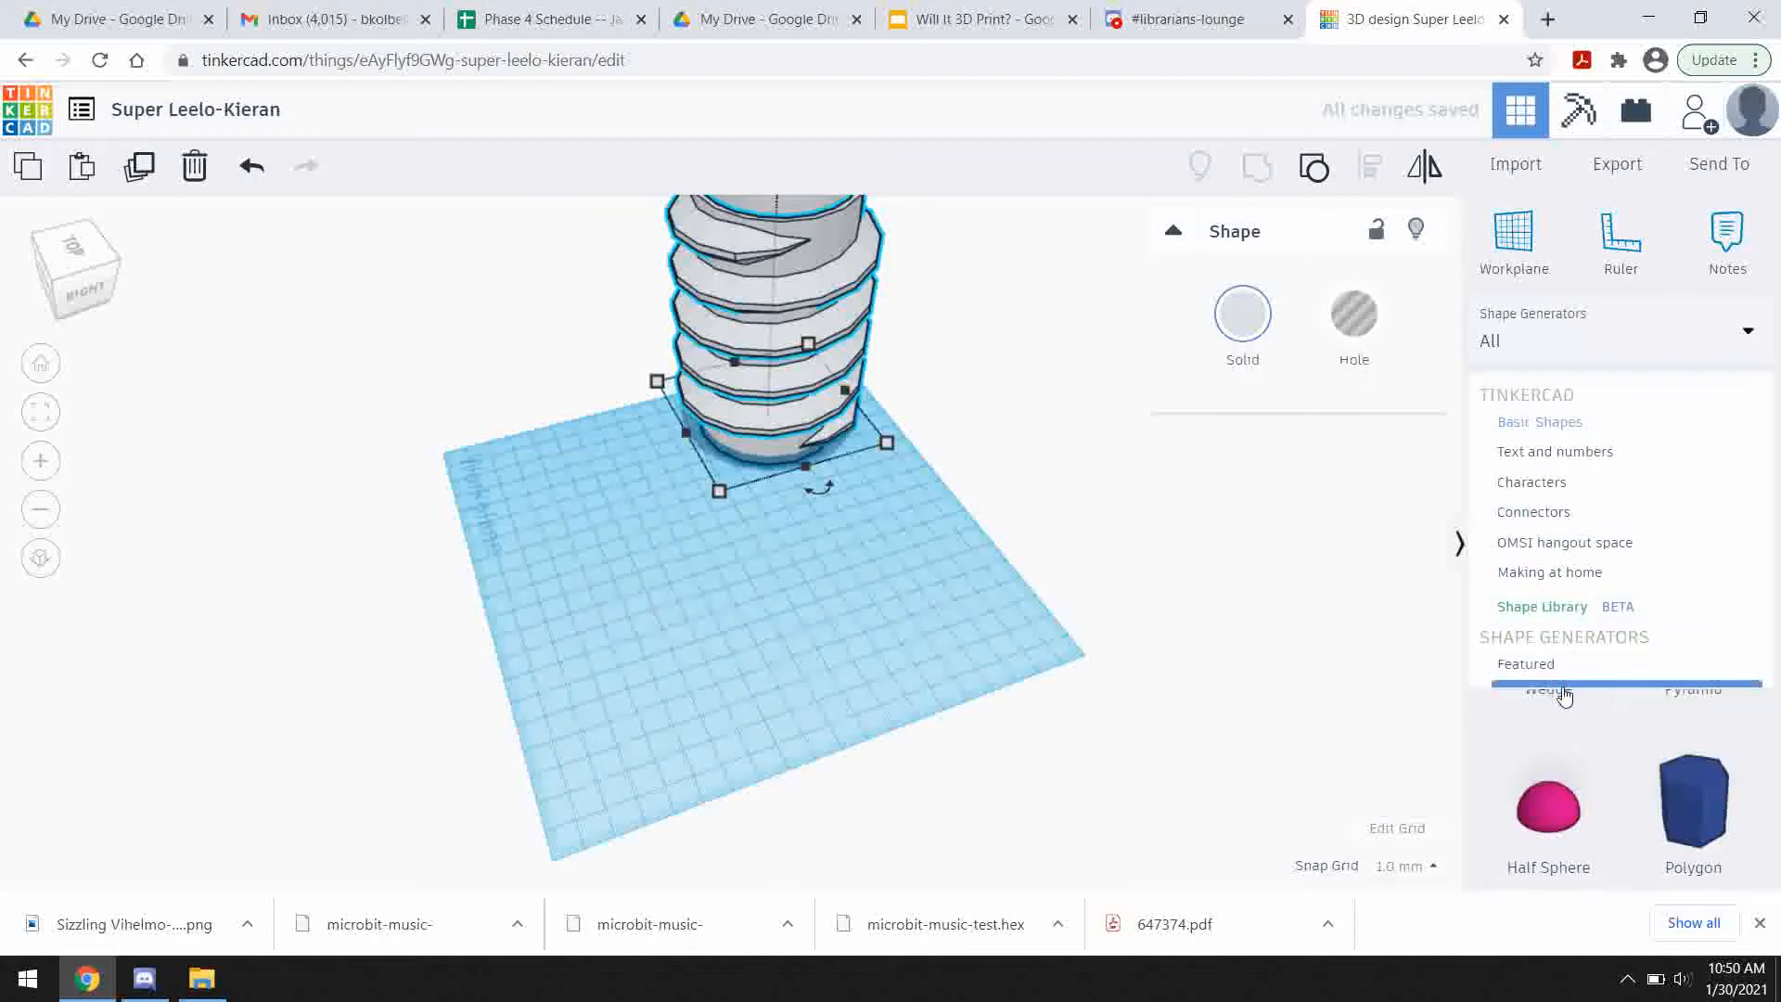
scroll(1614, 816, down, 5)
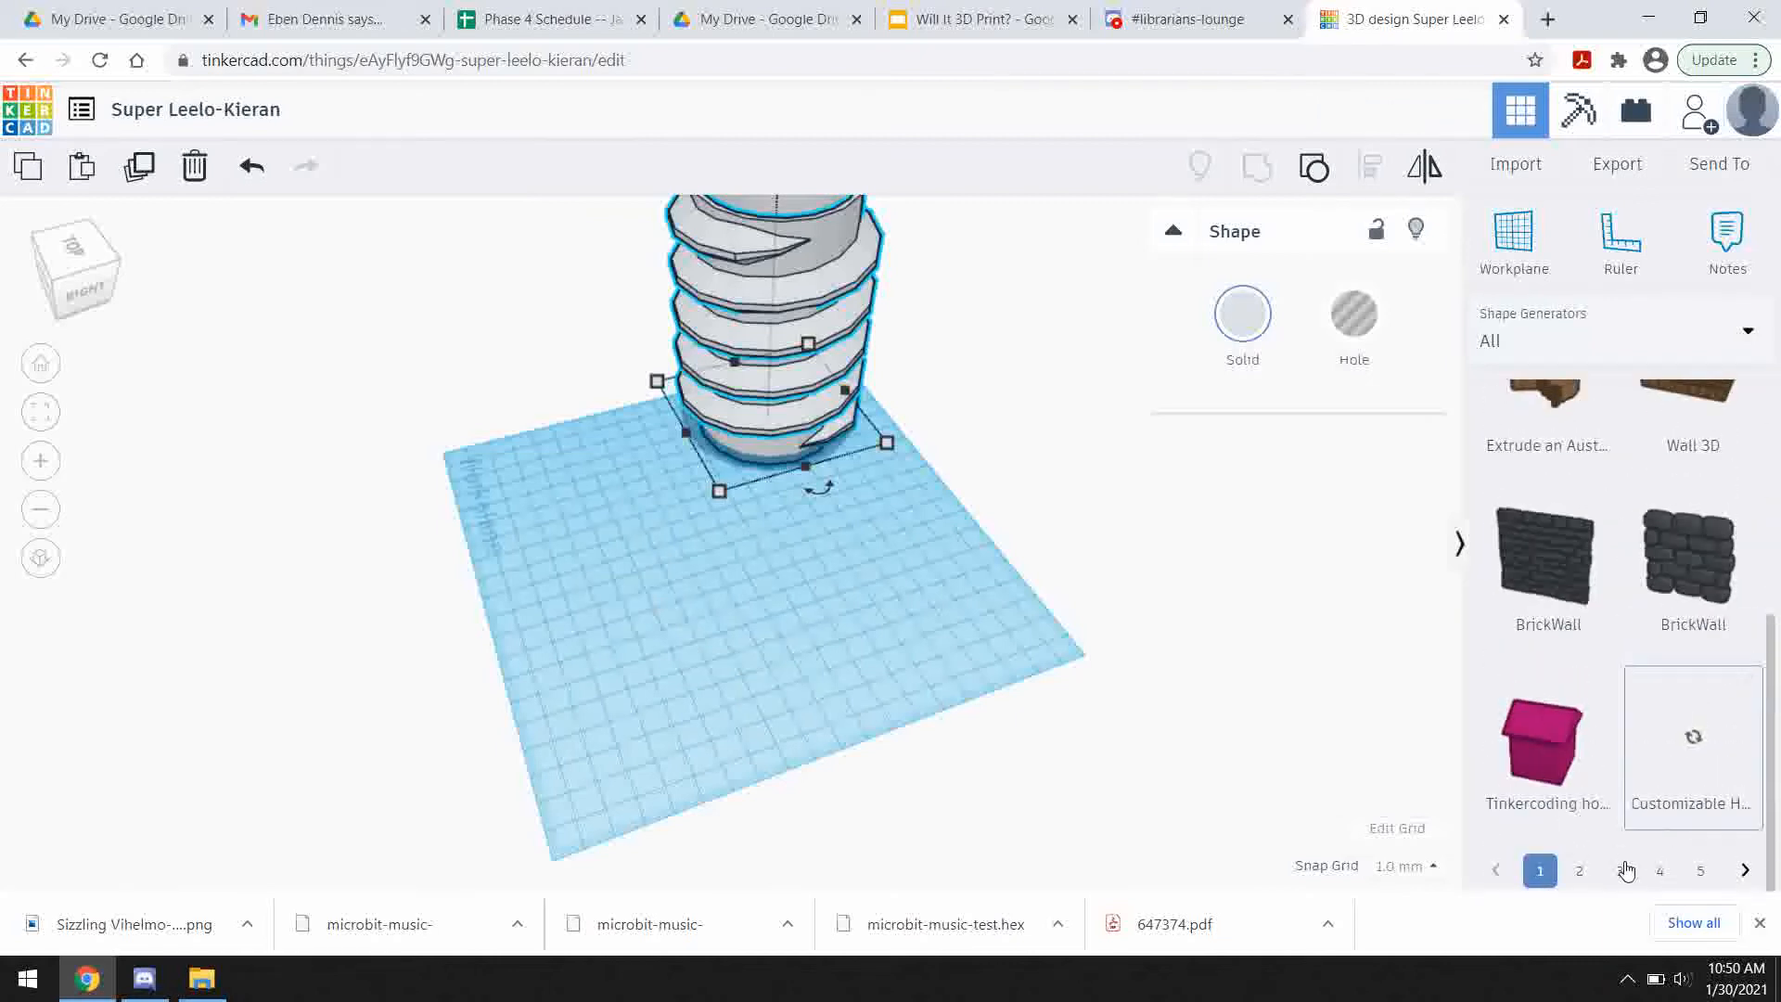
click(1580, 872)
scroll(1590, 770, down, 3)
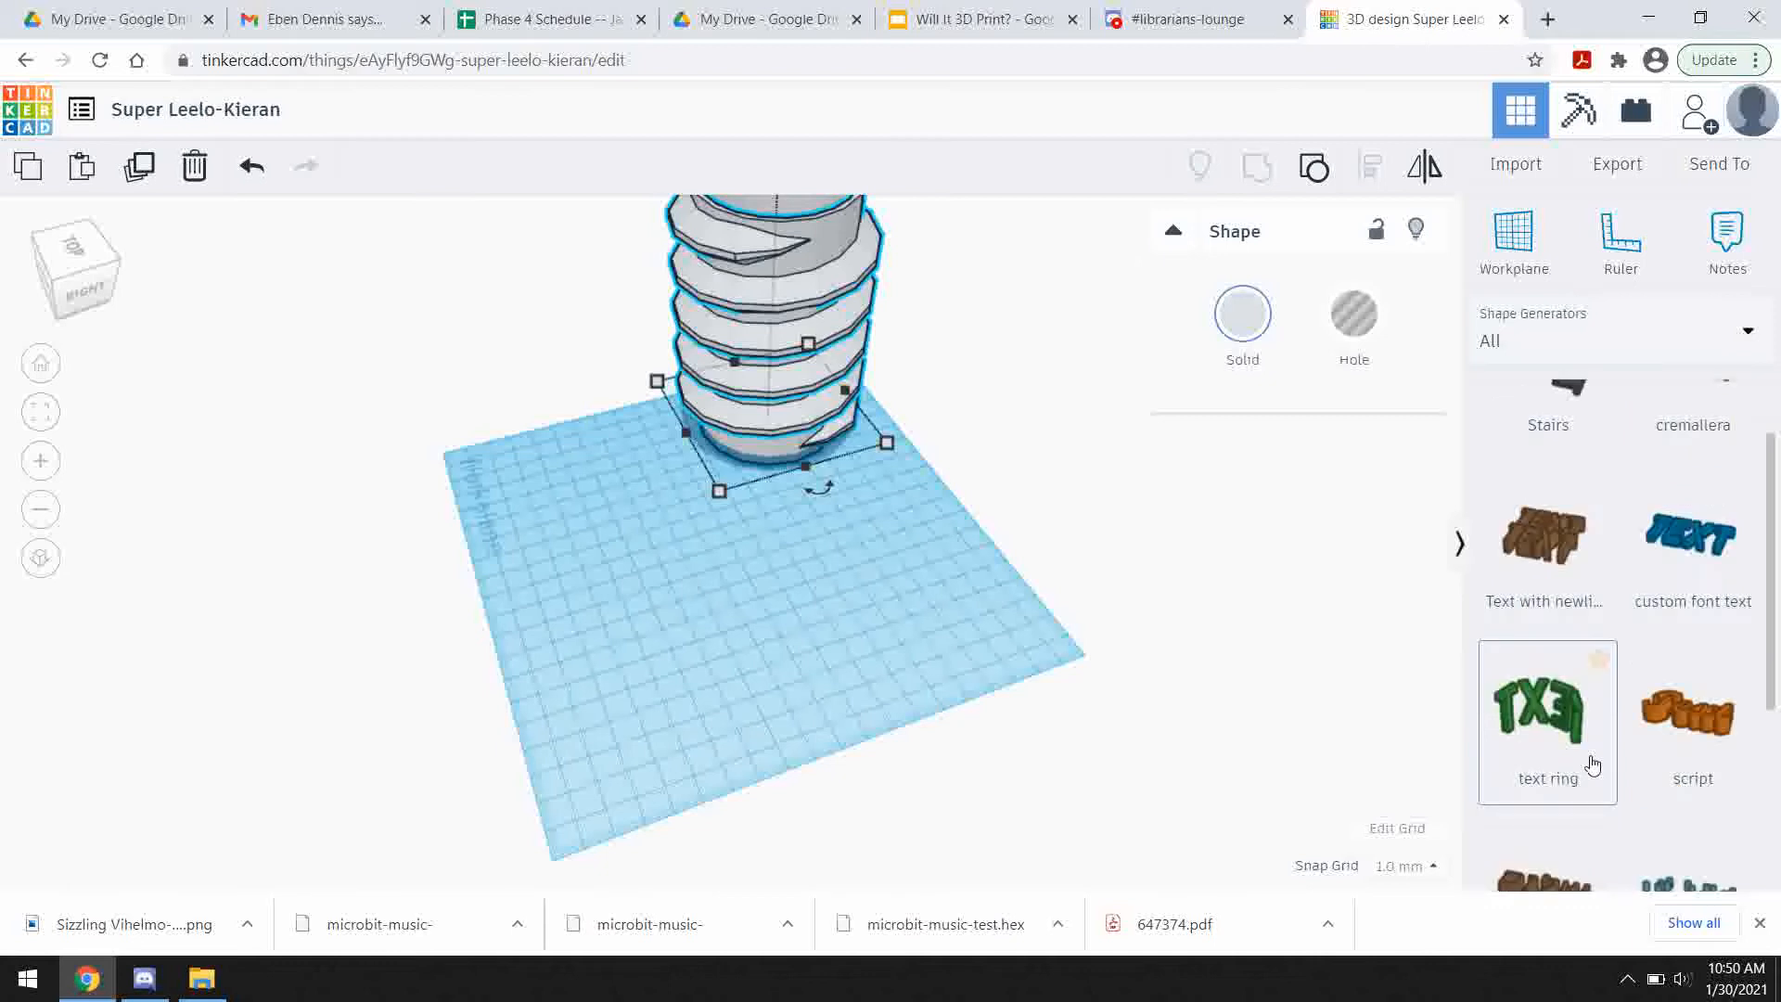
scroll(1598, 779, down, 2)
click(1618, 869)
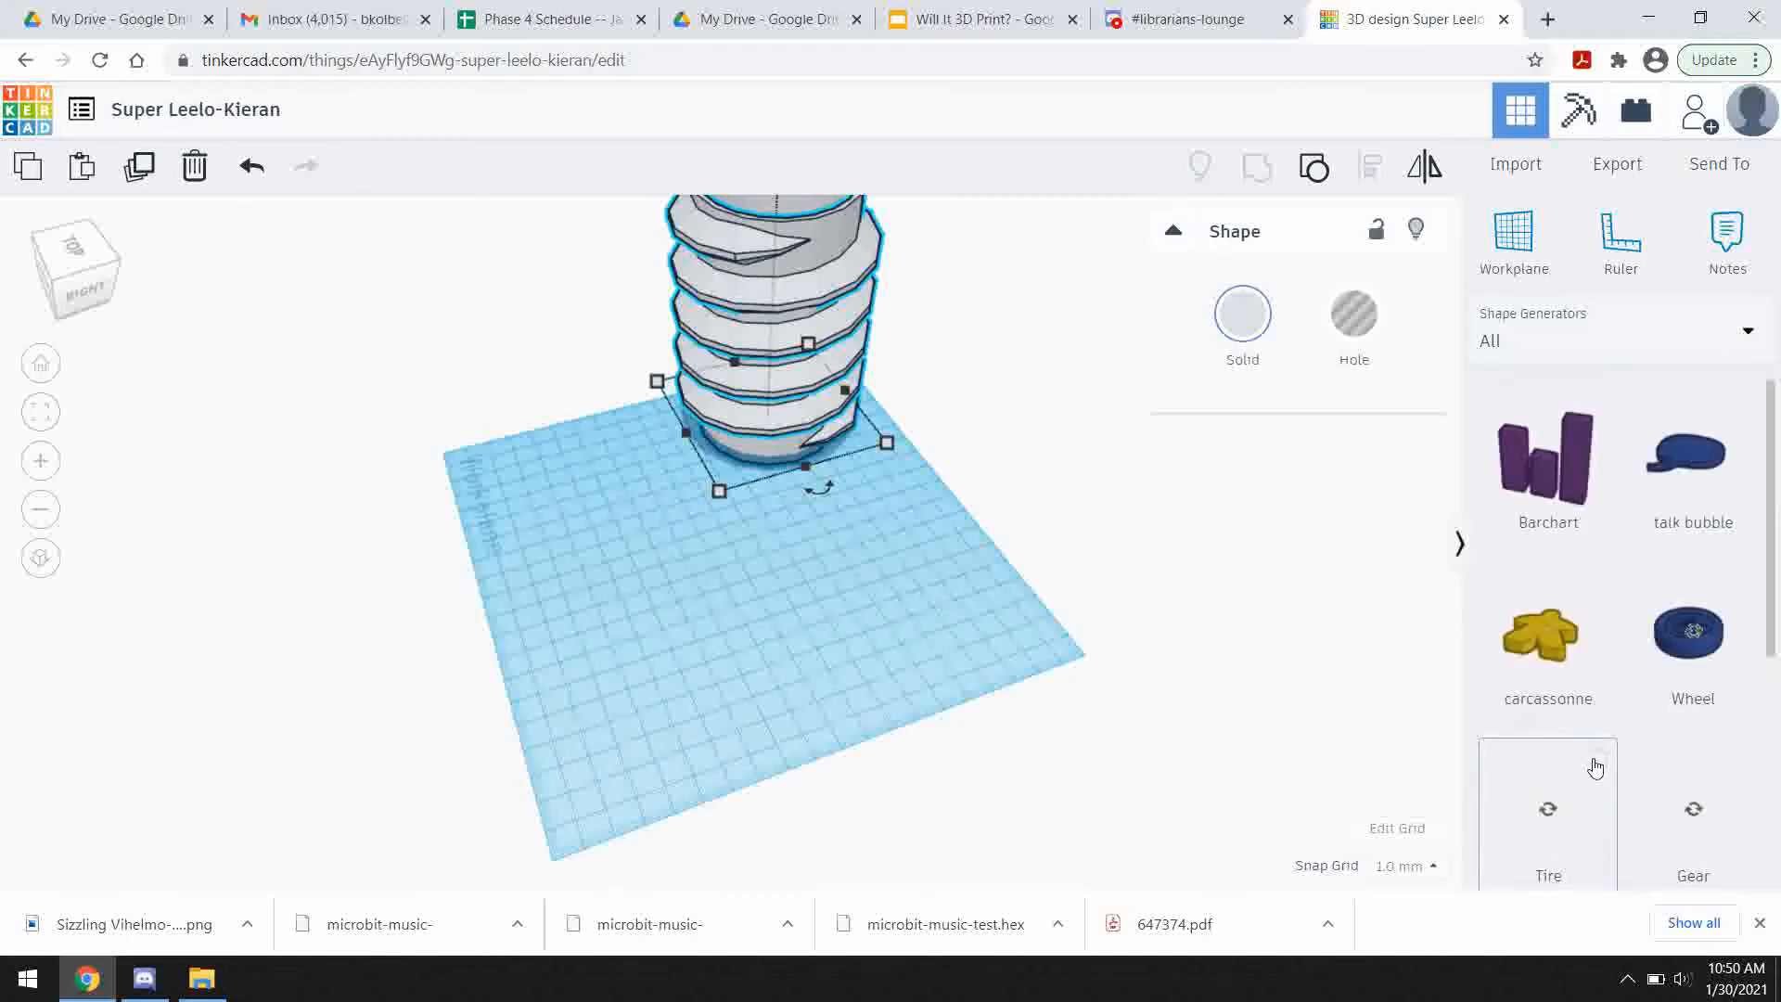
scroll(1582, 737, down, 3)
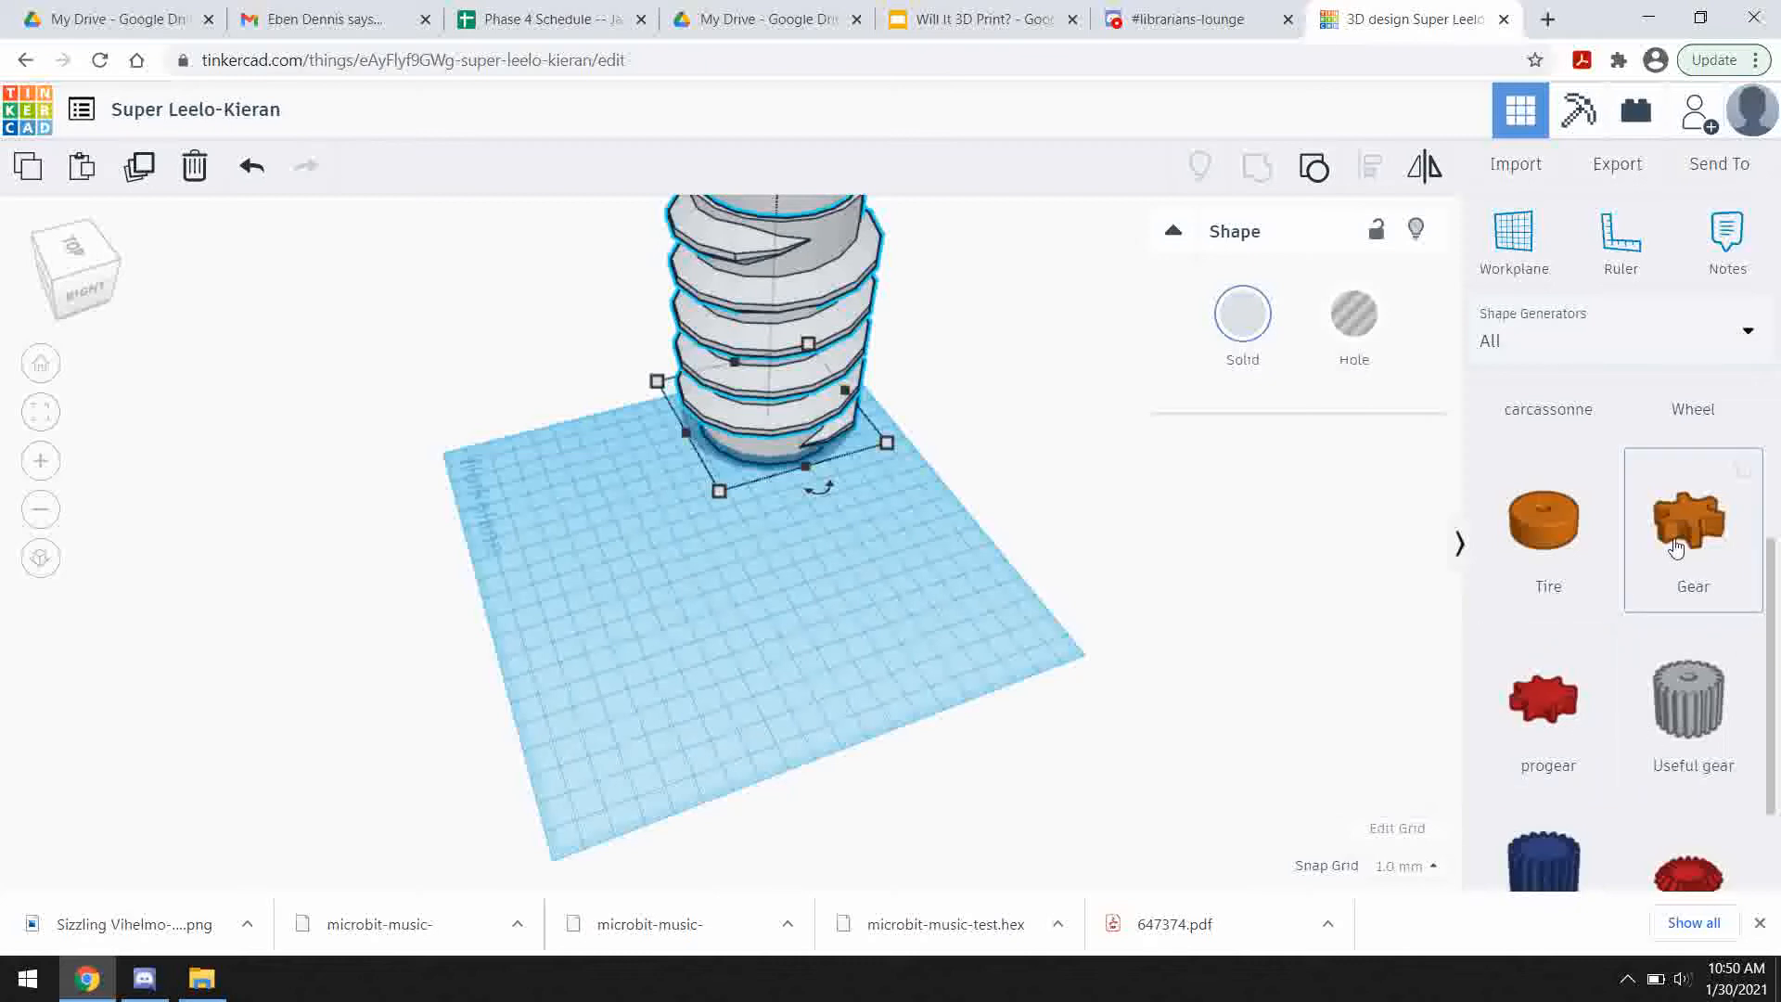
scroll(1616, 642, down, 2)
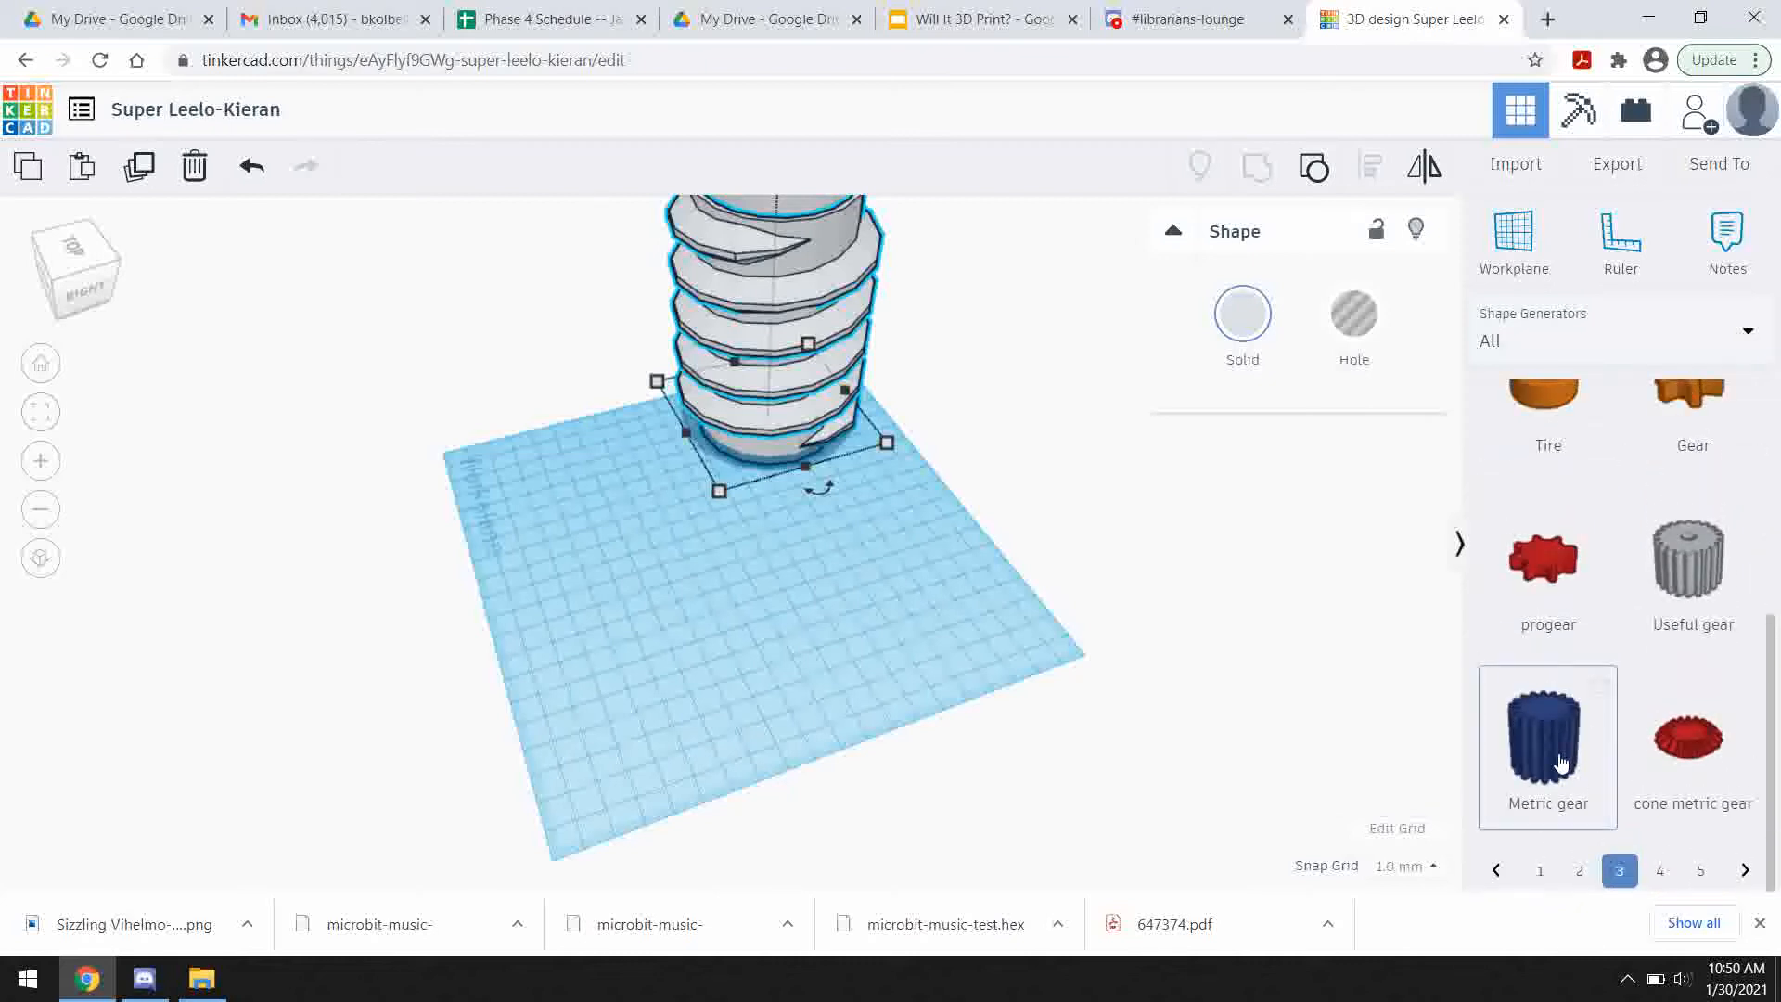
click(1551, 575)
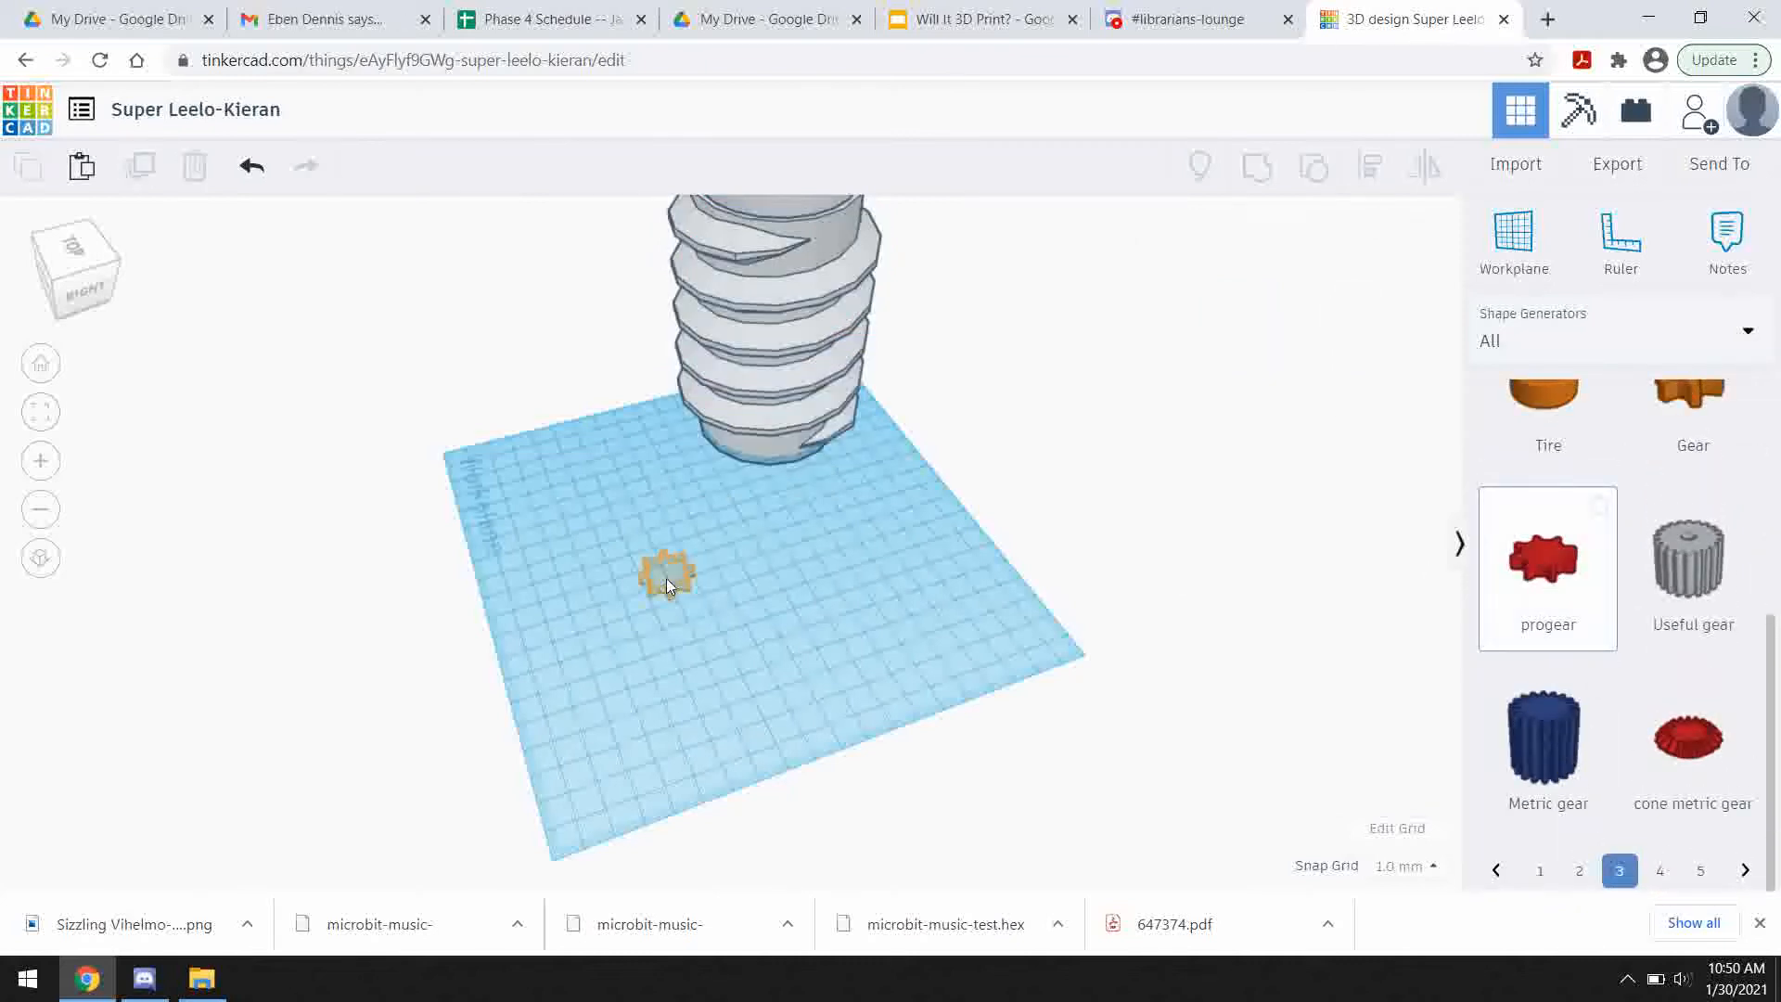
drag(666, 577, 667, 579)
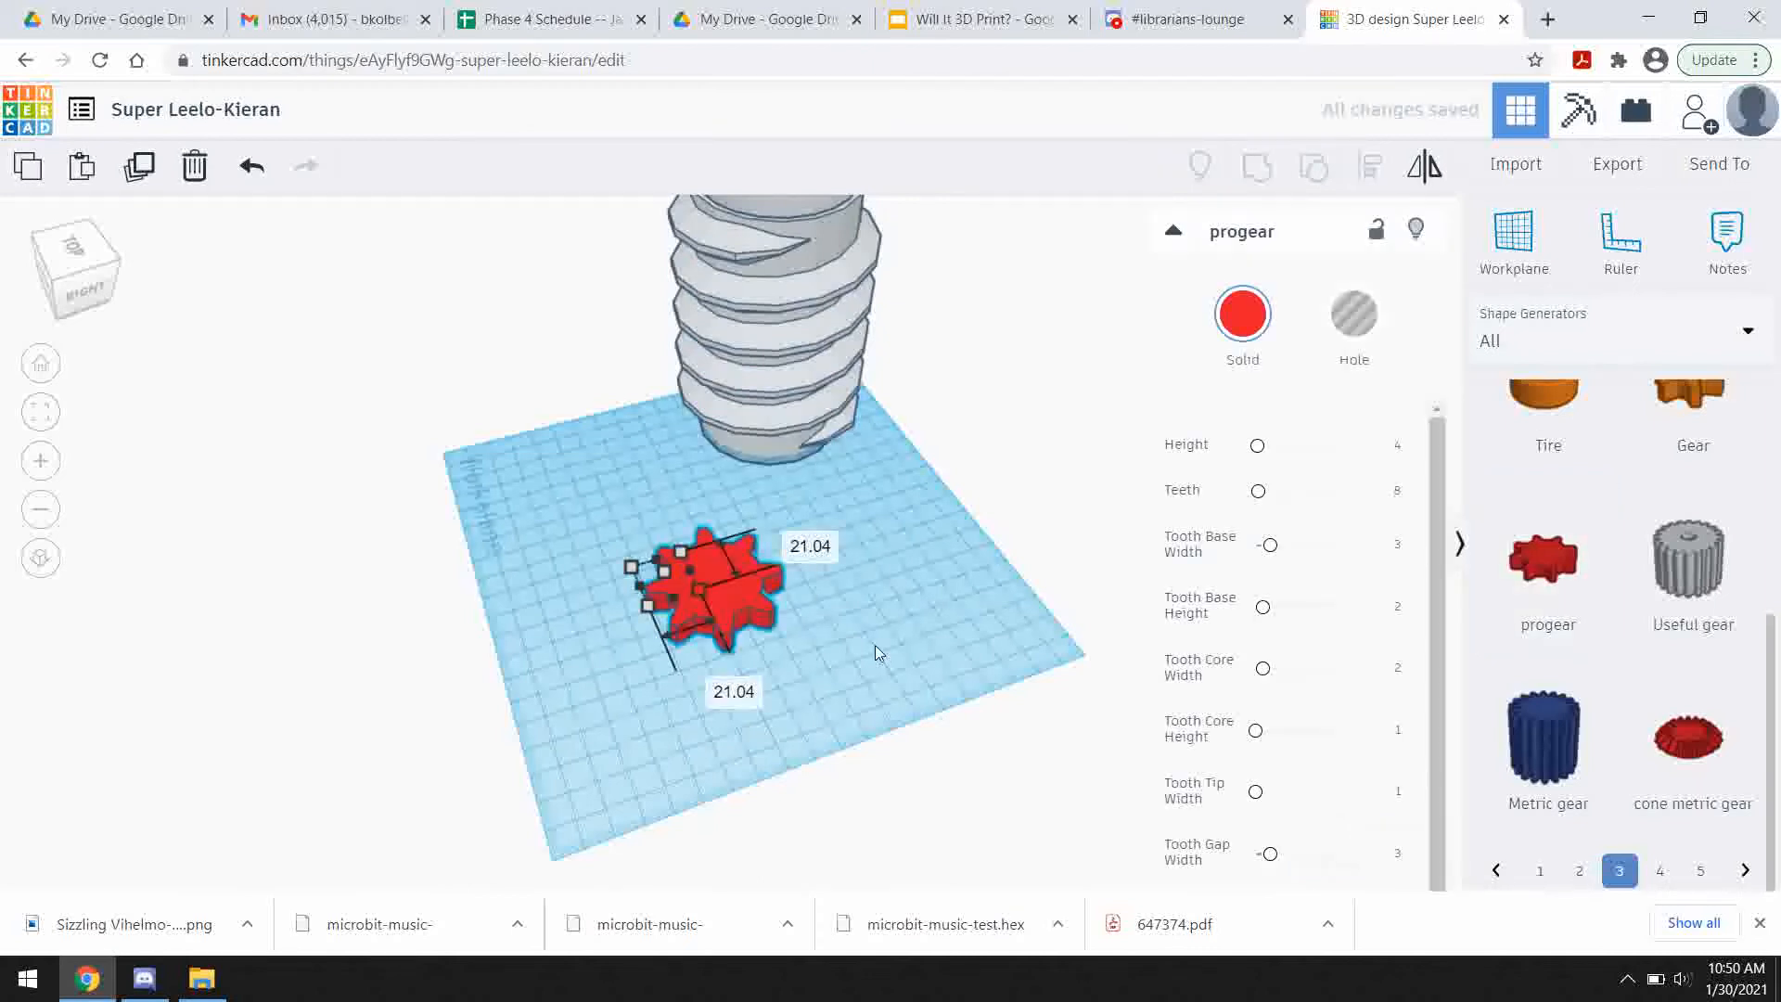
- Enlarge the progear into a tall column and move it to the back corner beside the hollow thread
drag(760, 587, 754, 324)
drag(709, 404, 486, 296)
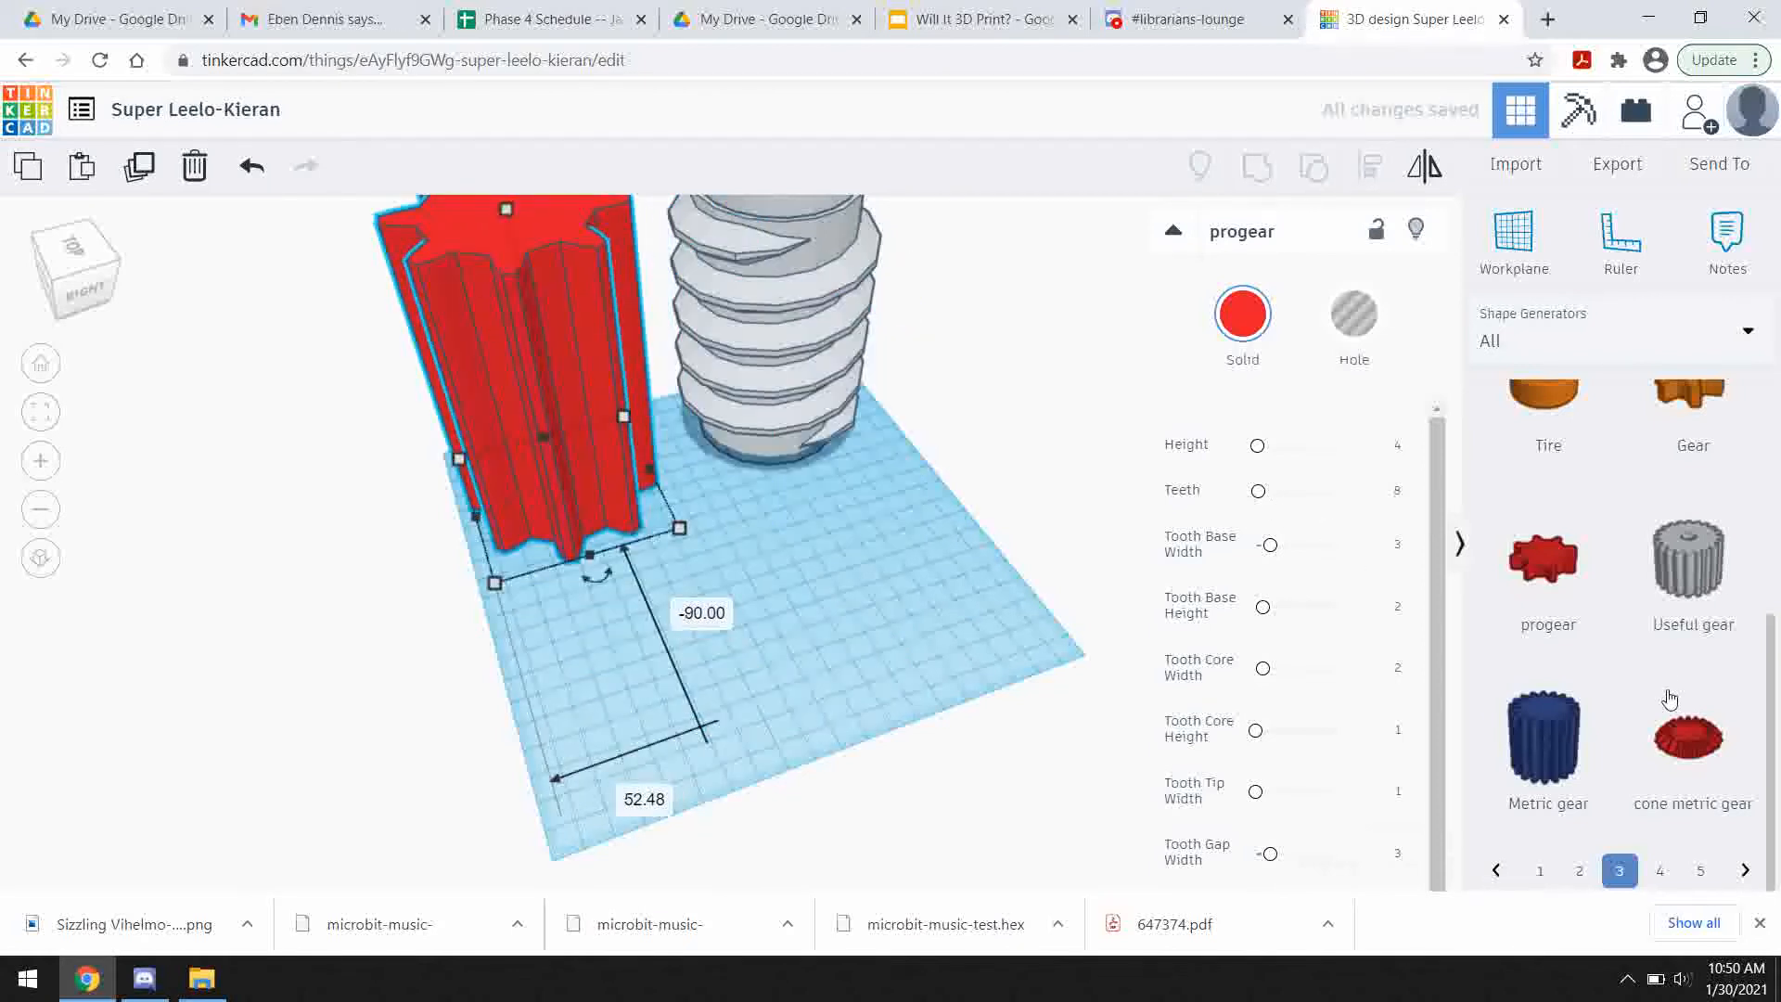
- Place a flower shape from the shape generators in front of the two columns and set its top radius to 20.11
click(1661, 877)
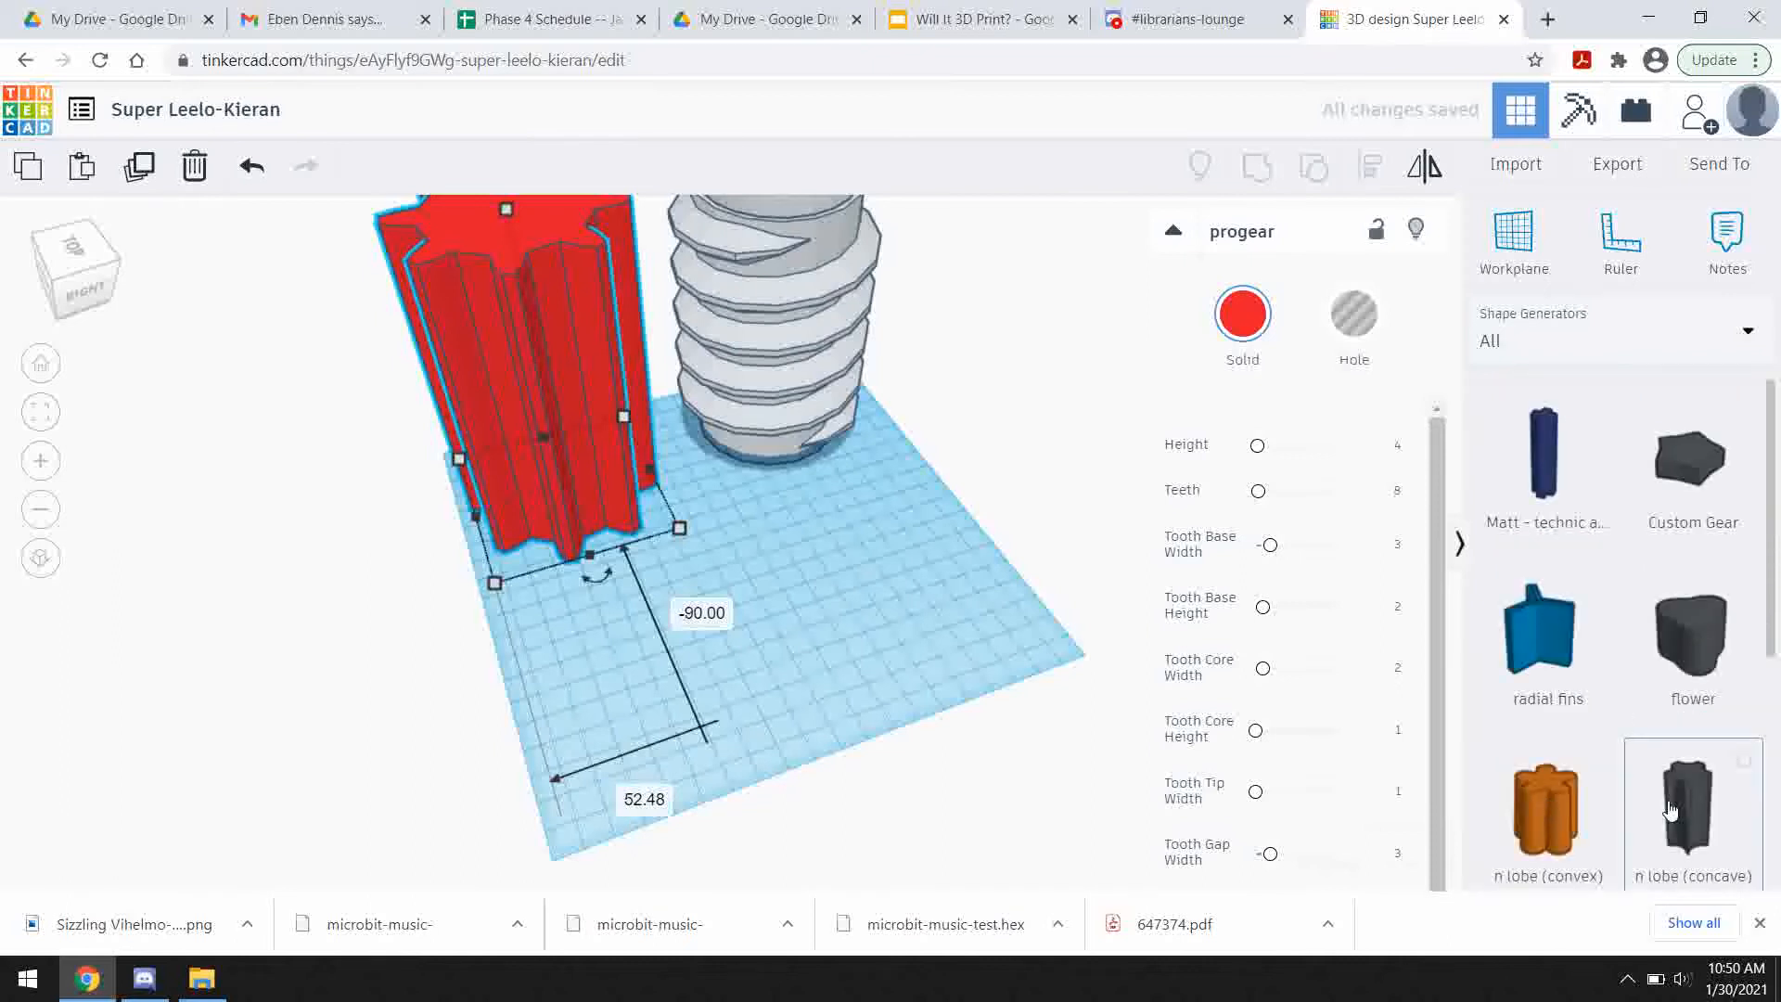
drag(1705, 646, 762, 603)
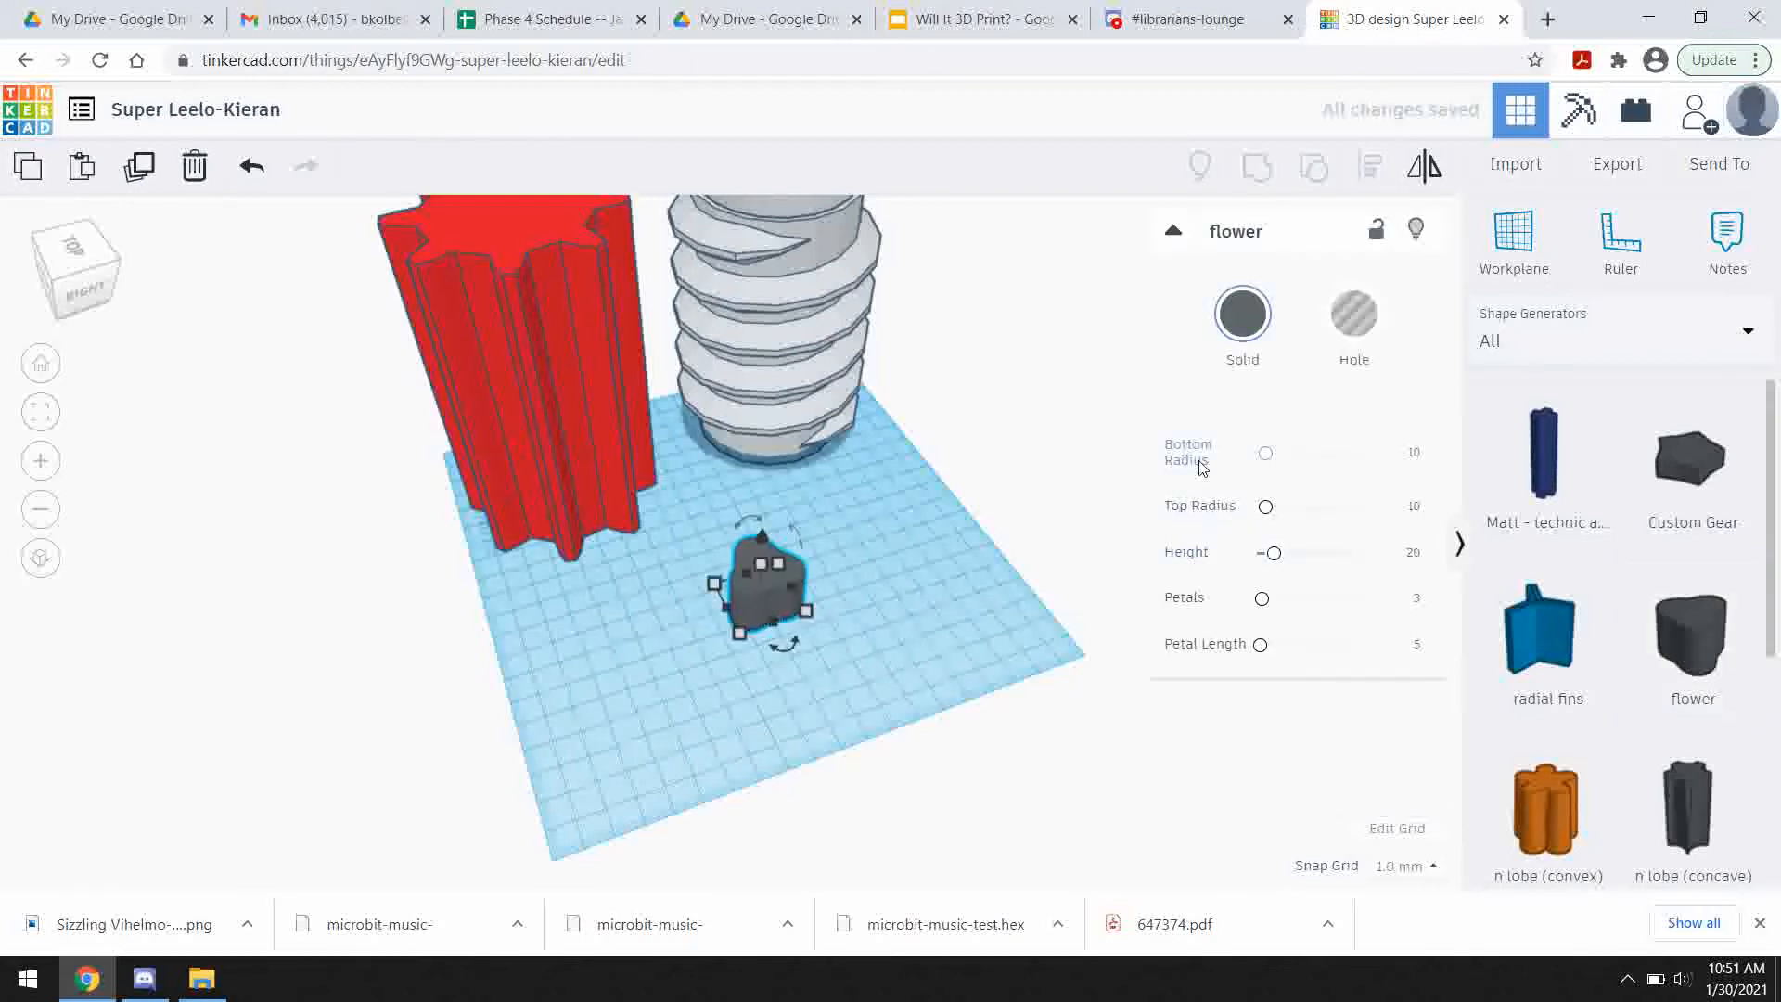
right_drag(910, 586, 904, 559)
scroll(838, 589, up, 5)
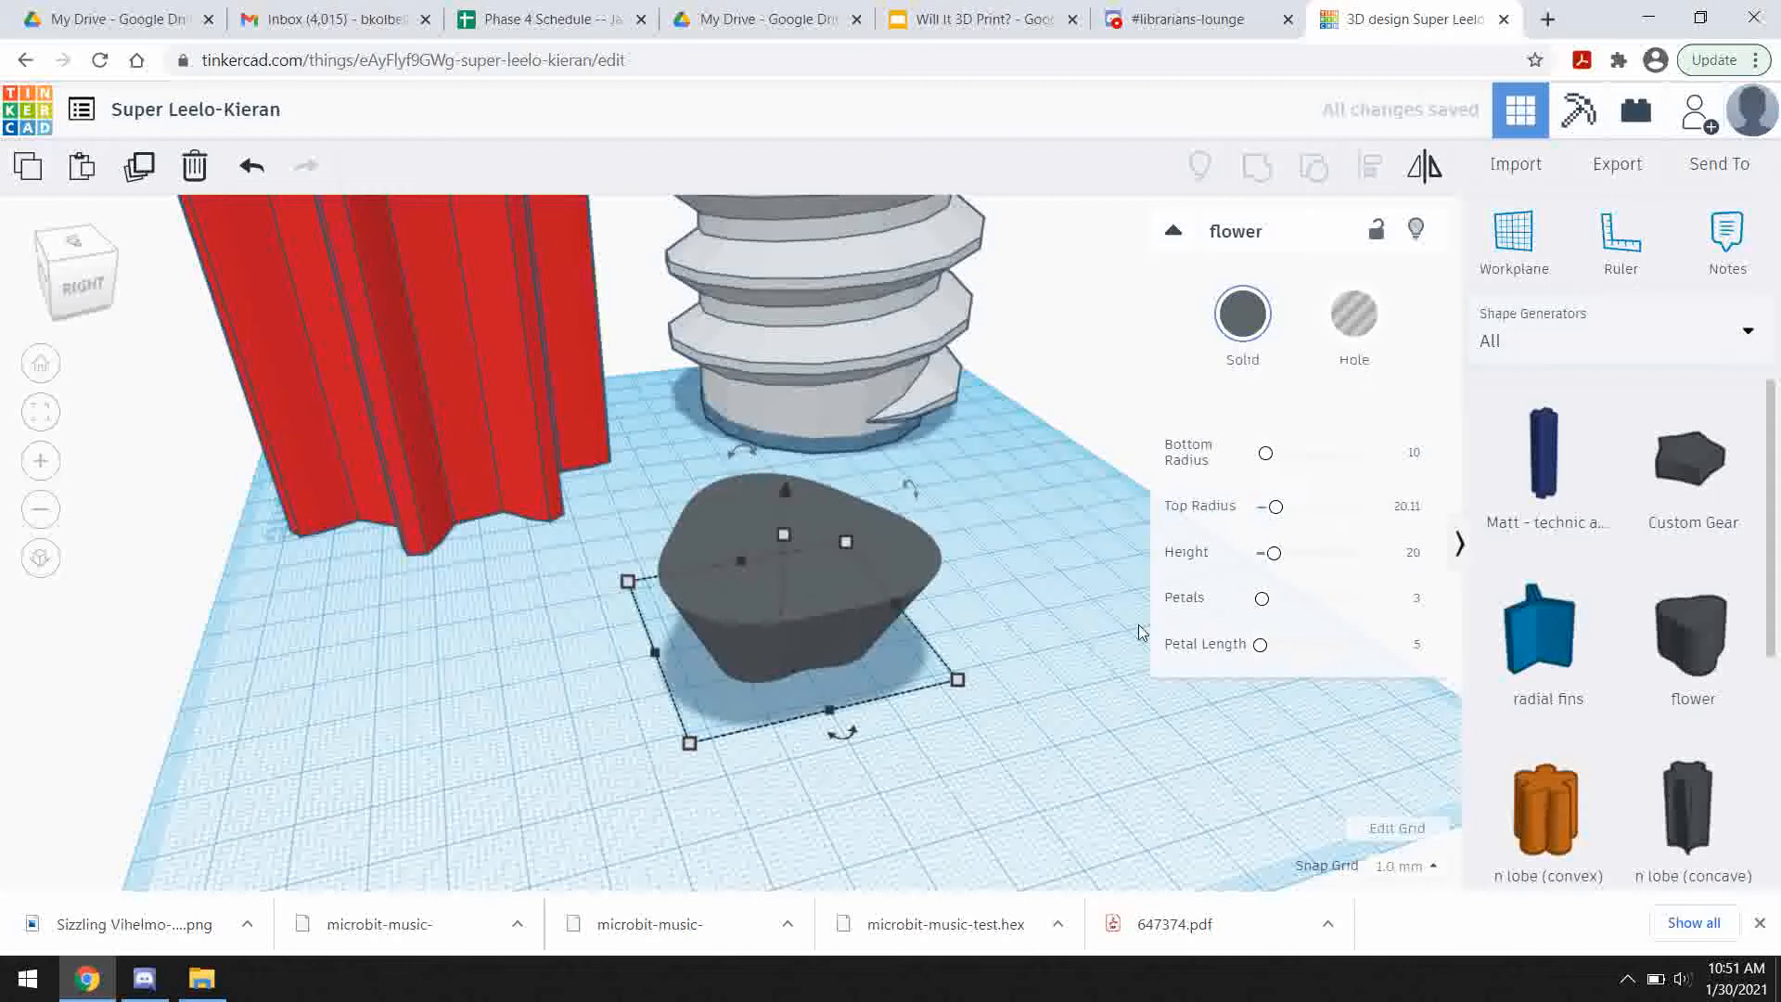
- Set the flower's petal length to 30.46 and stretch its height to 83 mm
mouse_move(1028, 670)
right_down()
mouse_move(1037, 626)
mouse_move(1009, 692)
mouse_move(1039, 686)
right_up()
drag(1262, 650, 1287, 655)
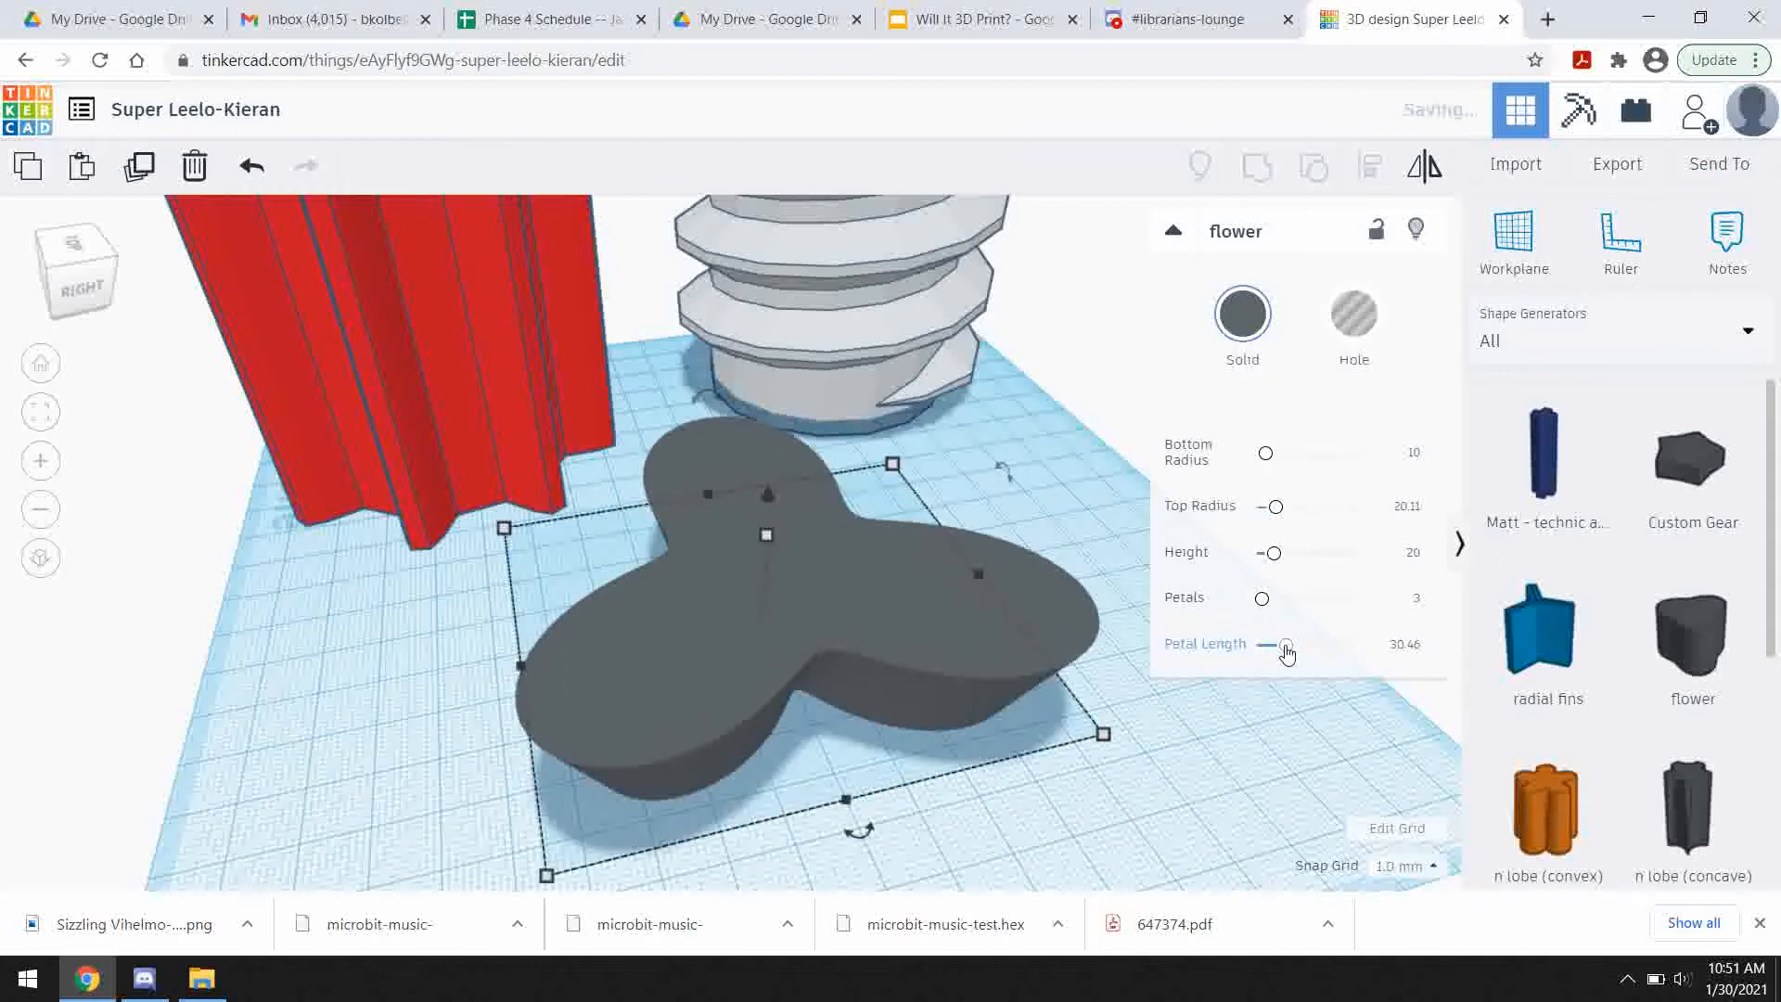
scroll(932, 627, down, 3)
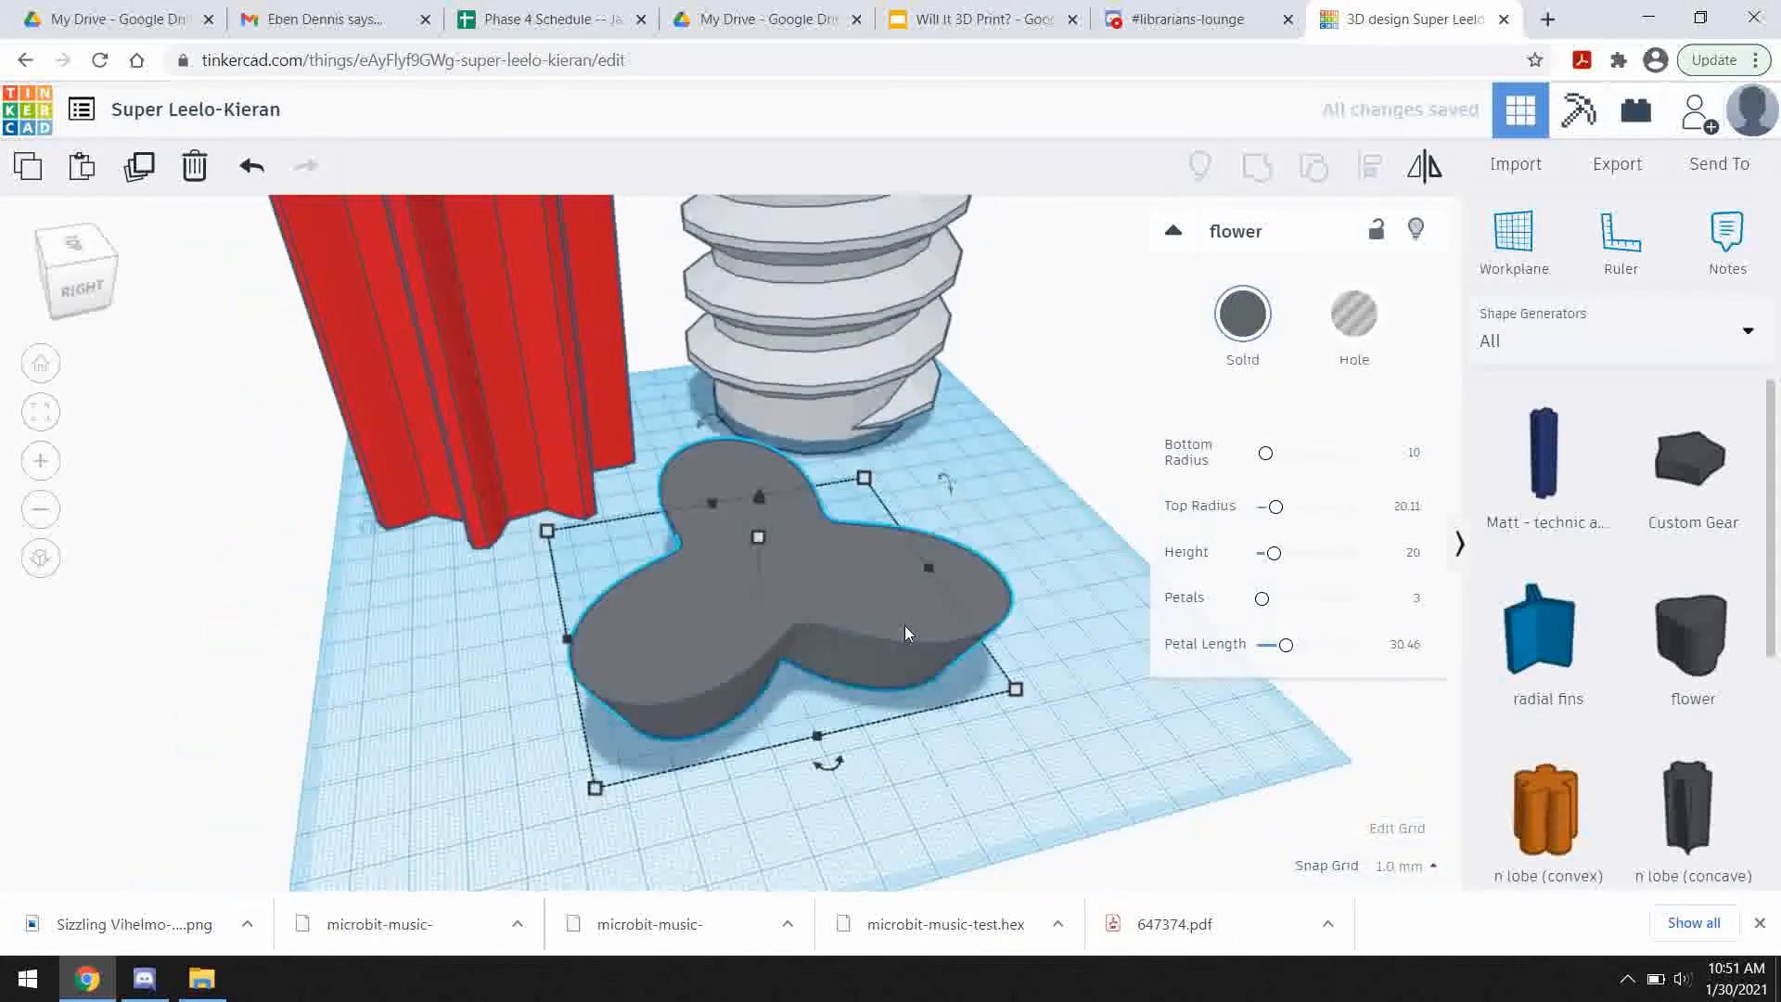
drag(755, 534, 756, 268)
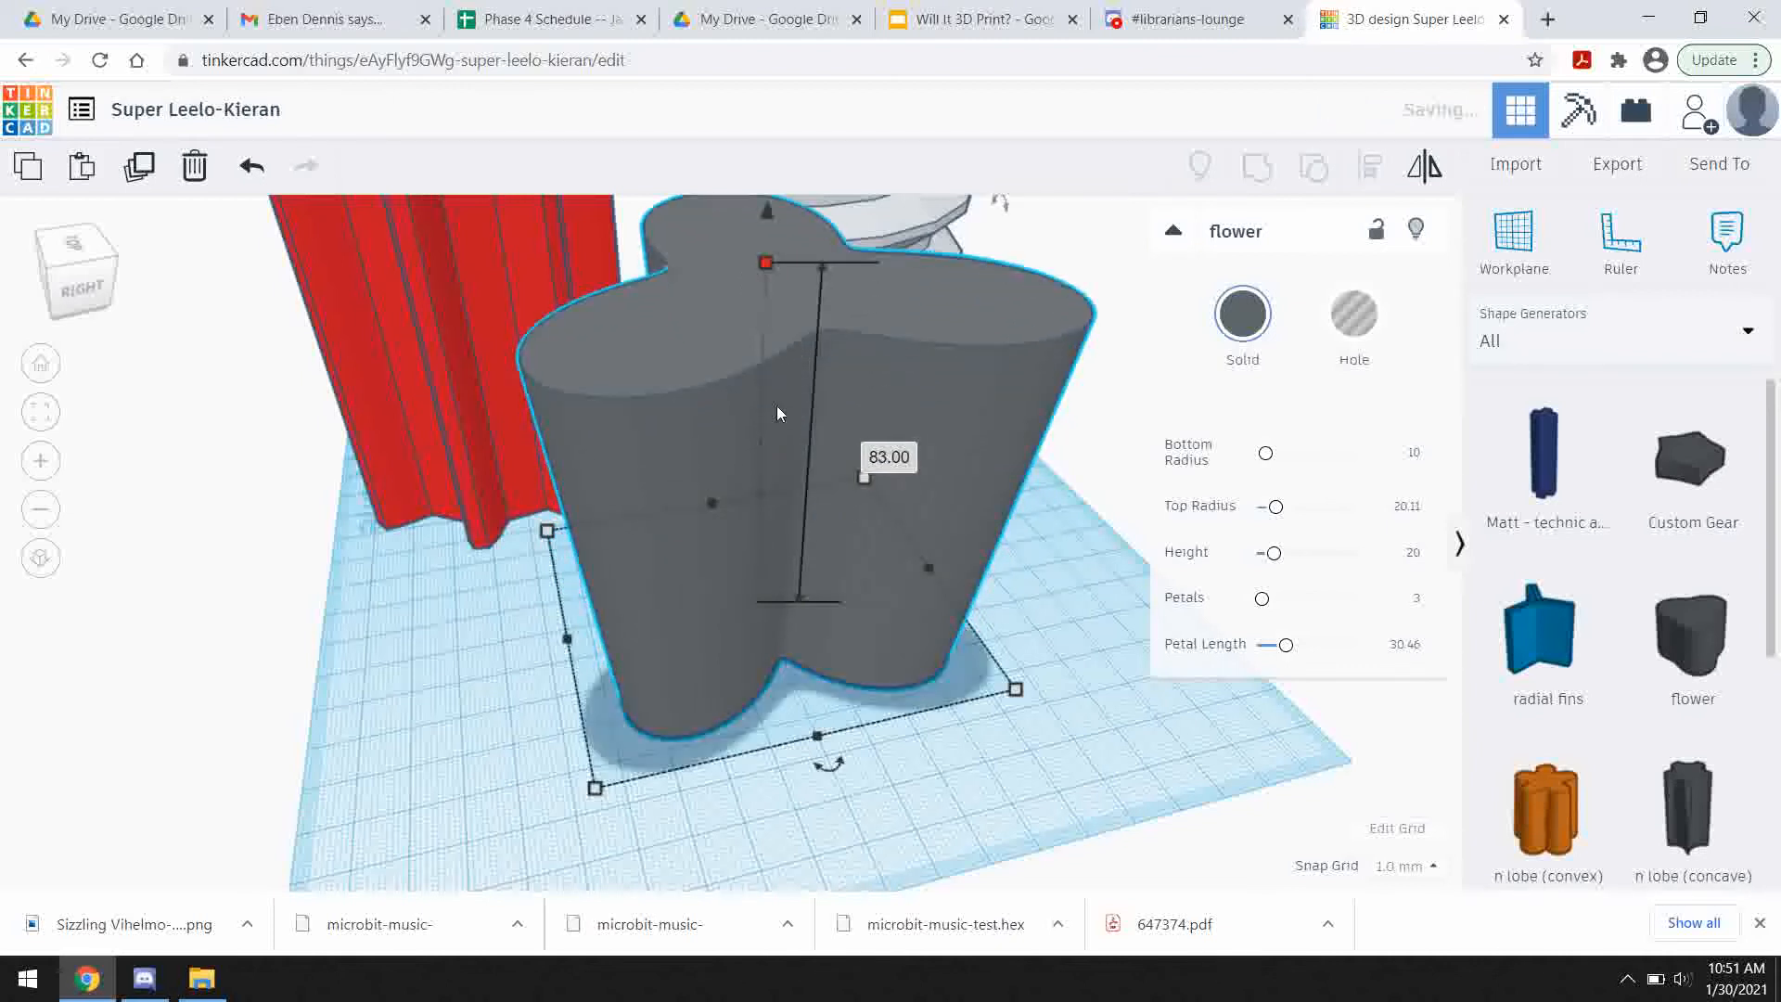
scroll(764, 438, down, 5)
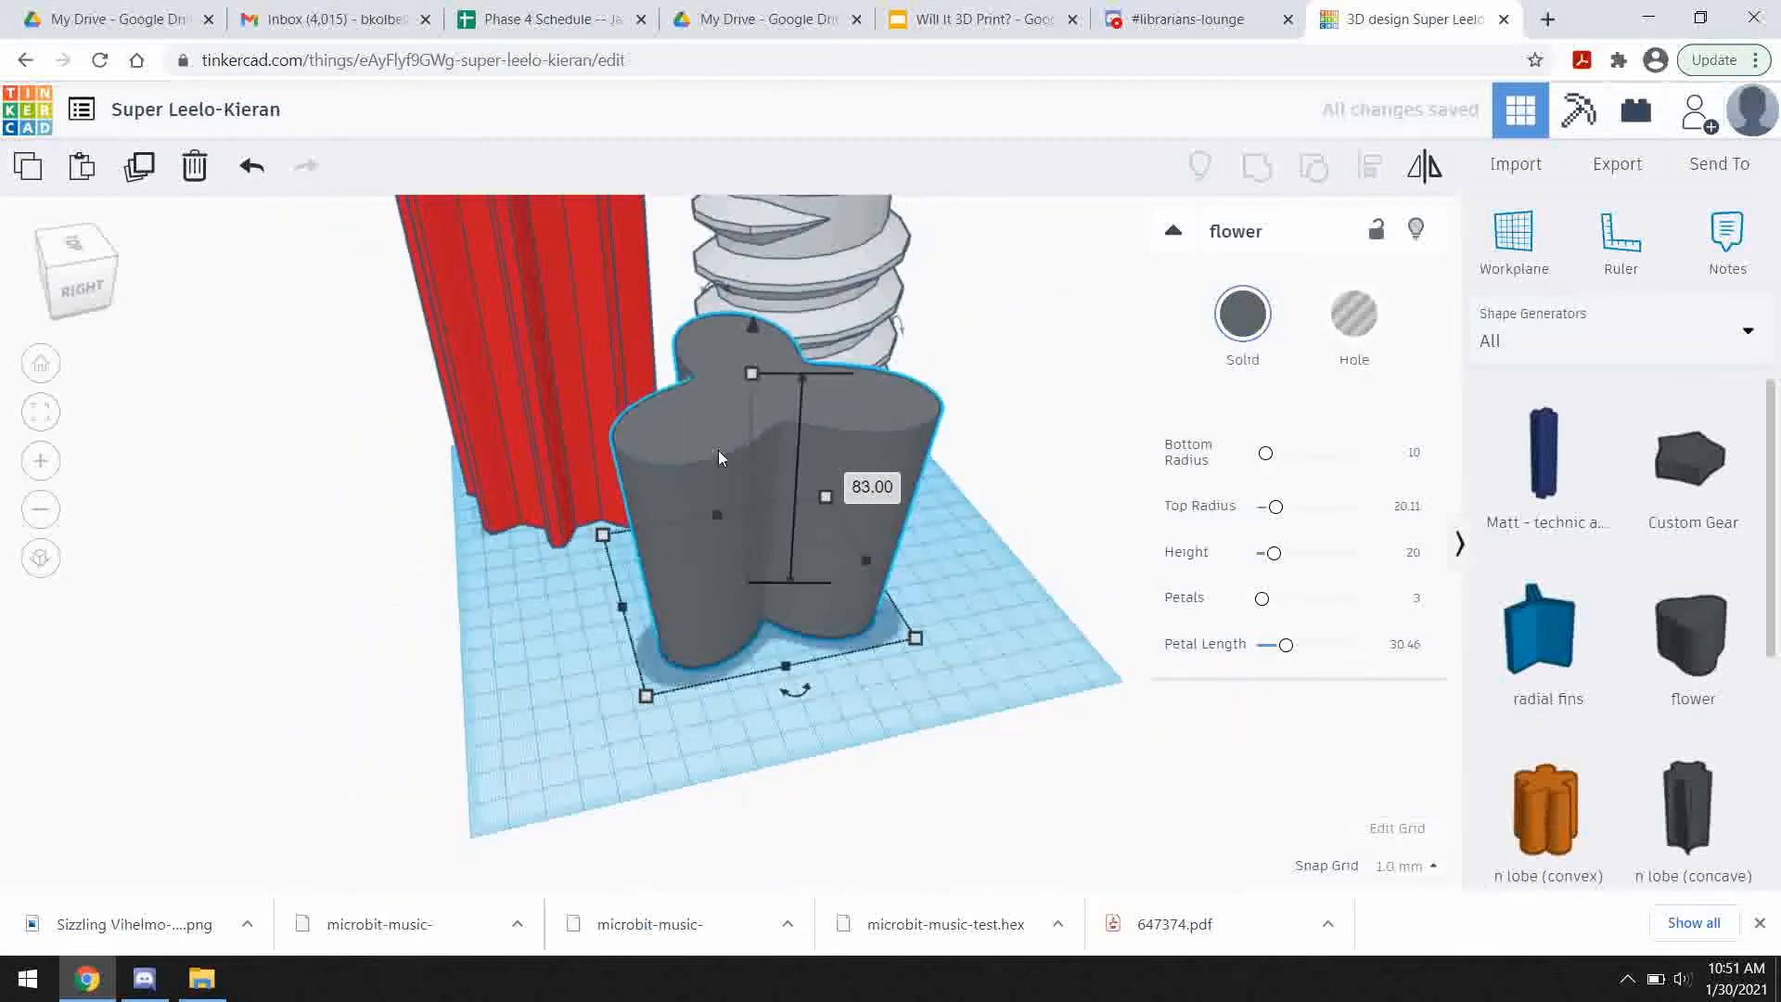
- Stretch the flower's height to 102 mm
mouse_move(754, 327)
mouse_down()
mouse_move(753, 287)
mouse_move(763, 321)
mouse_up()
scroll(700, 398, up, 3)
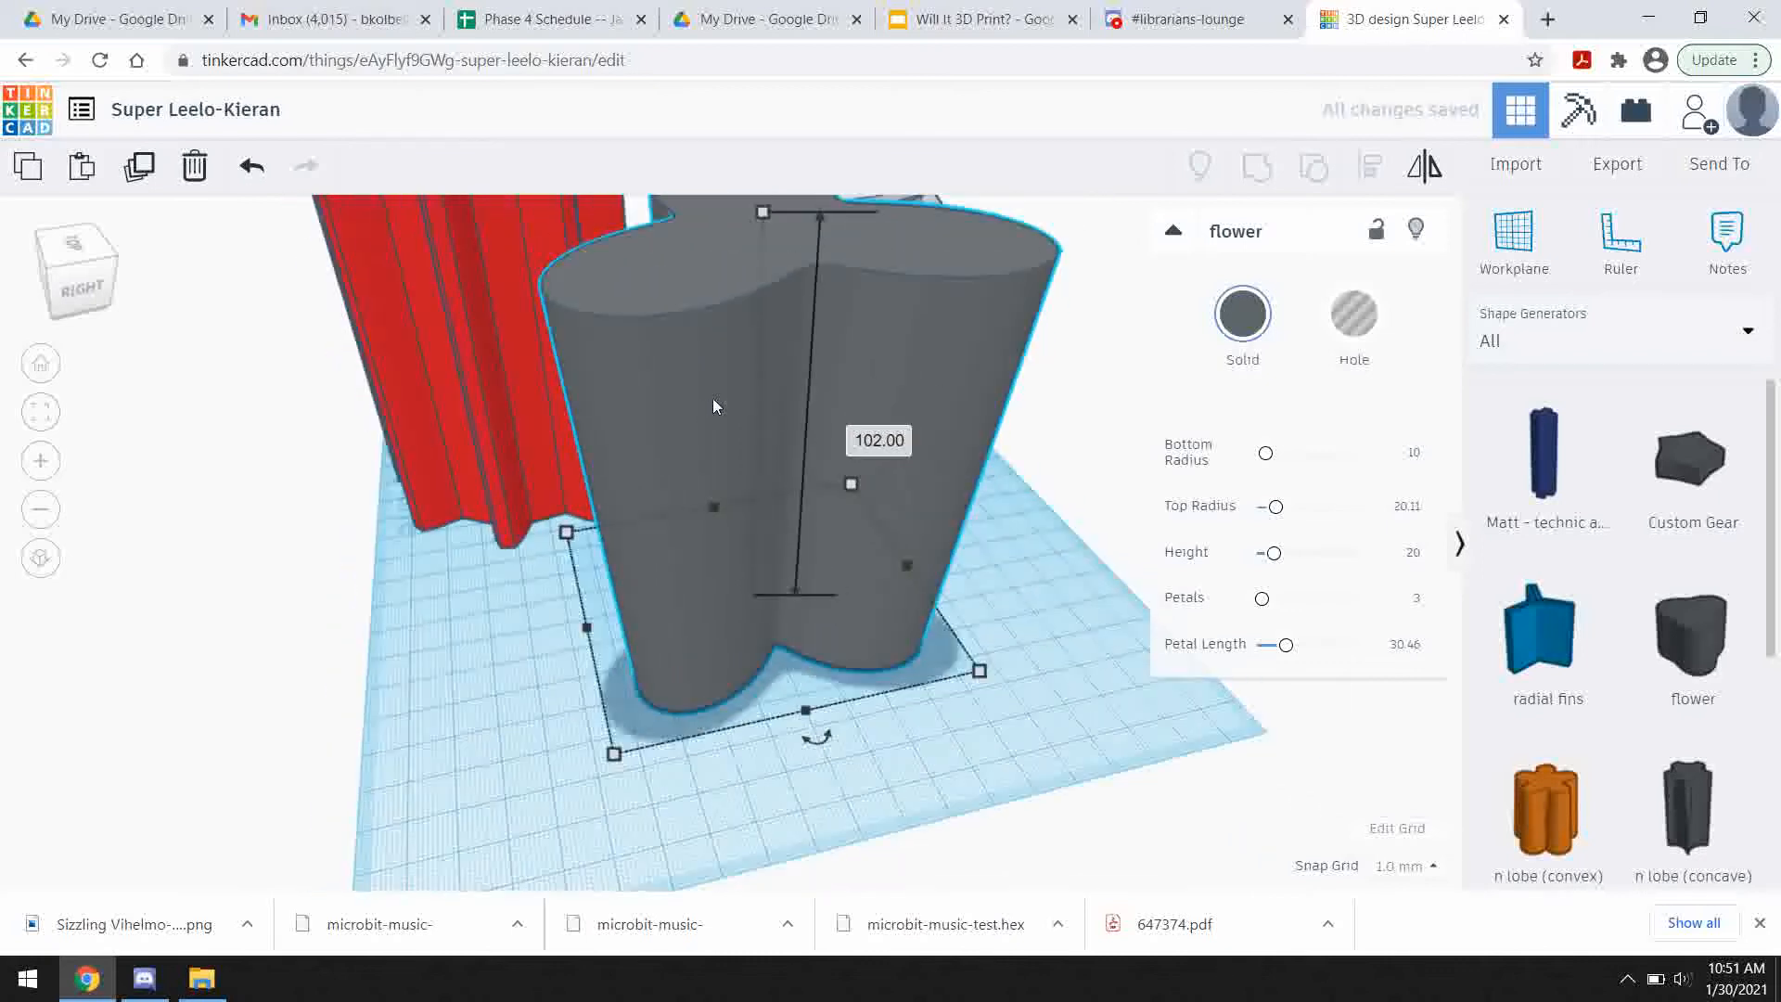
scroll(713, 406, down, 3)
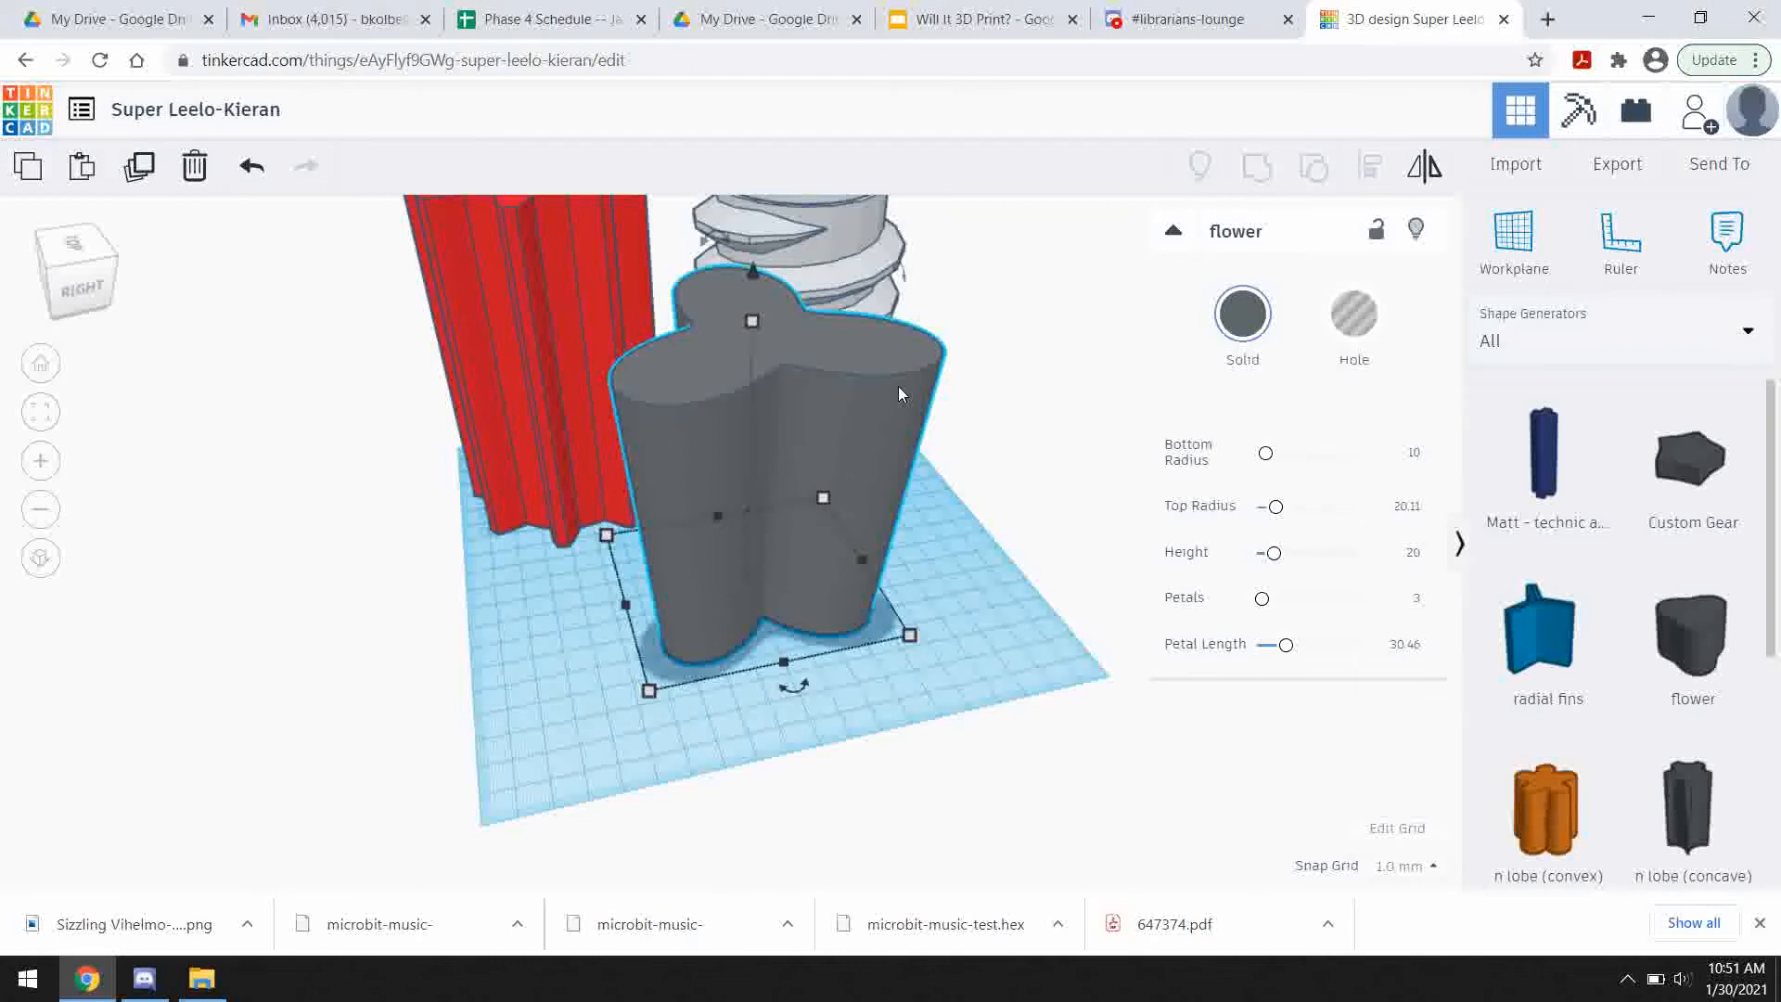
- Duplicate the flower in place, raise the copy 19 mm and turn it into a hole
key(ctrl+v)
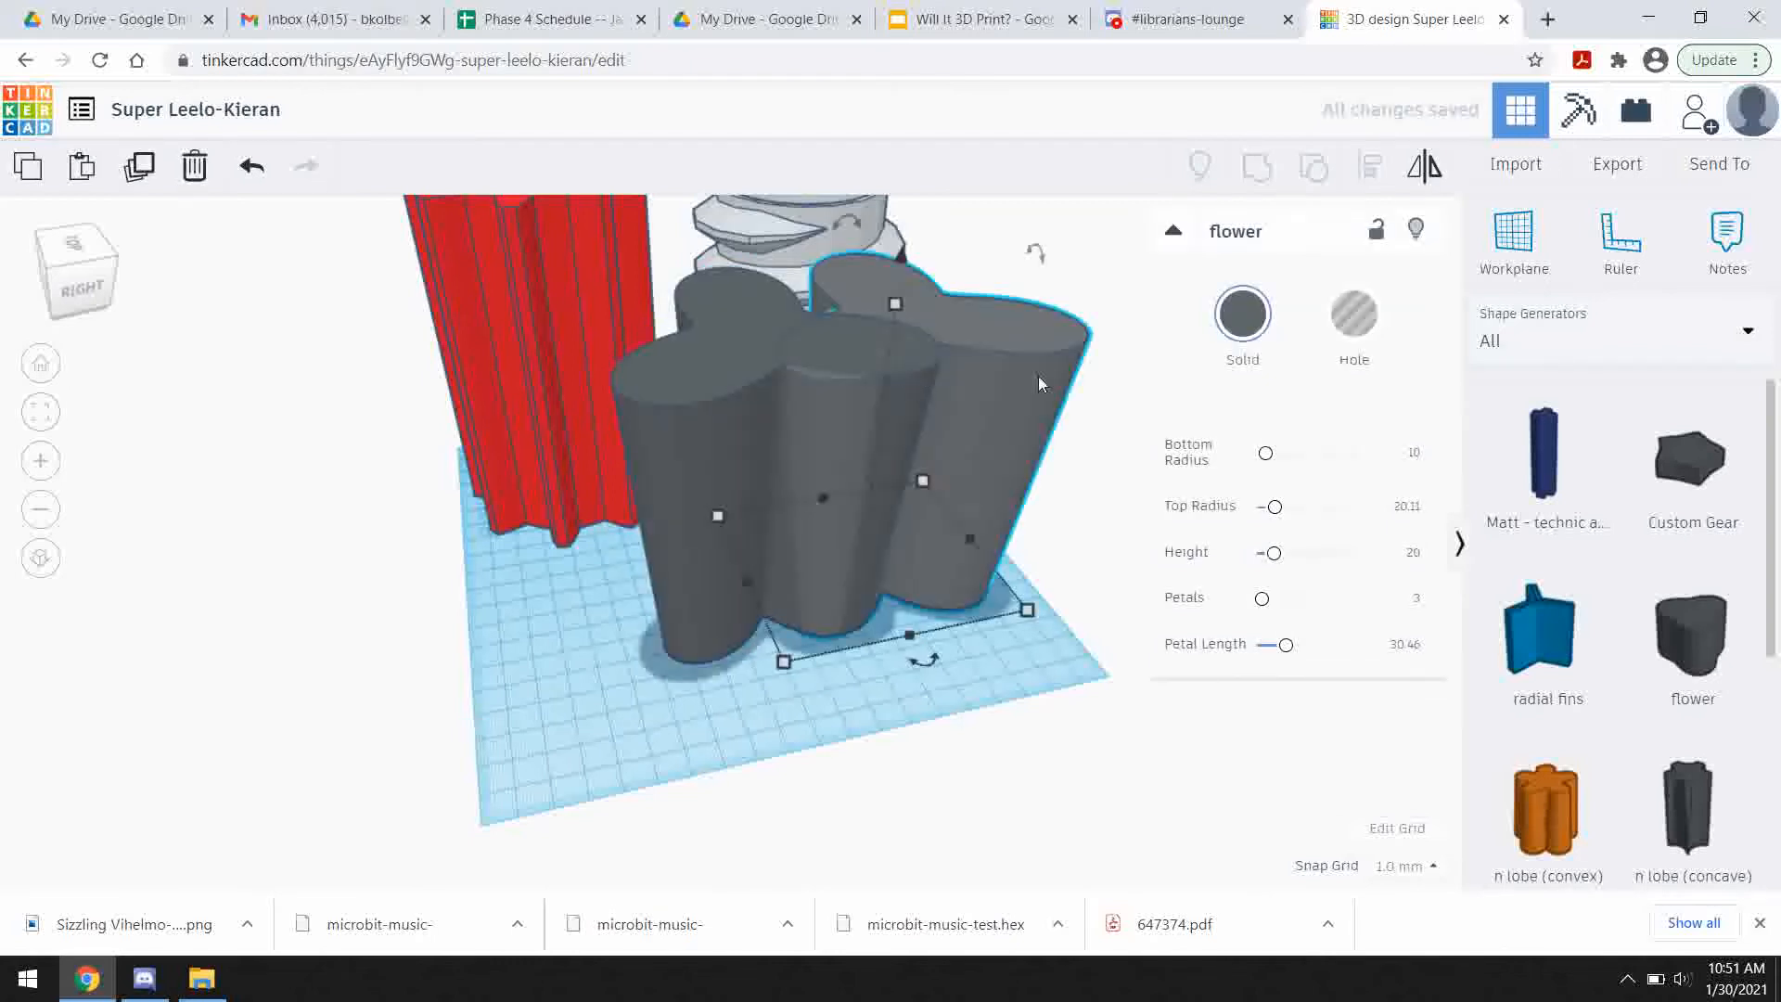
key(ctrl+z)
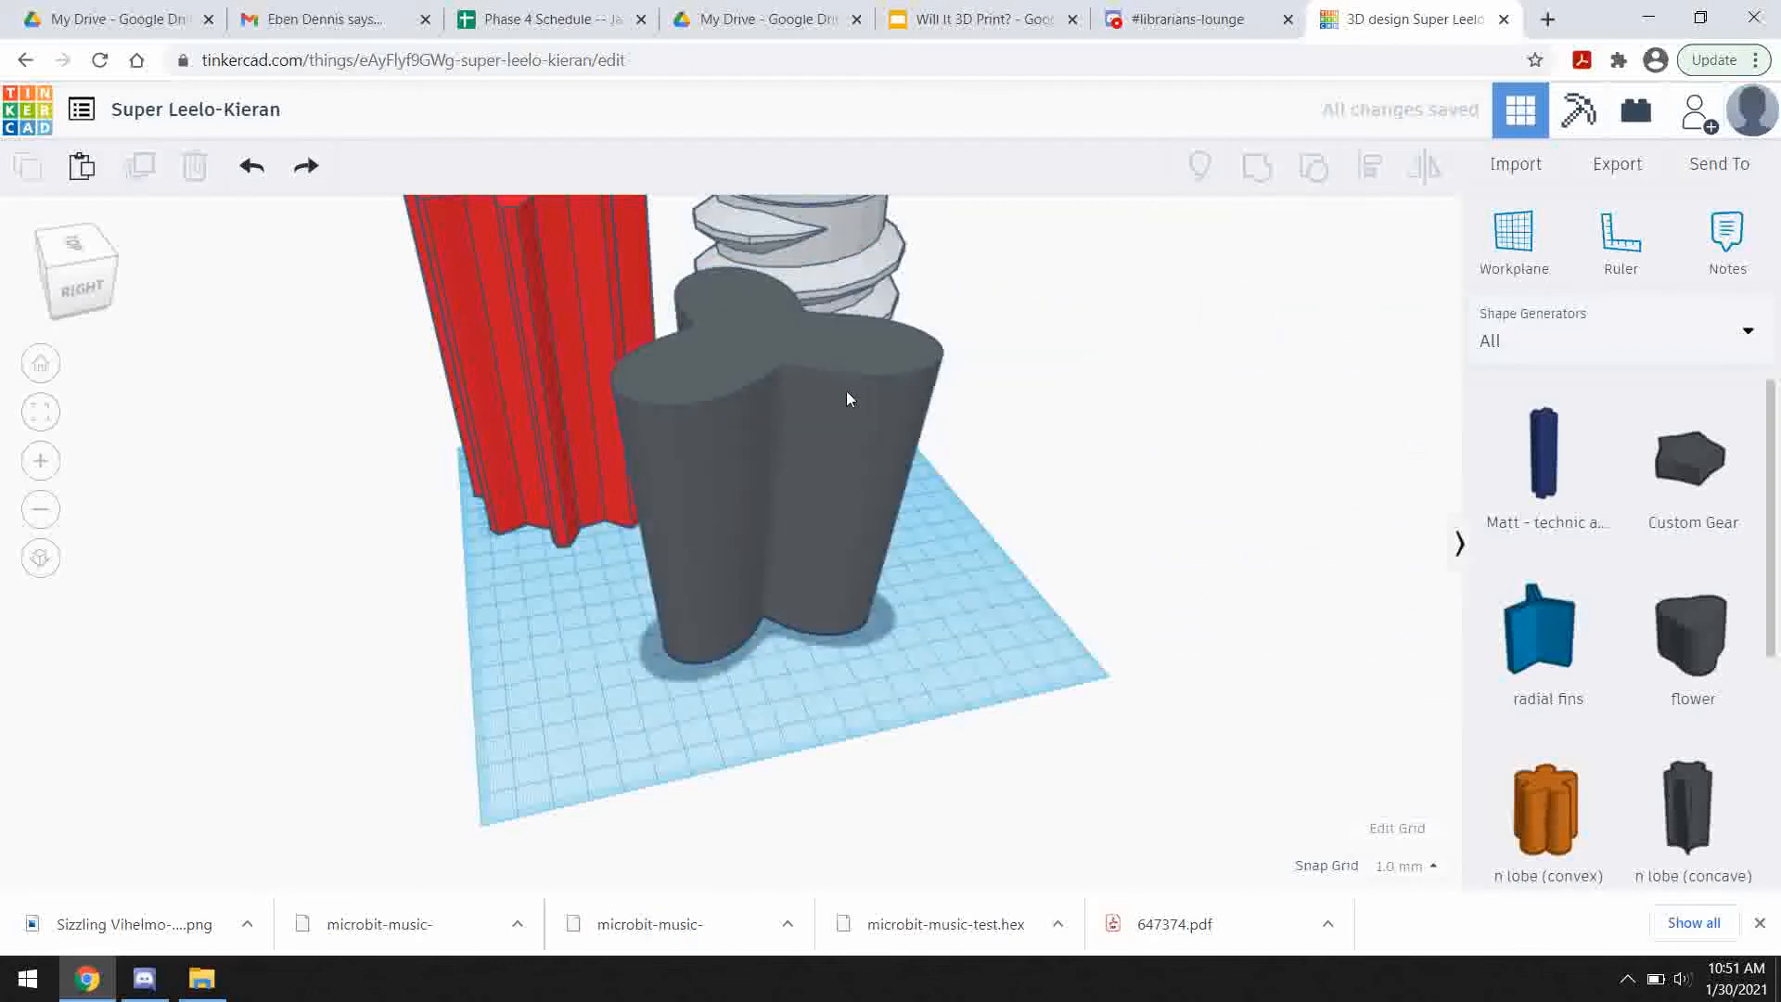
key(ctrl+d)
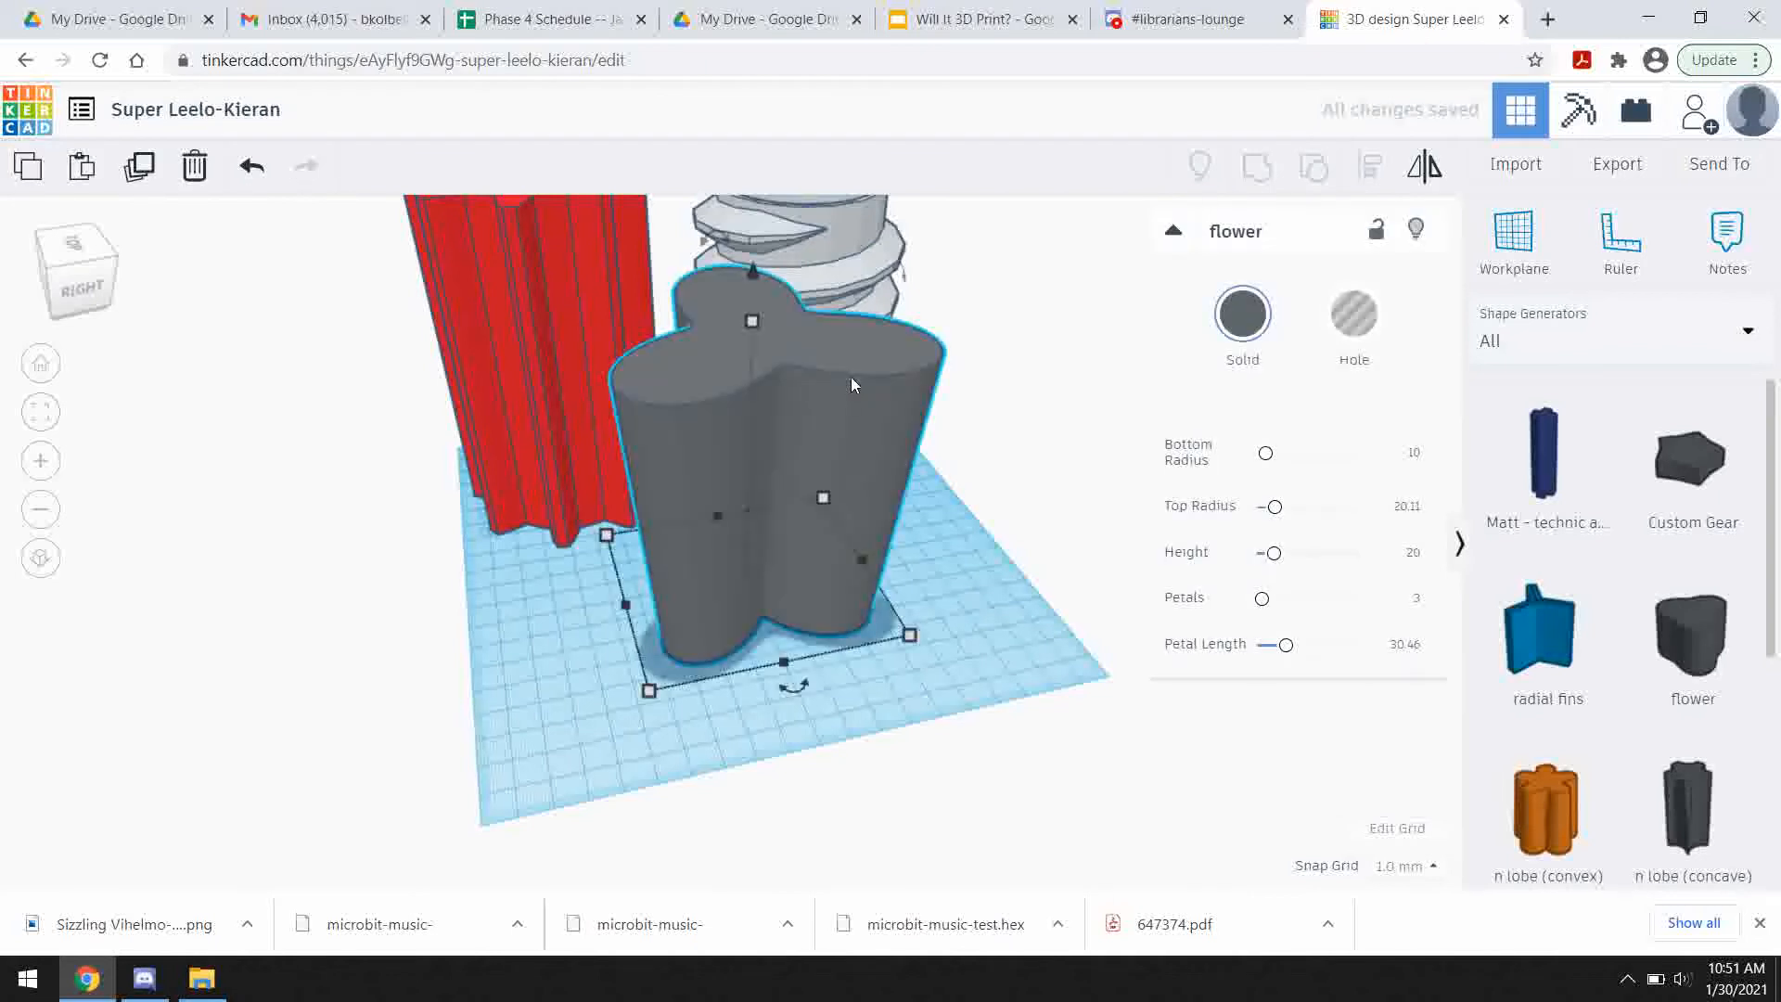
drag(754, 270, 757, 206)
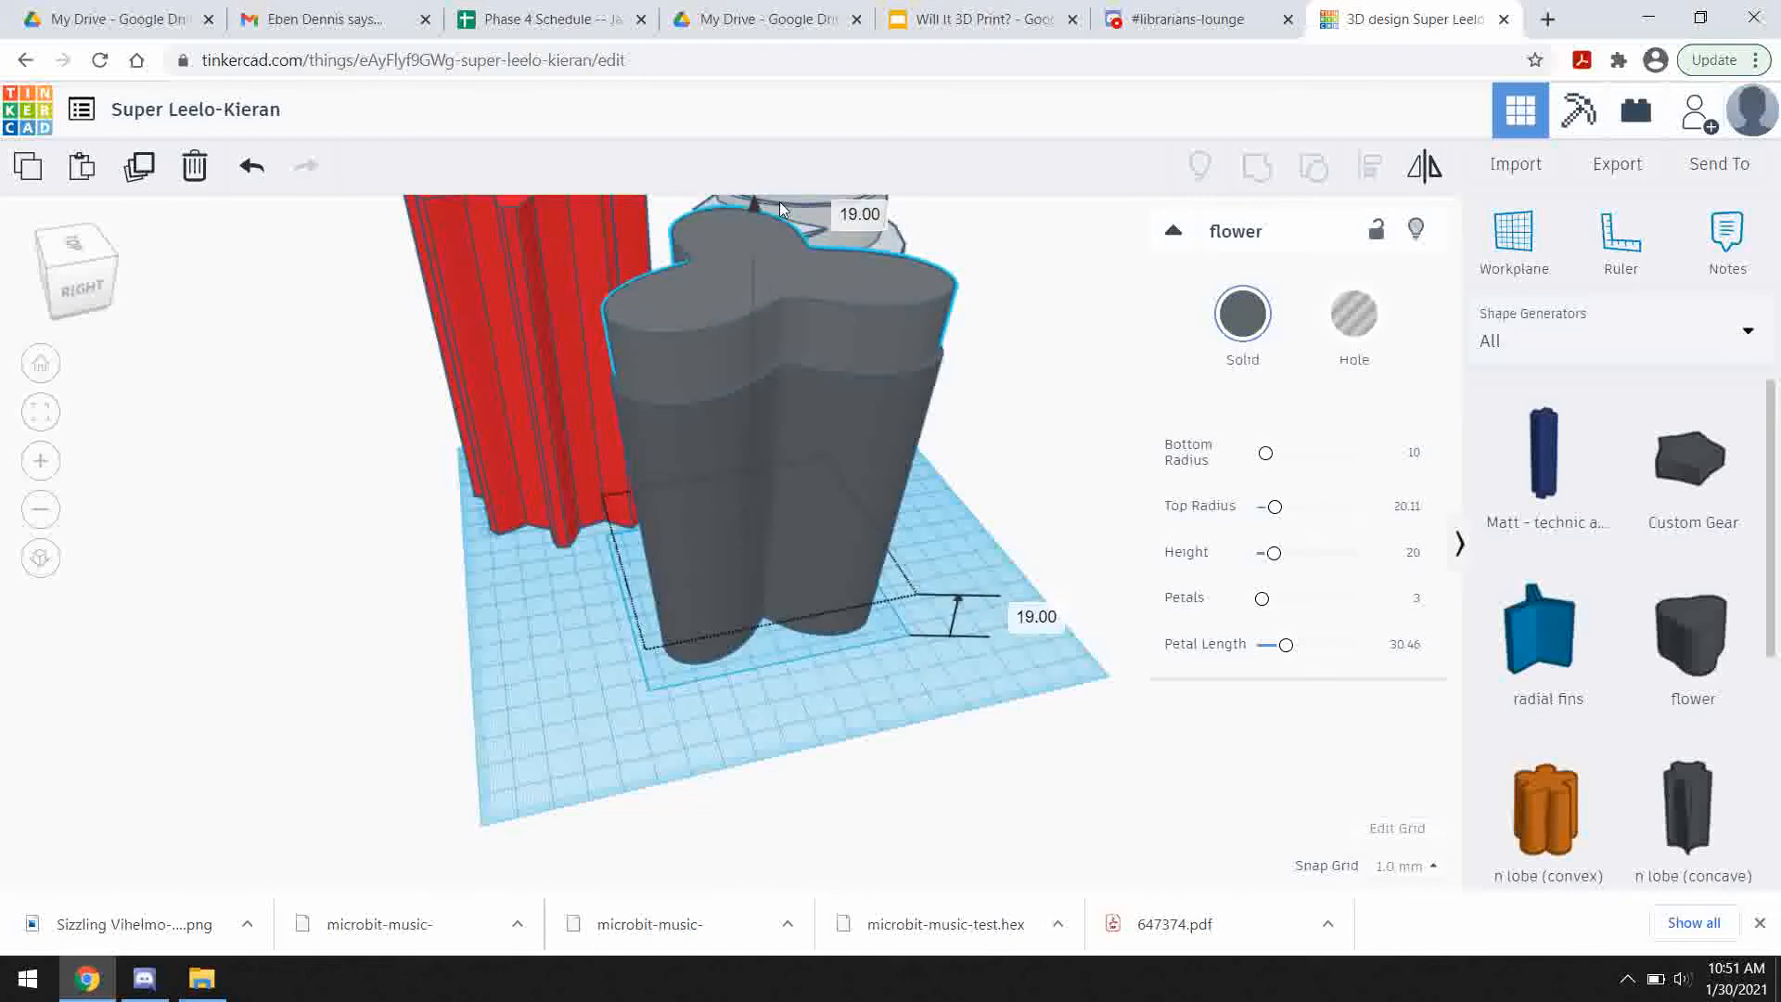
click(1321, 319)
- Group the solid flower with its raised hole copy to hollow it out, and inspect the inside
right_drag(1061, 399, 1022, 436)
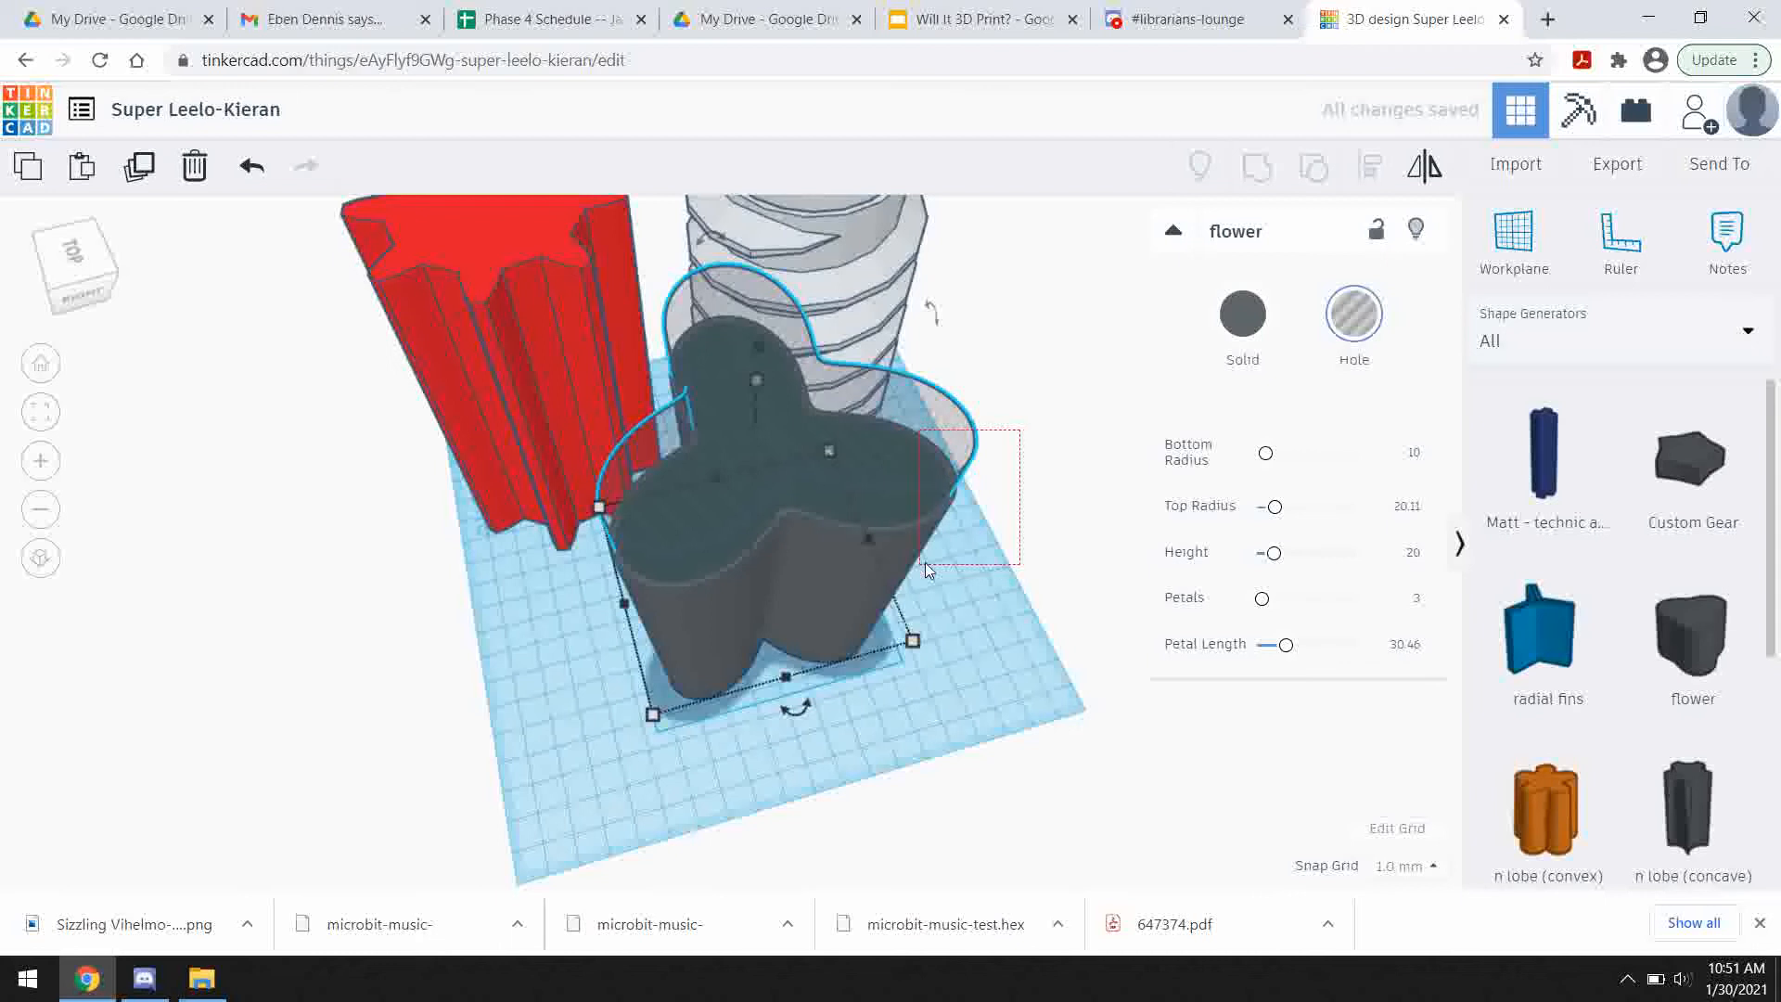
drag(926, 563, 925, 563)
click(1258, 169)
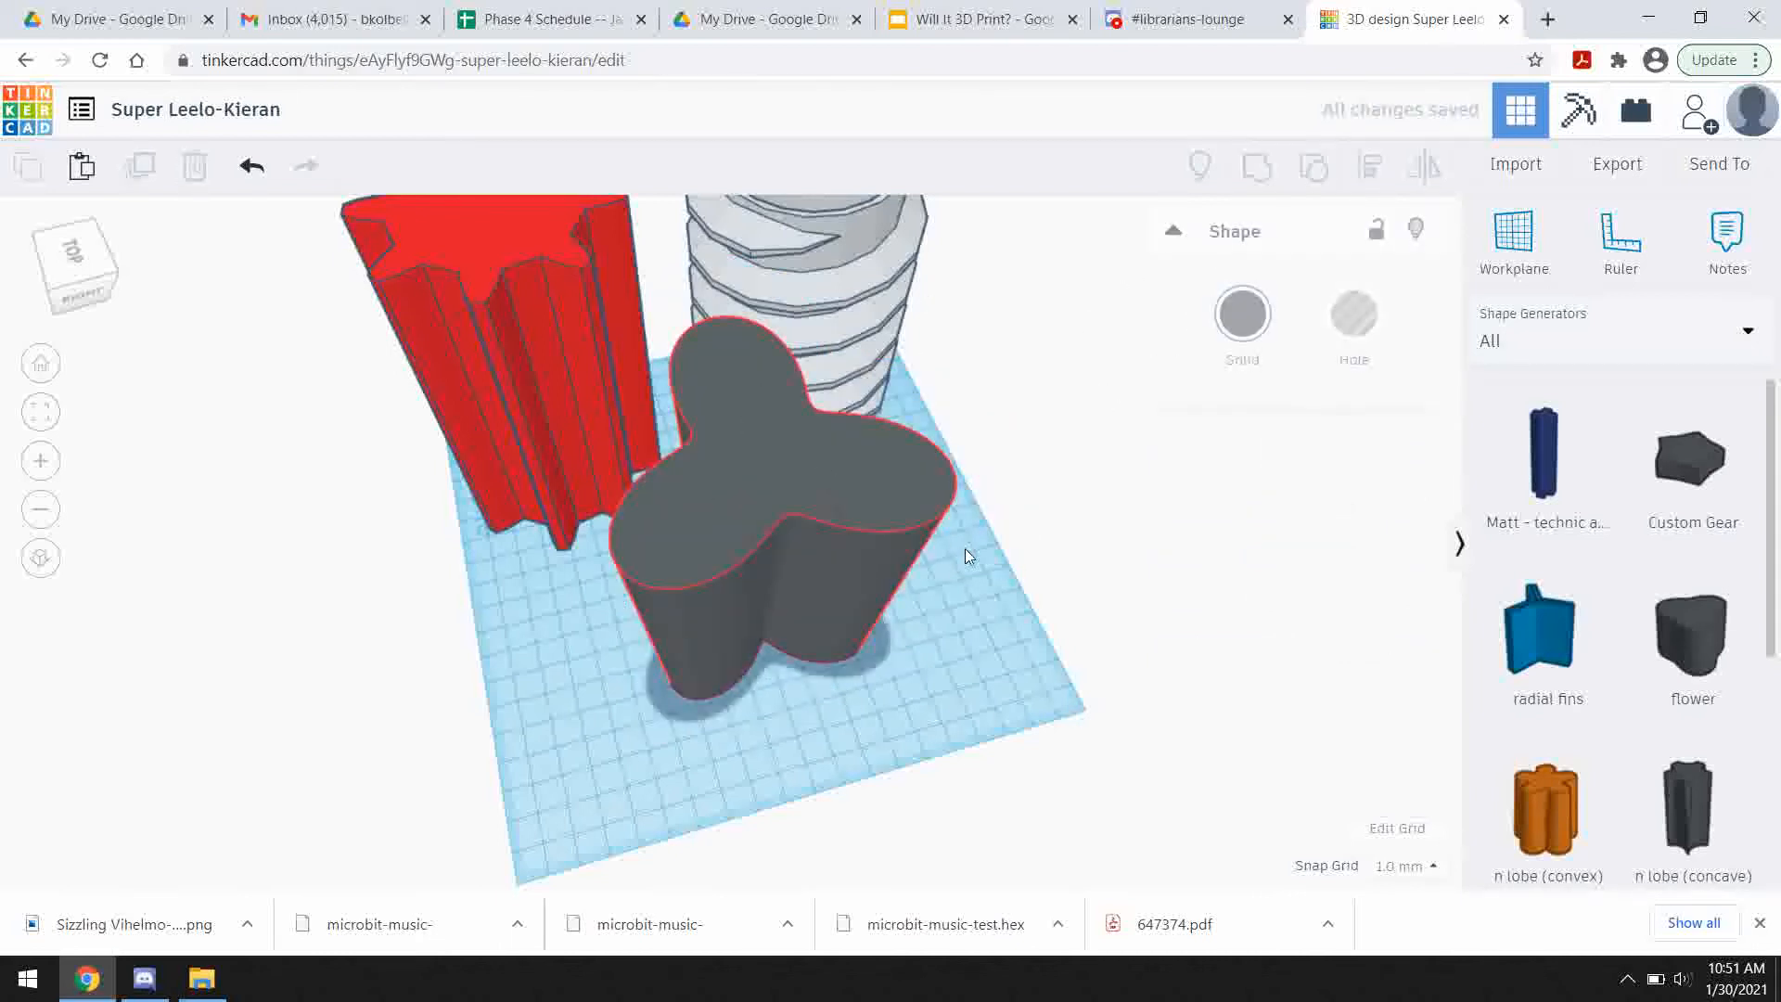
click(949, 584)
right_drag(950, 584, 737, 521)
scroll(982, 577, up, 4)
scroll(974, 556, up, 4)
scroll(970, 553, down, 4)
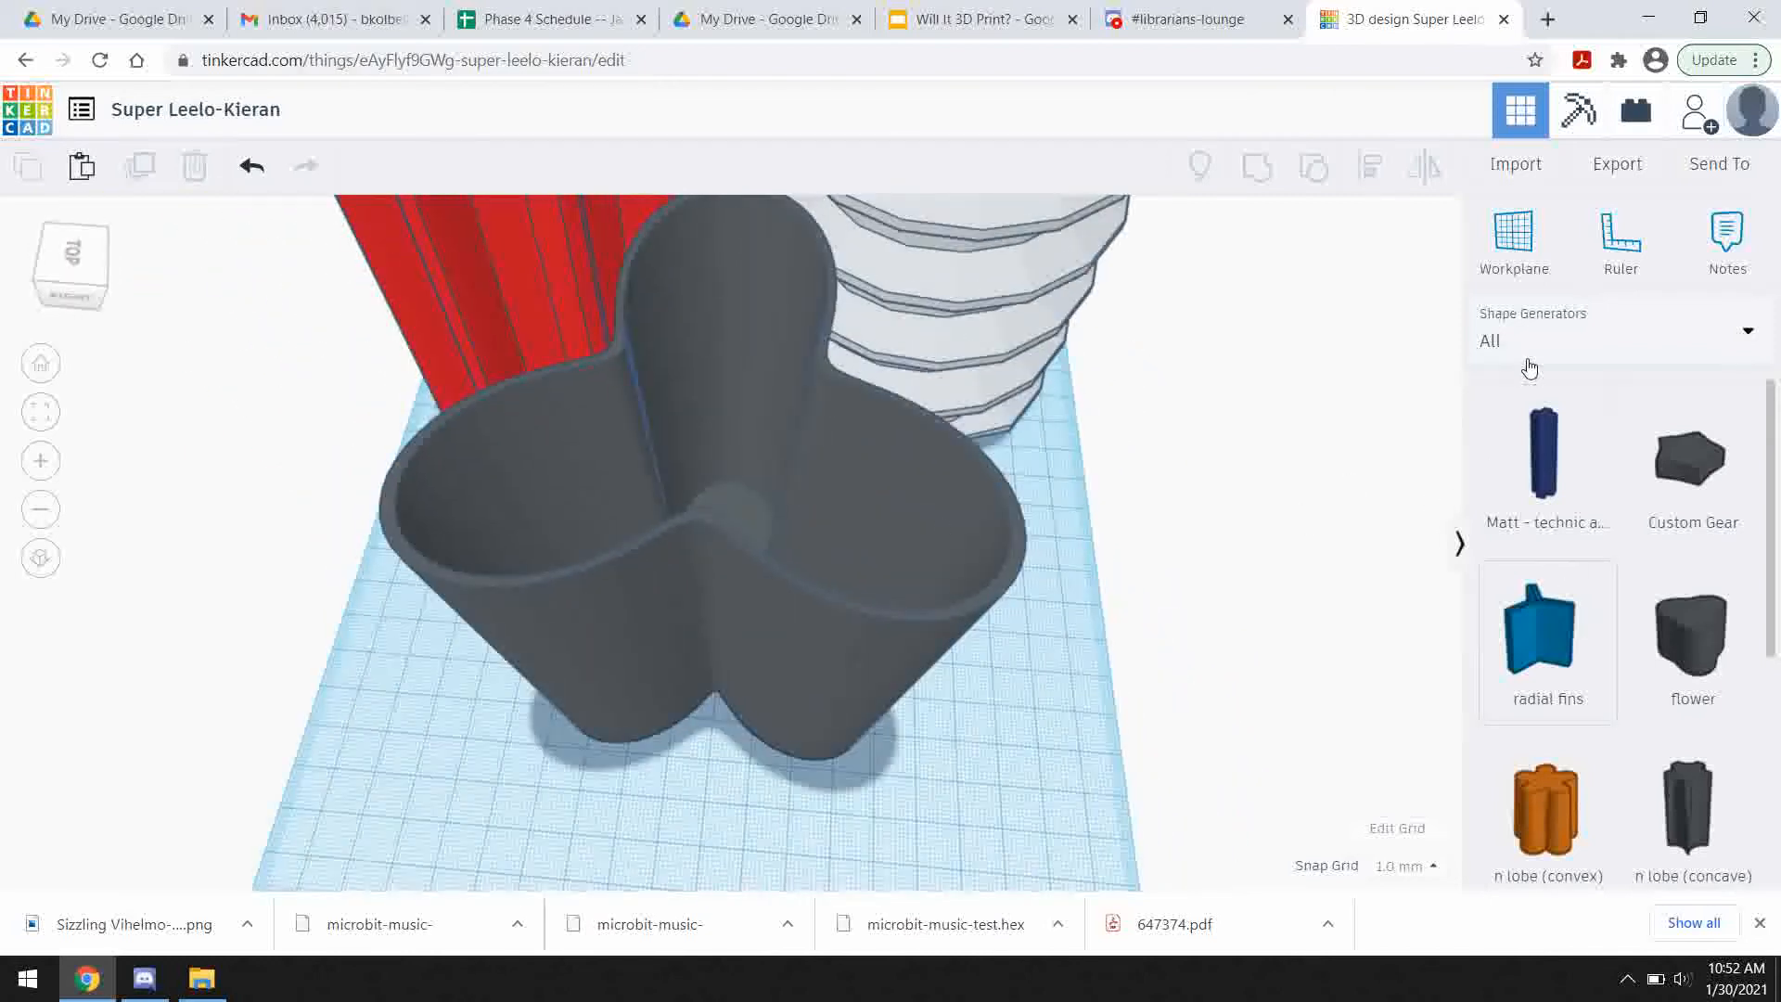
- Place a solid box from the basic shapes on the workplane beside the hollow flower
click(1539, 341)
click(1618, 422)
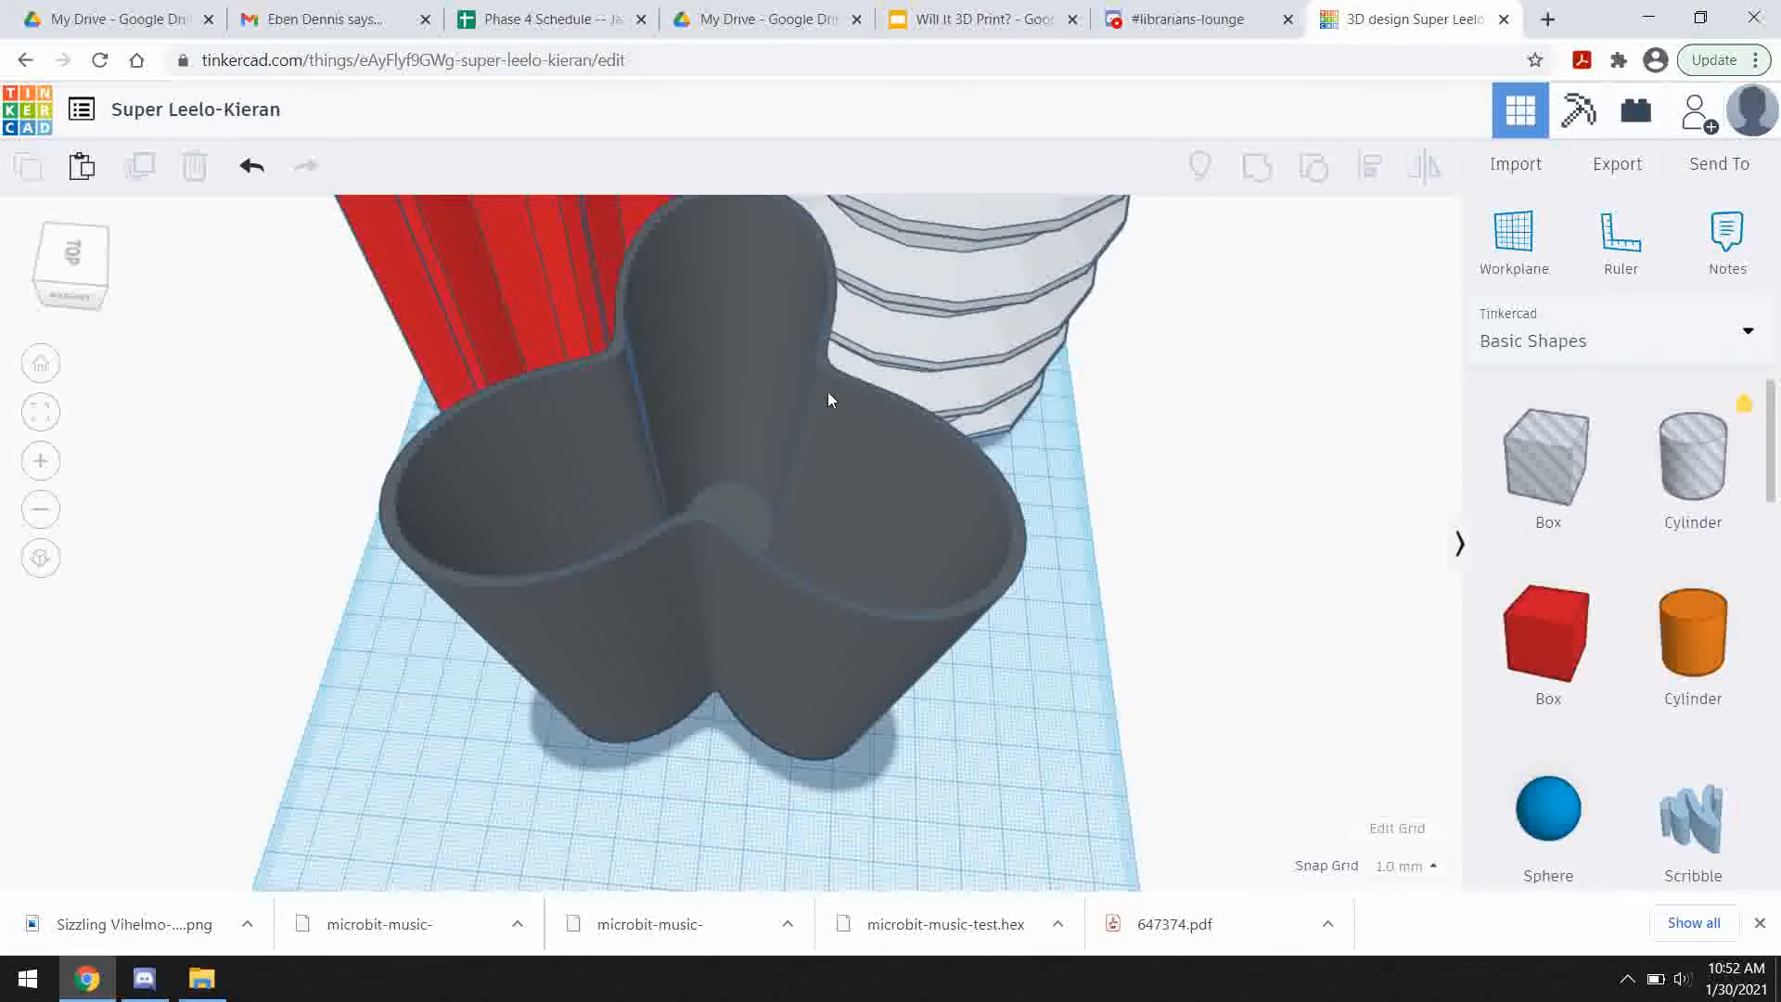
drag(1565, 629, 1032, 731)
right_drag(1032, 731, 882, 710)
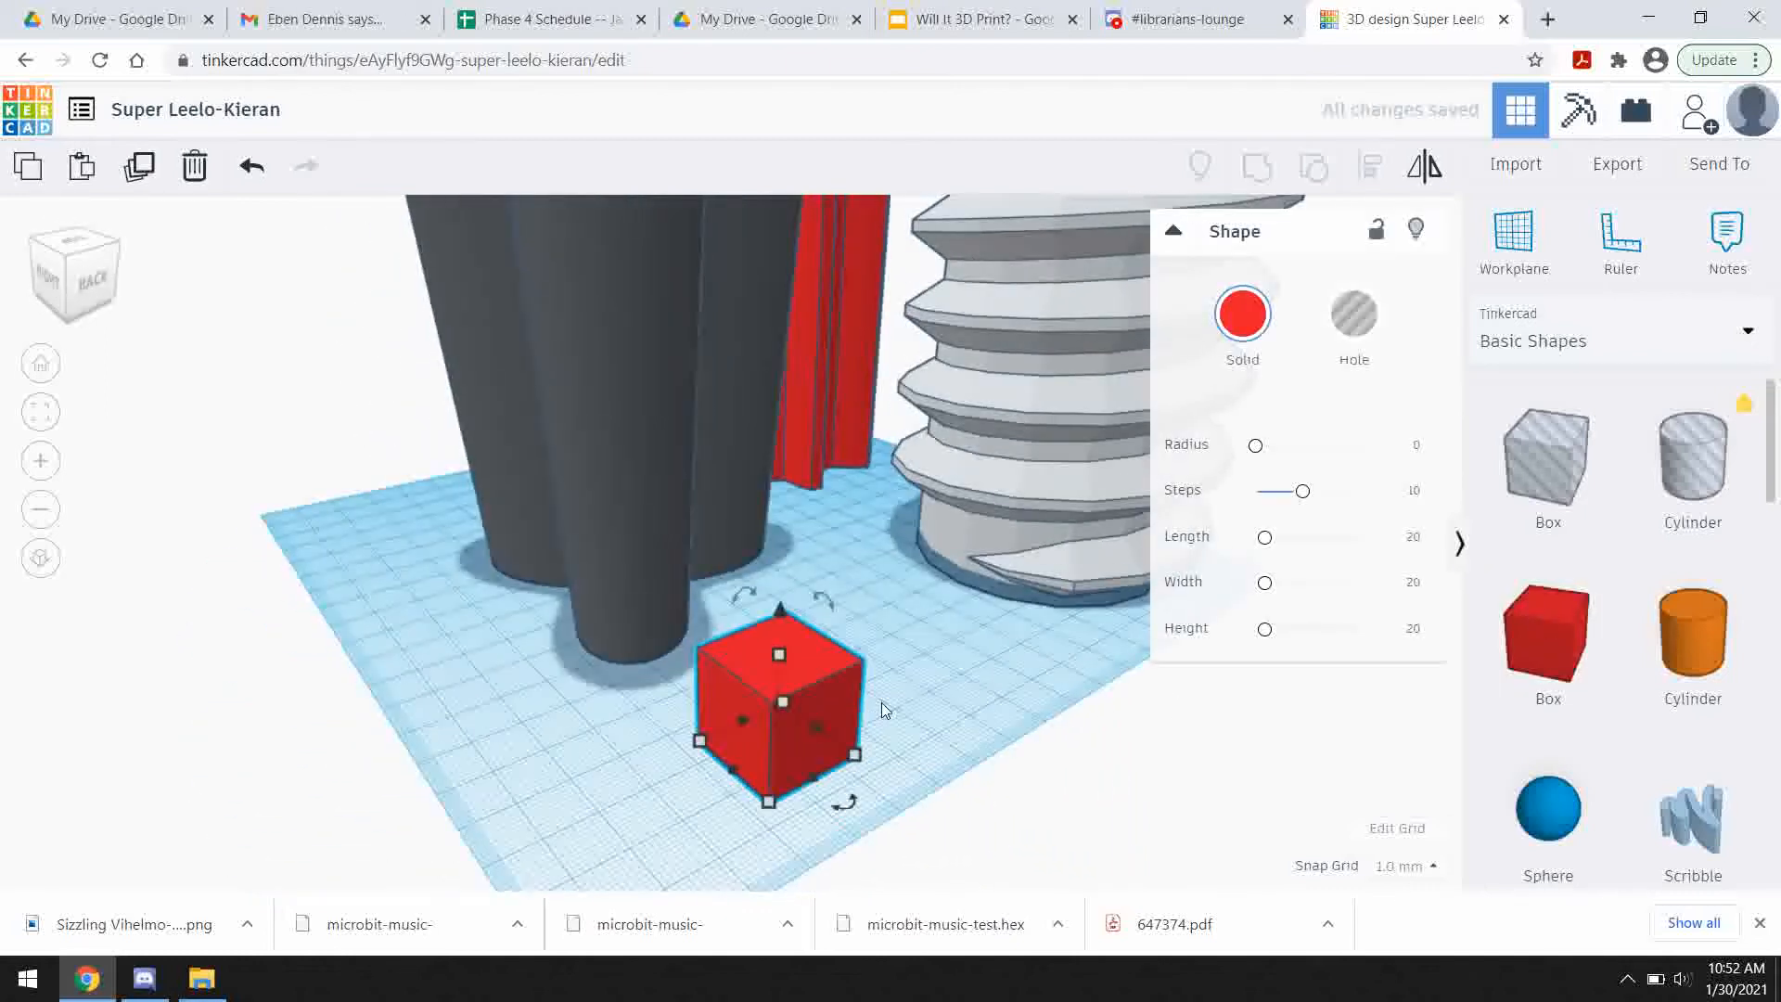
- Shrink the box's base to 3 × 3 mm and stretch it into a tall, thin post
drag(770, 788, 776, 716)
click(916, 807)
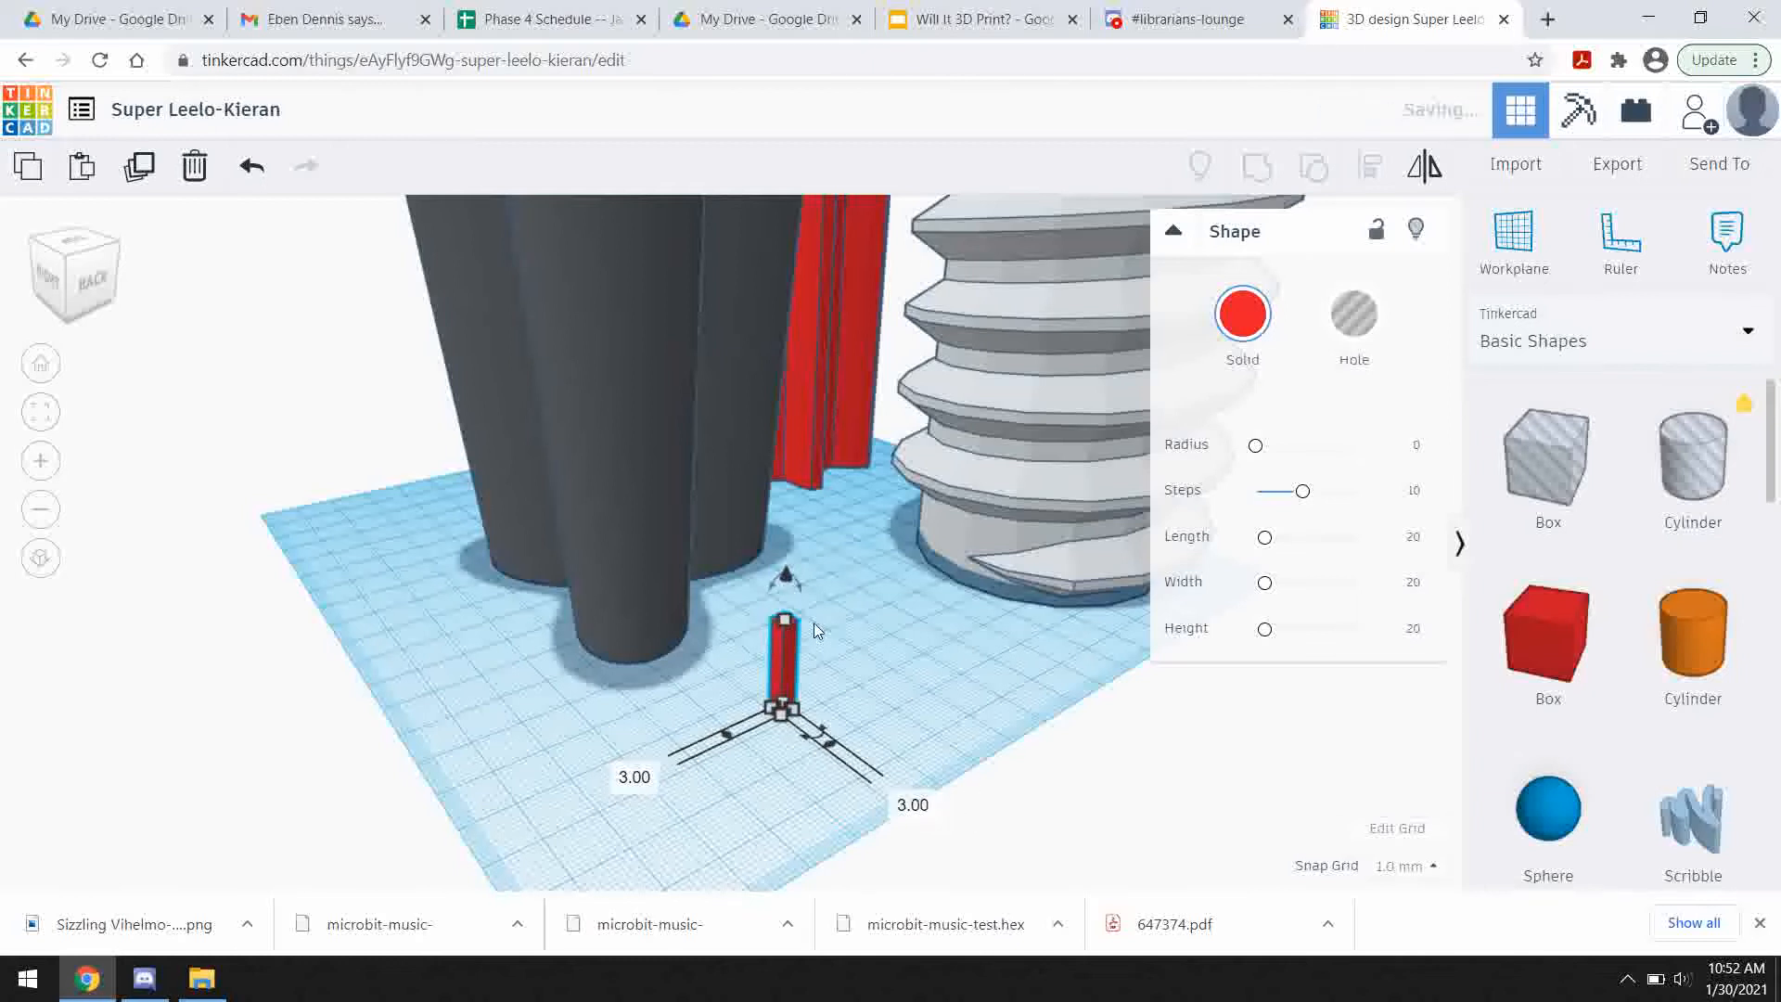
drag(785, 617, 727, 300)
- Move the thin post against the hollow flower's rim to compare it with the wall thickness, and delete the post
scroll(655, 375, down, 5)
right_drag(656, 375, 821, 627)
scroll(829, 620, up, 5)
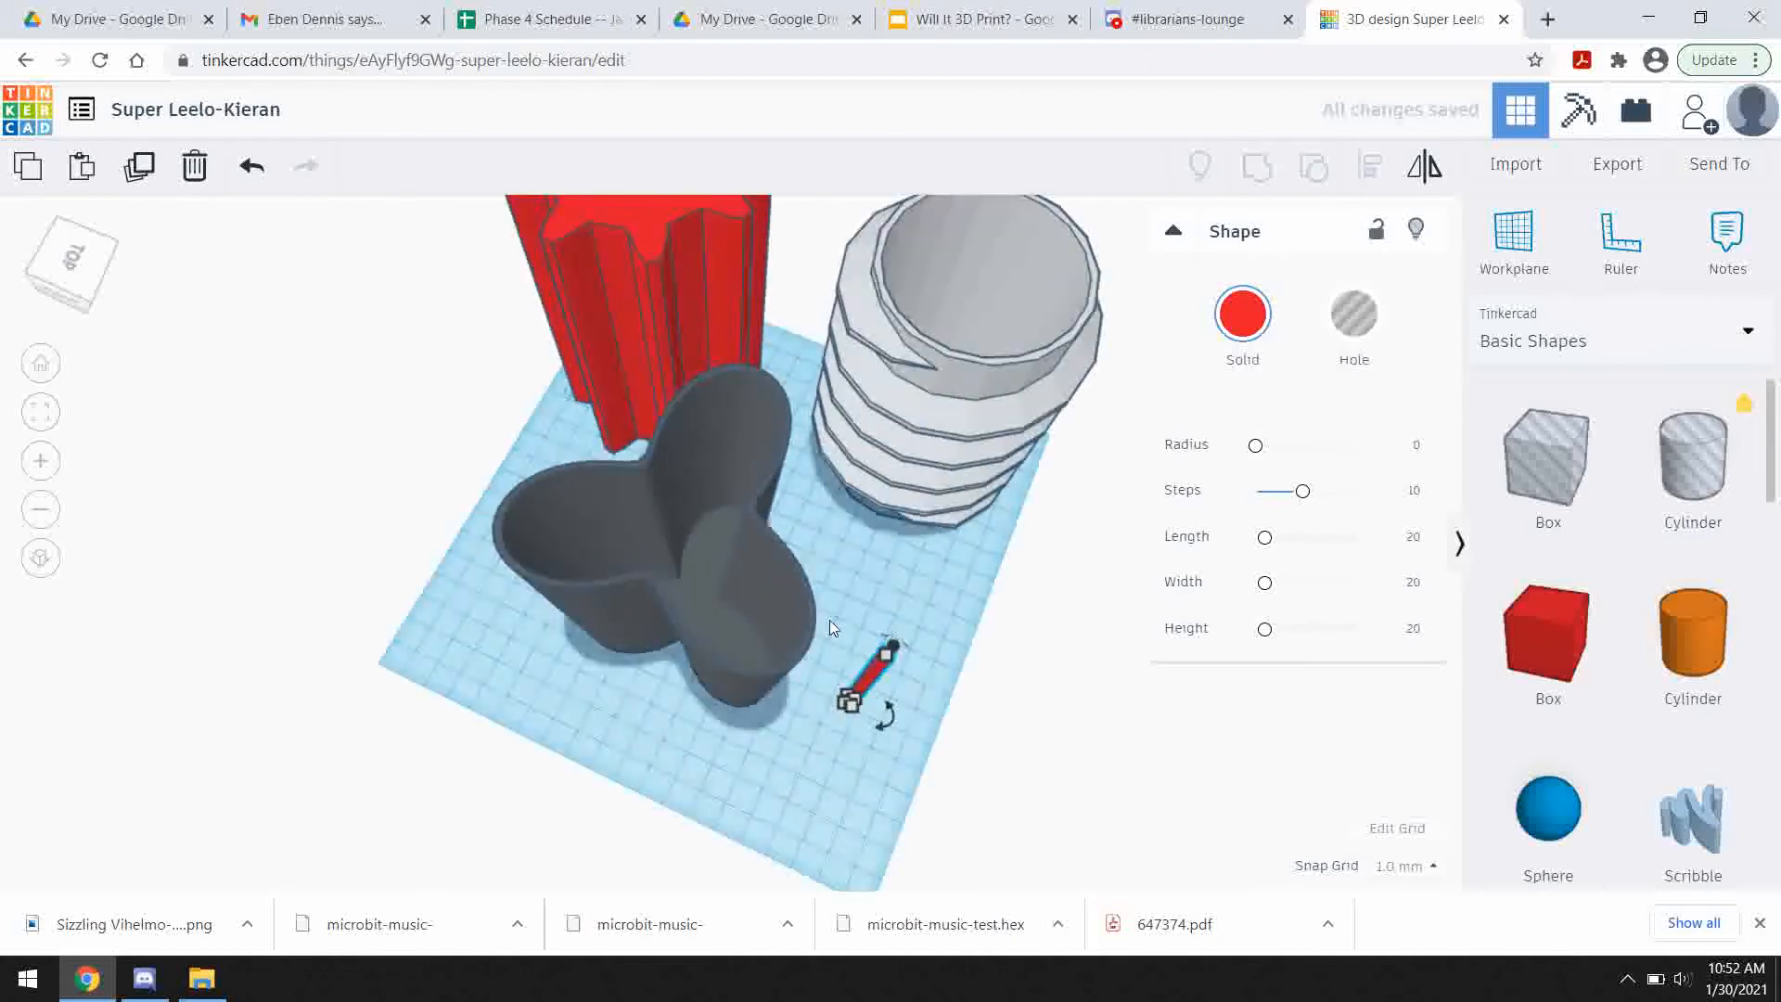
right_drag(828, 544, 889, 625)
drag(916, 609, 809, 453)
drag(839, 513, 793, 365)
scroll(972, 442, up, 4)
right_drag(972, 441, 832, 459)
scroll(793, 449, up, 4)
mouse_move(800, 350)
right_down()
mouse_move(771, 393)
mouse_move(792, 370)
mouse_move(776, 361)
right_up()
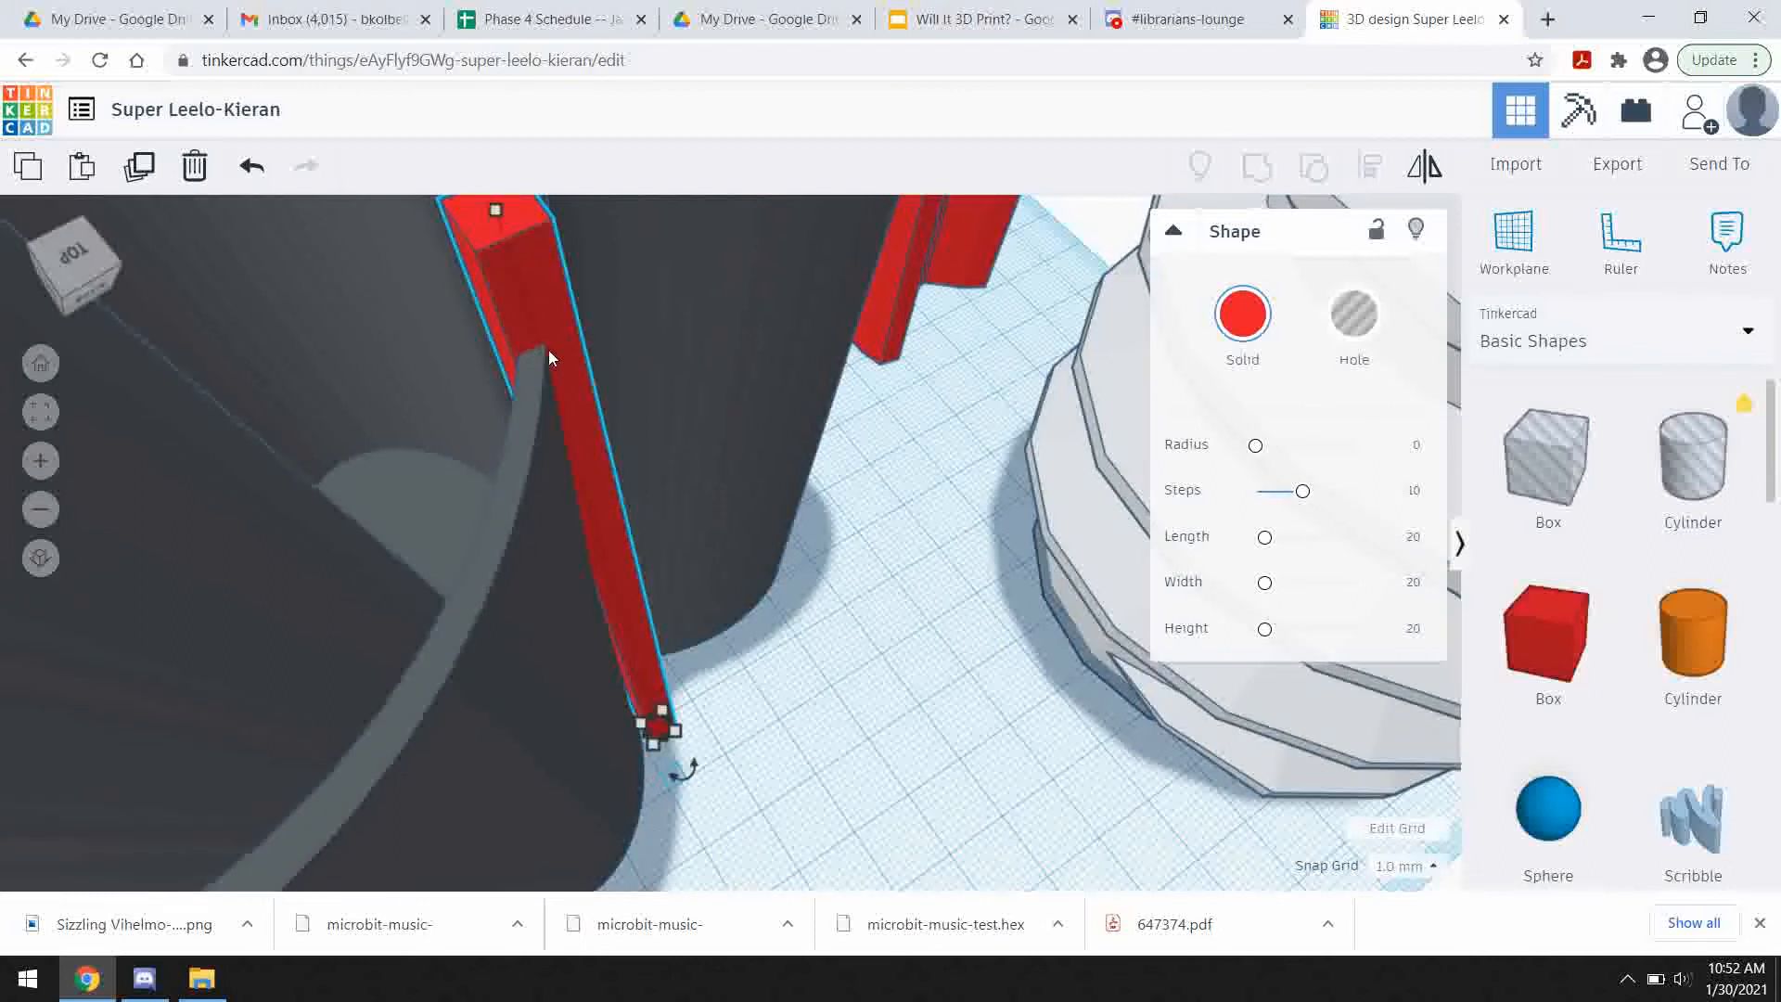
right_drag(748, 514, 807, 520)
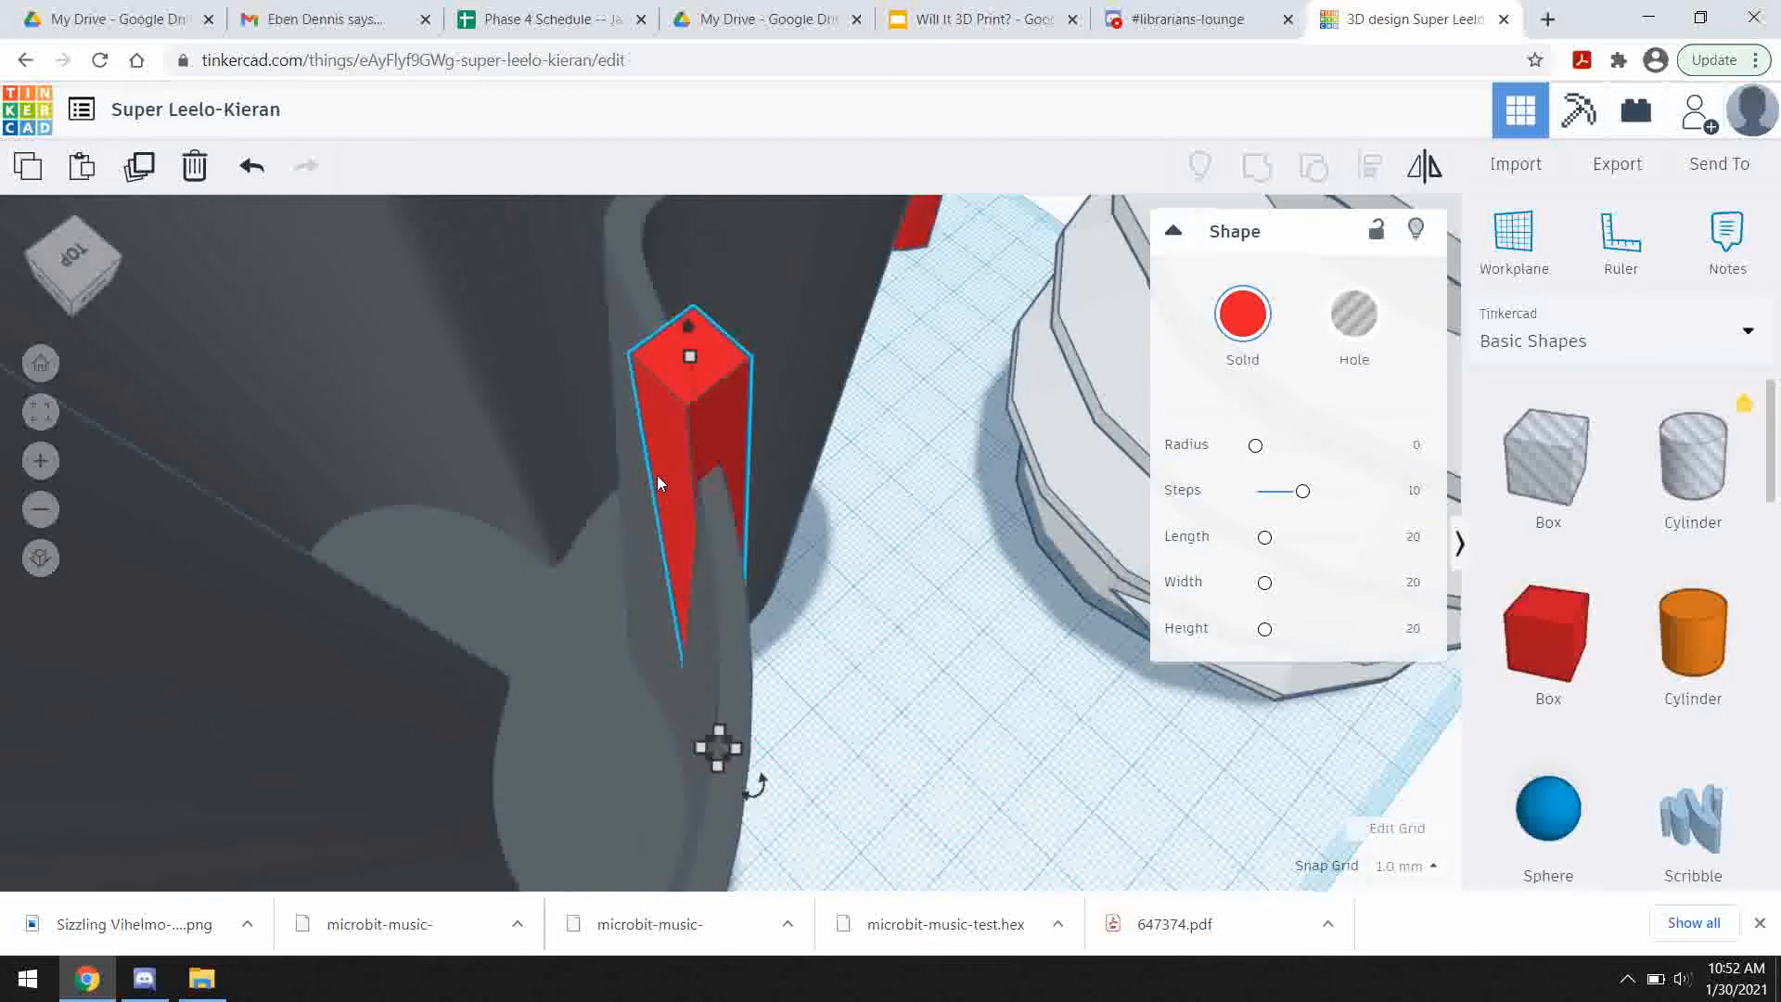
scroll(657, 475, down, 3)
scroll(842, 536, down, 5)
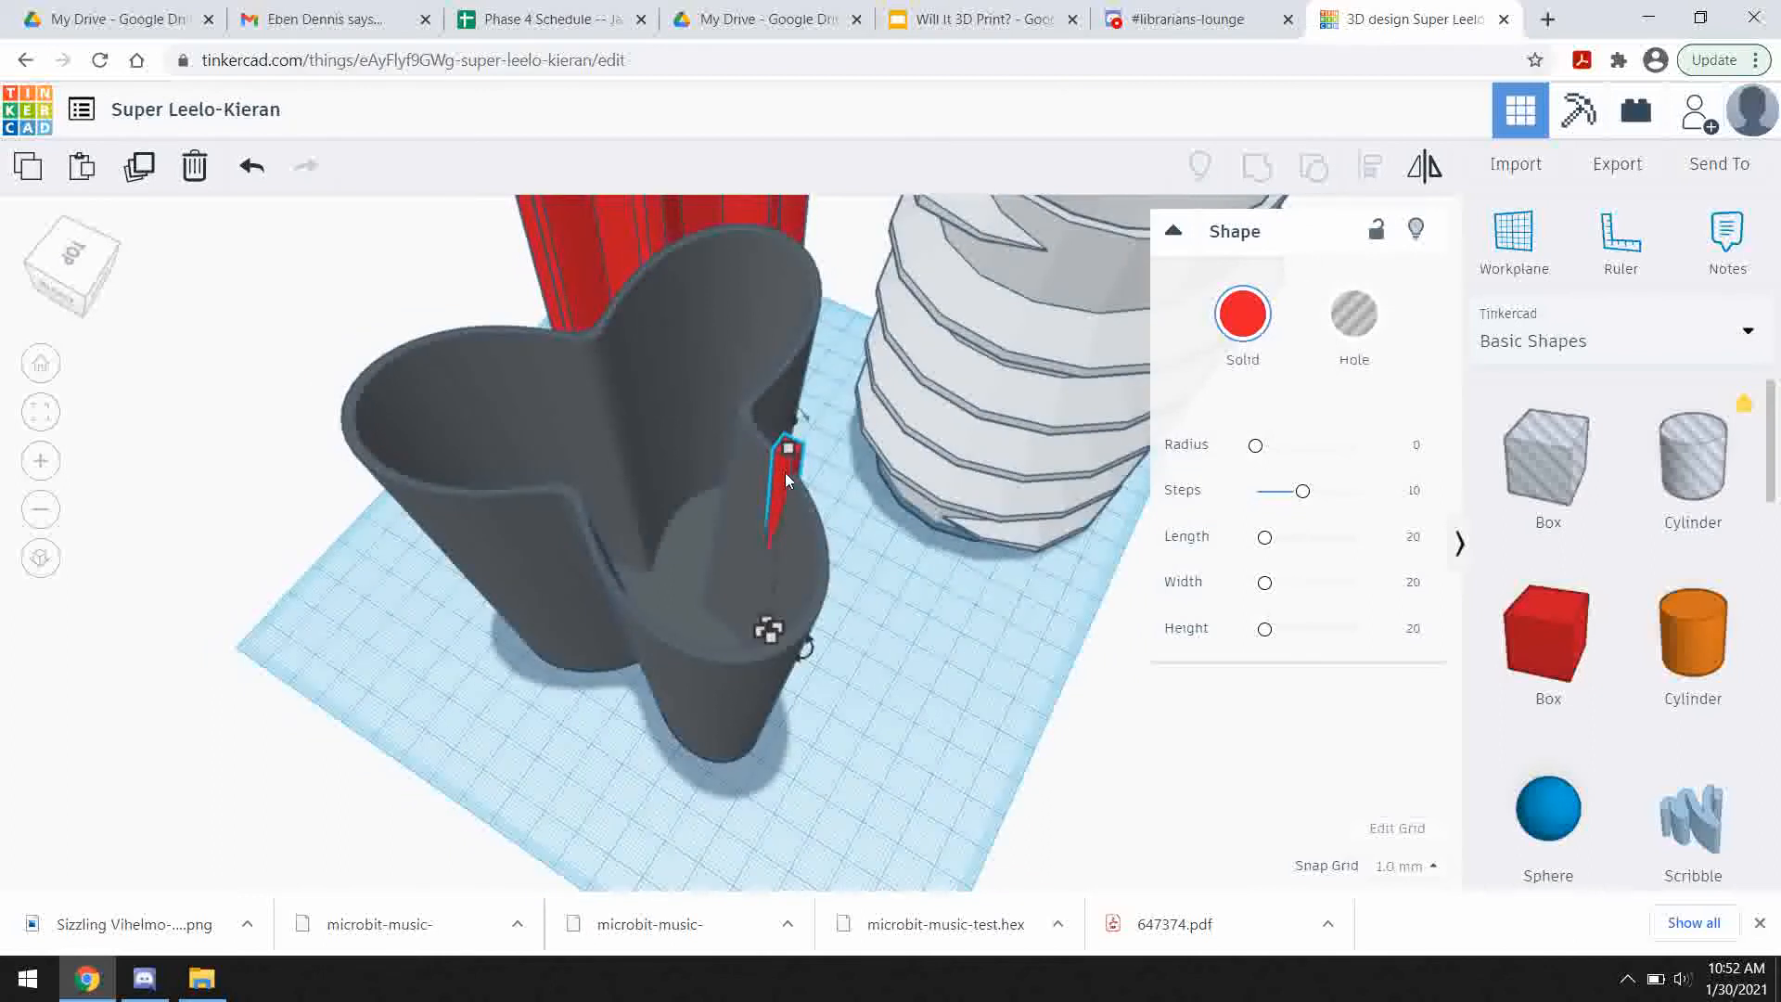
right_drag(835, 467, 813, 429)
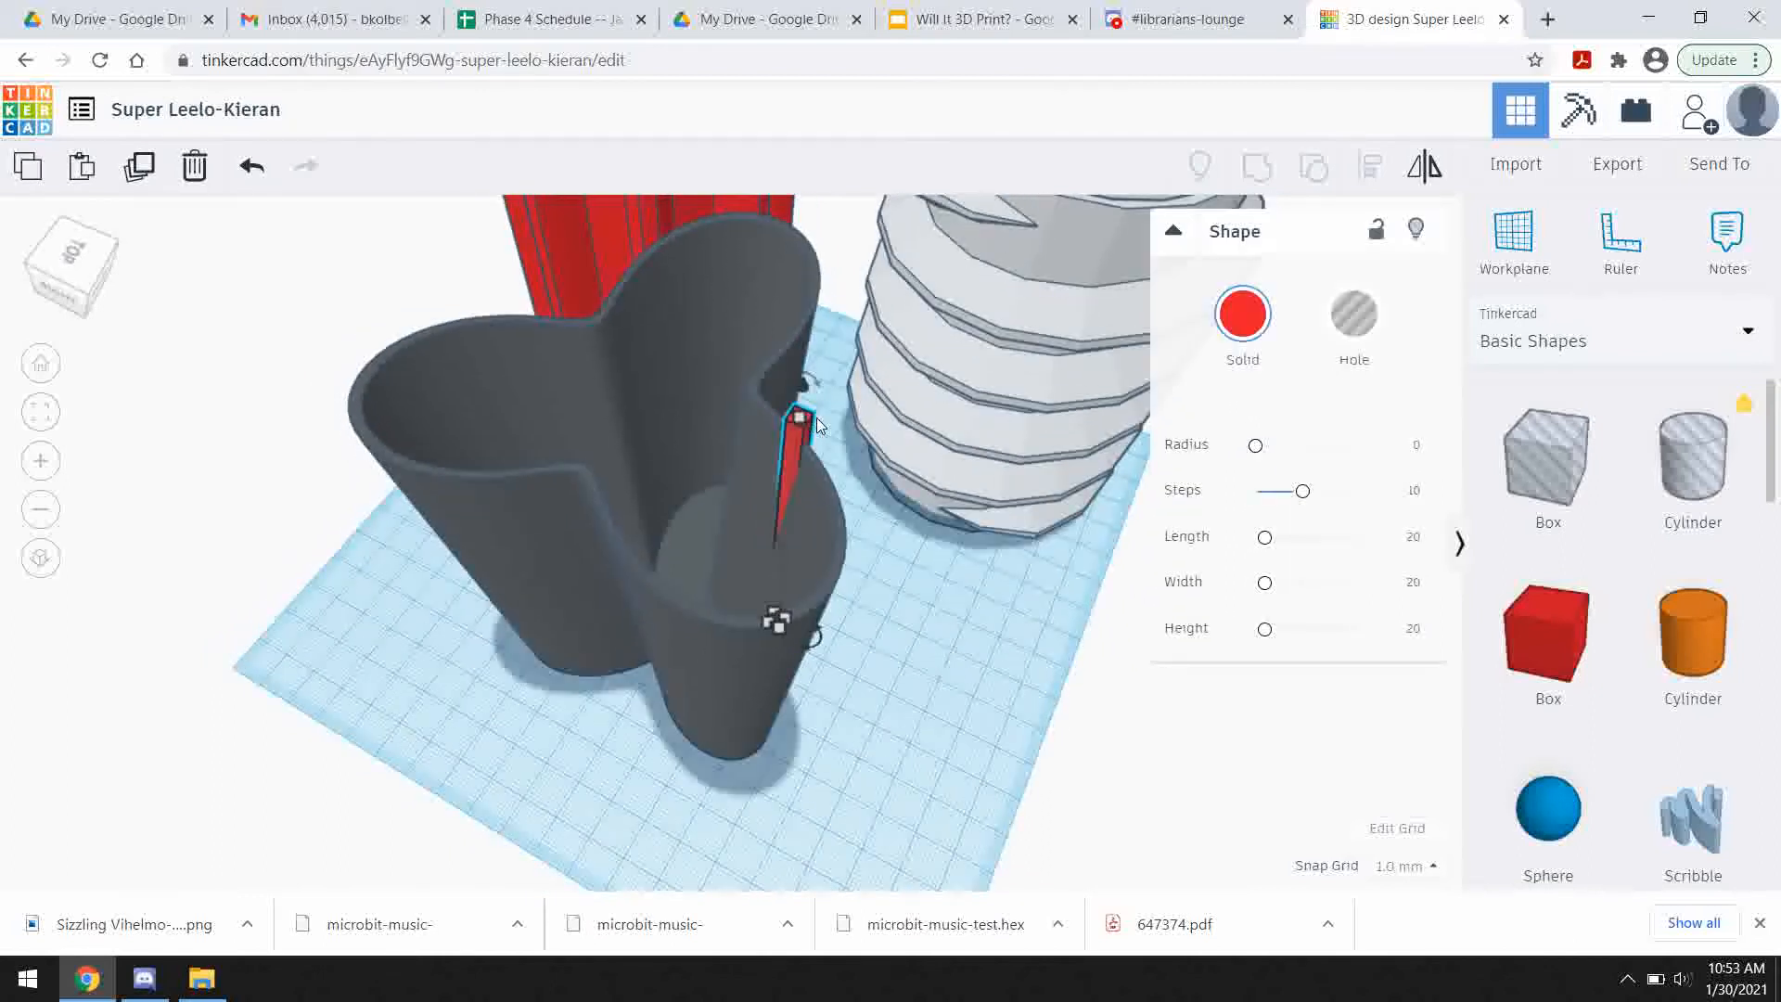
key(Delete)
- Move the hollow flower farther away from the hollow thread and deselect it
drag(692, 529, 603, 555)
click(770, 660)
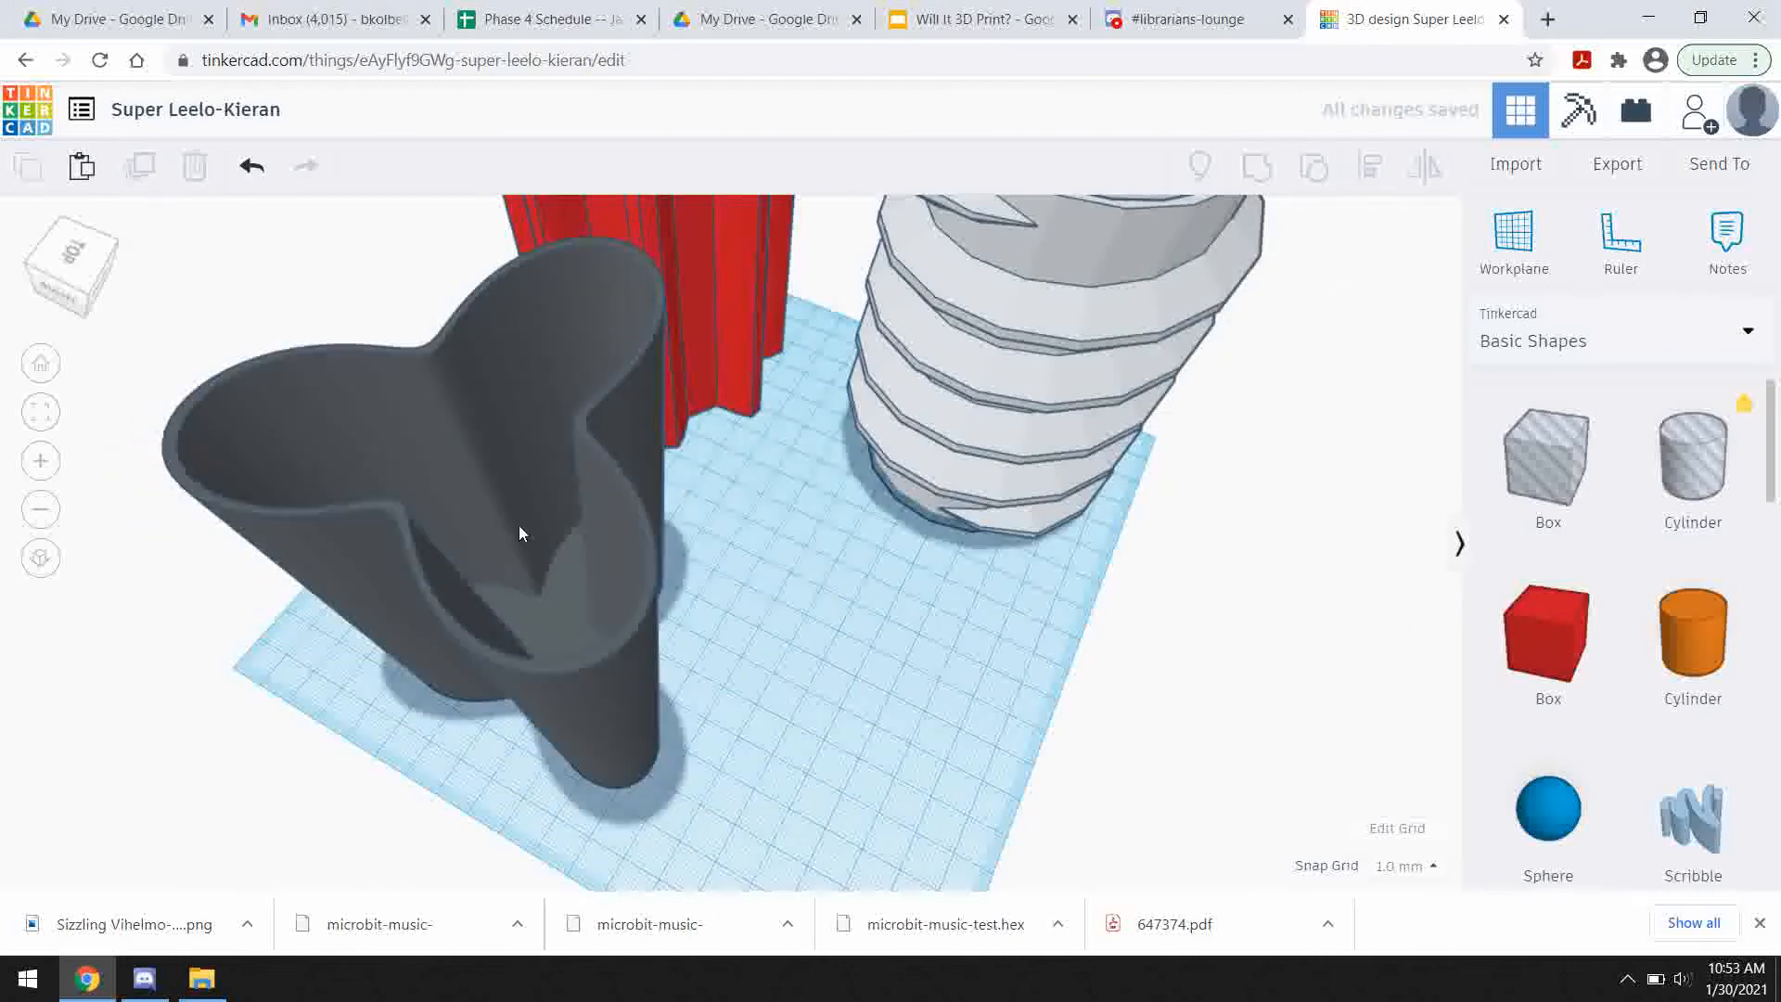
- Find the cone metric gear among all shape generators and place it on the workplane beside the hollow flower
scroll(1630, 664, down, 12)
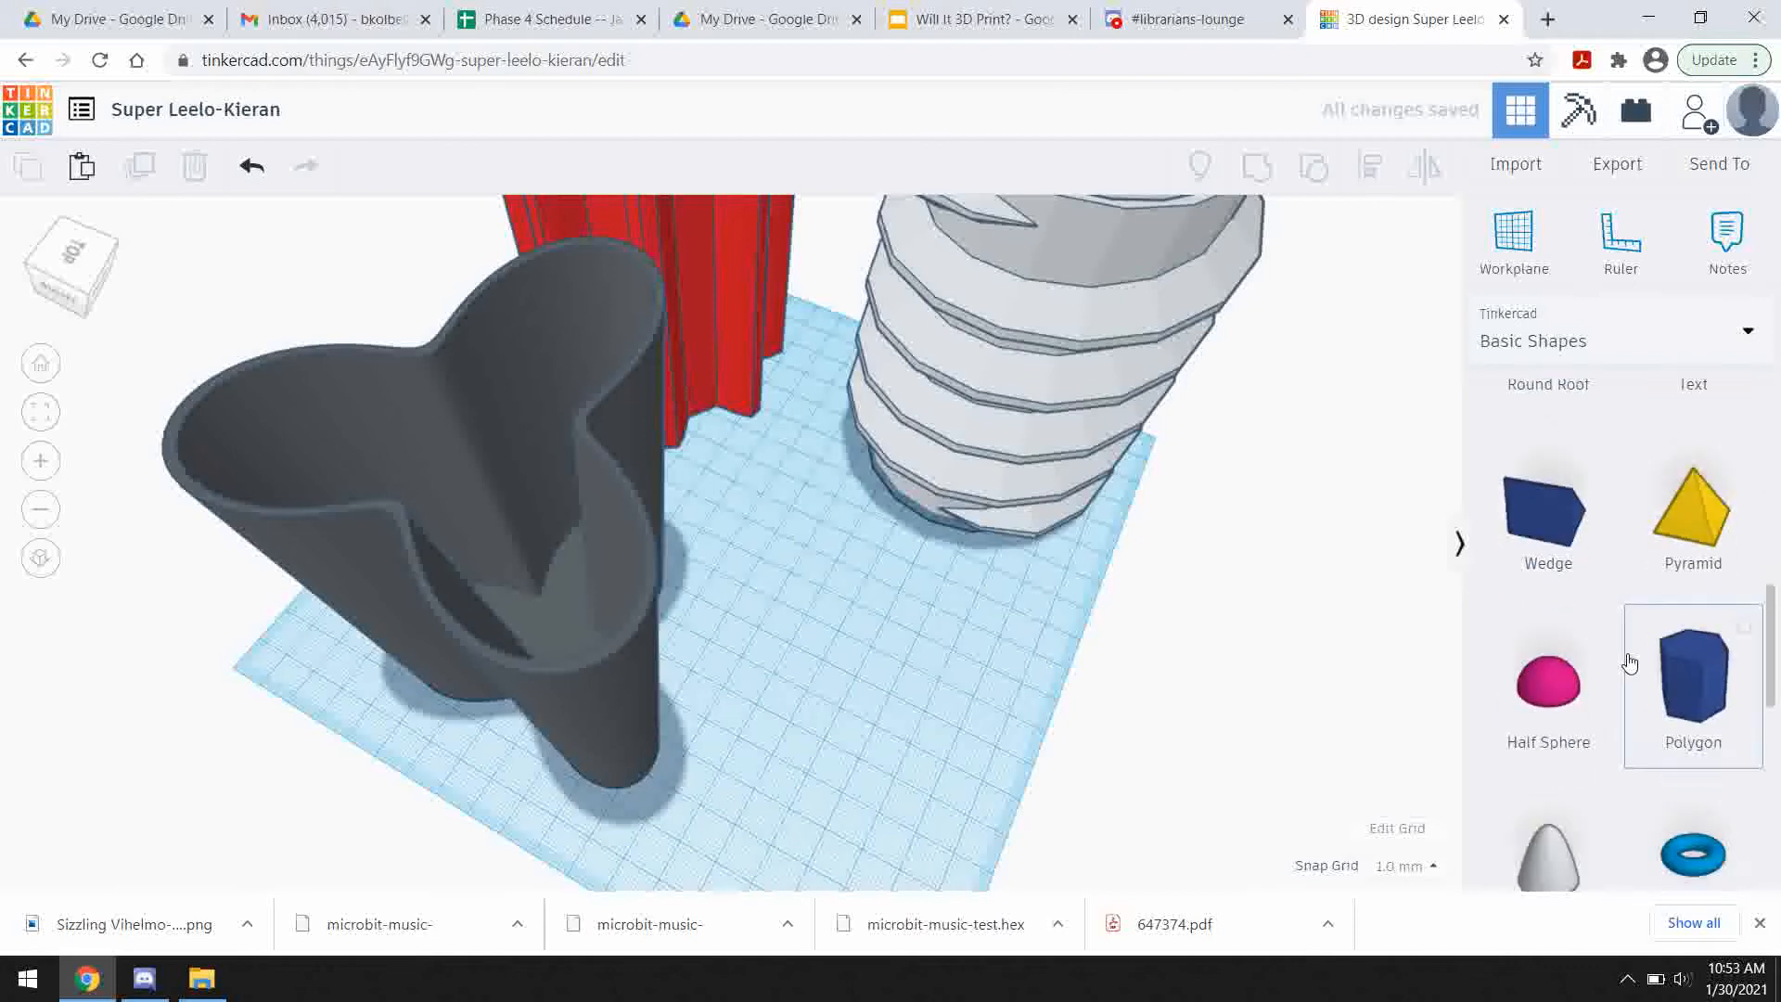
scroll(1630, 664, down, 3)
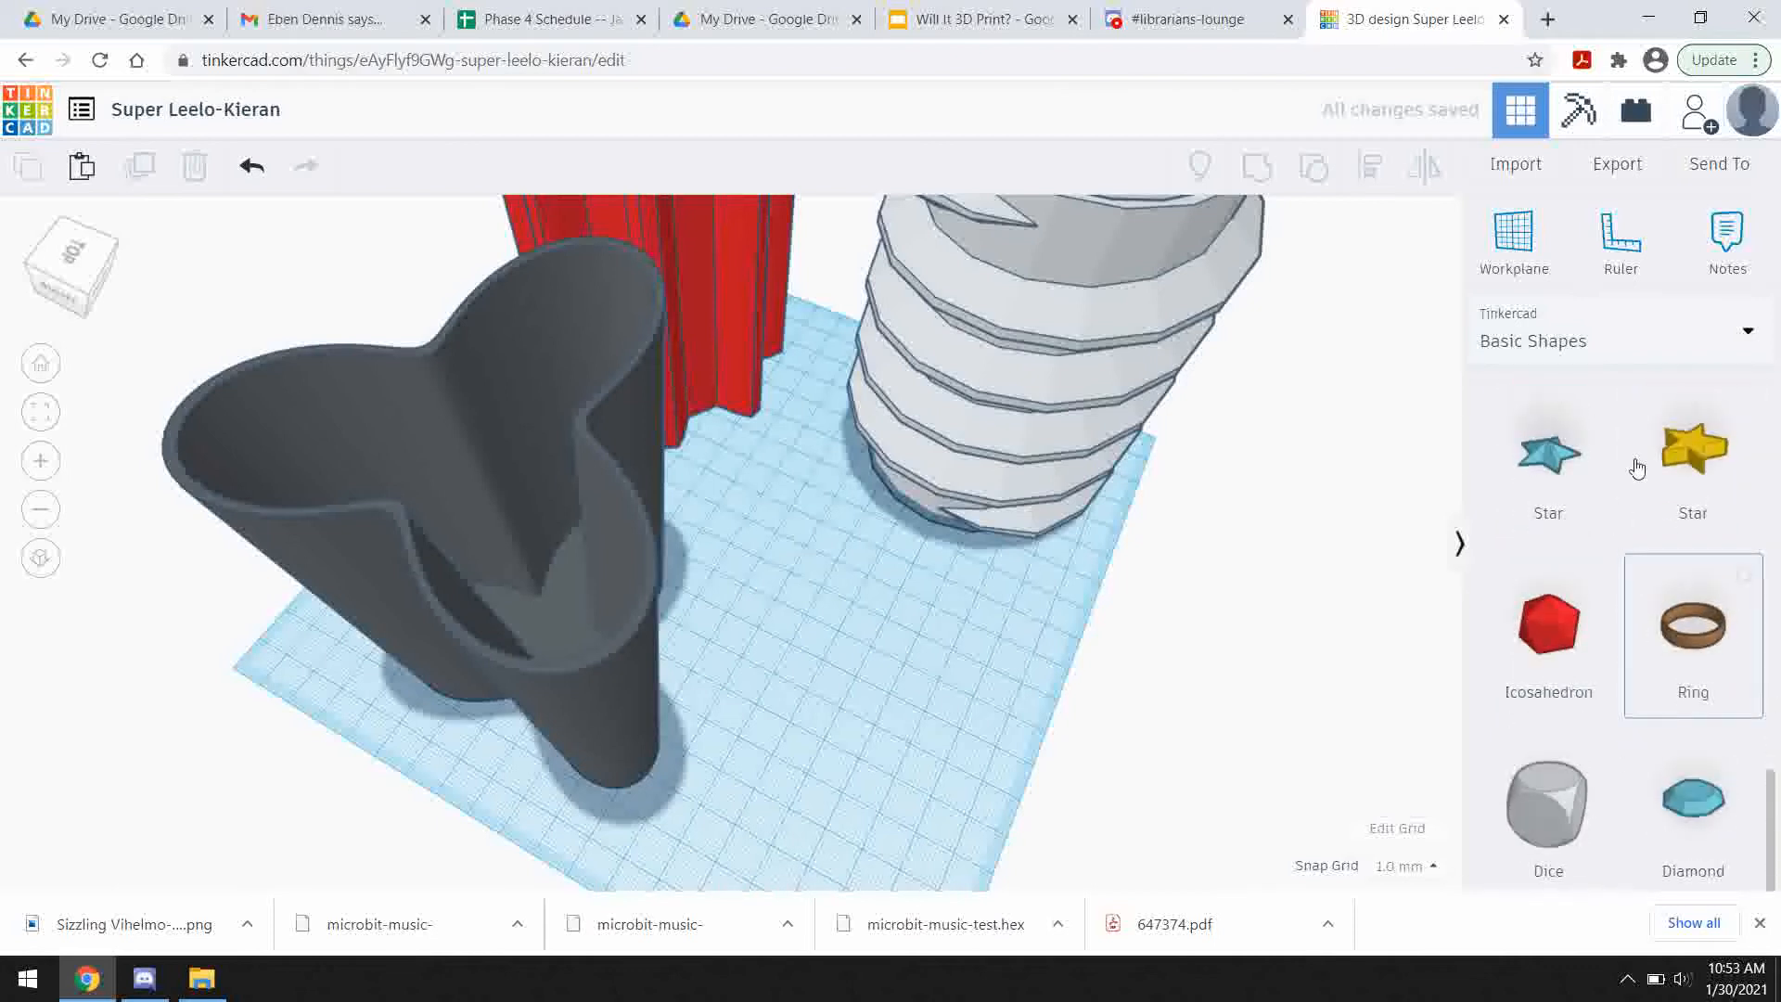
click(1621, 343)
click(1598, 695)
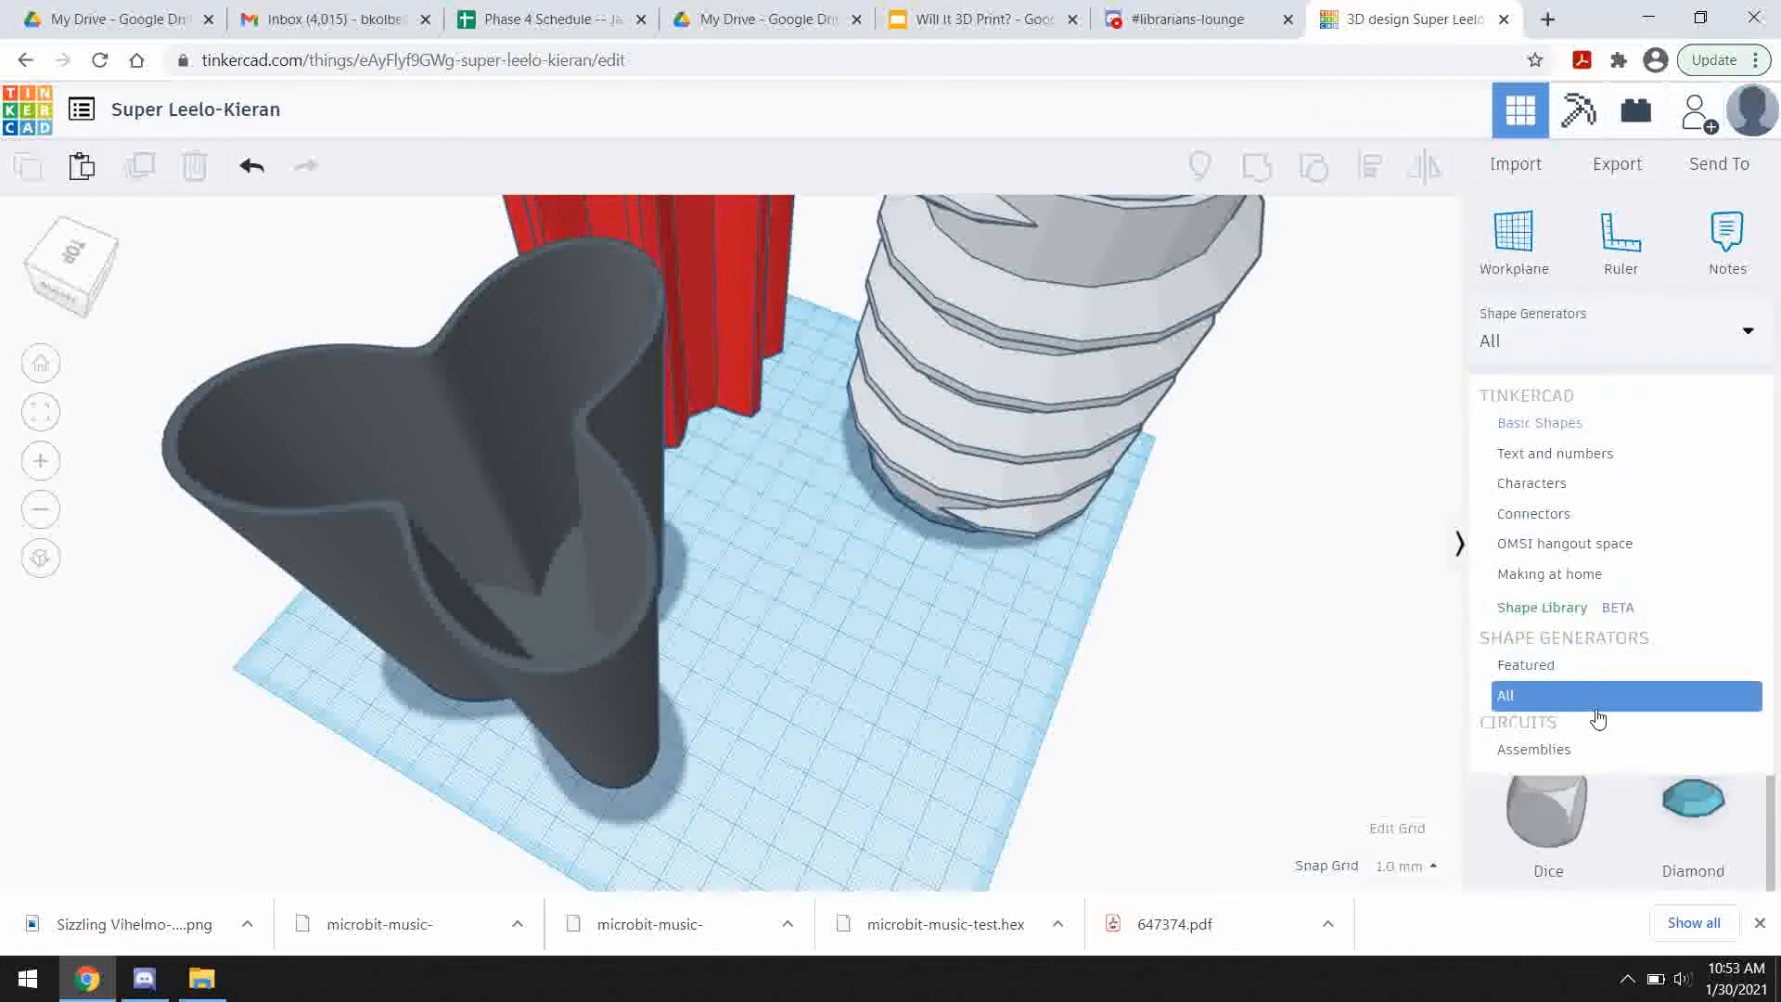
scroll(1605, 738, down, 4)
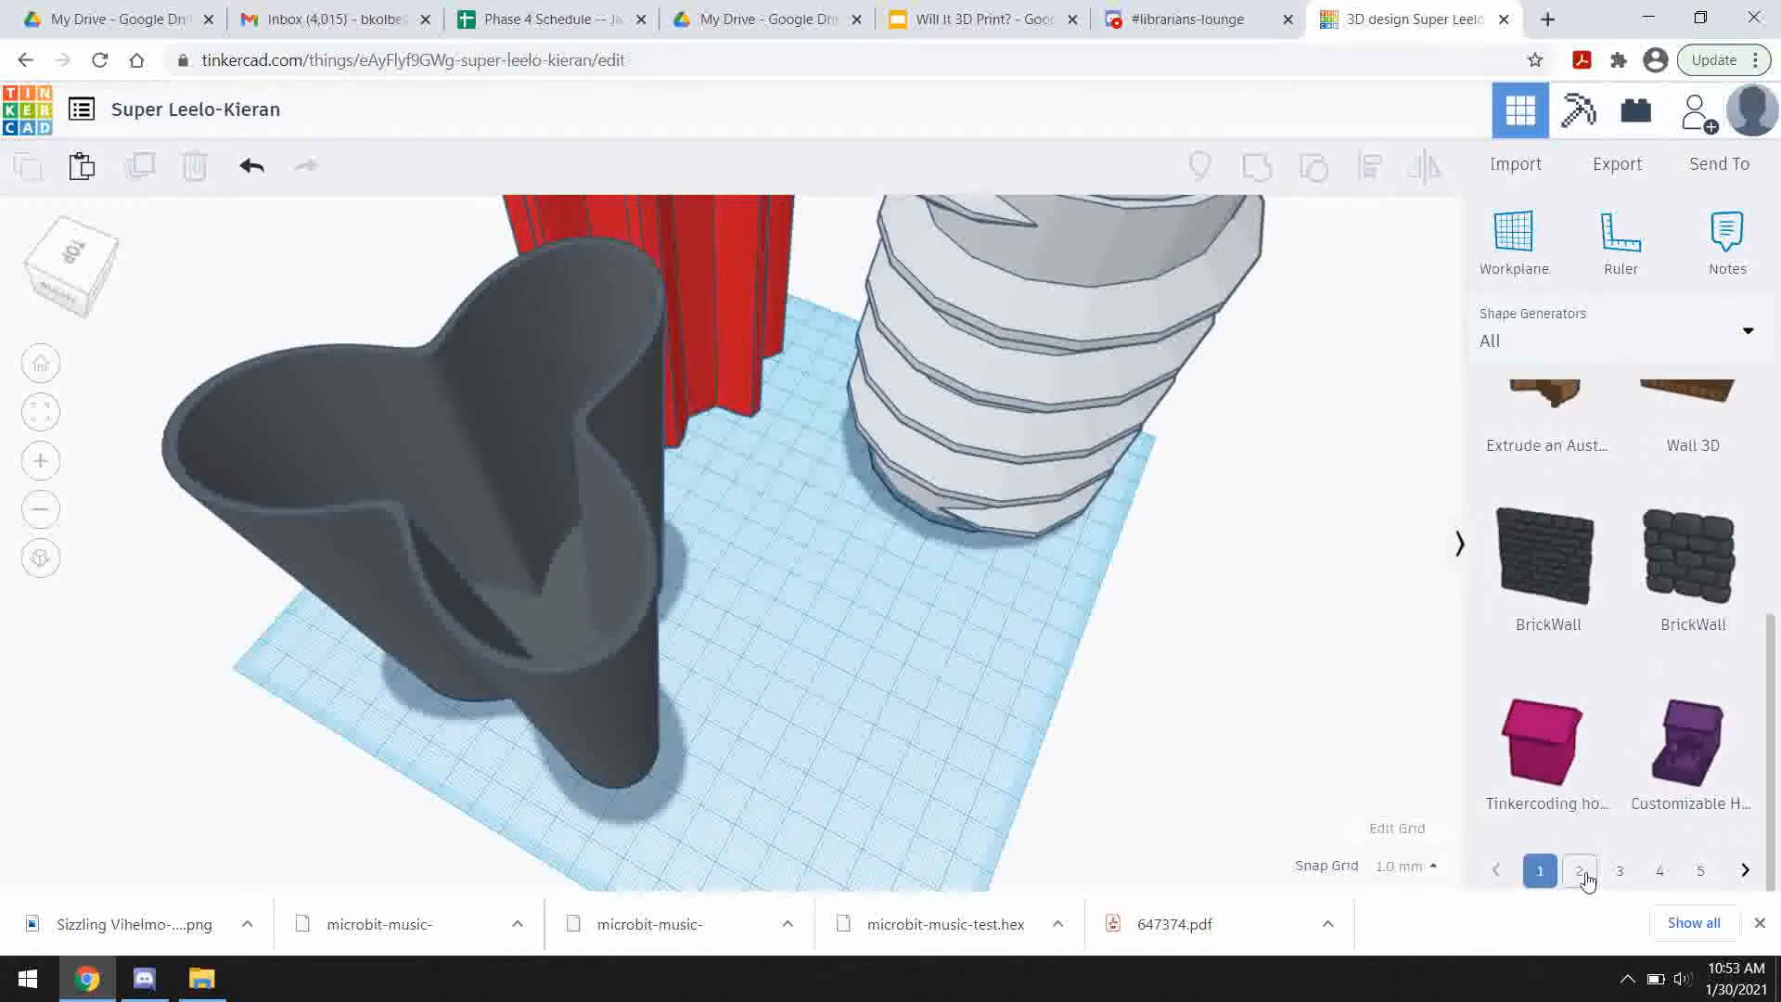
click(1580, 870)
scroll(1628, 872, down, 4)
click(1620, 868)
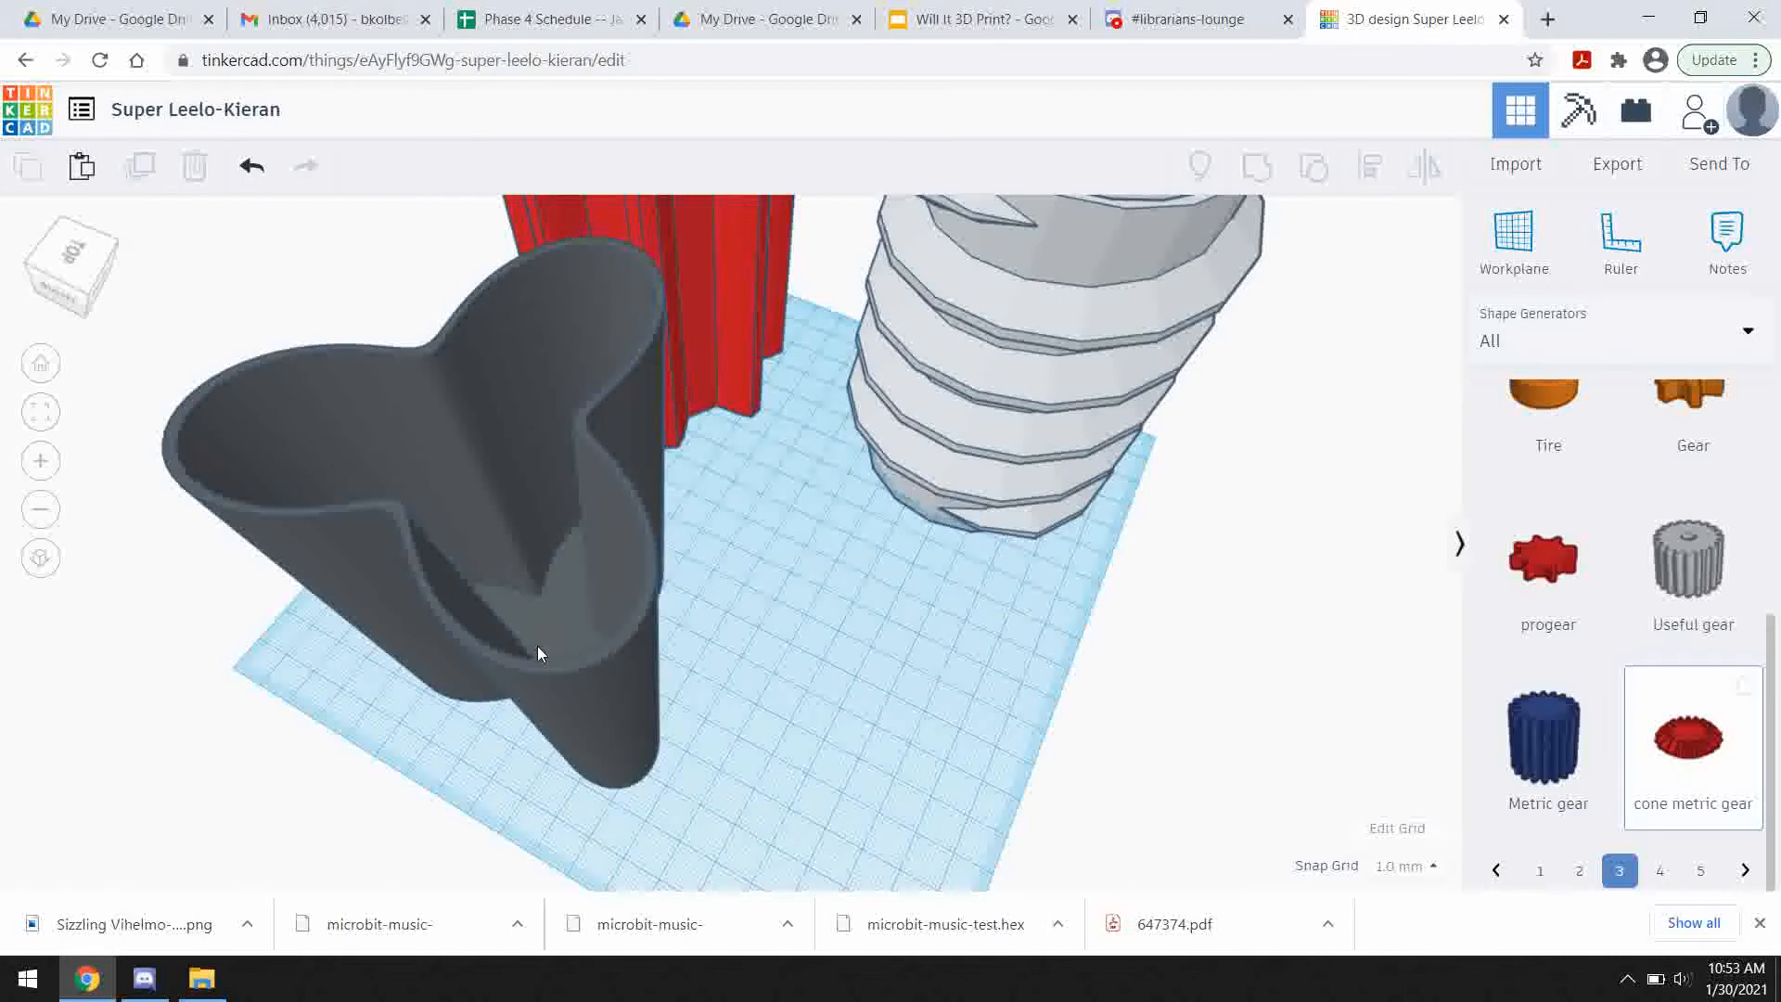
click(806, 677)
right_drag(914, 747, 1065, 655)
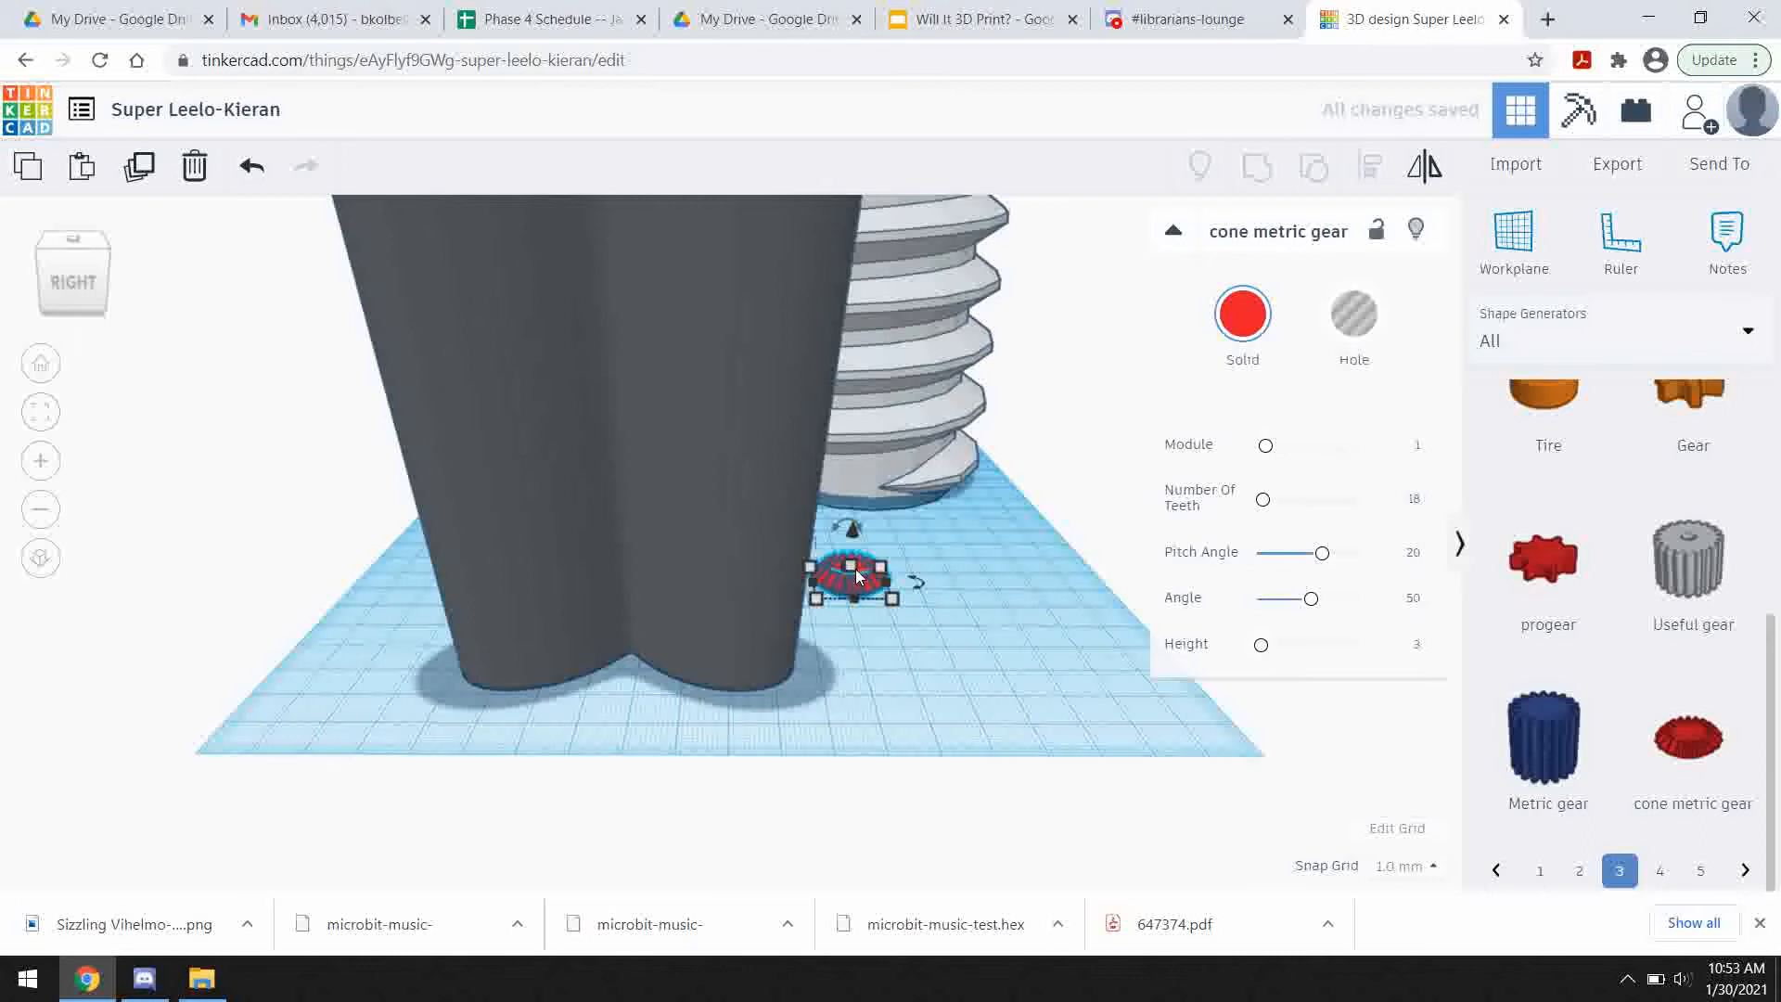
- Enlarge the cone metric gear and move it into the base of the hollow flower
drag(891, 605, 1219, 722)
right_drag(1219, 722, 1048, 768)
drag(1048, 769, 663, 700)
right_drag(597, 569, 636, 708)
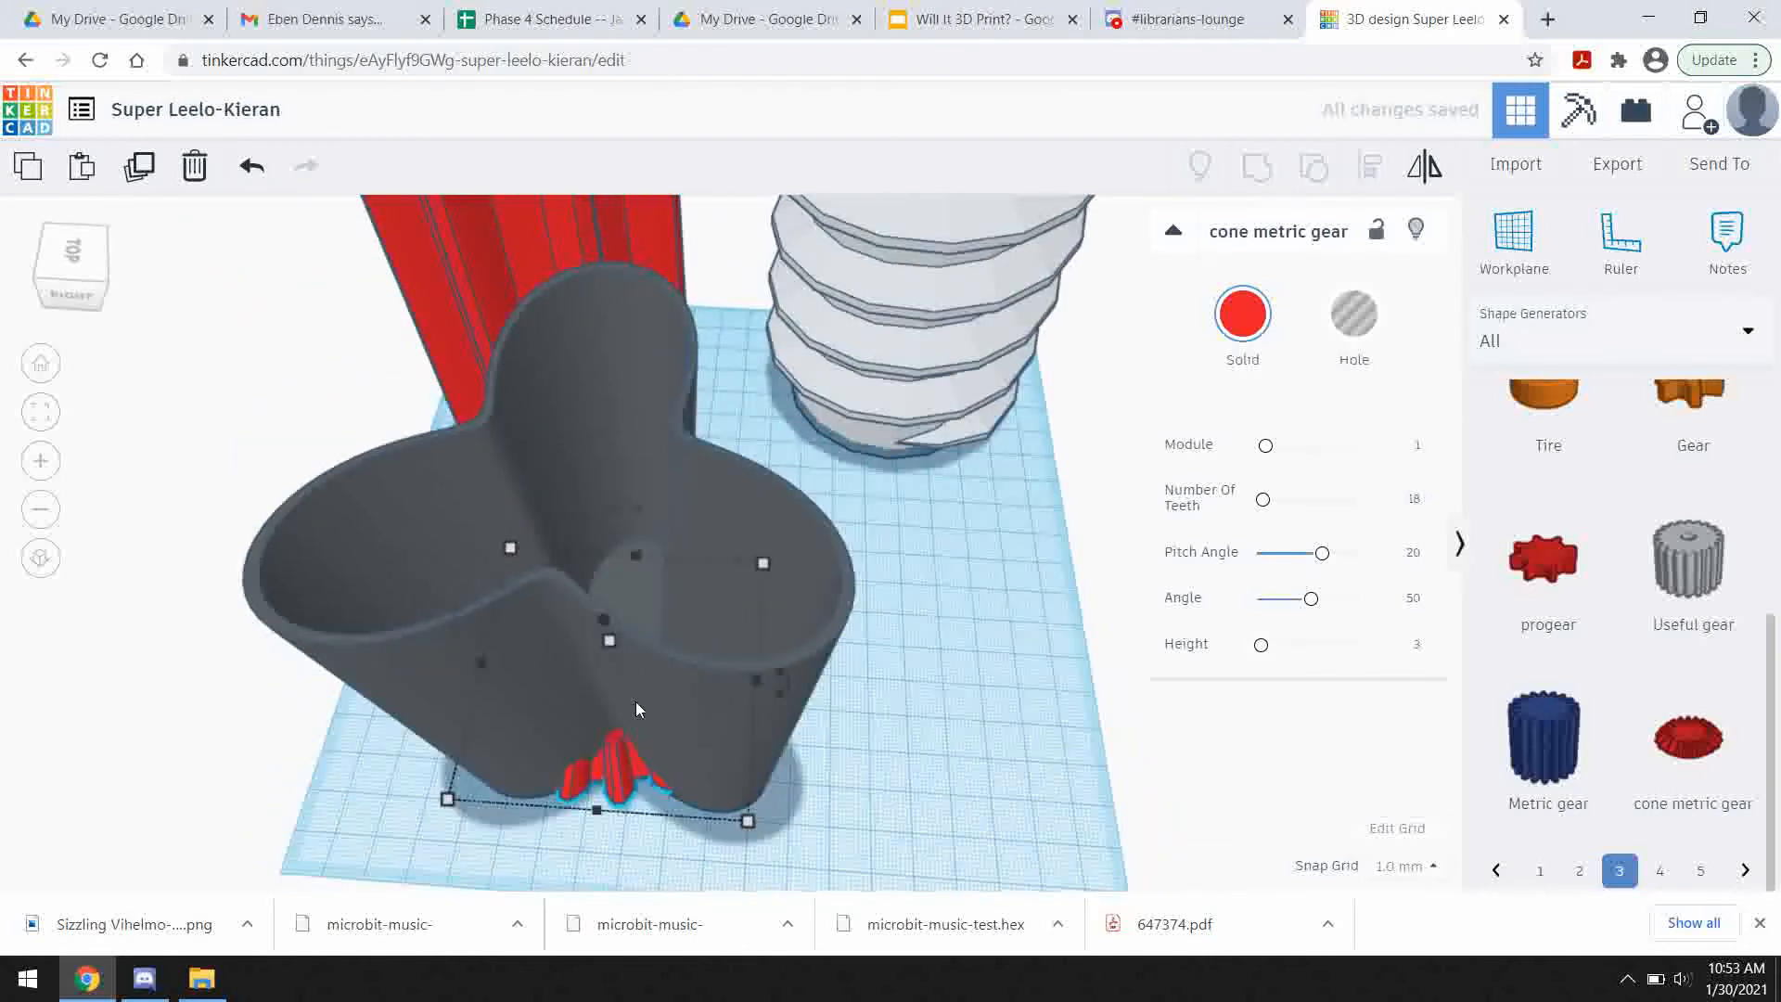
drag(614, 763, 629, 738)
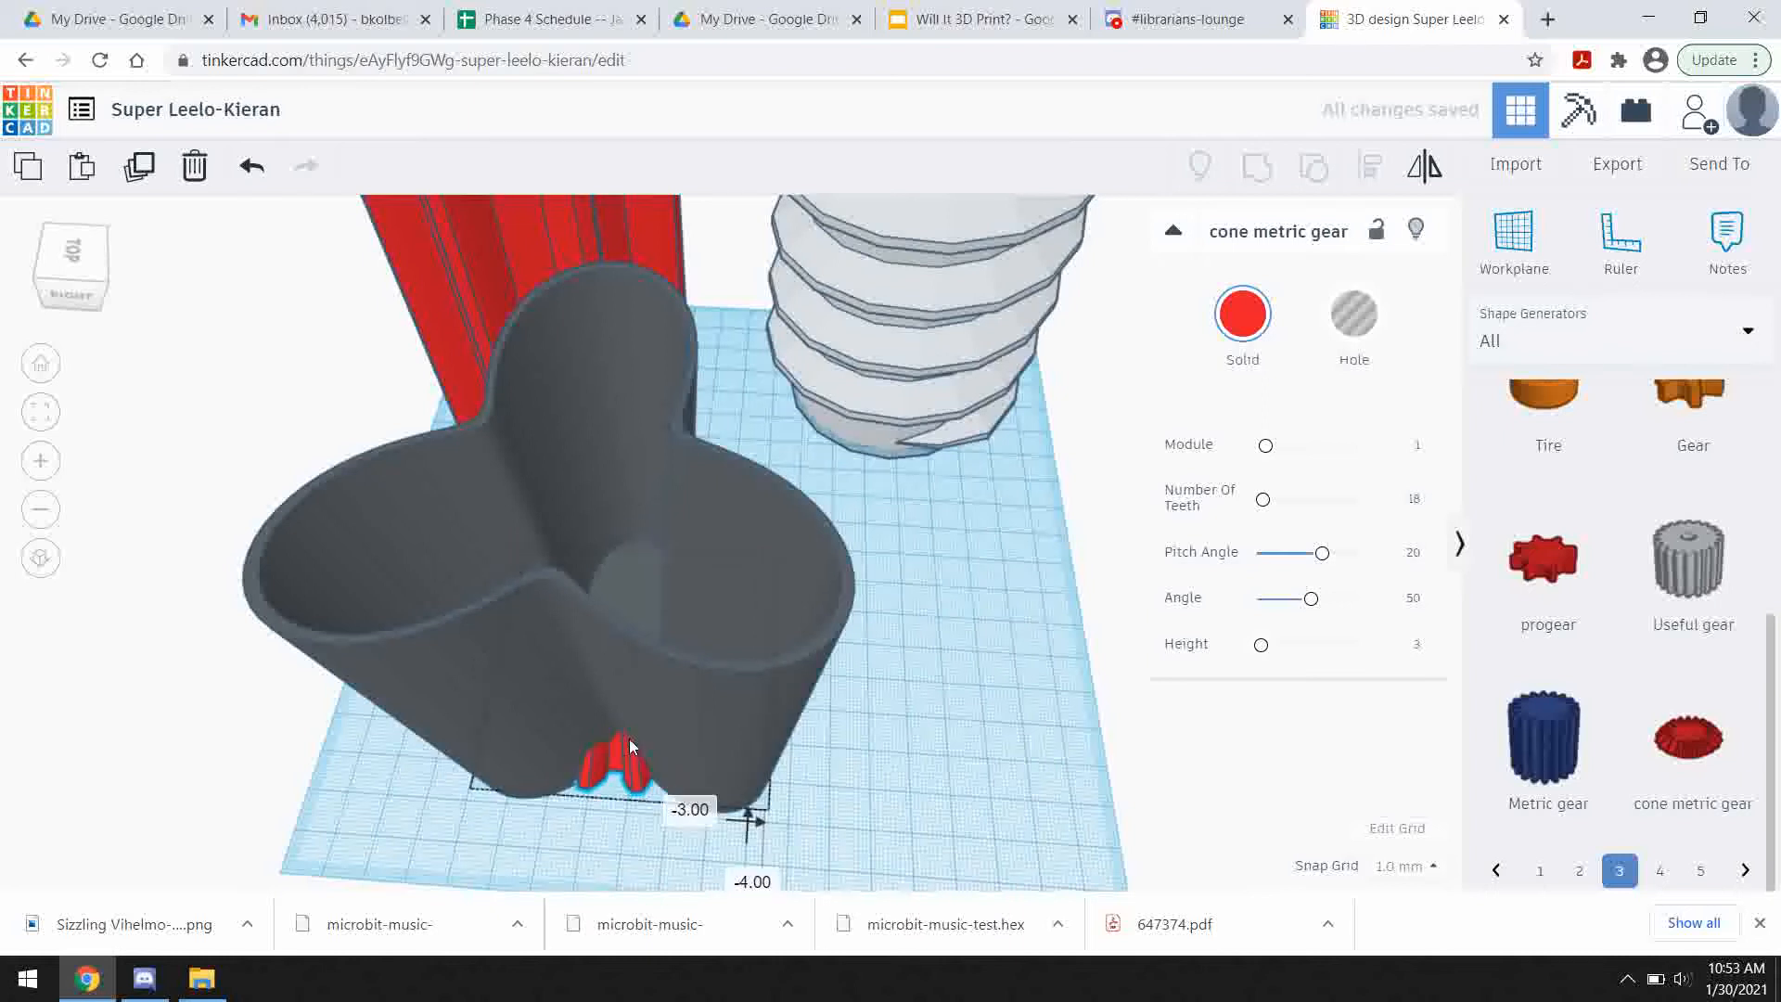
- Stretch the cone metric gear taller and shift it 14 mm toward the near edge of the workplane
drag(624, 631, 591, 532)
right_drag(875, 759, 755, 644)
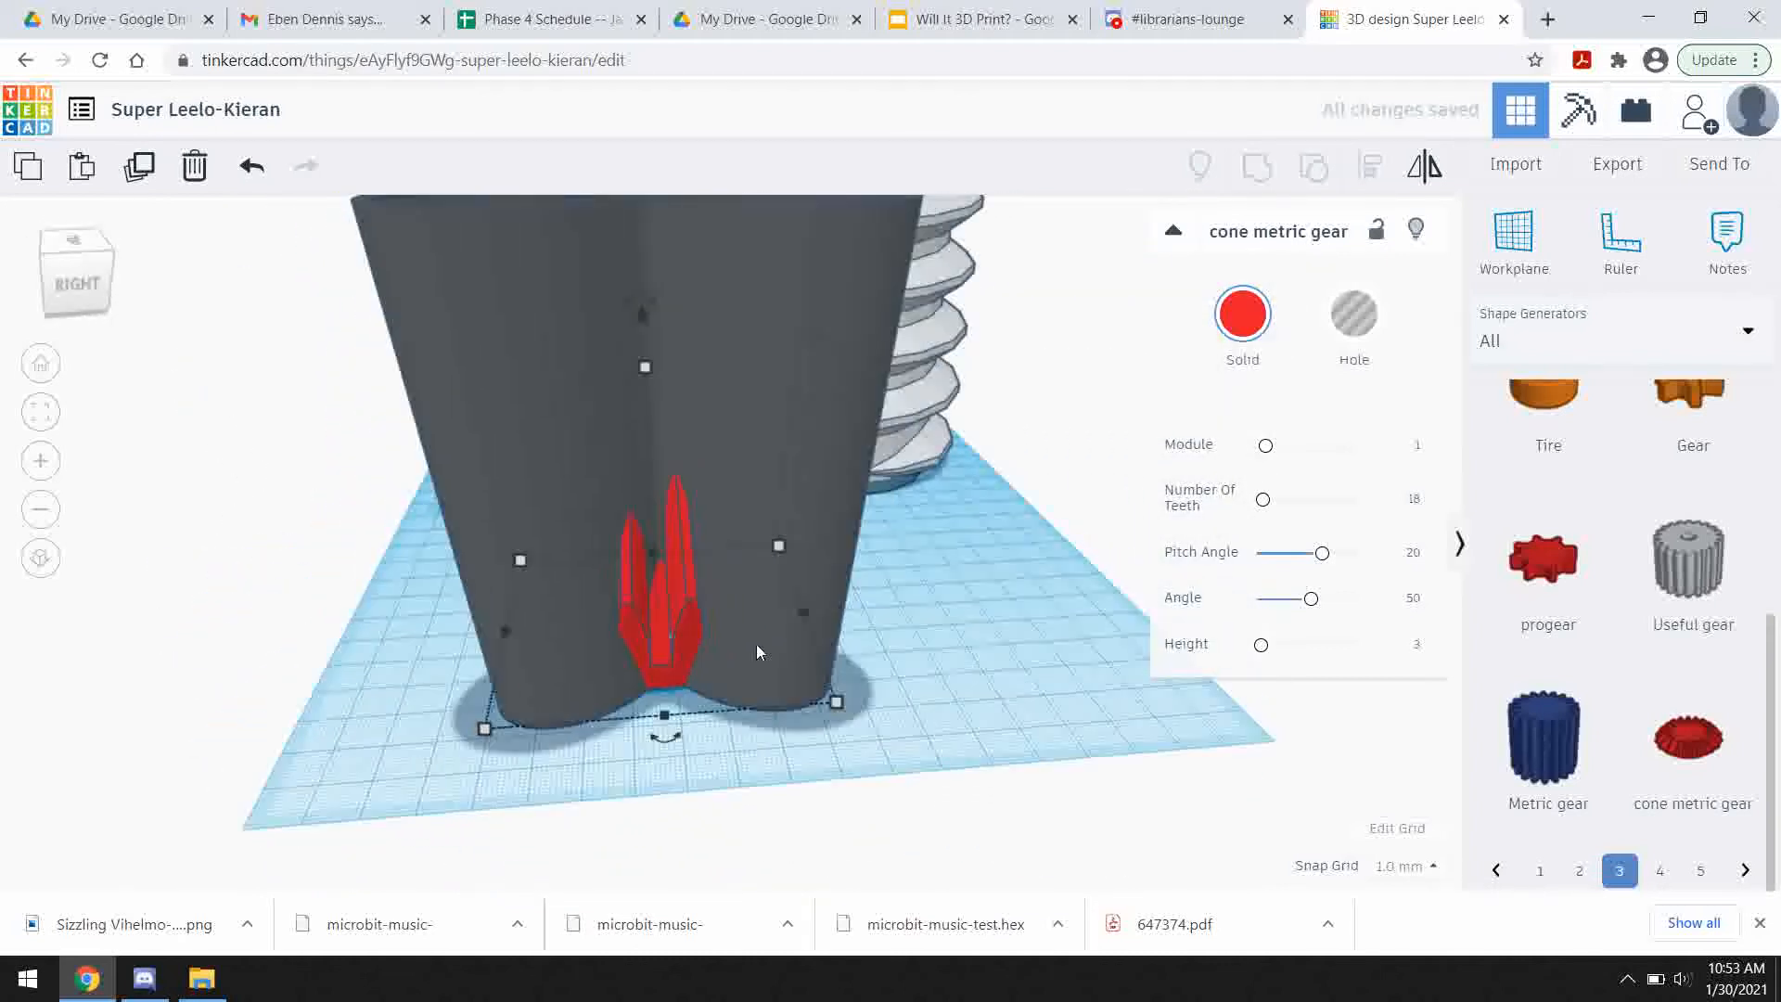
drag(672, 675, 664, 710)
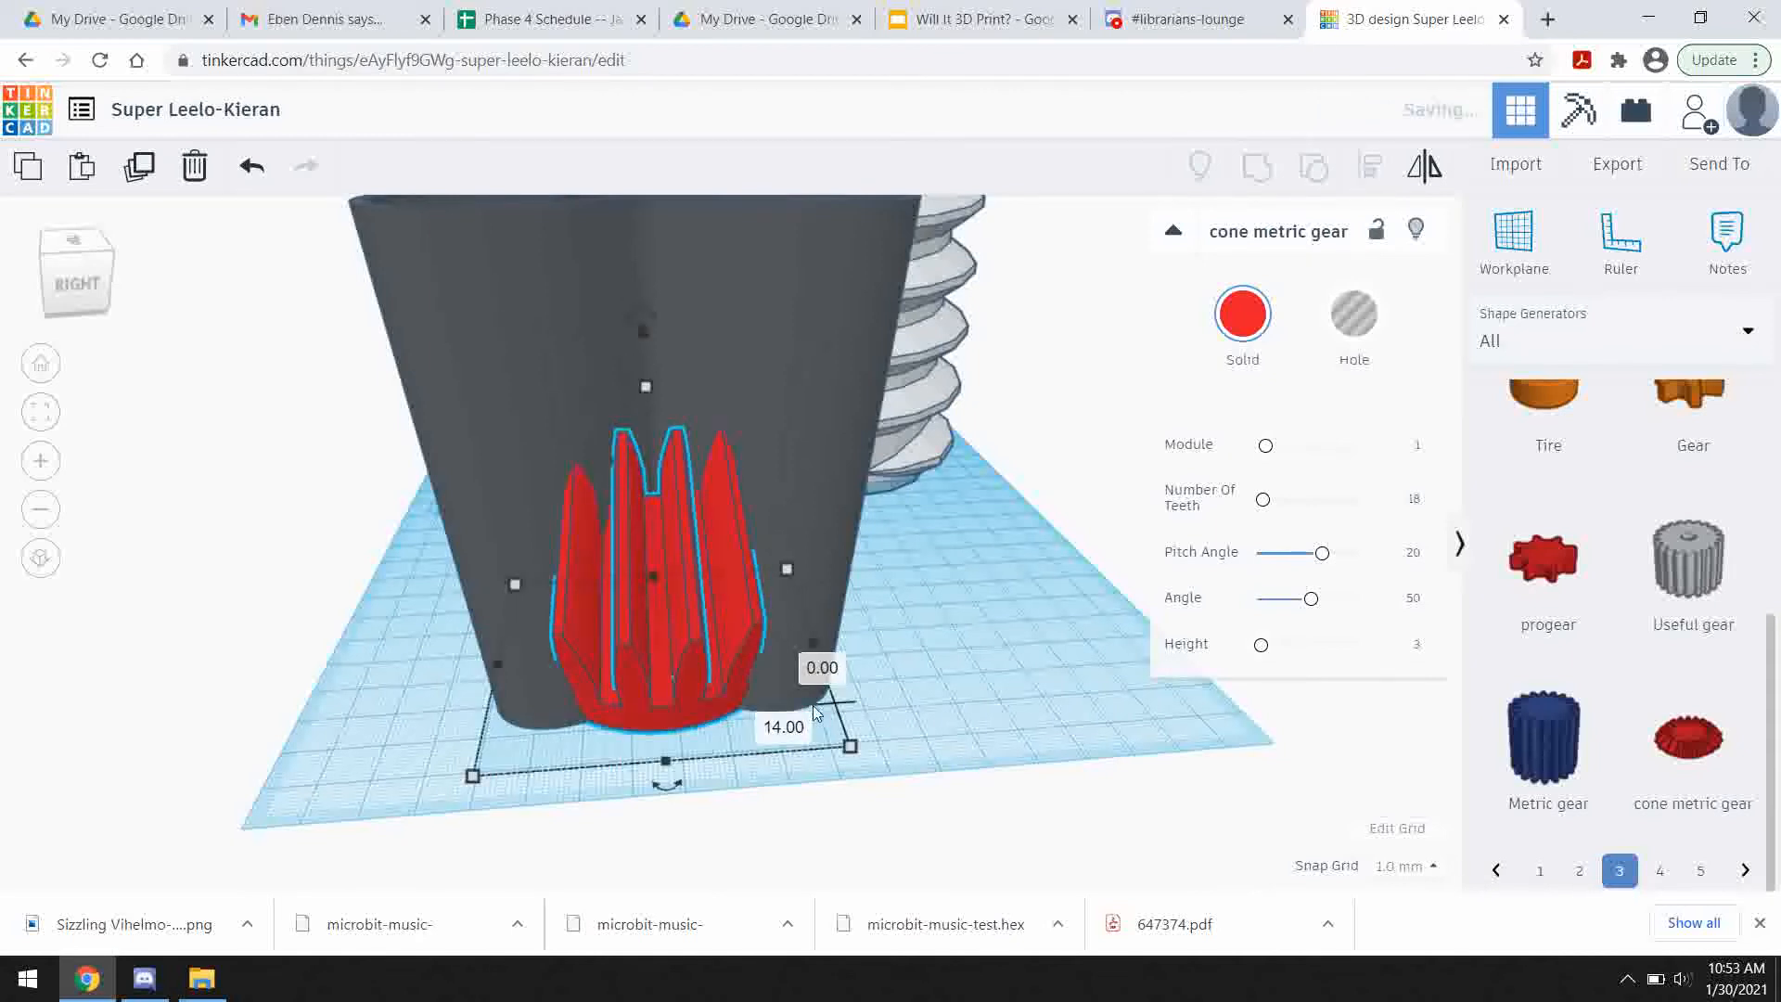
right_drag(941, 668, 609, 670)
scroll(609, 663, down, 10)
scroll(612, 661, up, 3)
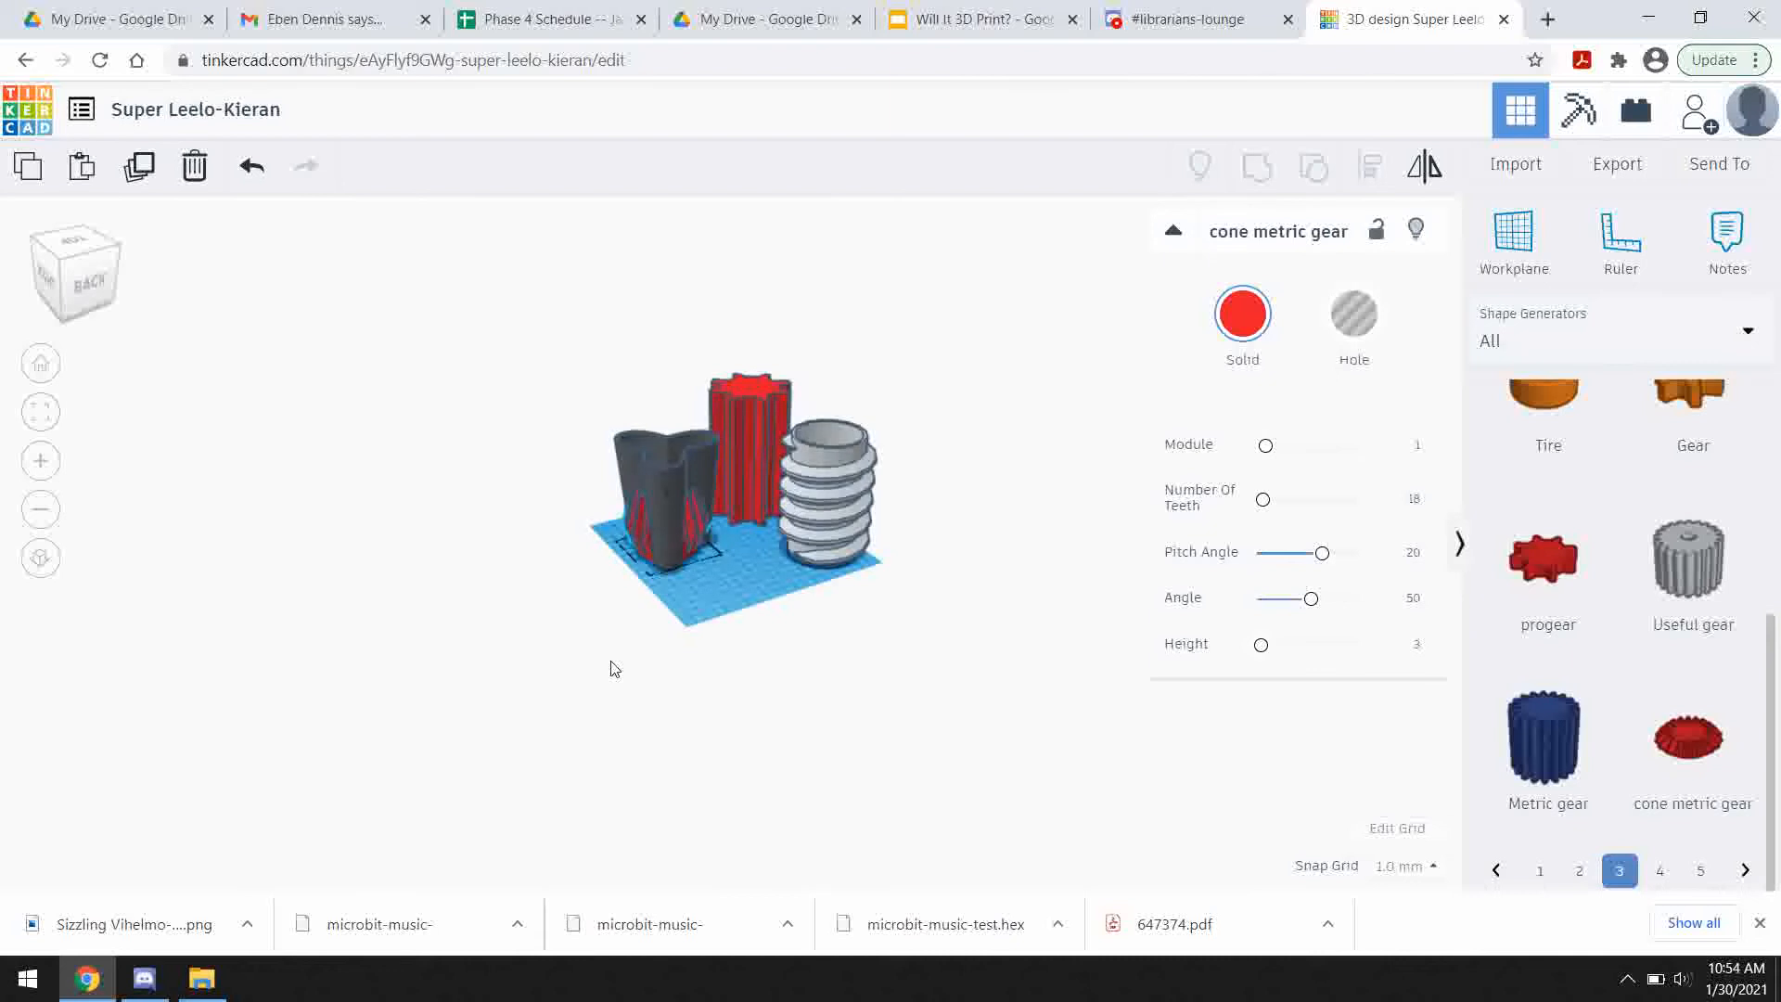
- Check the gear inside the hollow flower and ungroup the flower into its solid and hole shapes
click(517, 472)
right_drag(519, 476, 694, 538)
scroll(693, 538, up, 5)
scroll(650, 541, up, 3)
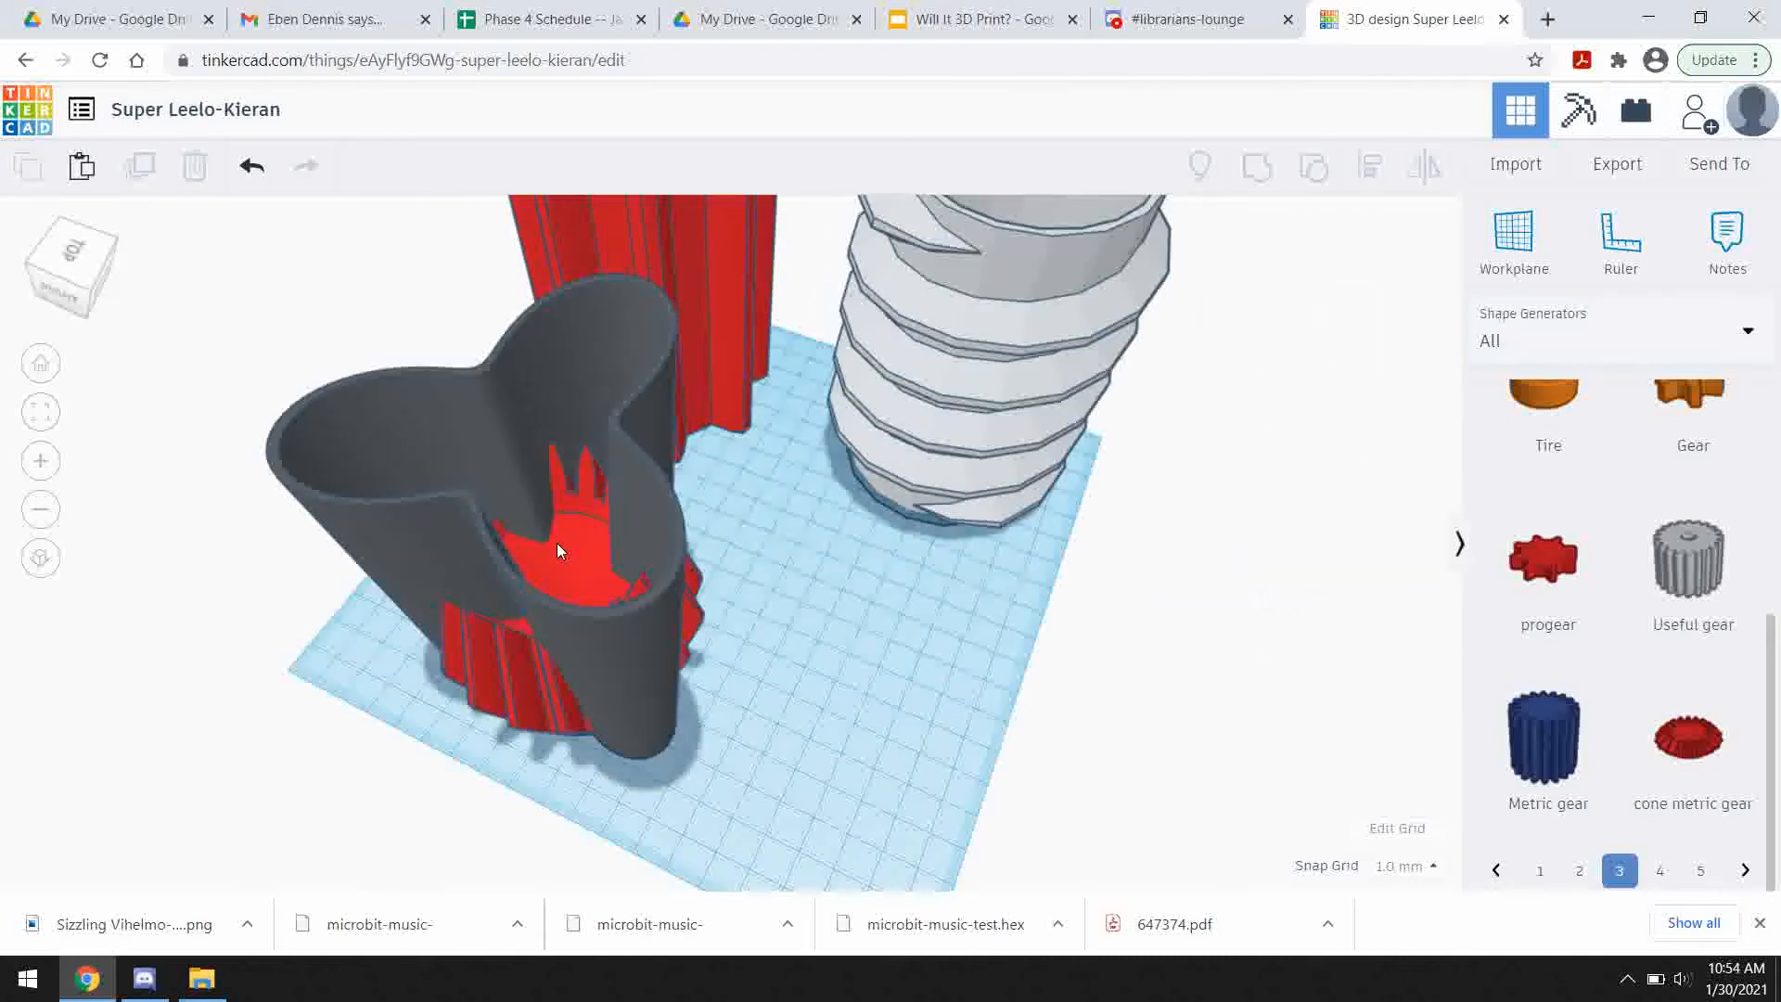
click(482, 375)
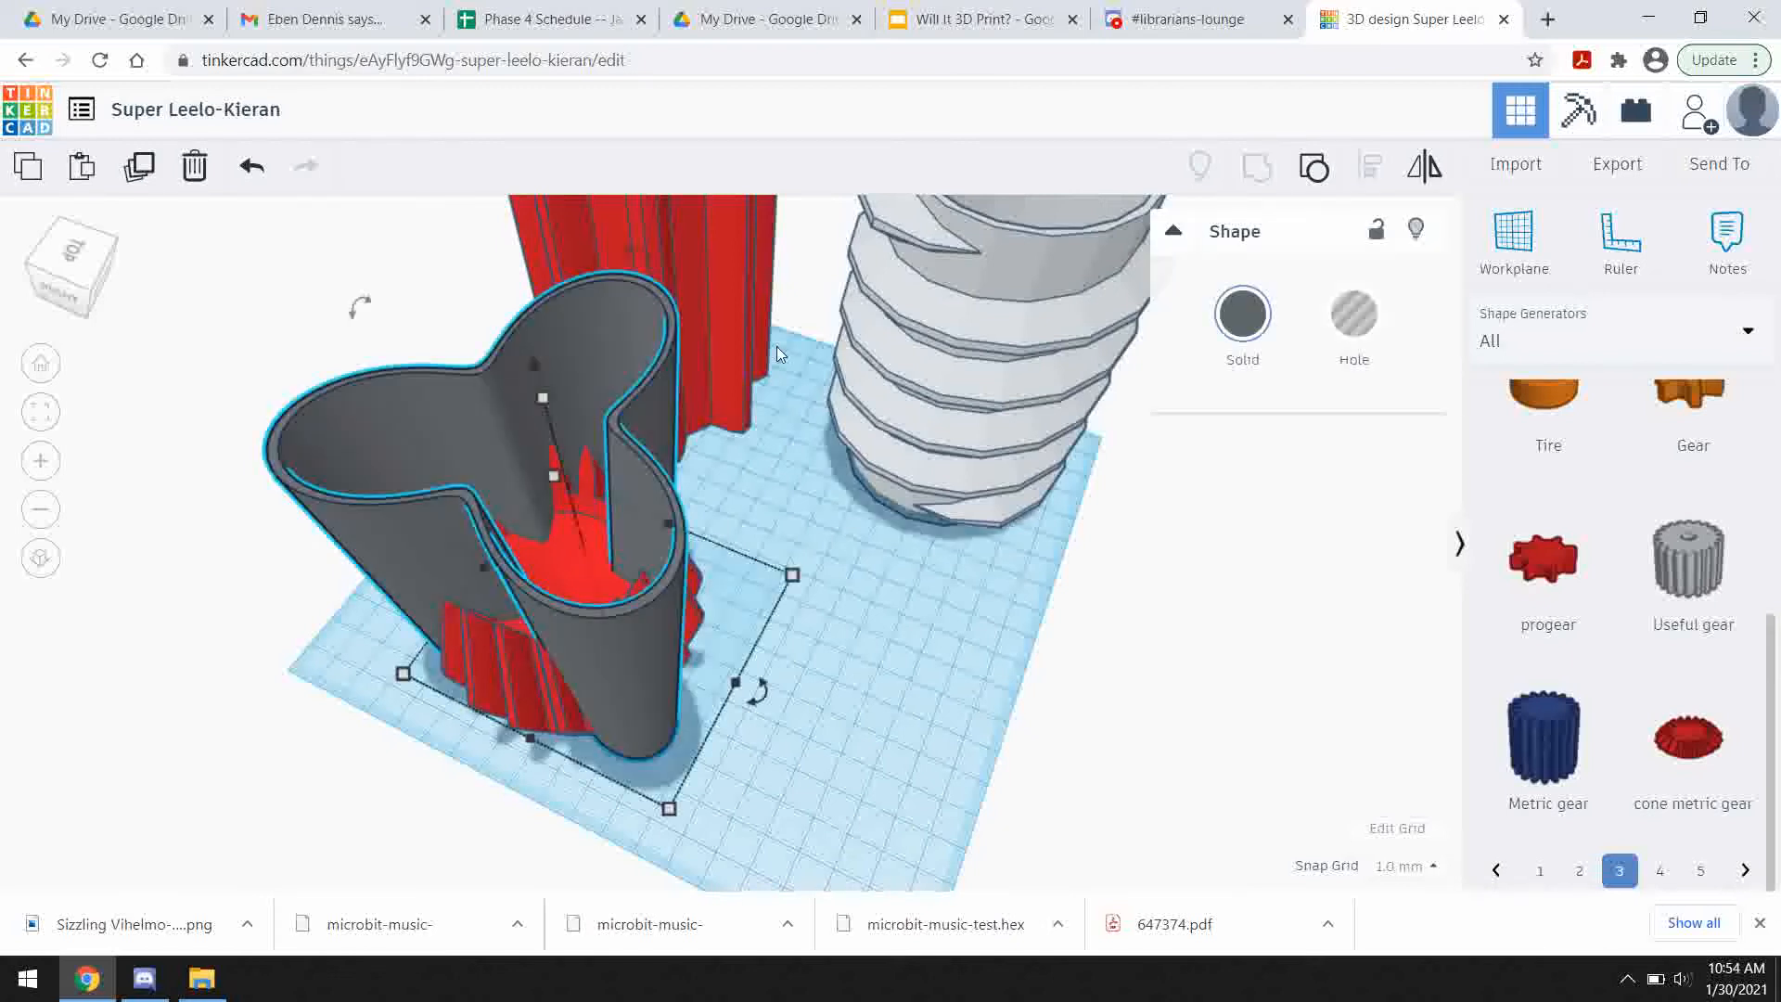
click(1311, 171)
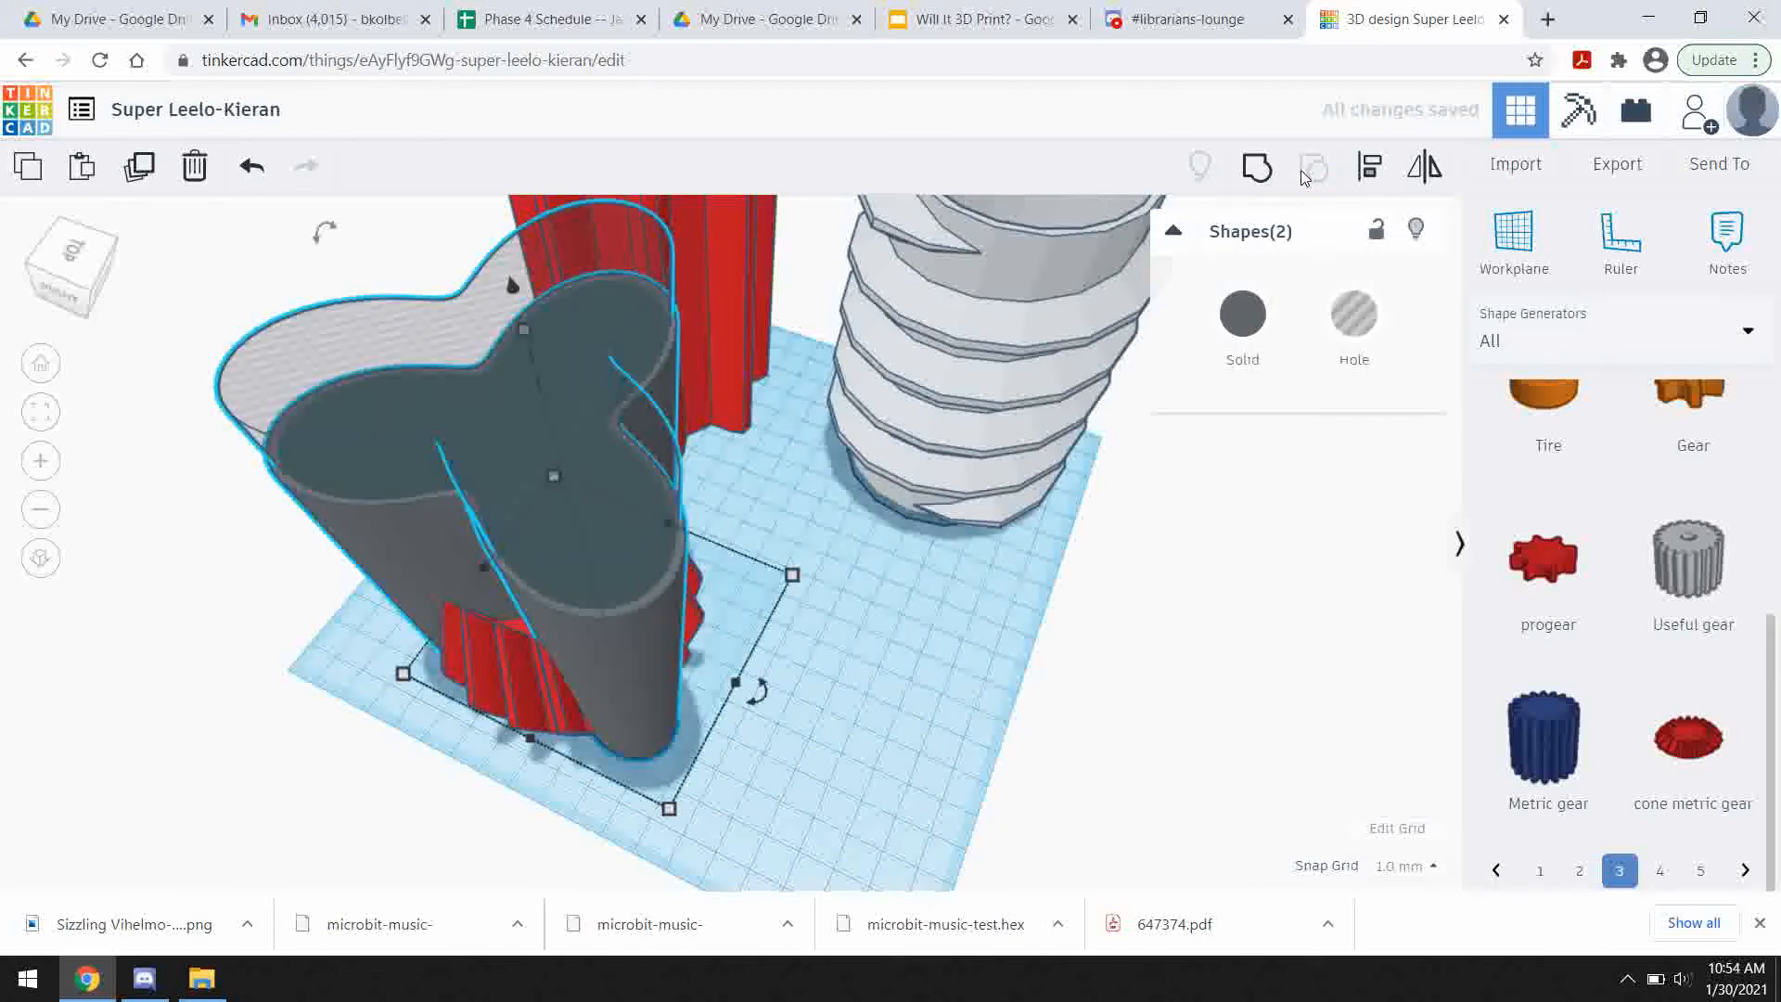
- Group the solid flower, its hole copy and the cone metric gear so the hole also cuts the gear
right_drag(879, 779, 356, 753)
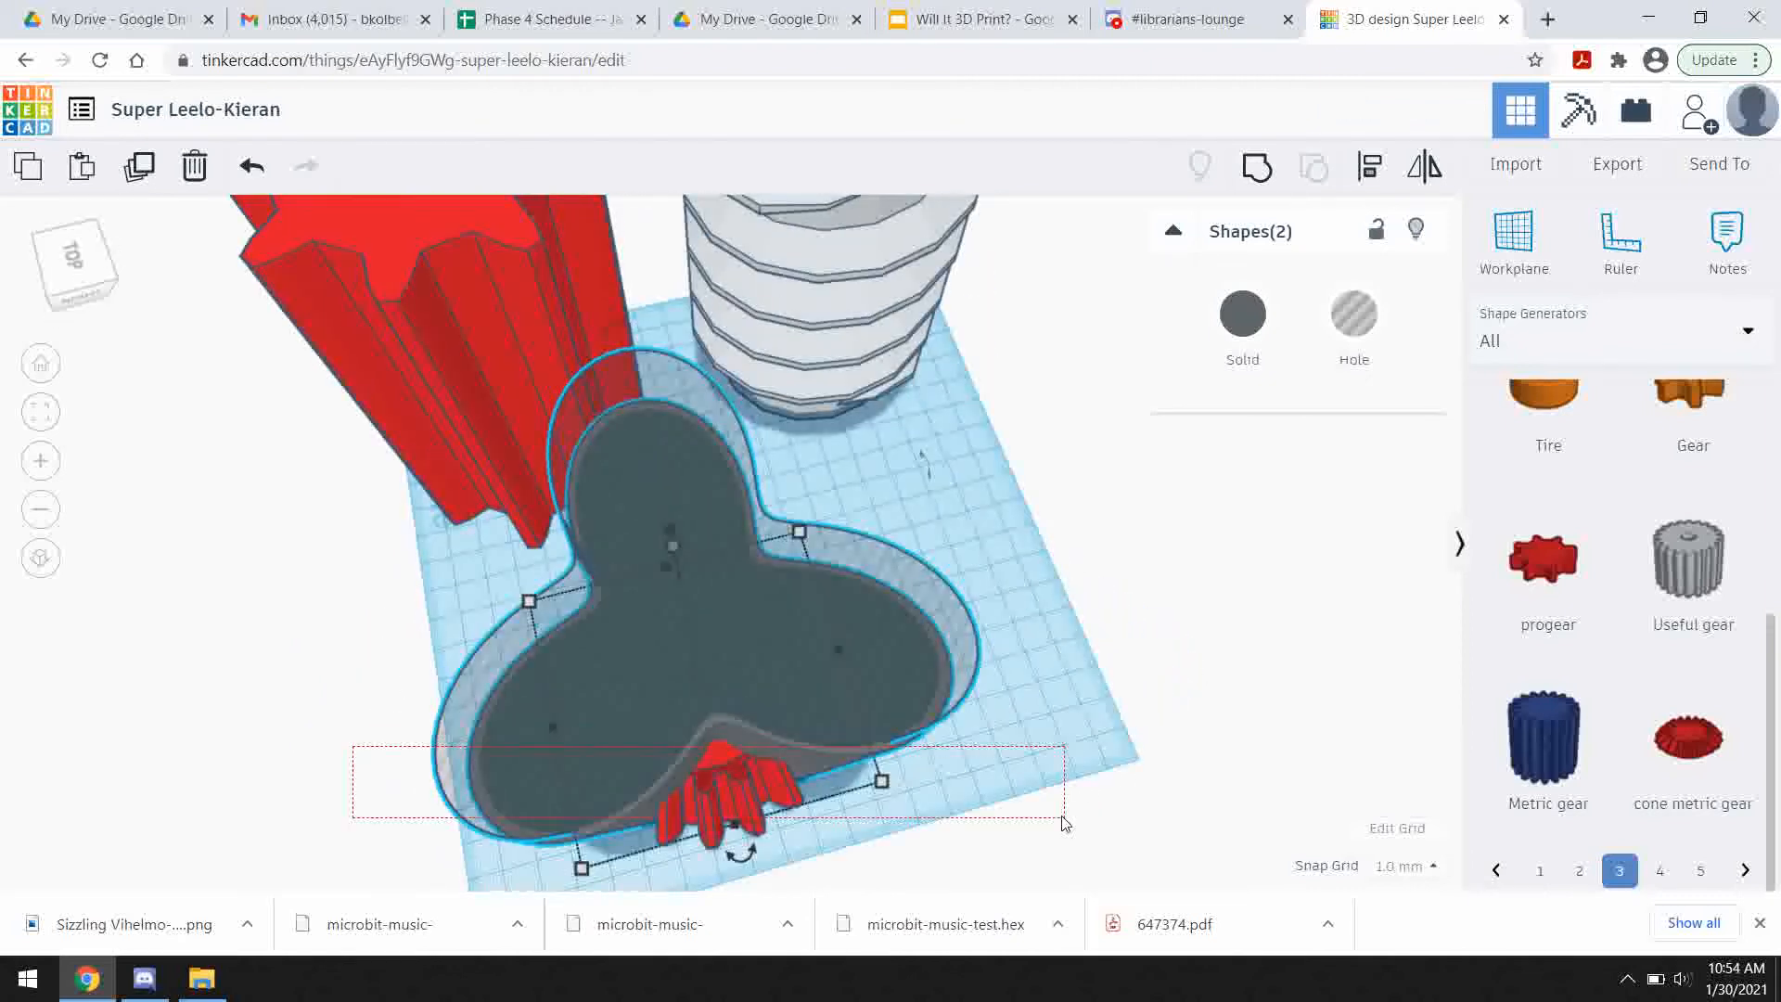
drag(1064, 822, 1067, 824)
click(1252, 183)
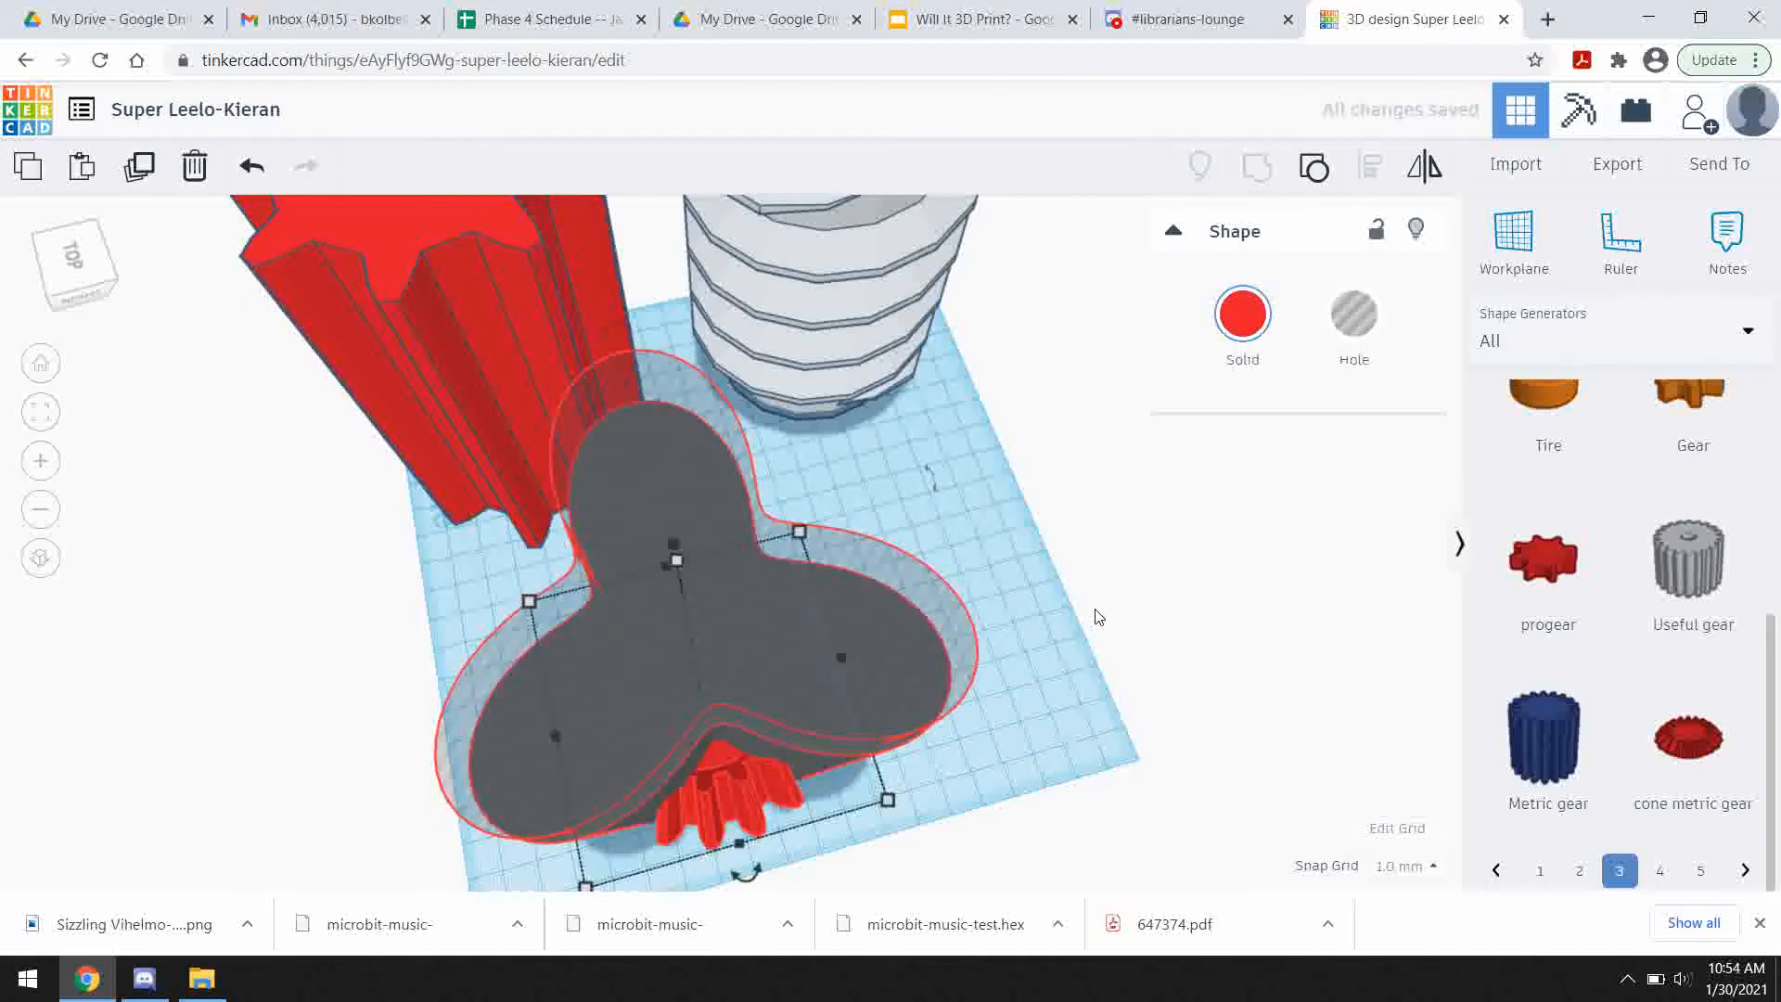
right_drag(1147, 738, 1029, 729)
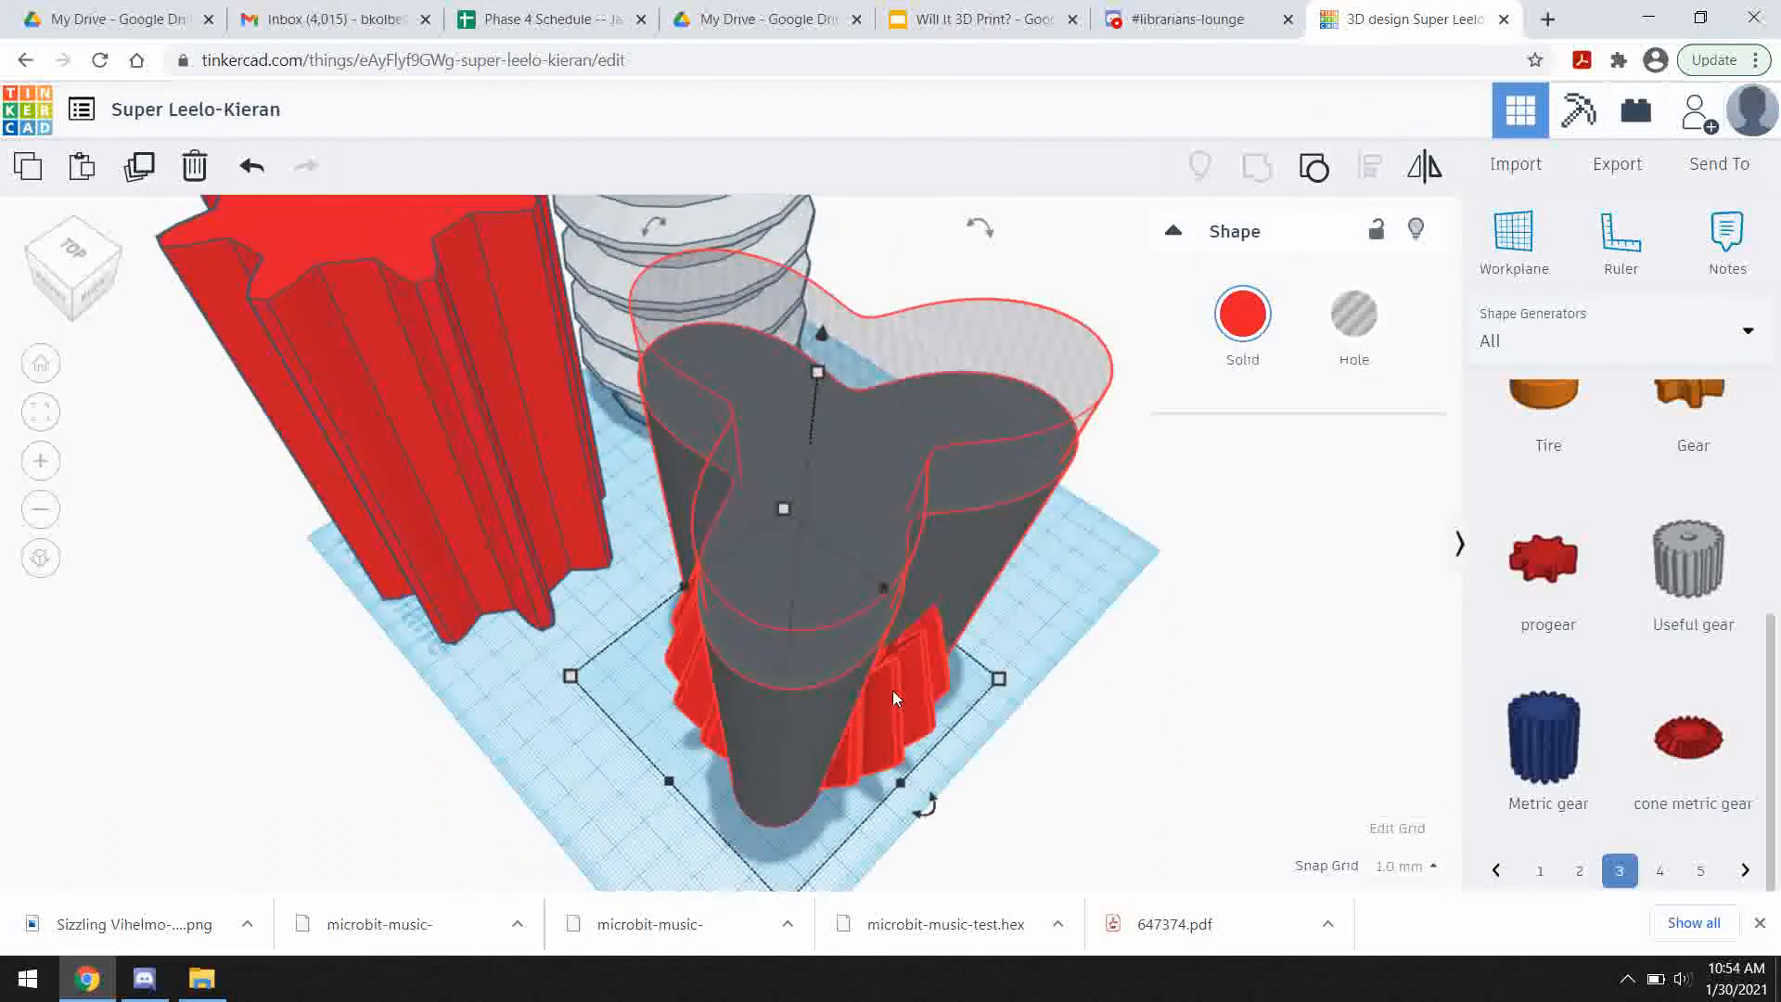
- Inspect the grouped flower vase and its gear base from several sides
scroll(888, 676, up, 3)
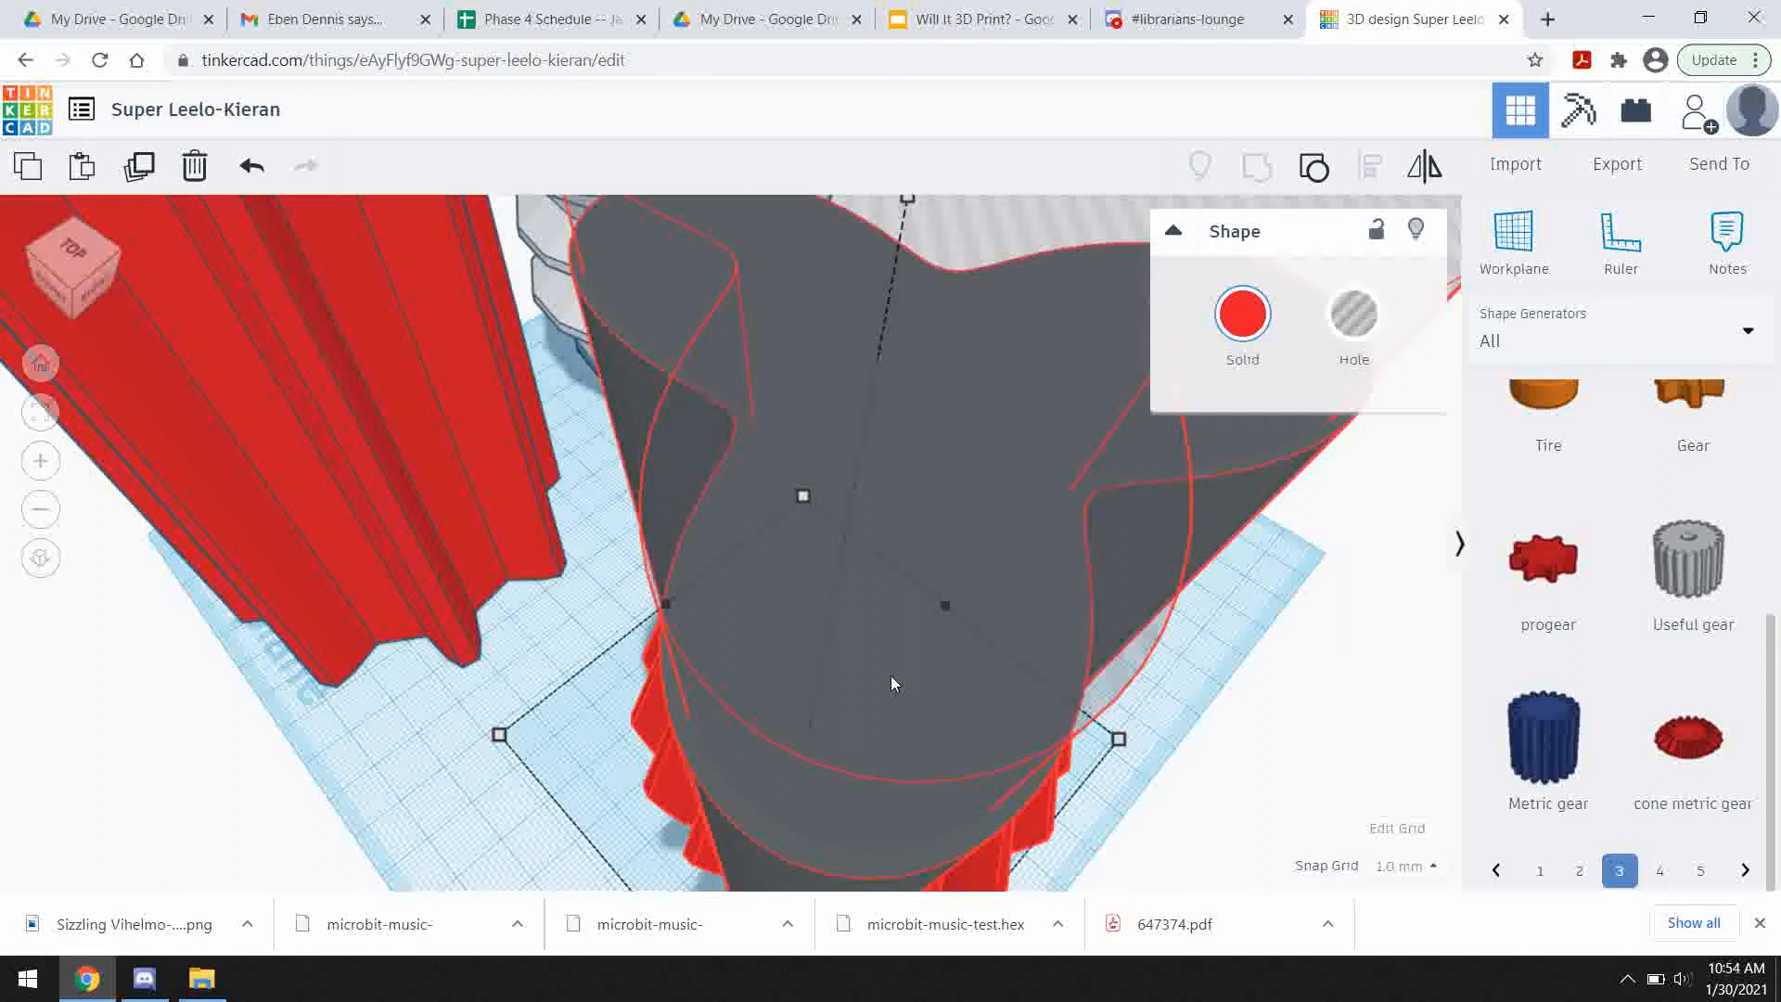
right_drag(893, 684, 967, 683)
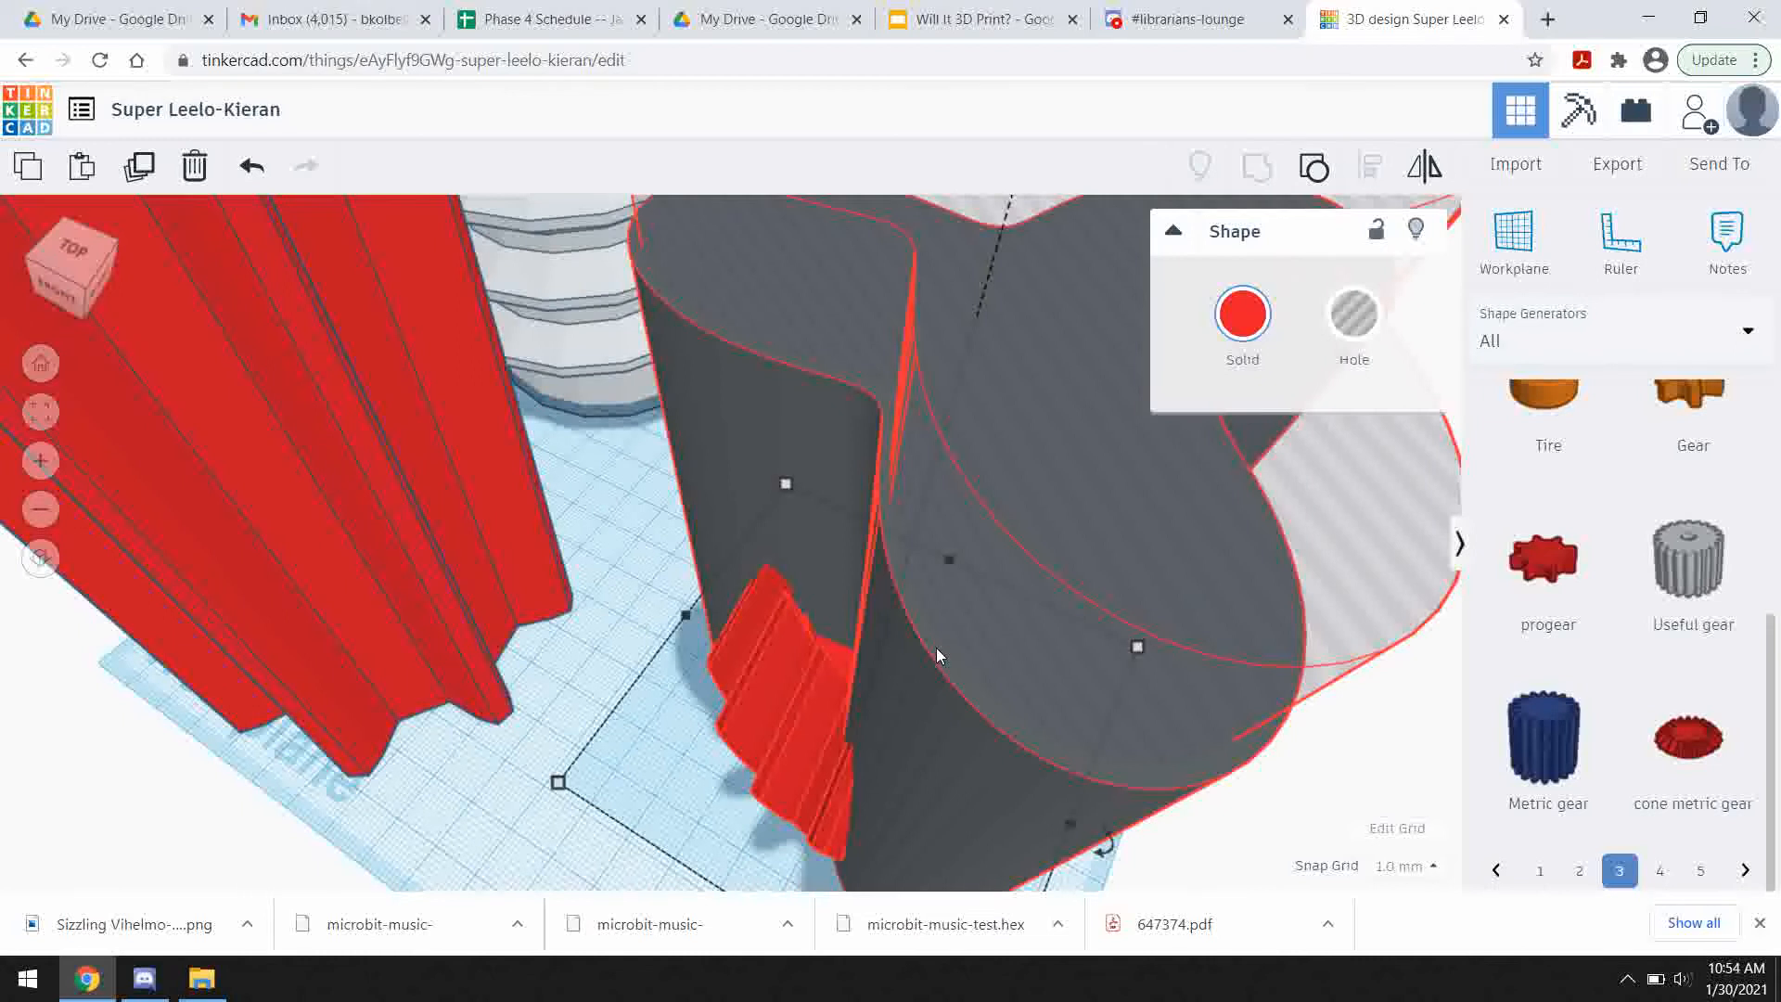
right_drag(1156, 663, 928, 648)
scroll(838, 640, down, 4)
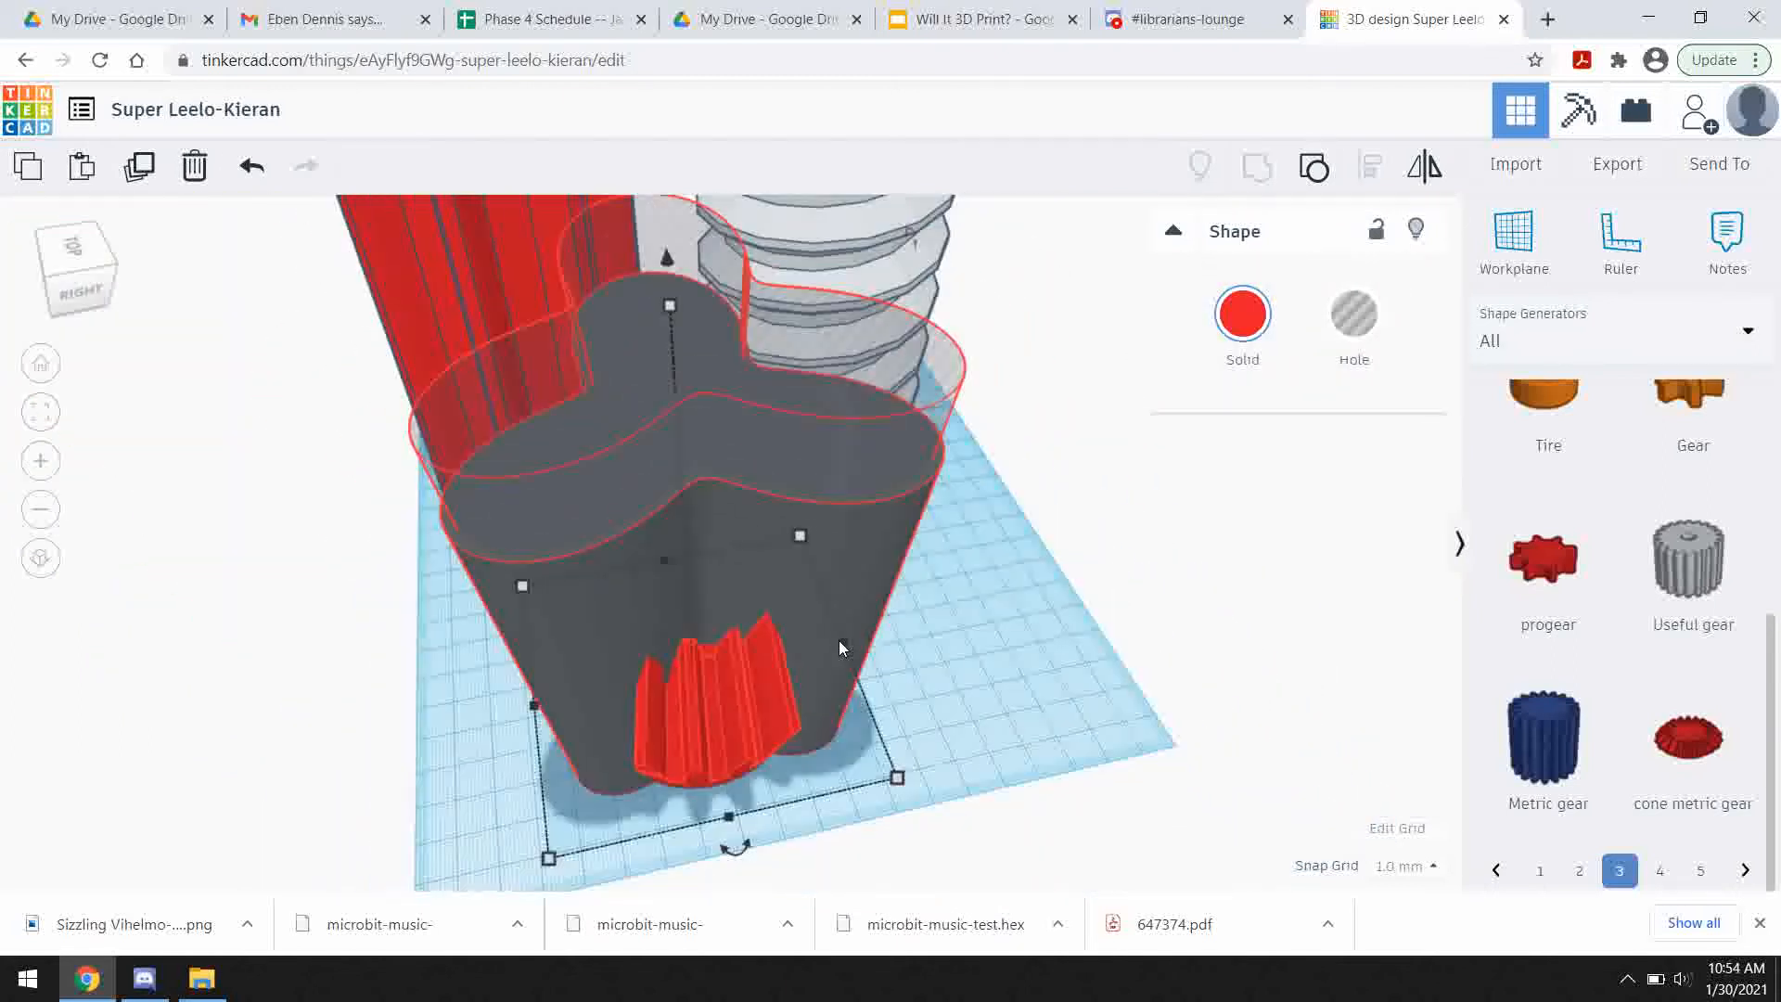
right_drag(943, 601, 707, 620)
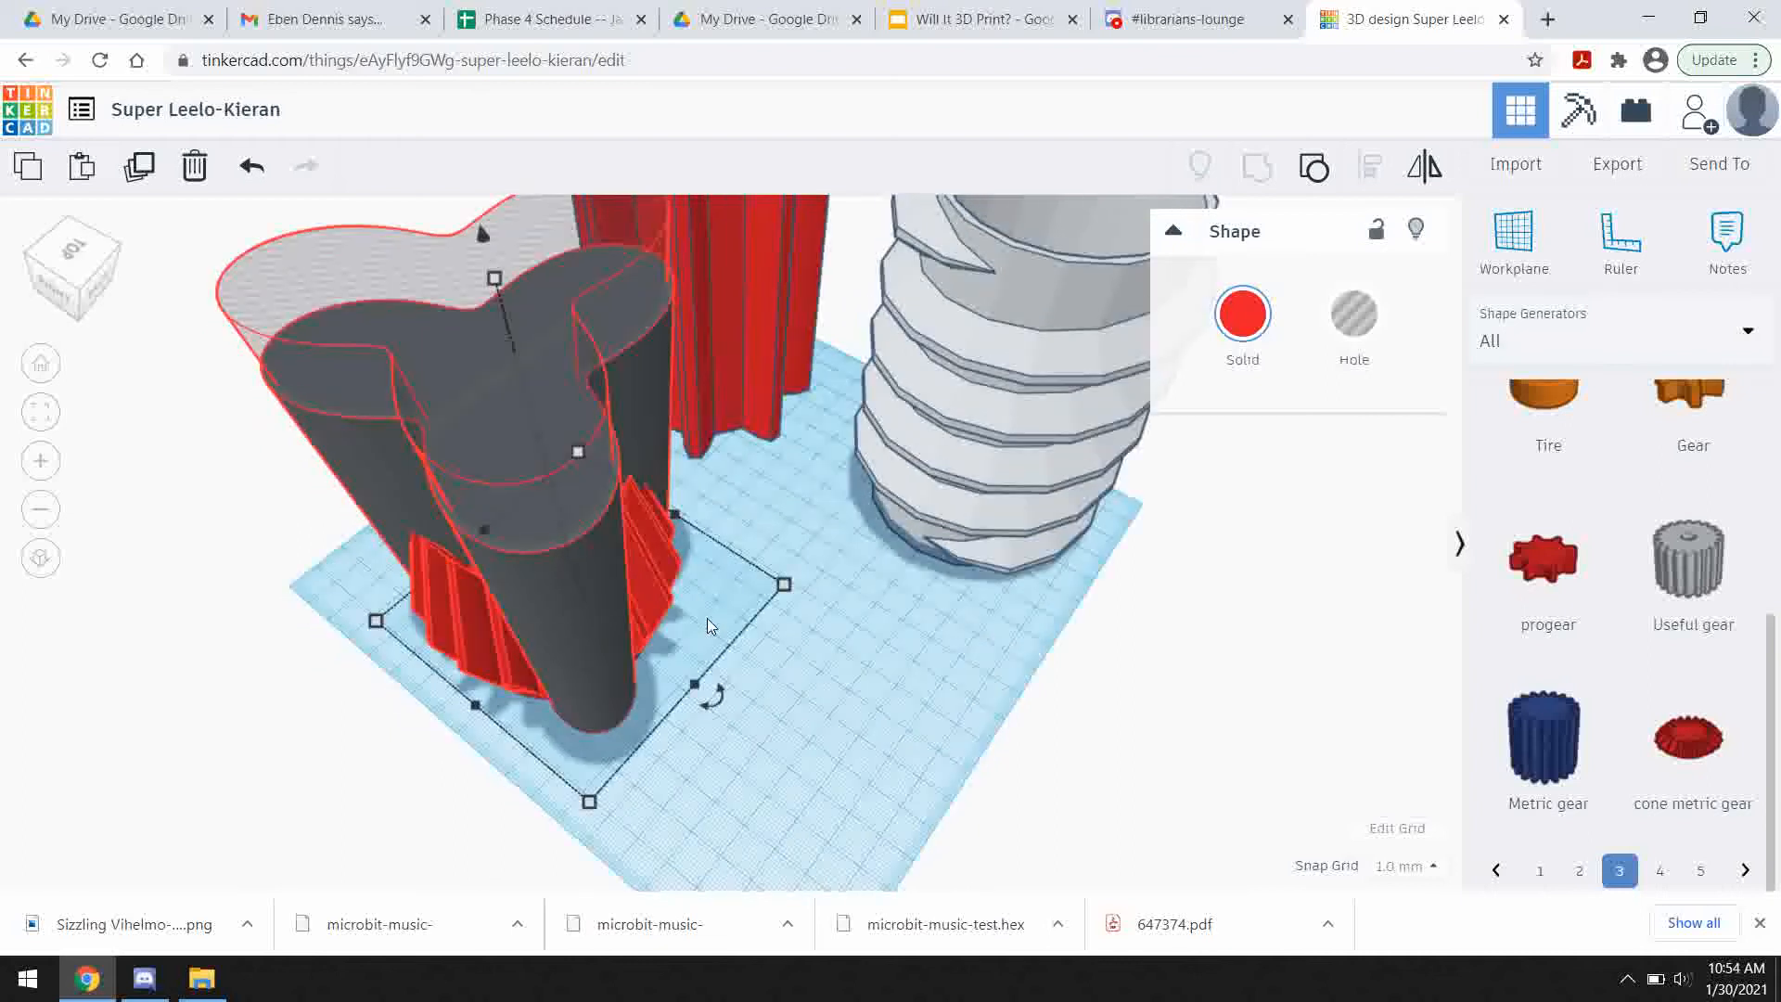
mouse_move(848, 757)
right_down()
mouse_move(1014, 767)
mouse_move(1044, 805)
mouse_move(1082, 800)
mouse_move(1001, 747)
mouse_move(831, 687)
mouse_move(604, 684)
mouse_move(1049, 708)
mouse_move(1059, 772)
mouse_move(767, 755)
mouse_move(942, 803)
mouse_move(822, 766)
mouse_move(817, 742)
right_up()
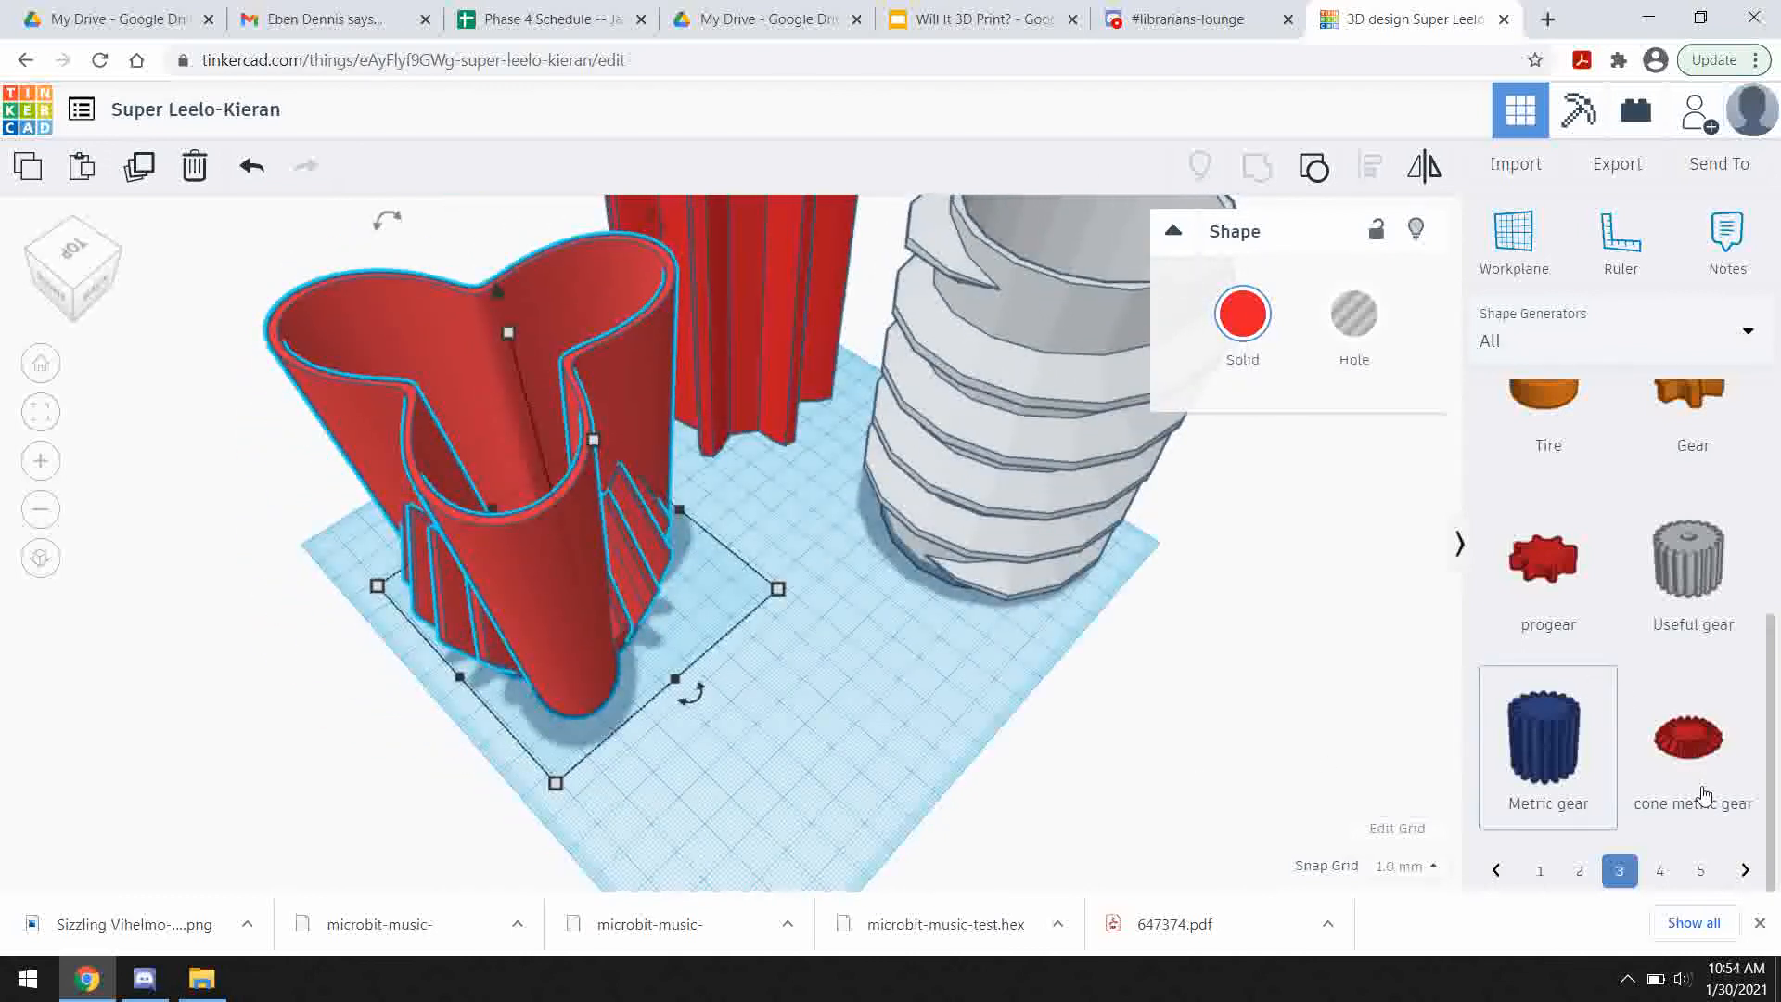
- Browse the shape generators from page 4 through page 14 for another decorative shape
click(1659, 877)
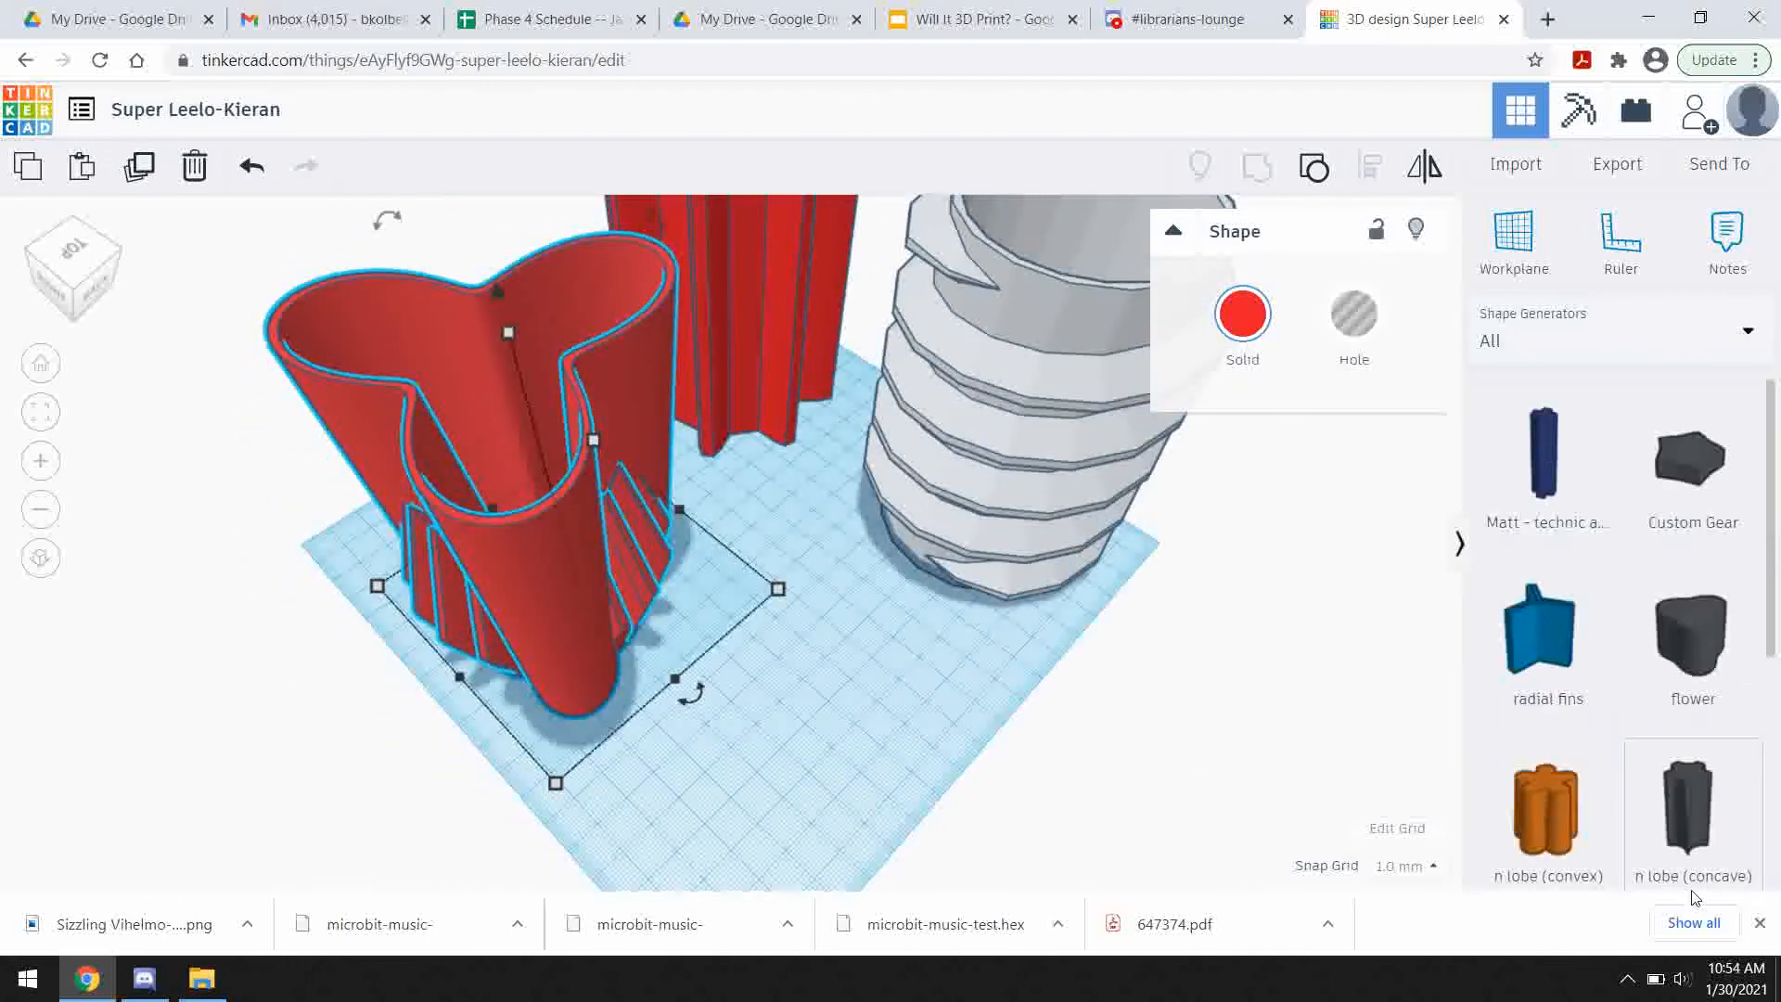
scroll(1670, 835, down, 3)
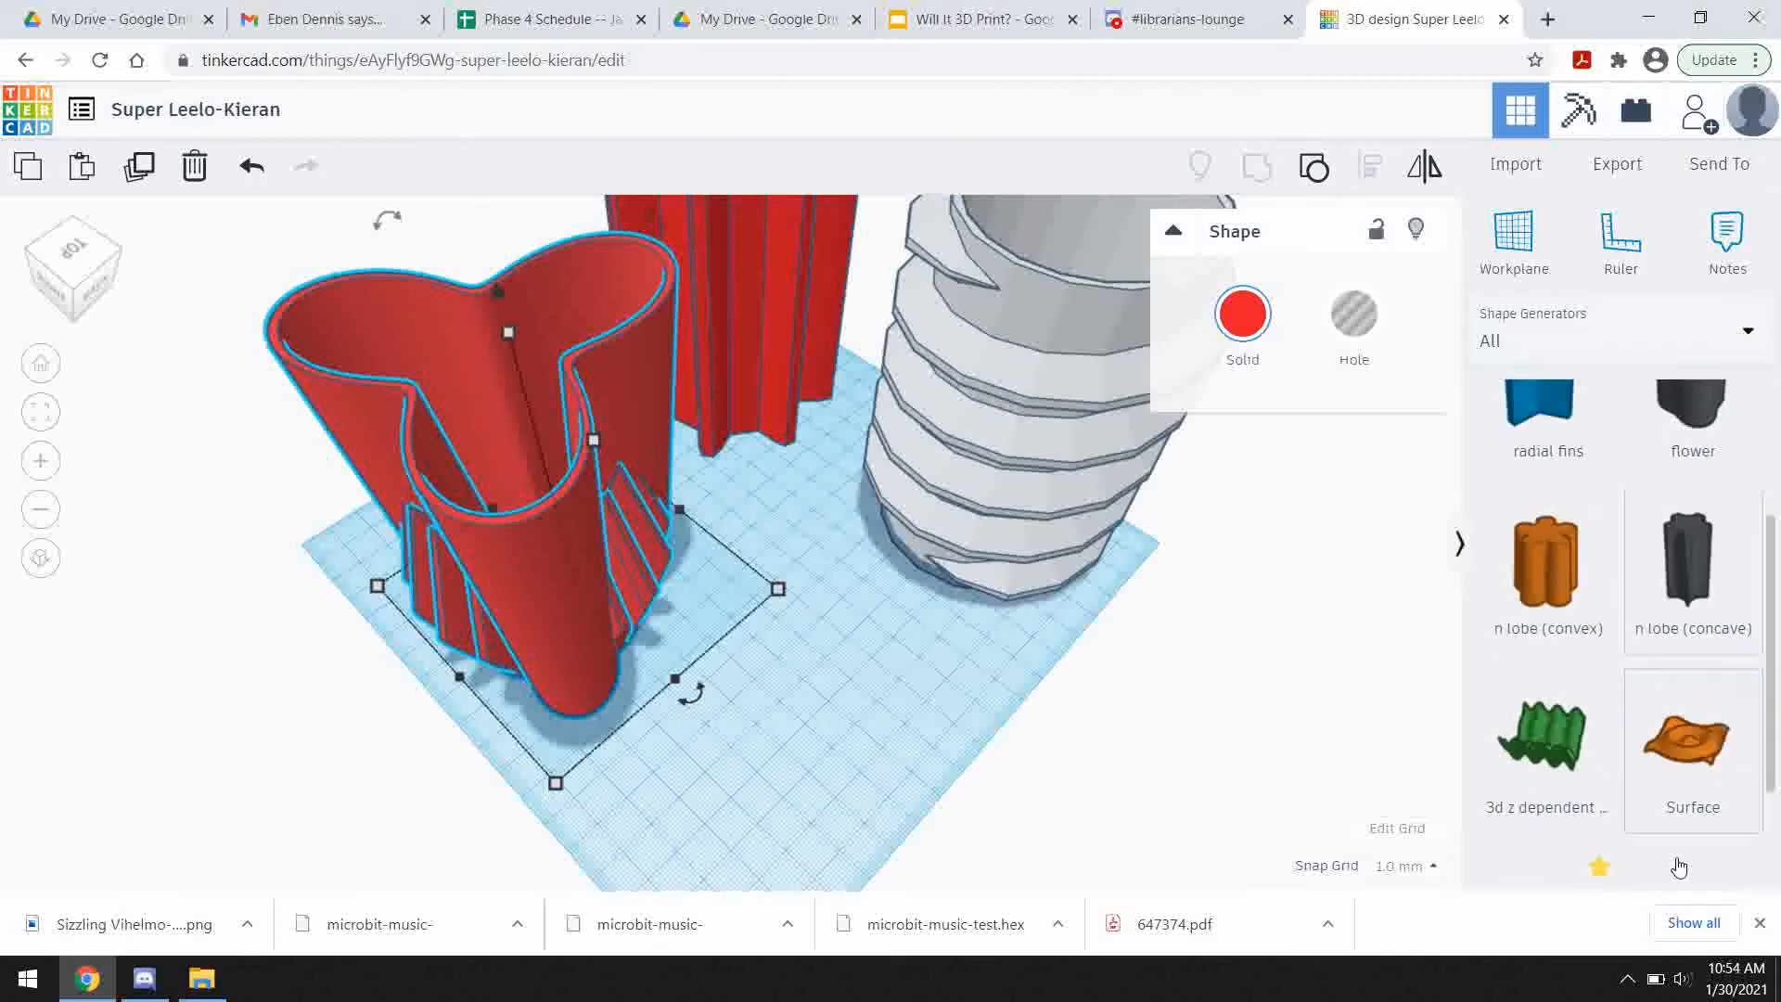
scroll(1626, 865, down, 2)
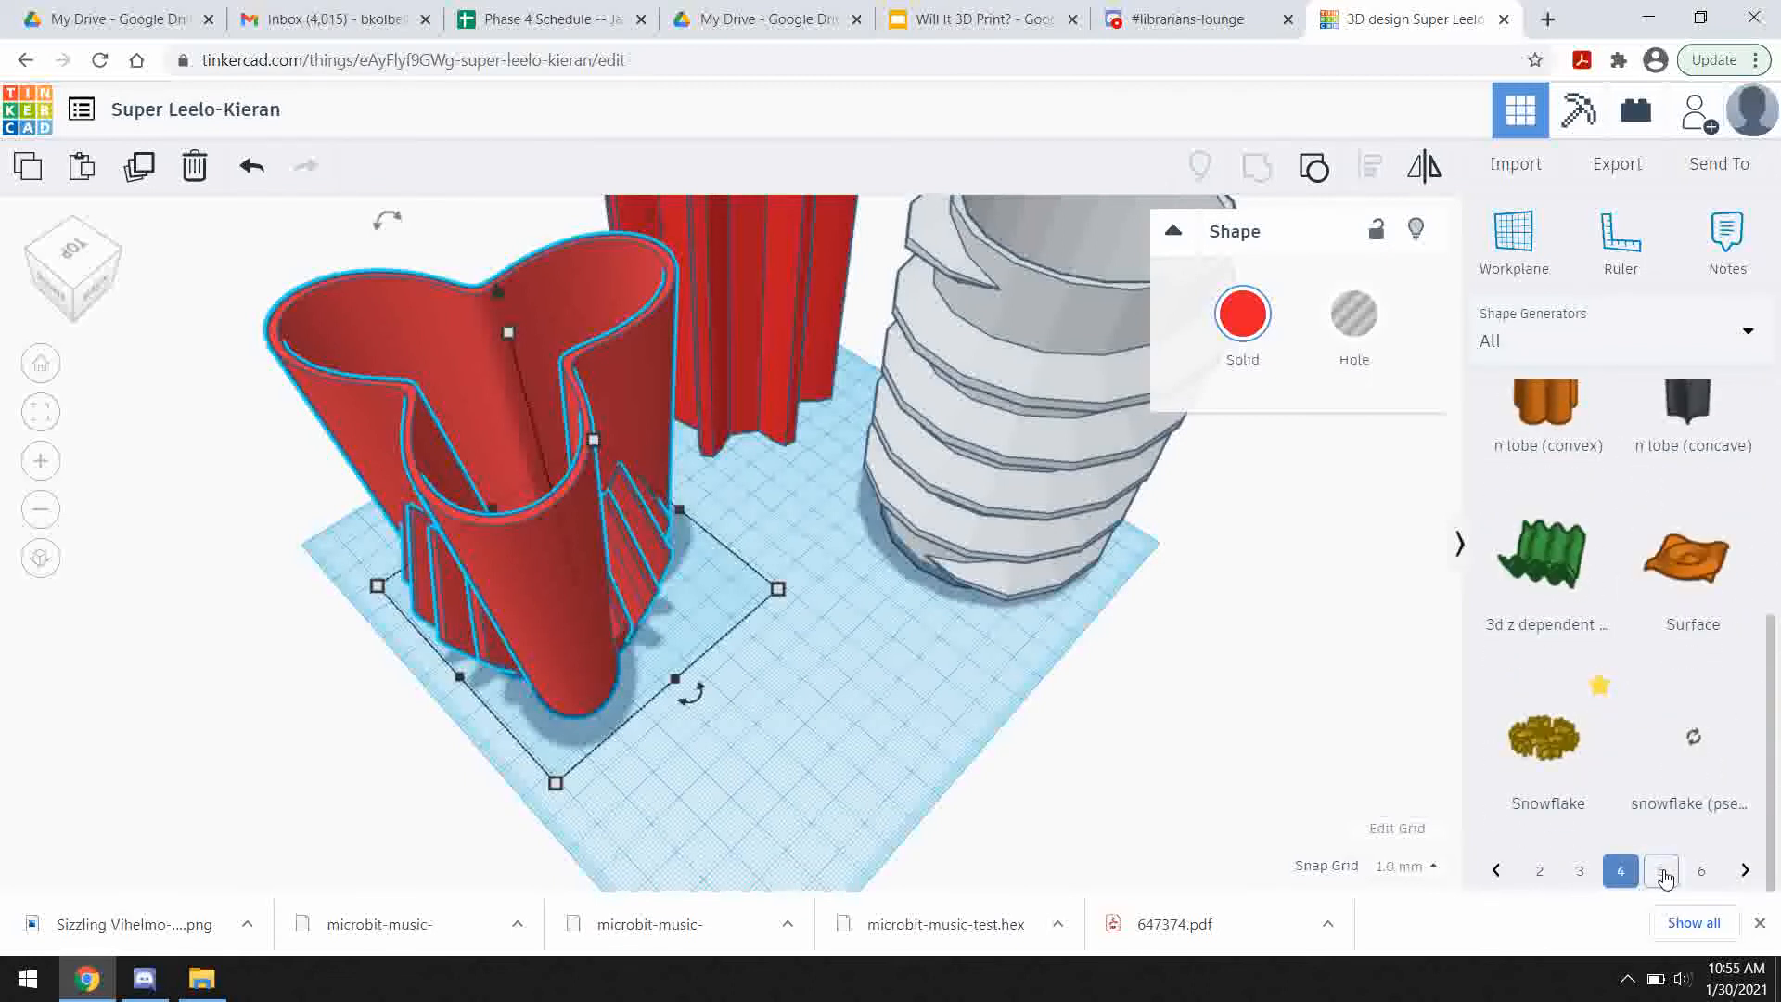
click(1667, 876)
scroll(1603, 822, down, 4)
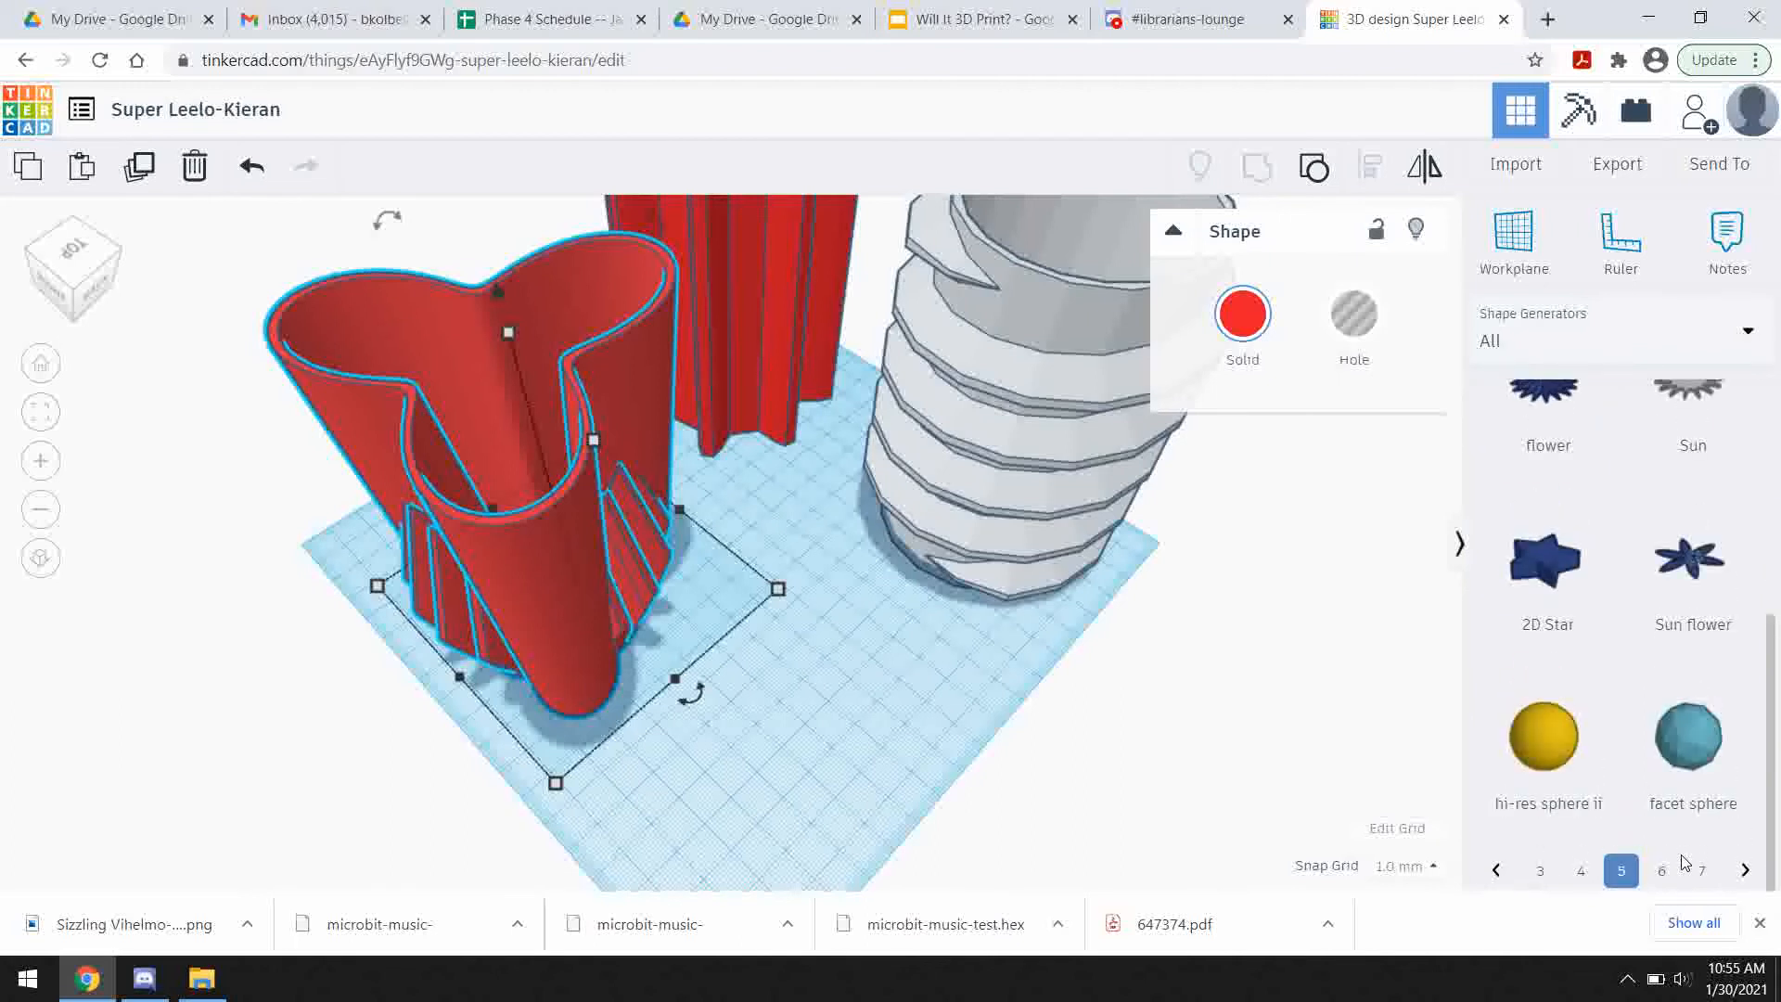
click(1662, 872)
scroll(1661, 817, down, 4)
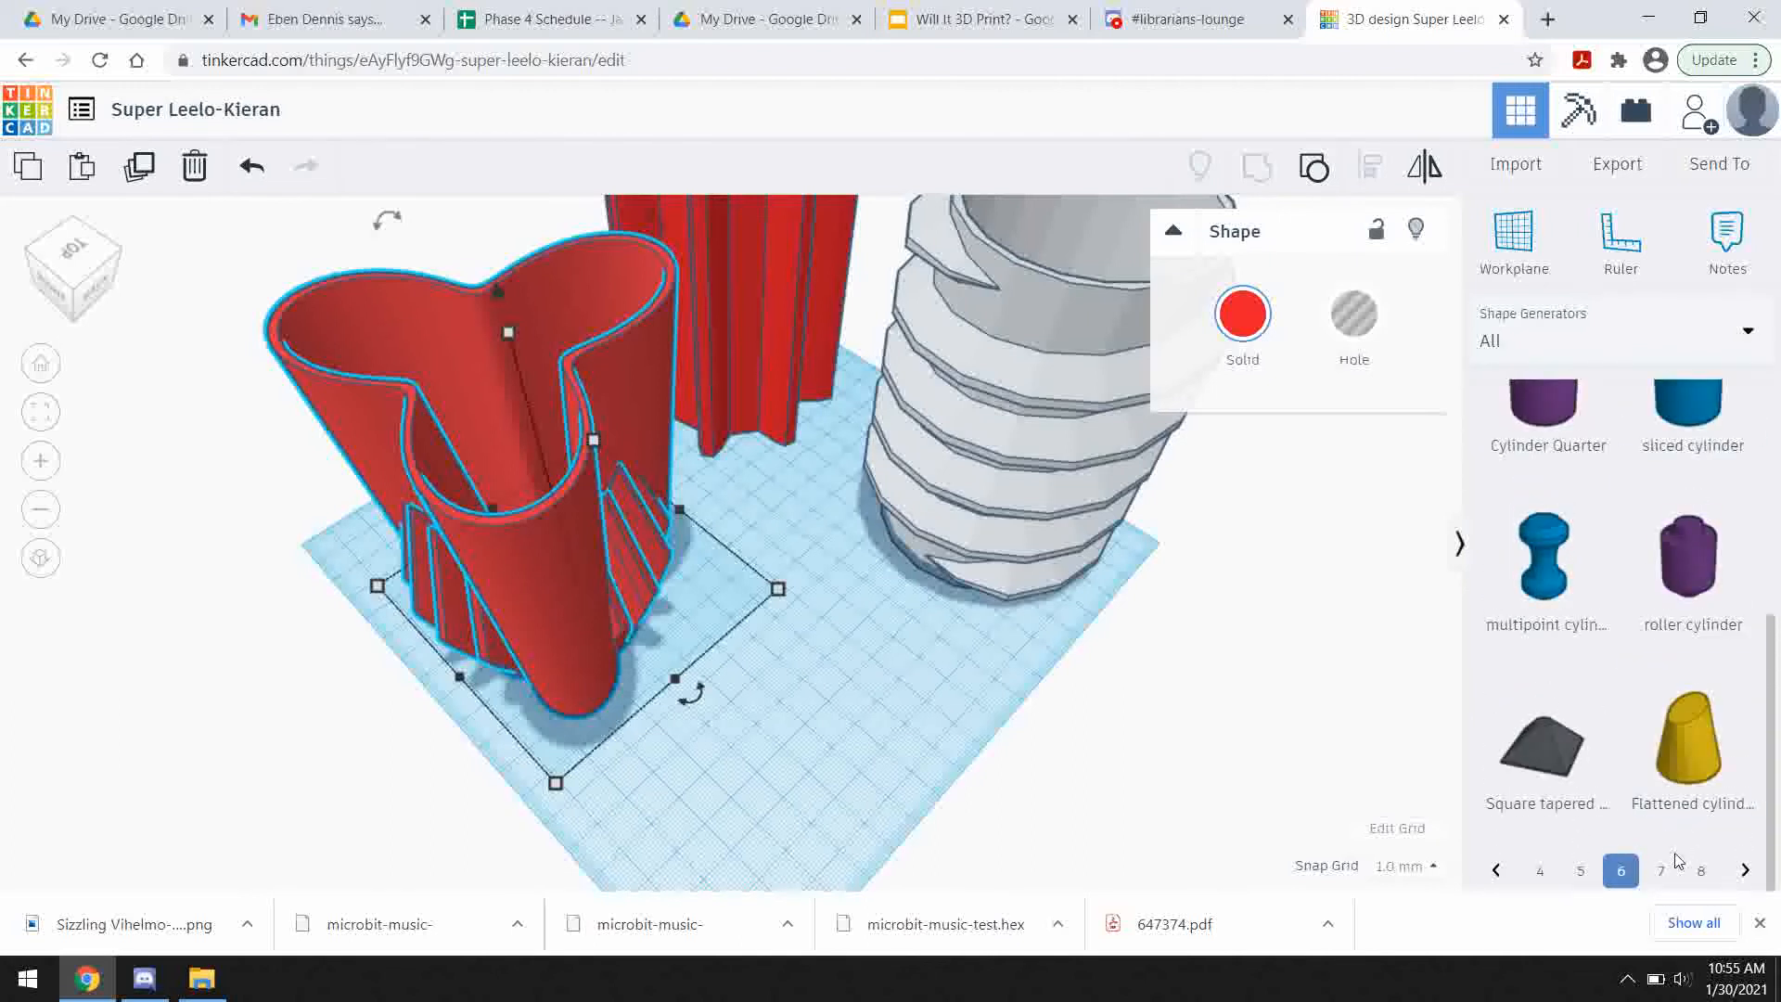
click(1677, 872)
scroll(1627, 770, down, 4)
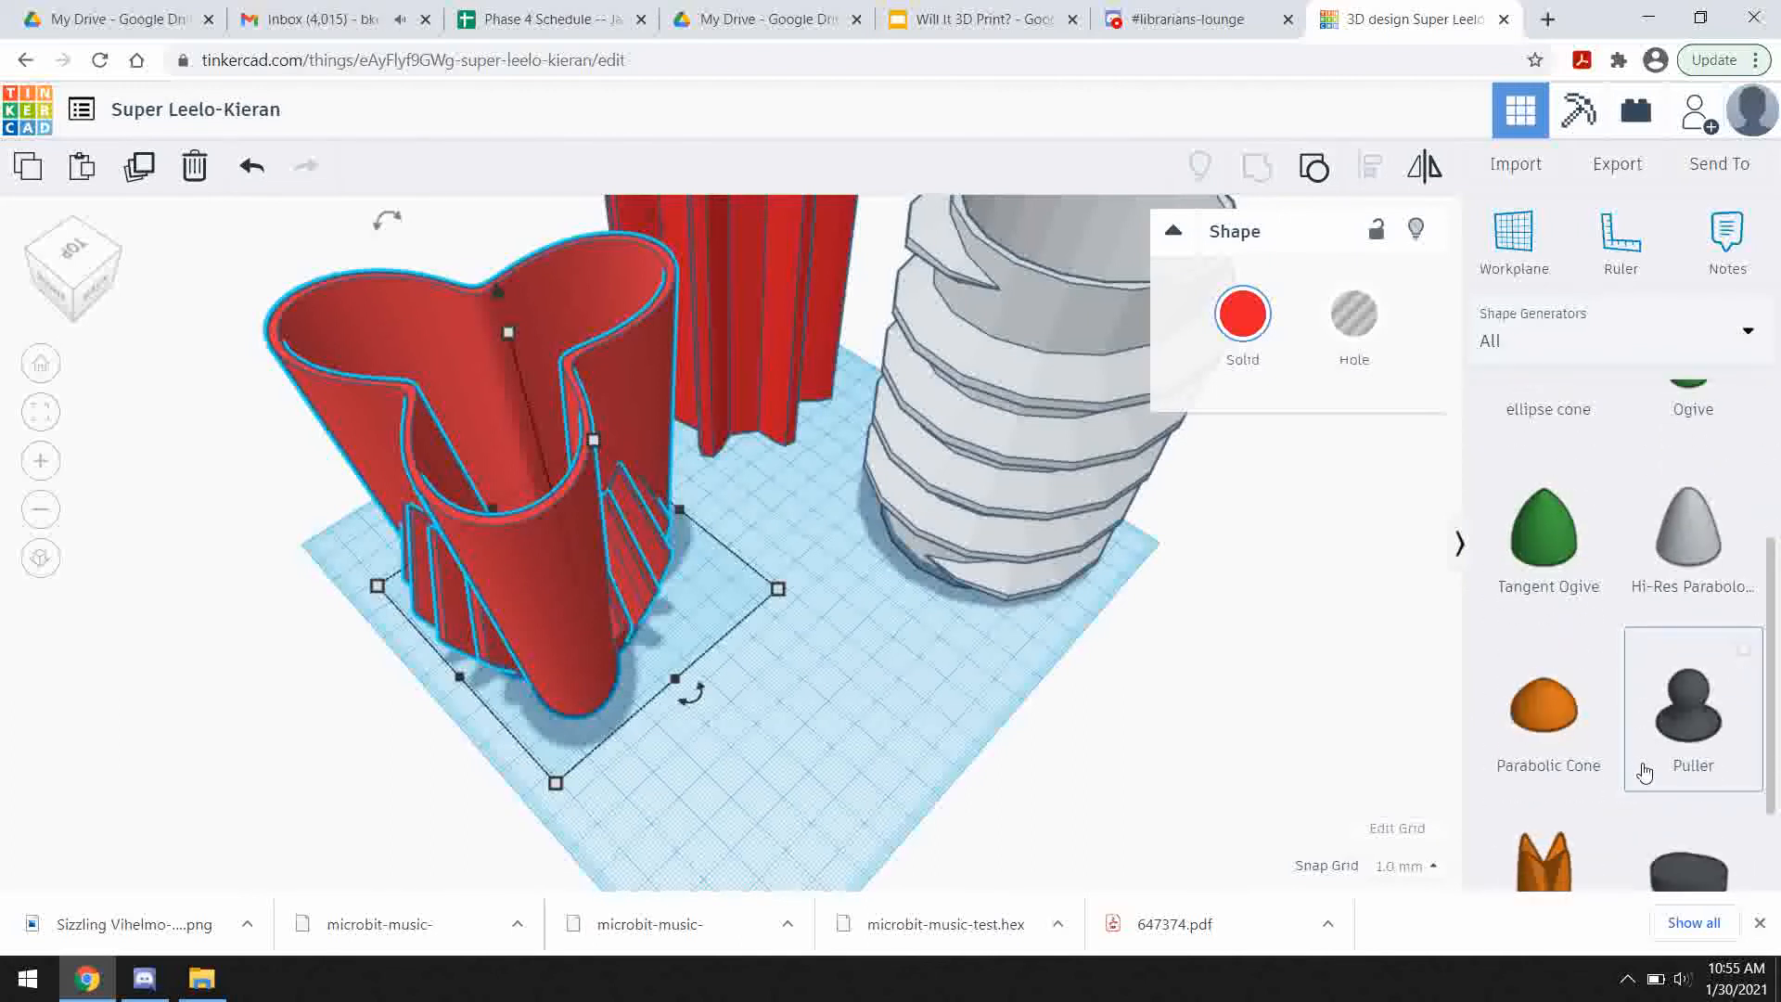
click(1663, 853)
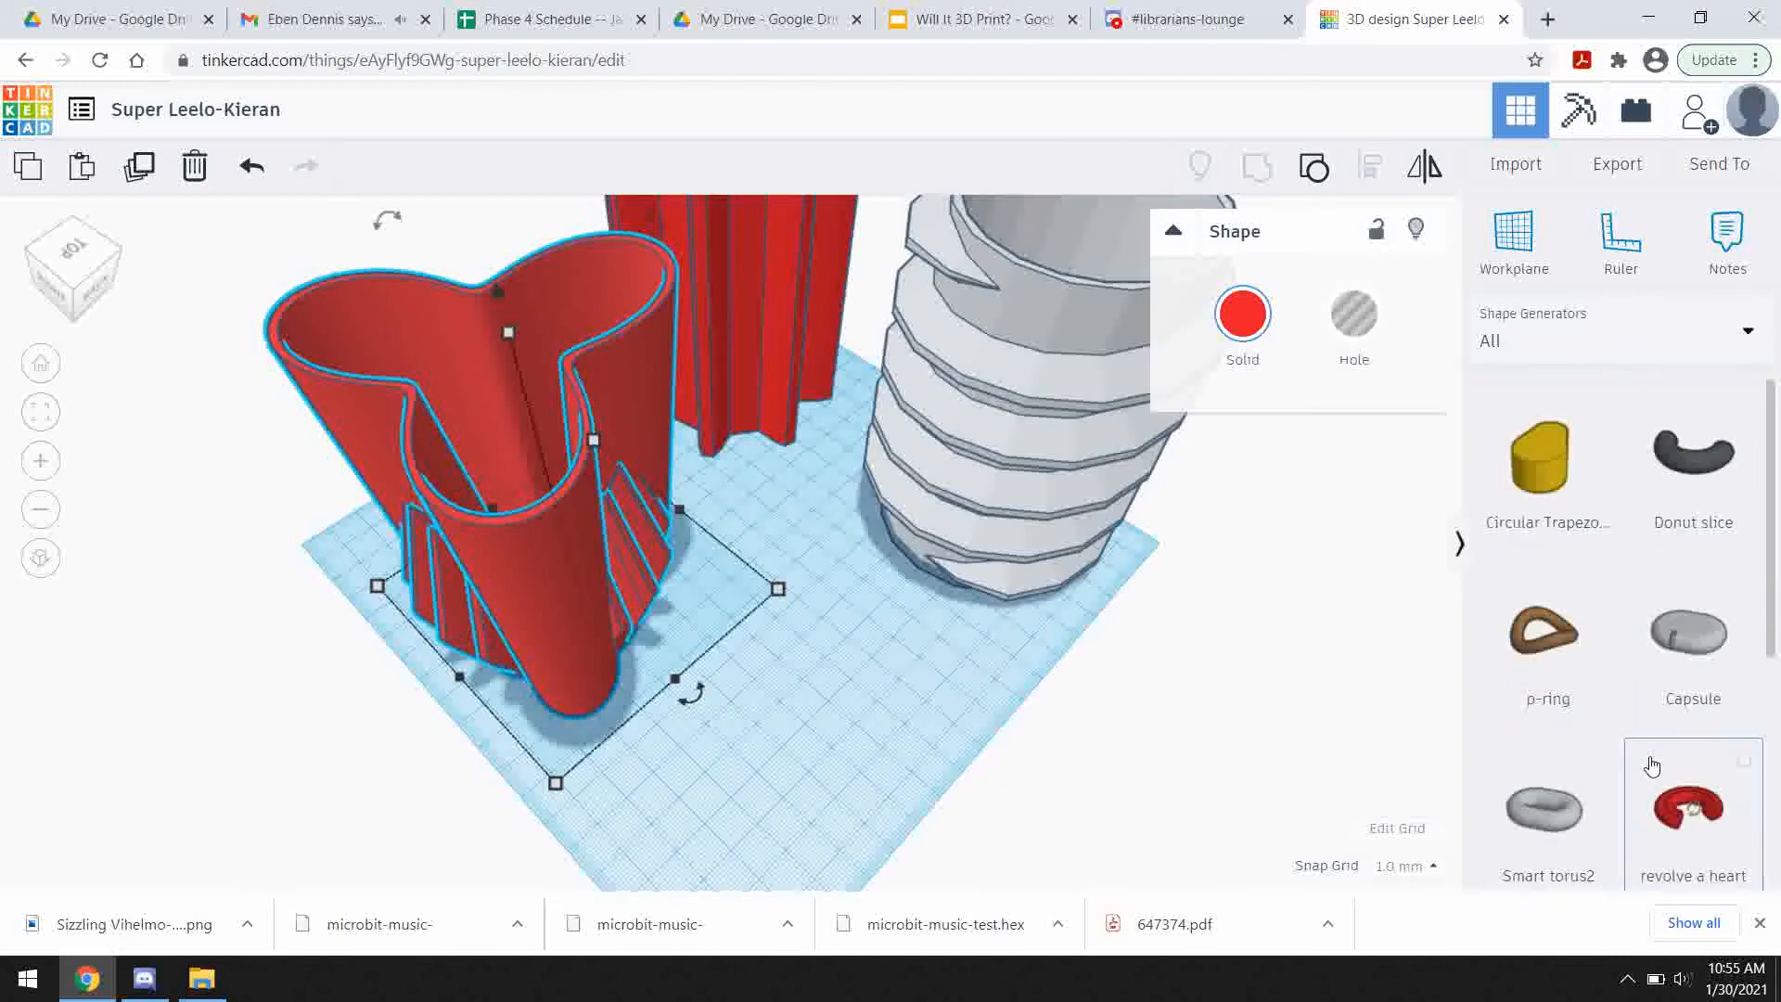
scroll(1651, 769, down, 4)
click(1662, 867)
scroll(1660, 789, down, 4)
click(1662, 876)
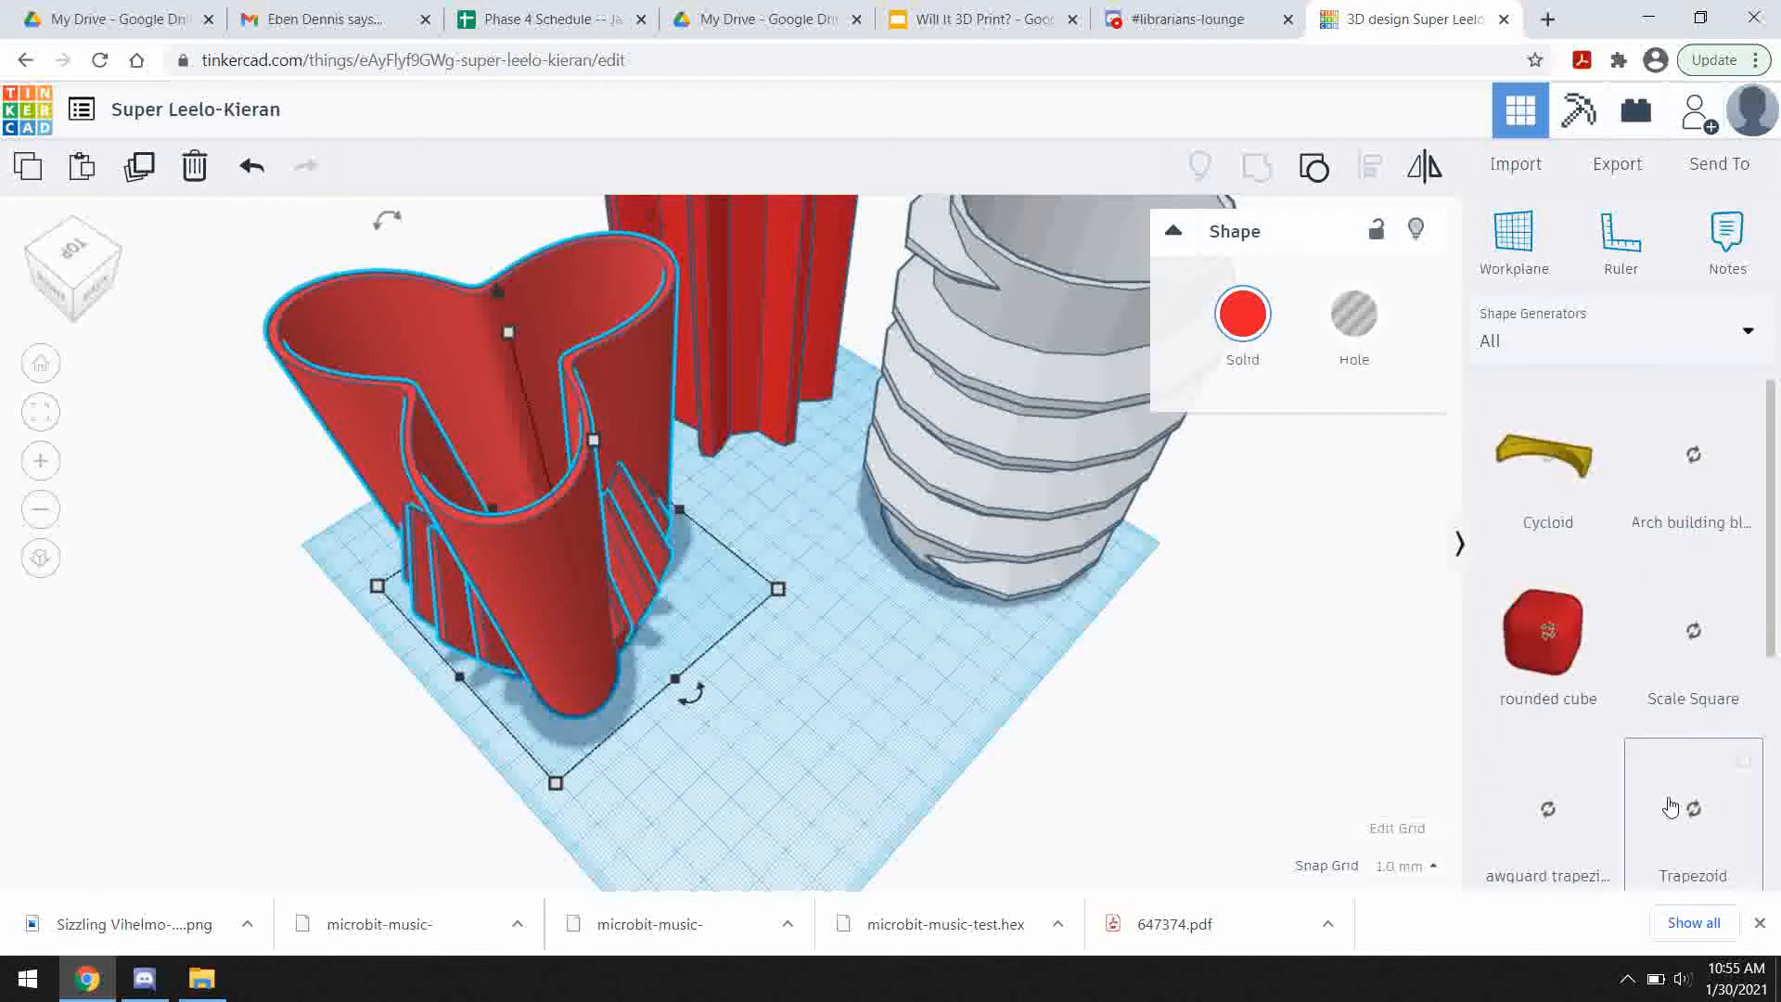
scroll(1665, 807, down, 5)
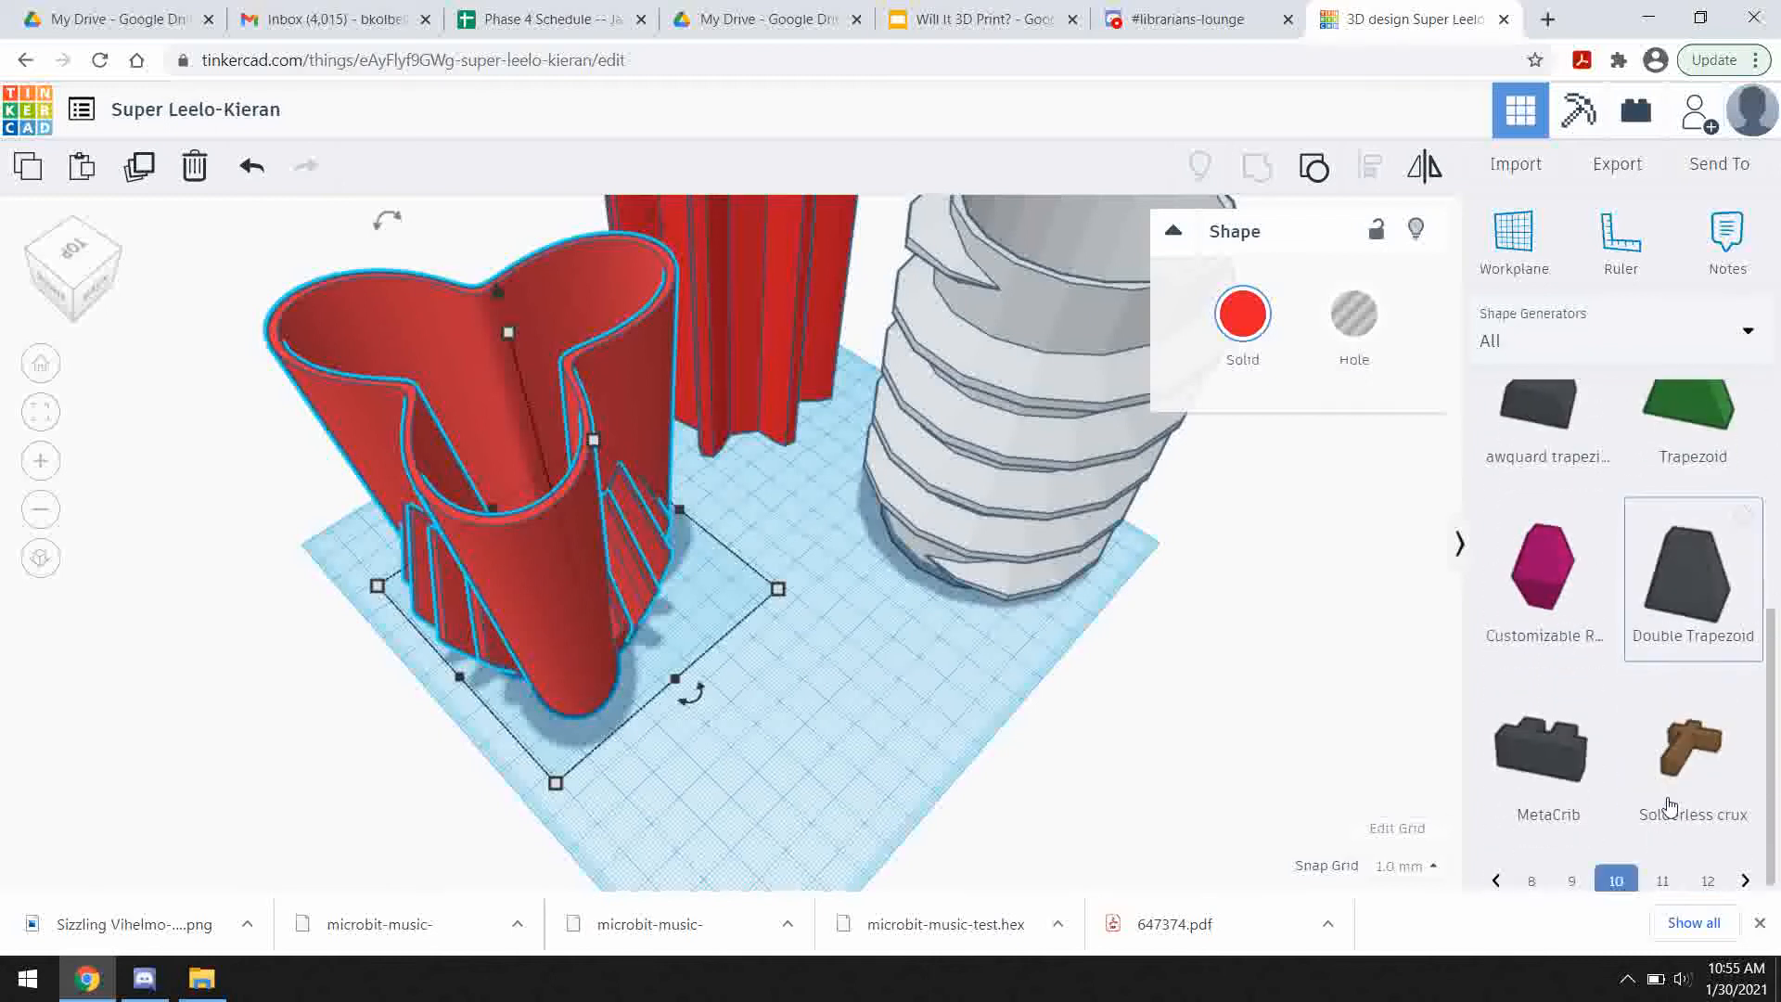
click(1661, 845)
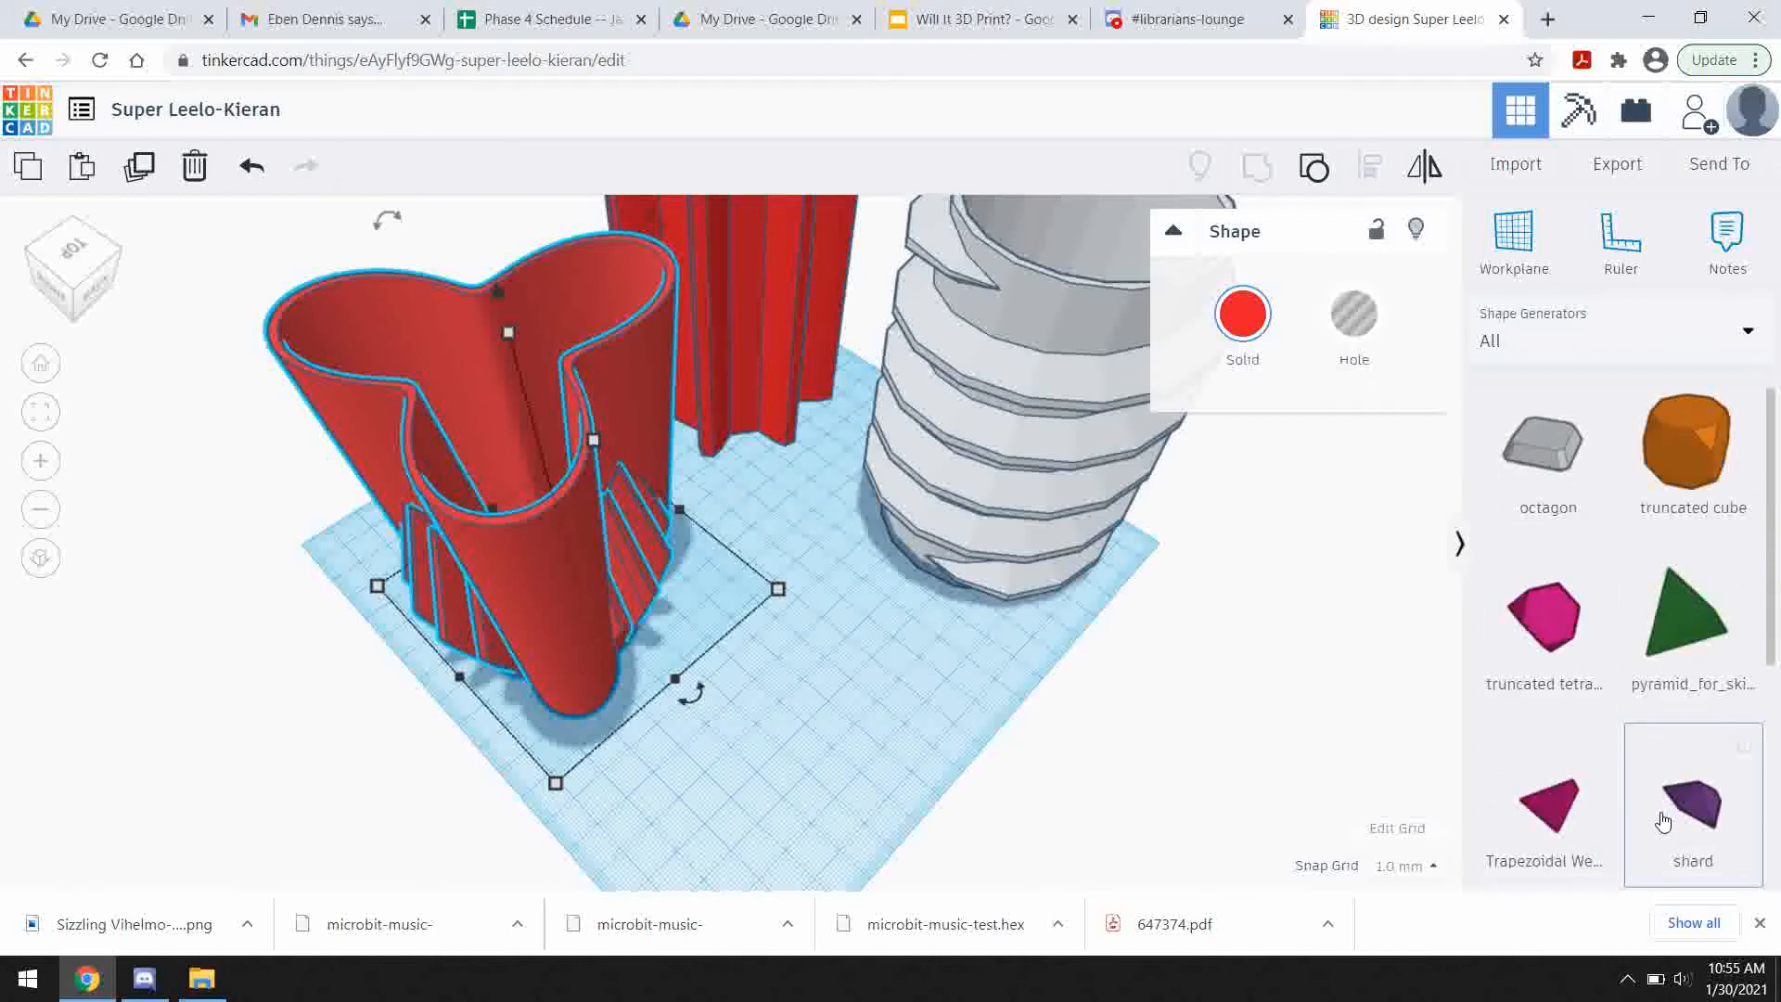
scroll(1665, 830, down, 3)
click(1661, 859)
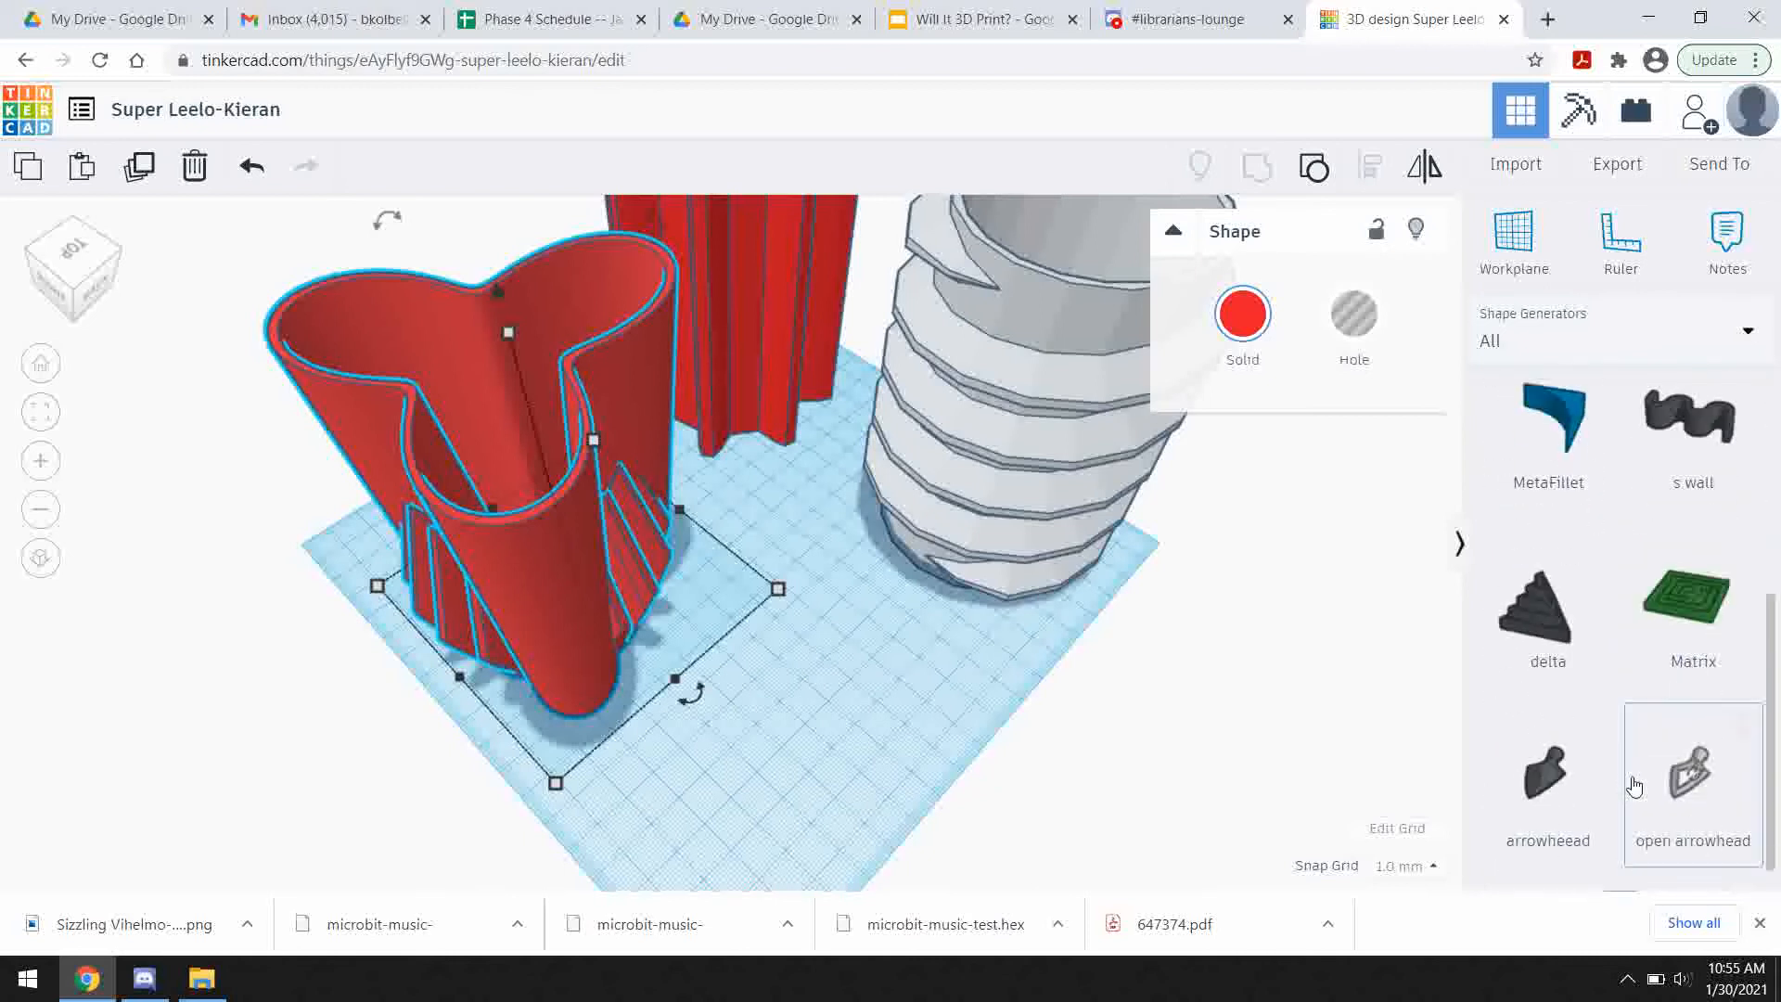
scroll(1671, 824, down, 1)
click(1667, 868)
scroll(1647, 742, down, 3)
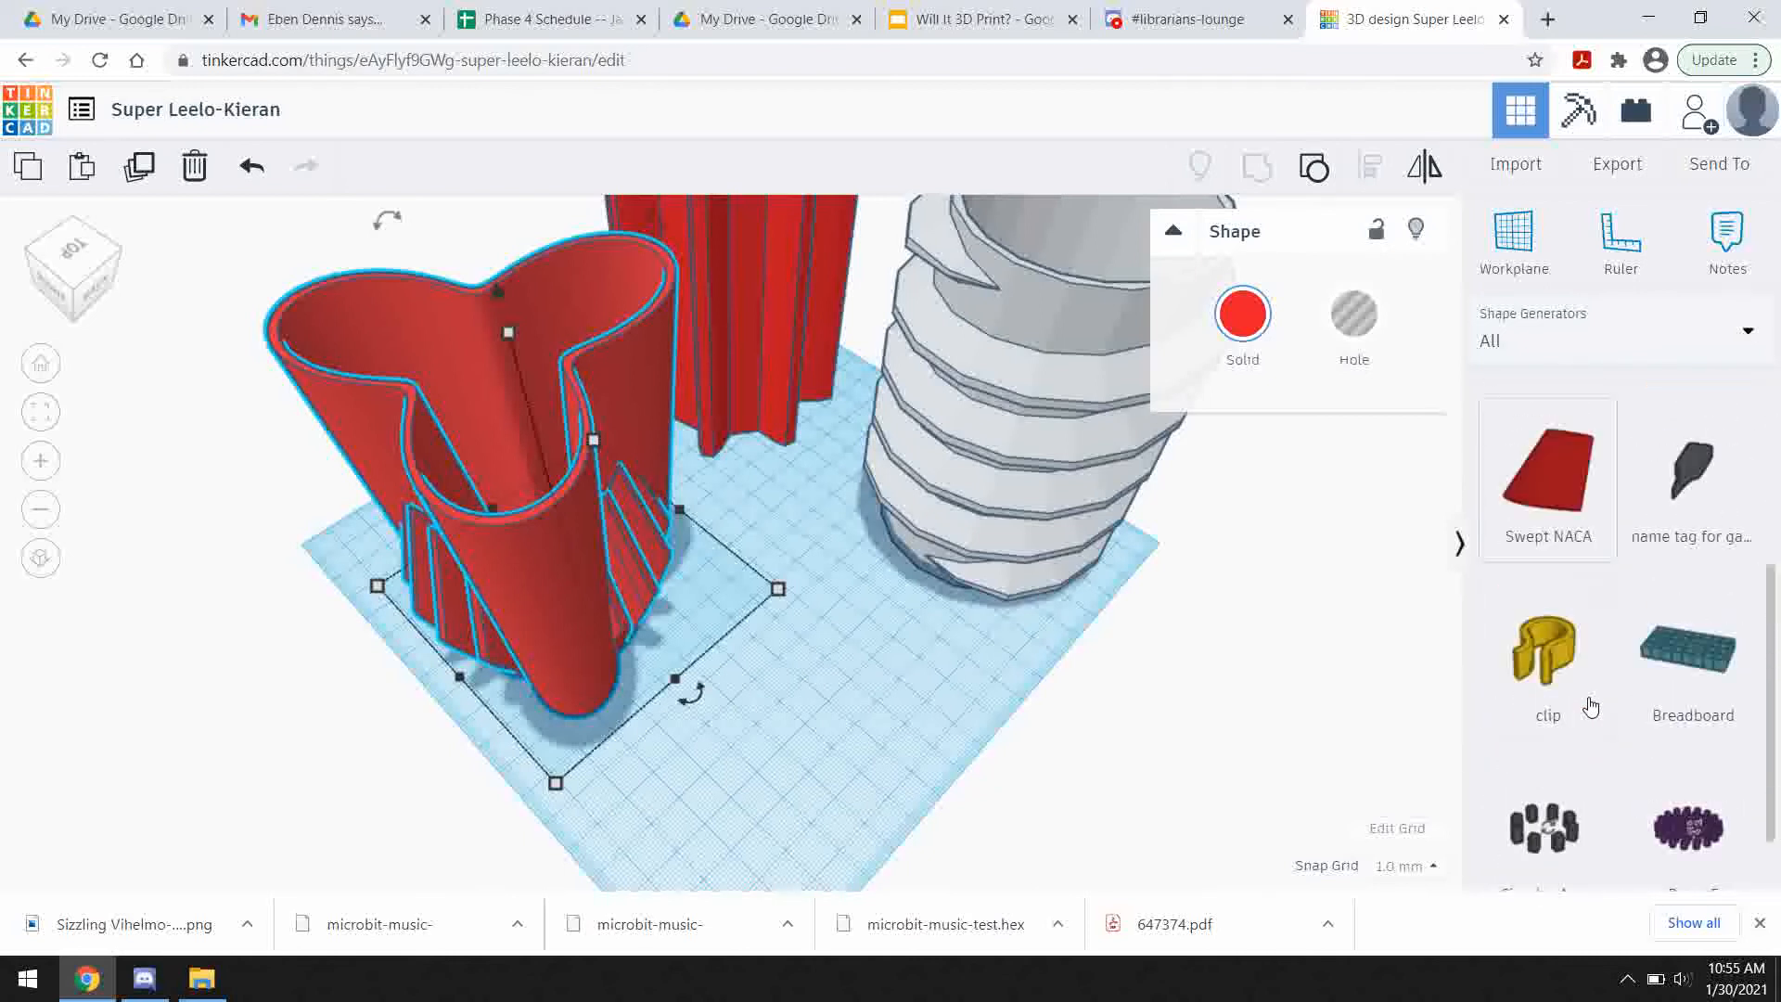
click(1667, 870)
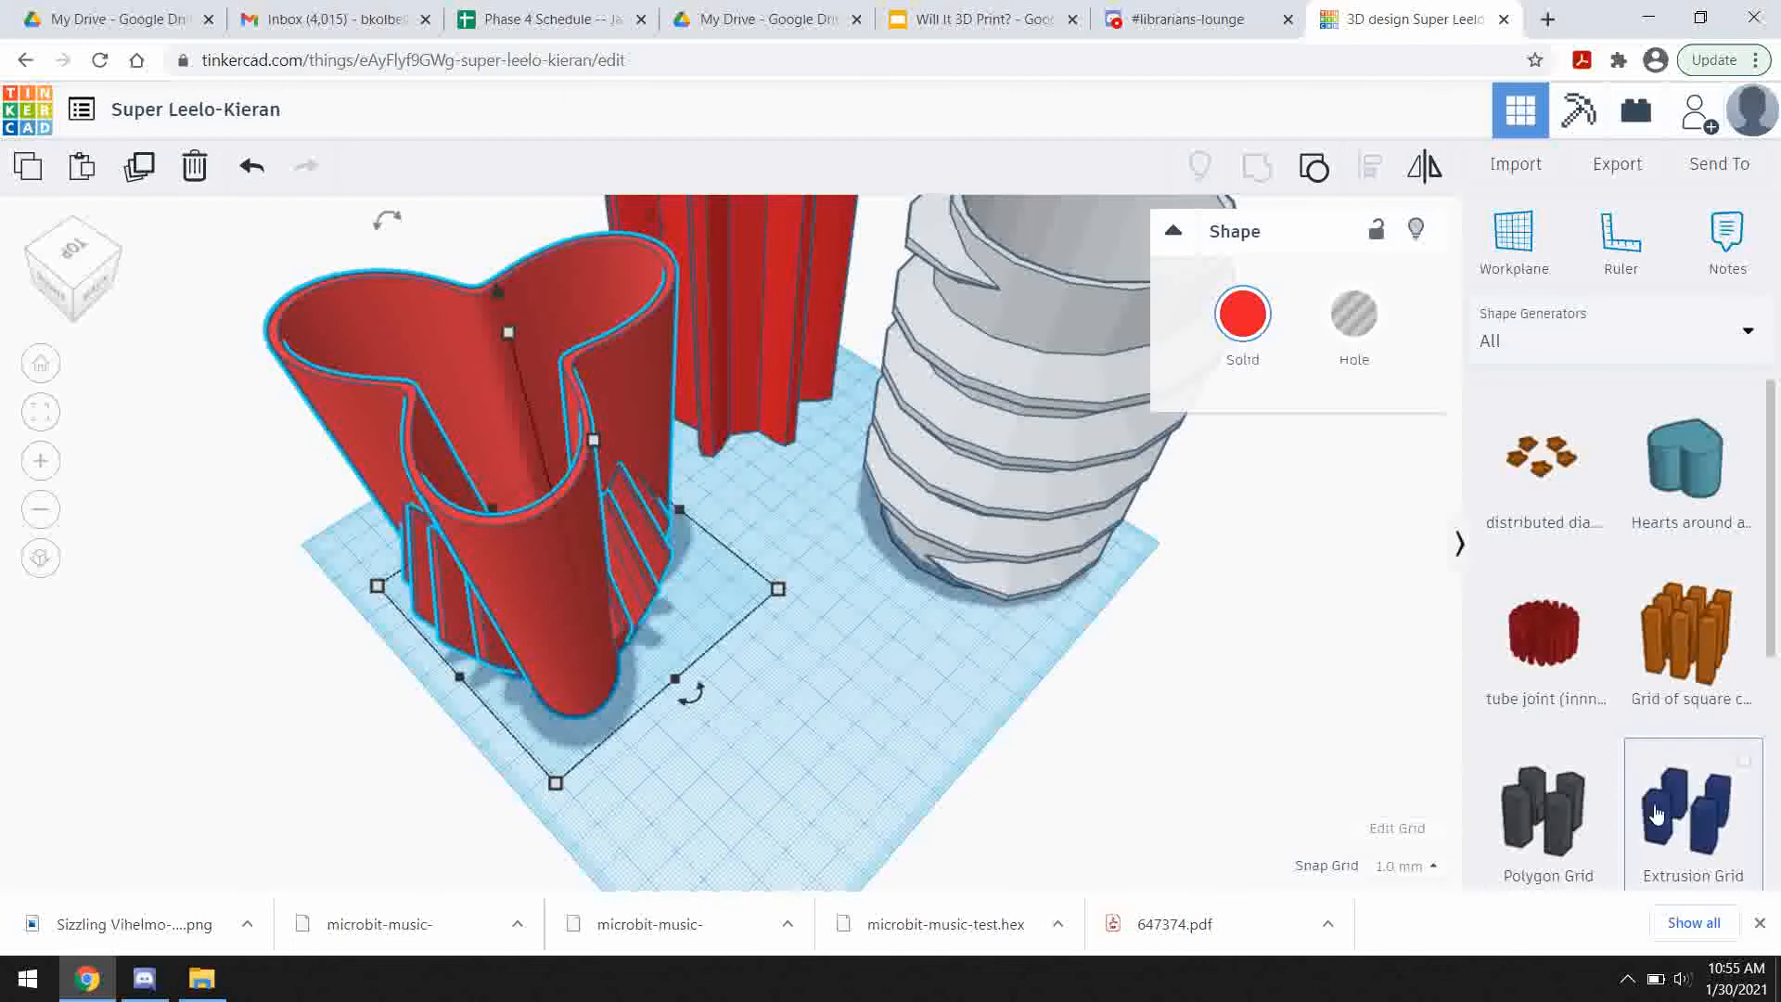
- Place a tube joint shape beside the flower vase and enlarge its footprint to 72 by 72 mm
click(1132, 689)
click(655, 661)
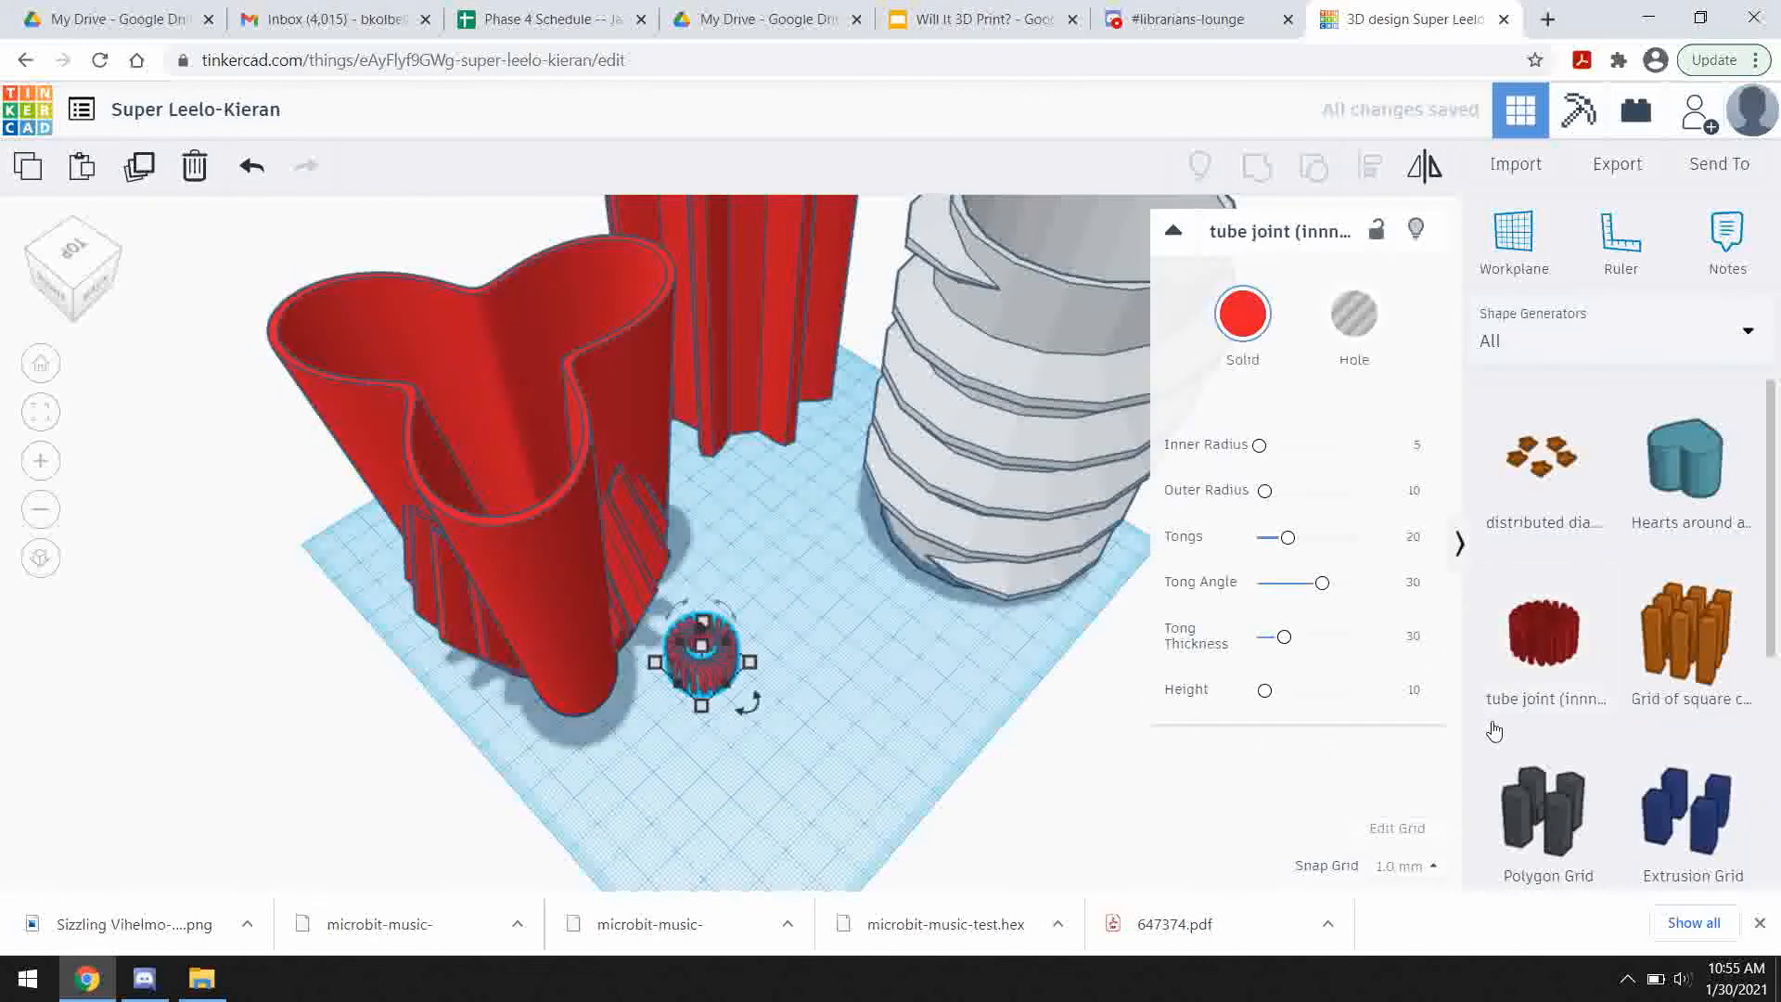
scroll(1521, 751, down, 5)
drag(702, 710, 703, 866)
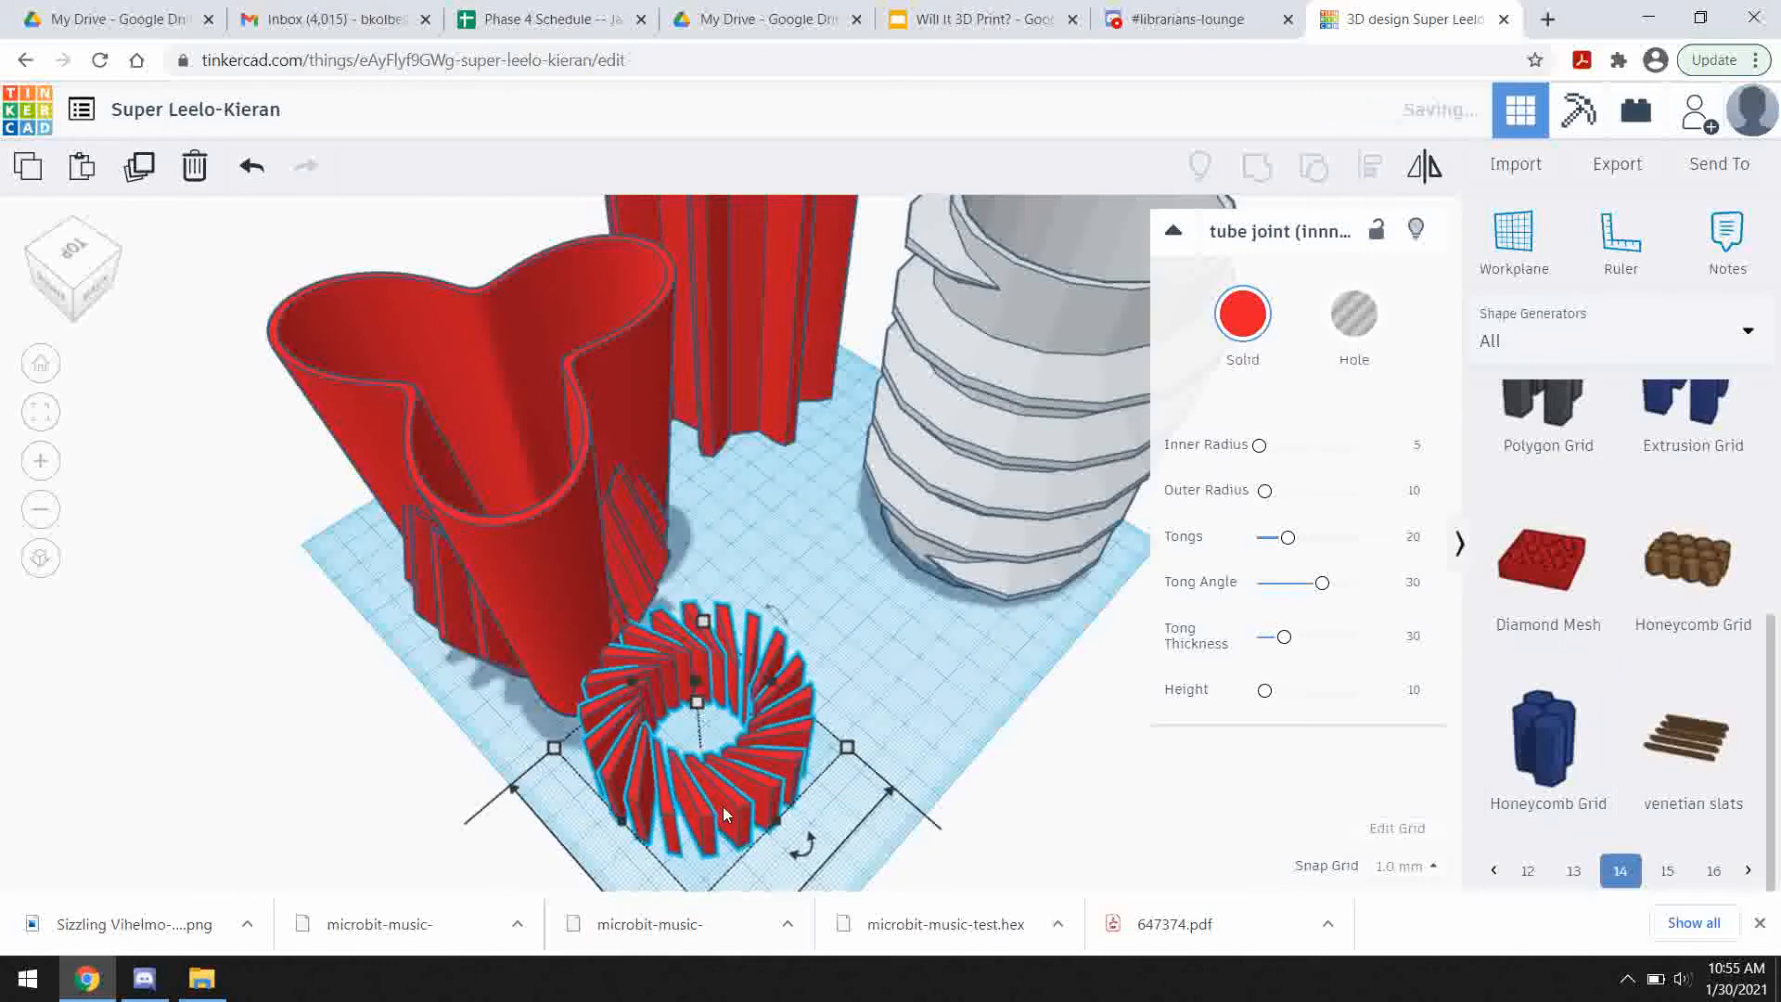
scroll(738, 774, down, 3)
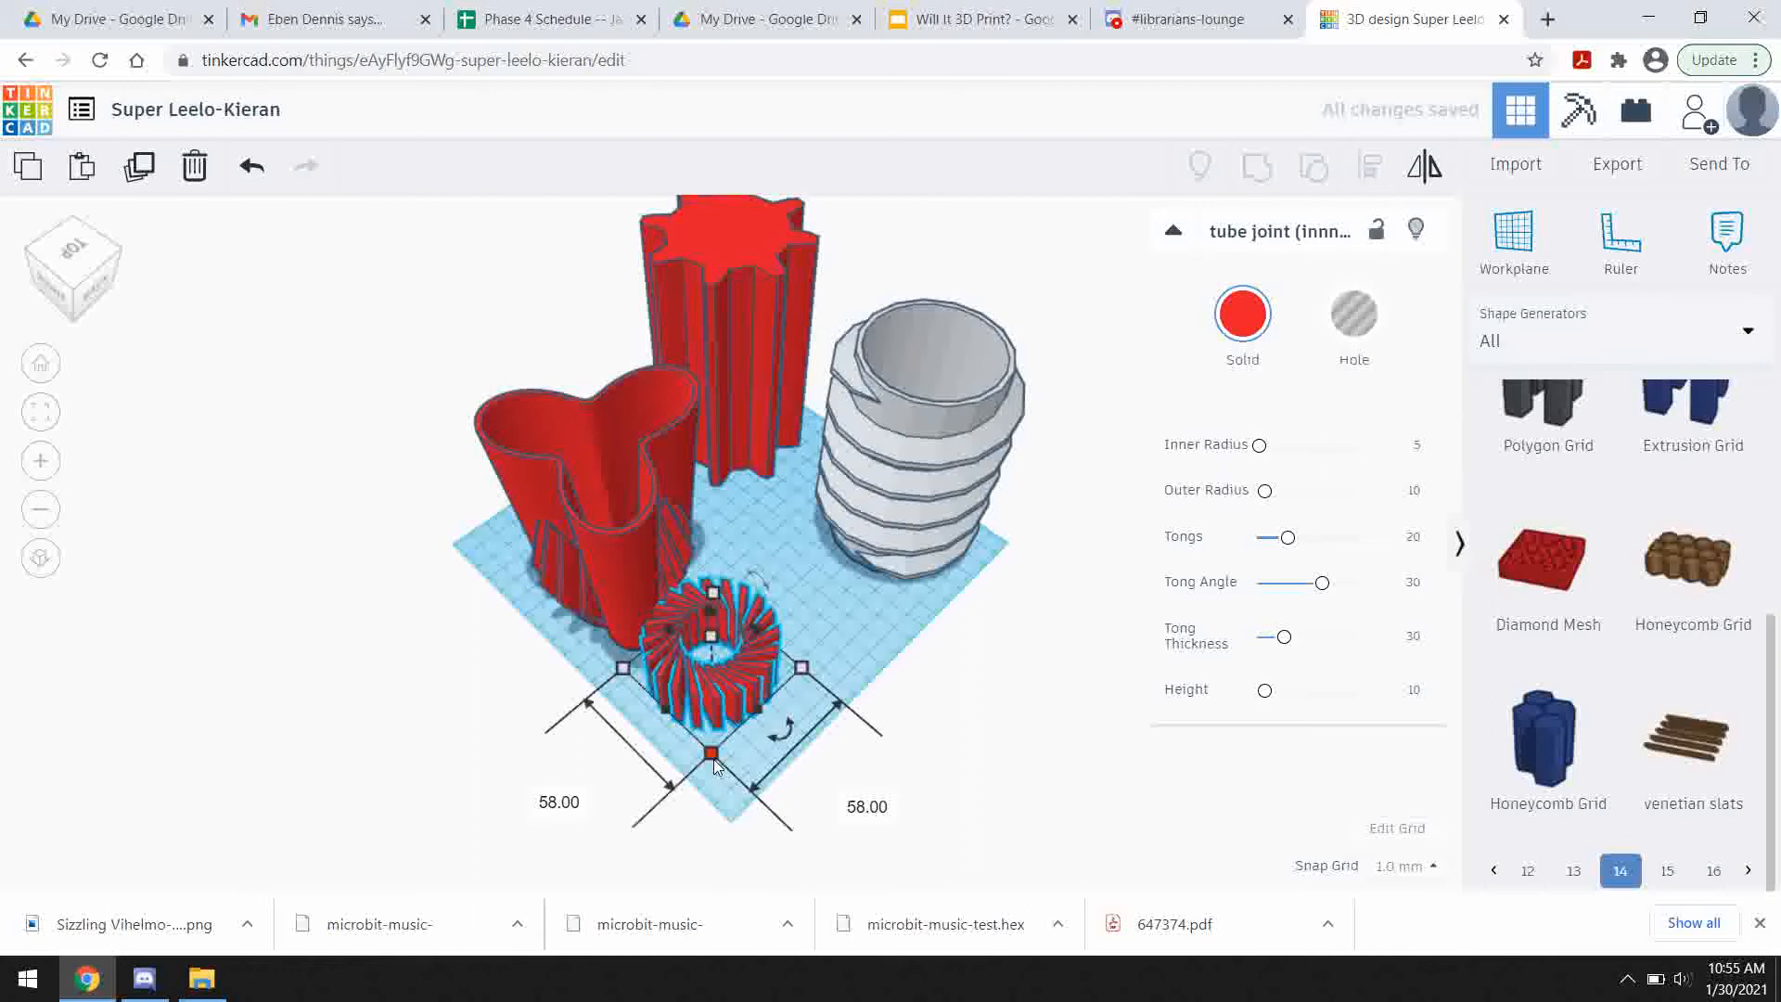
drag(712, 752, 707, 782)
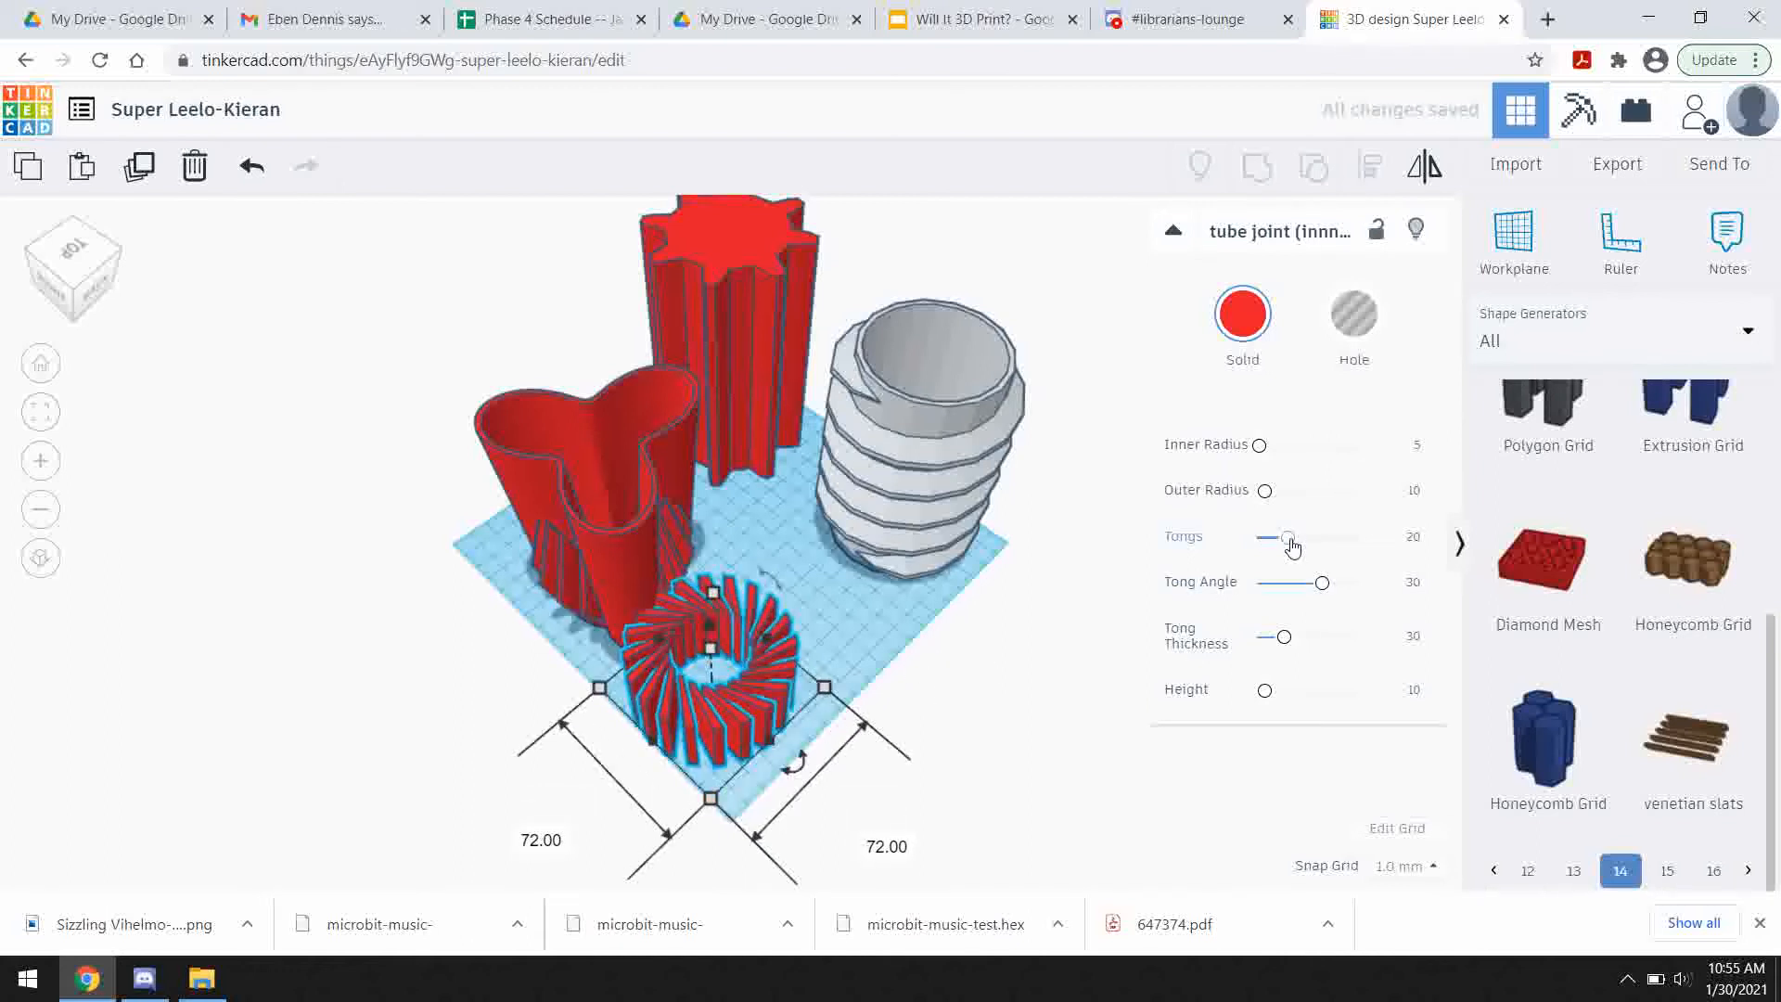
- Set the tube joint to 11 tongs, tong angle 62 and tong thickness 50.5, and enlarge its footprint to about 94 mm square
drag(1284, 545, 1342, 589)
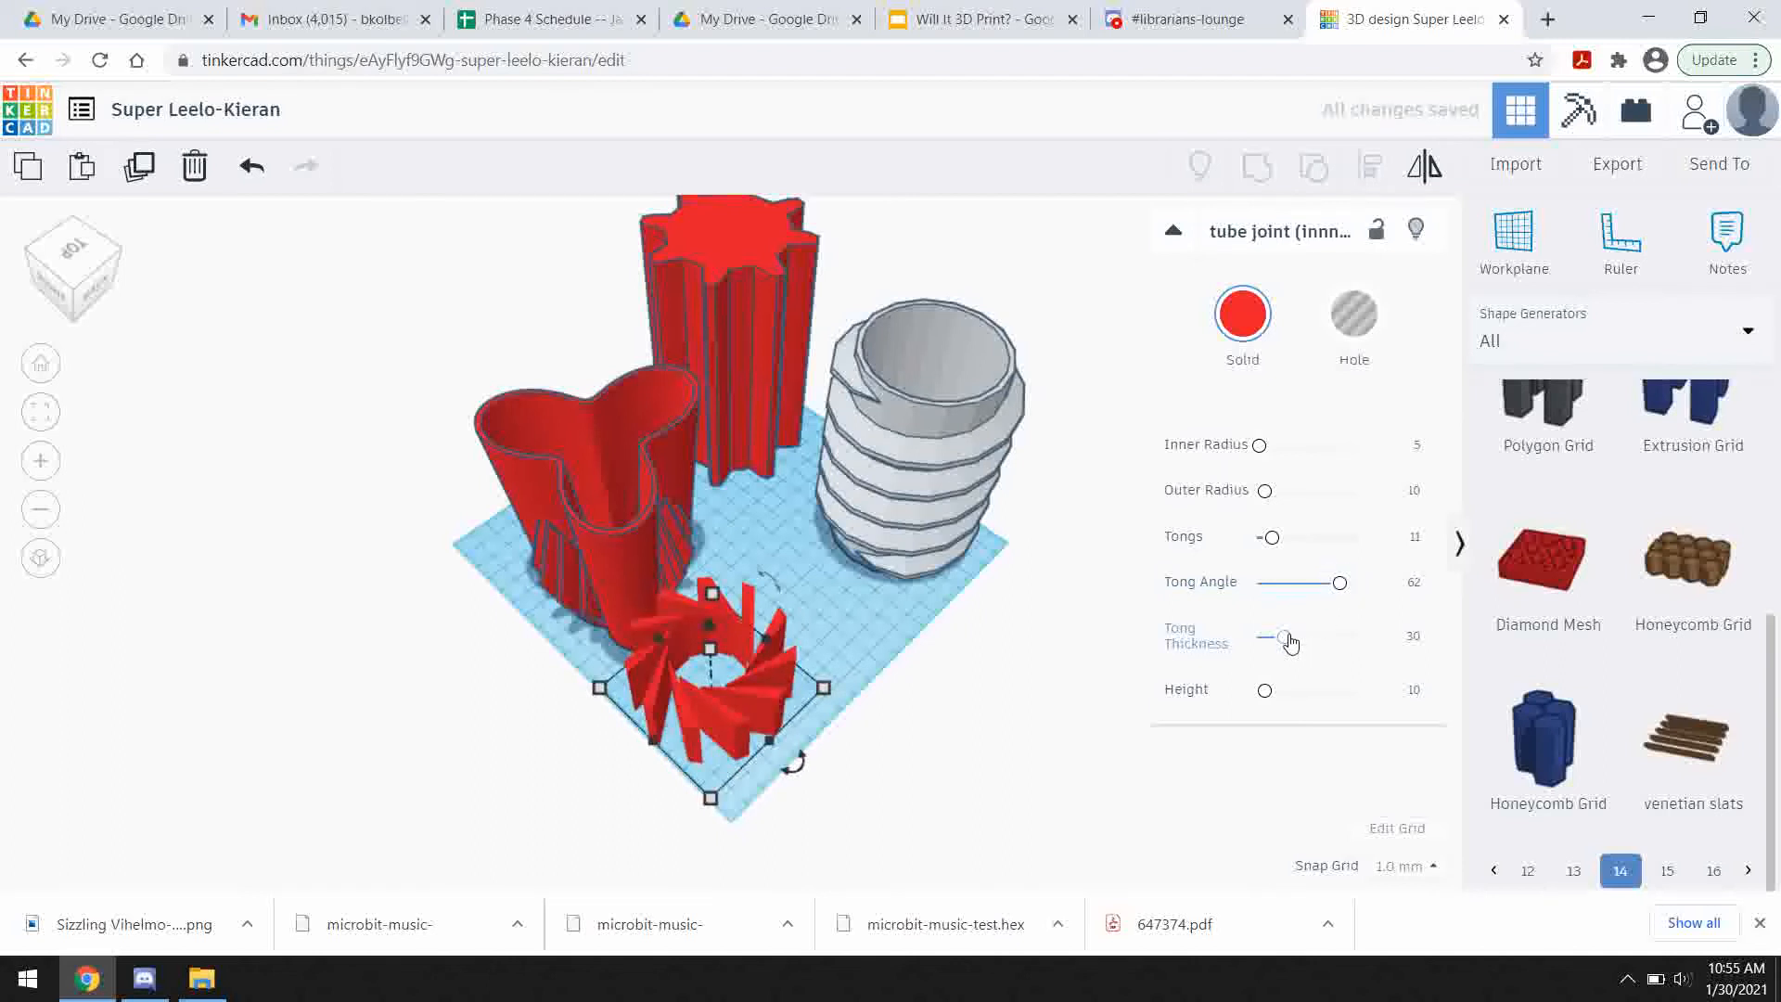
mouse_move(1304, 646)
mouse_down()
mouse_move(1290, 647)
mouse_move(1312, 647)
mouse_up()
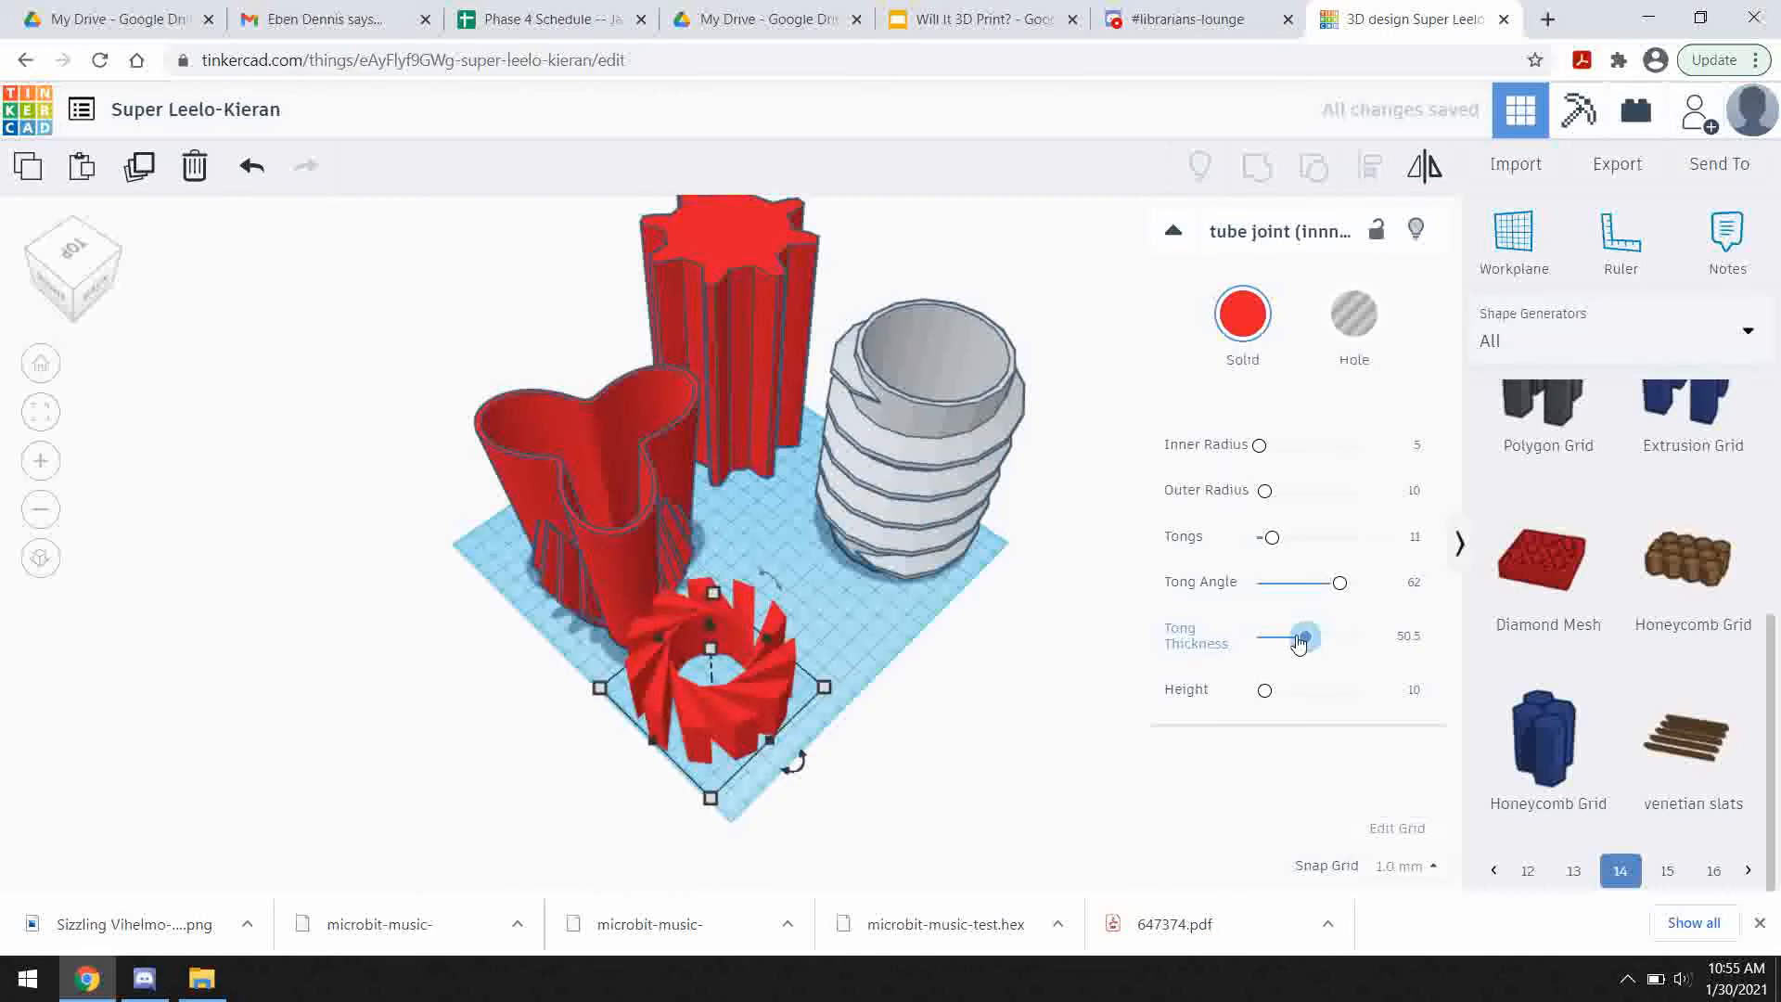
drag(747, 703, 756, 813)
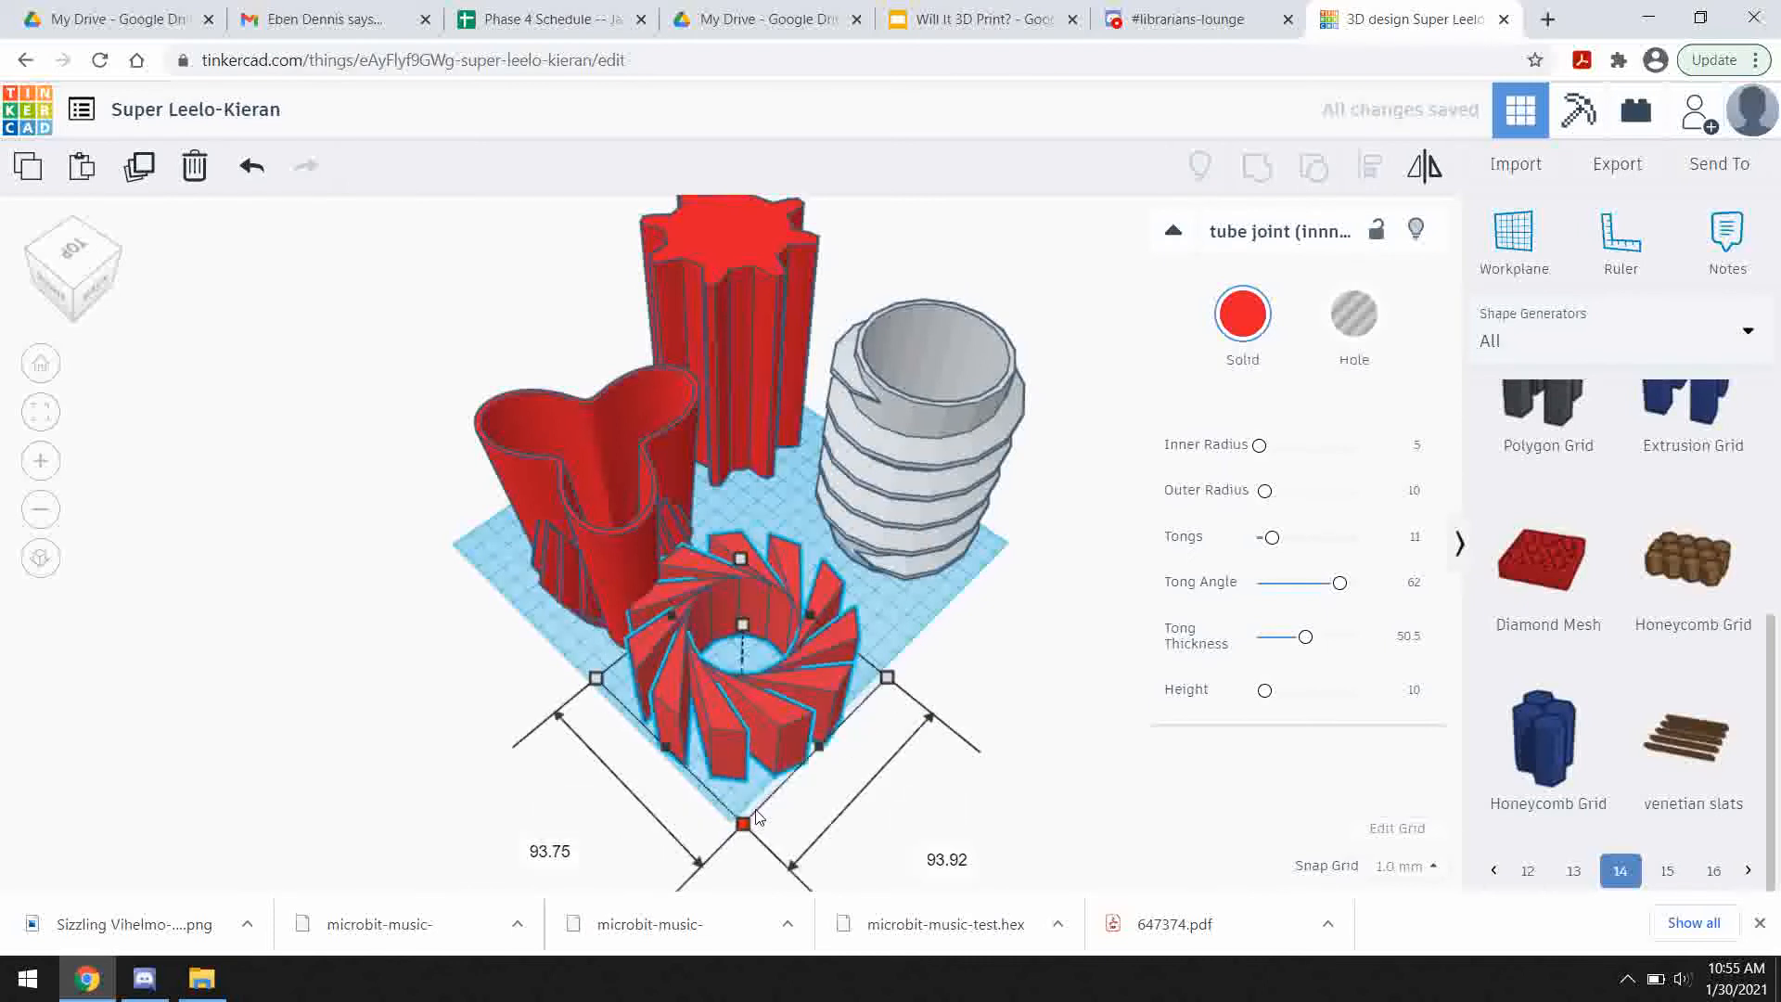
- Move the tube joint around the hollow flower vase and stretch it up to roughly the vase's height
drag(781, 694, 643, 590)
right_drag(457, 605, 651, 610)
drag(709, 670, 709, 675)
right_drag(488, 658, 619, 698)
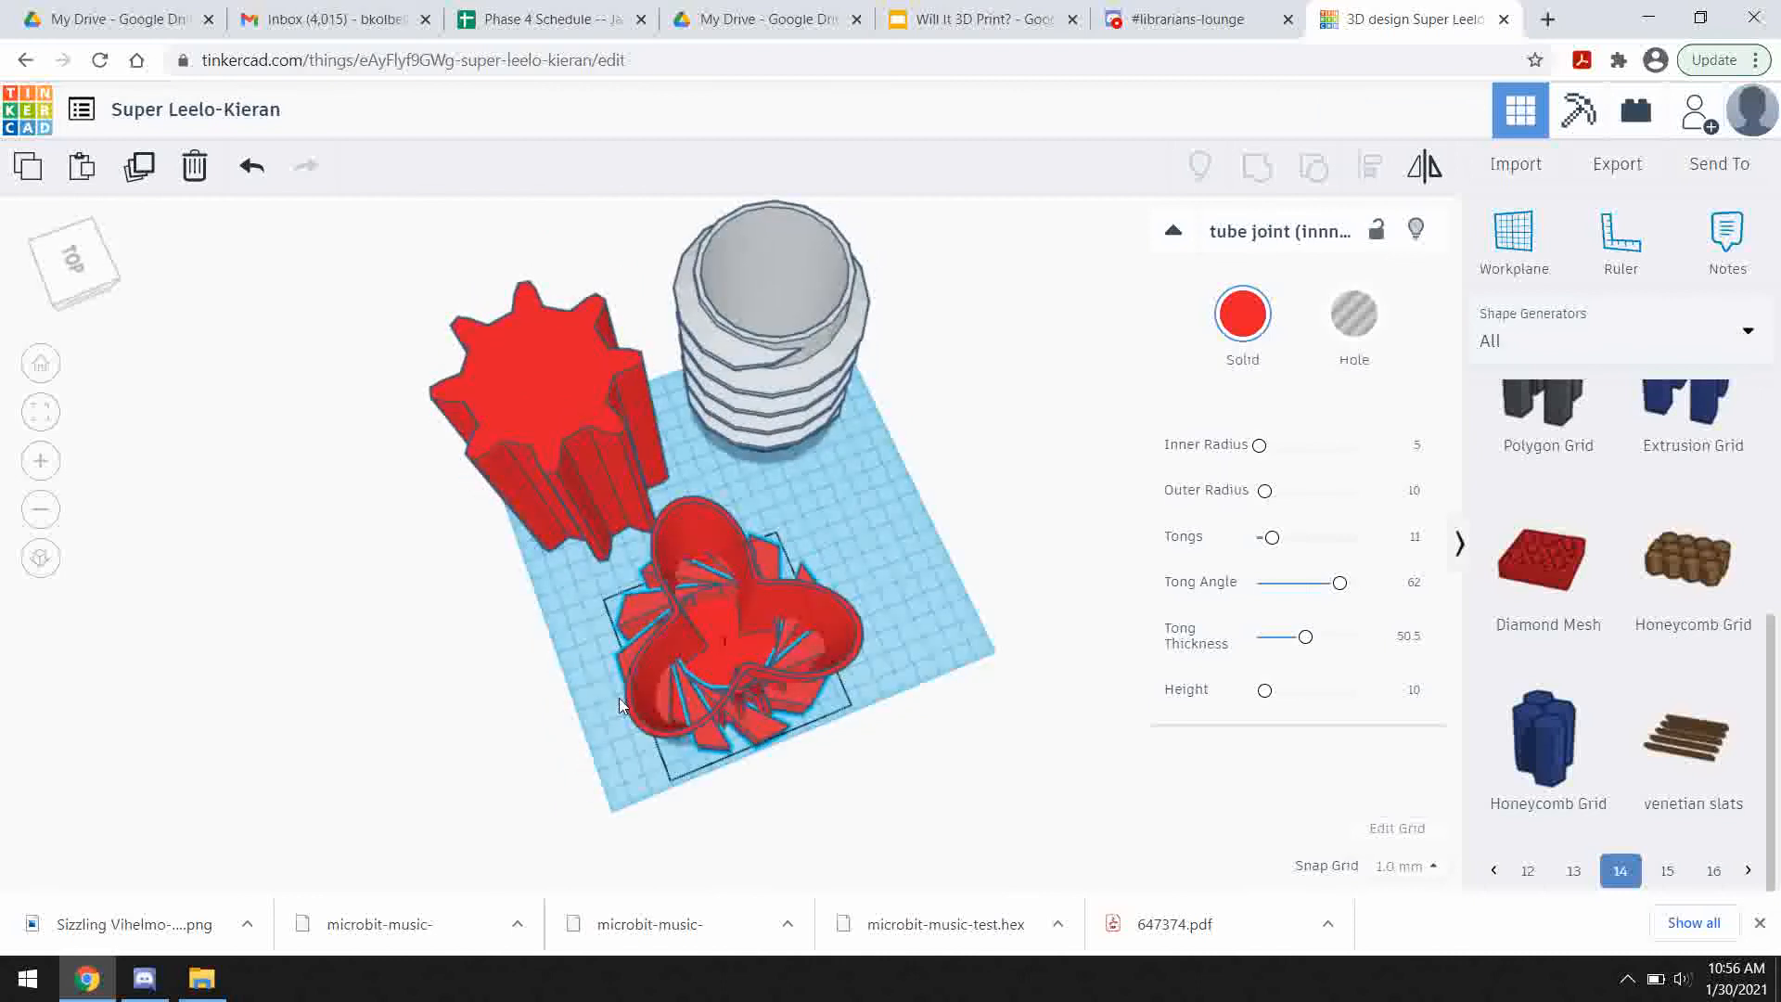
mouse_move(725, 643)
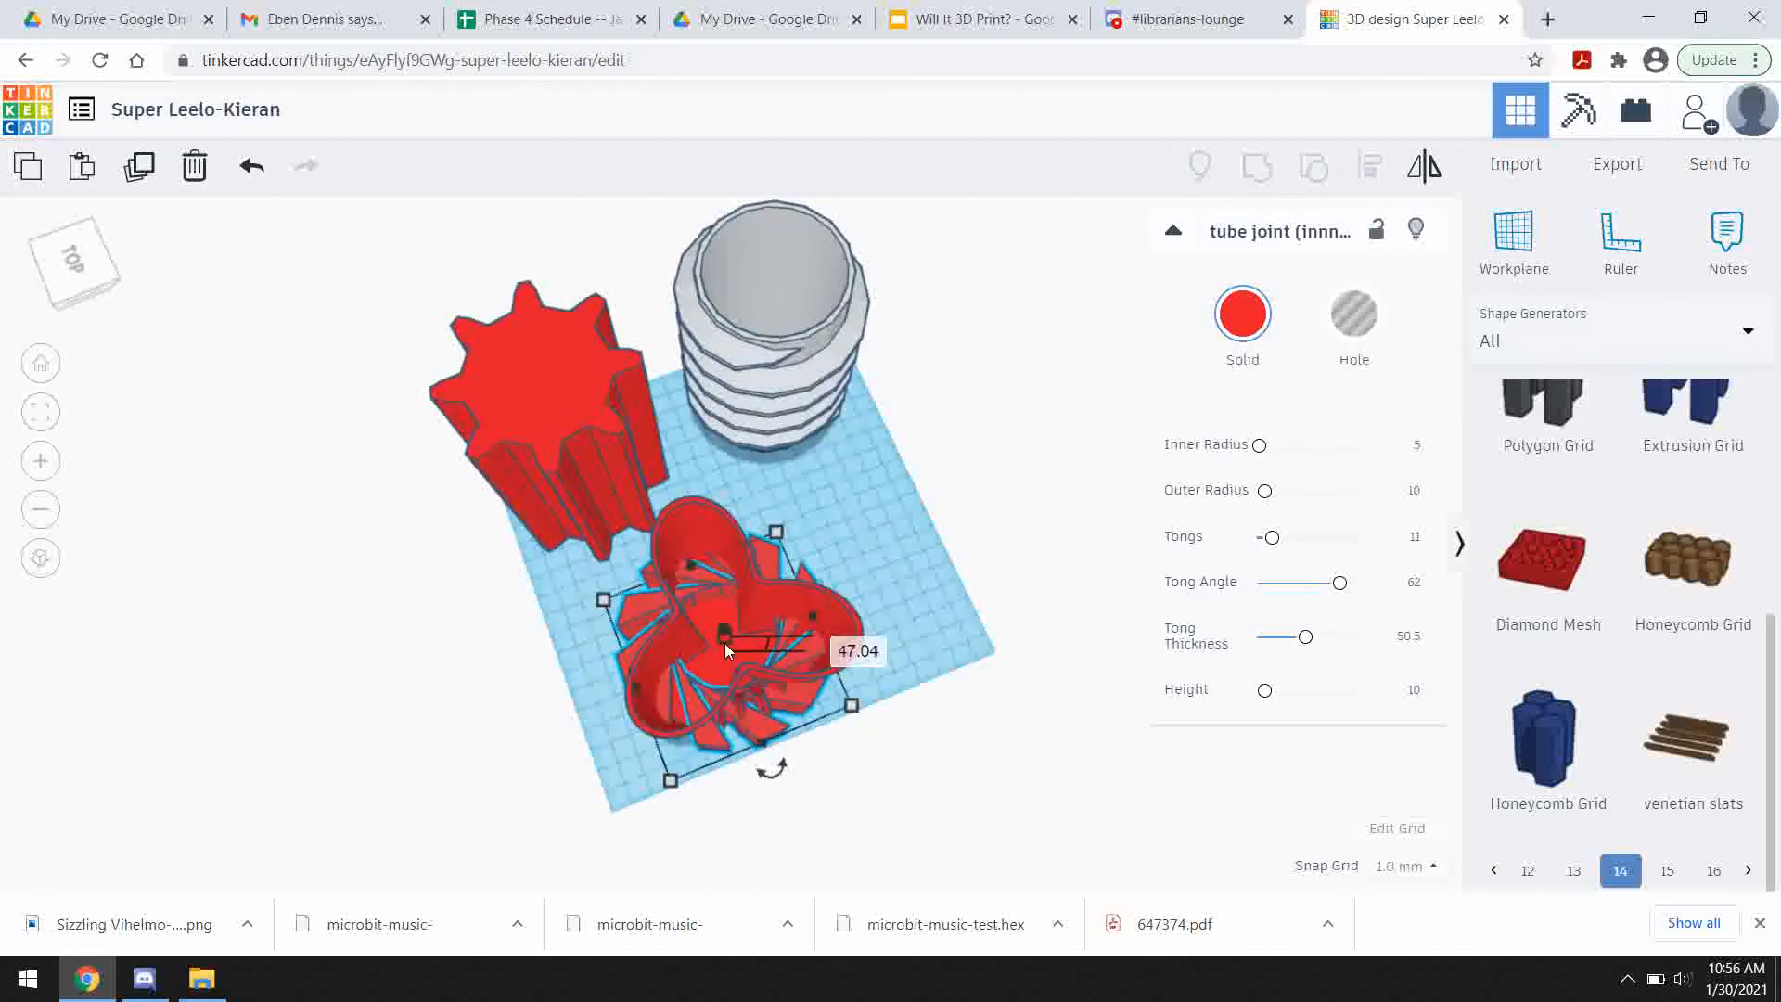
right_drag(731, 654, 725, 617)
drag(722, 616, 707, 569)
right_drag(638, 672, 687, 687)
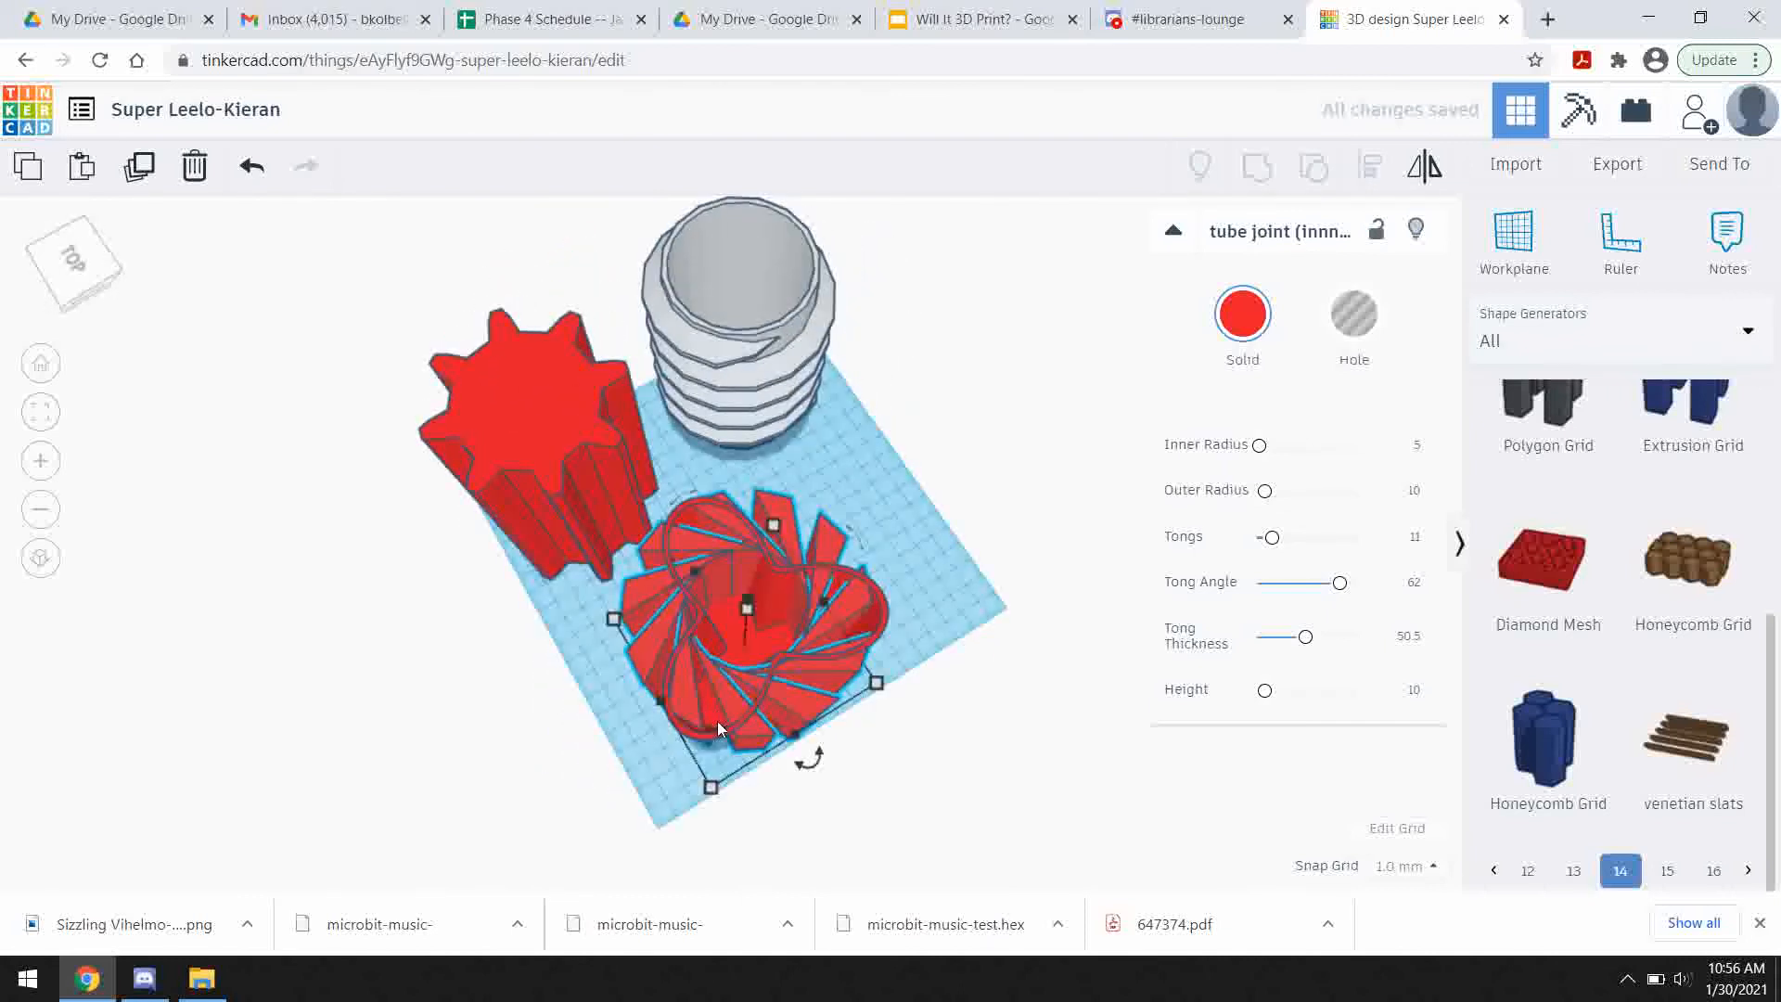
- Group the tube joint with the hollow flower vase
scroll(805, 660, up, 3)
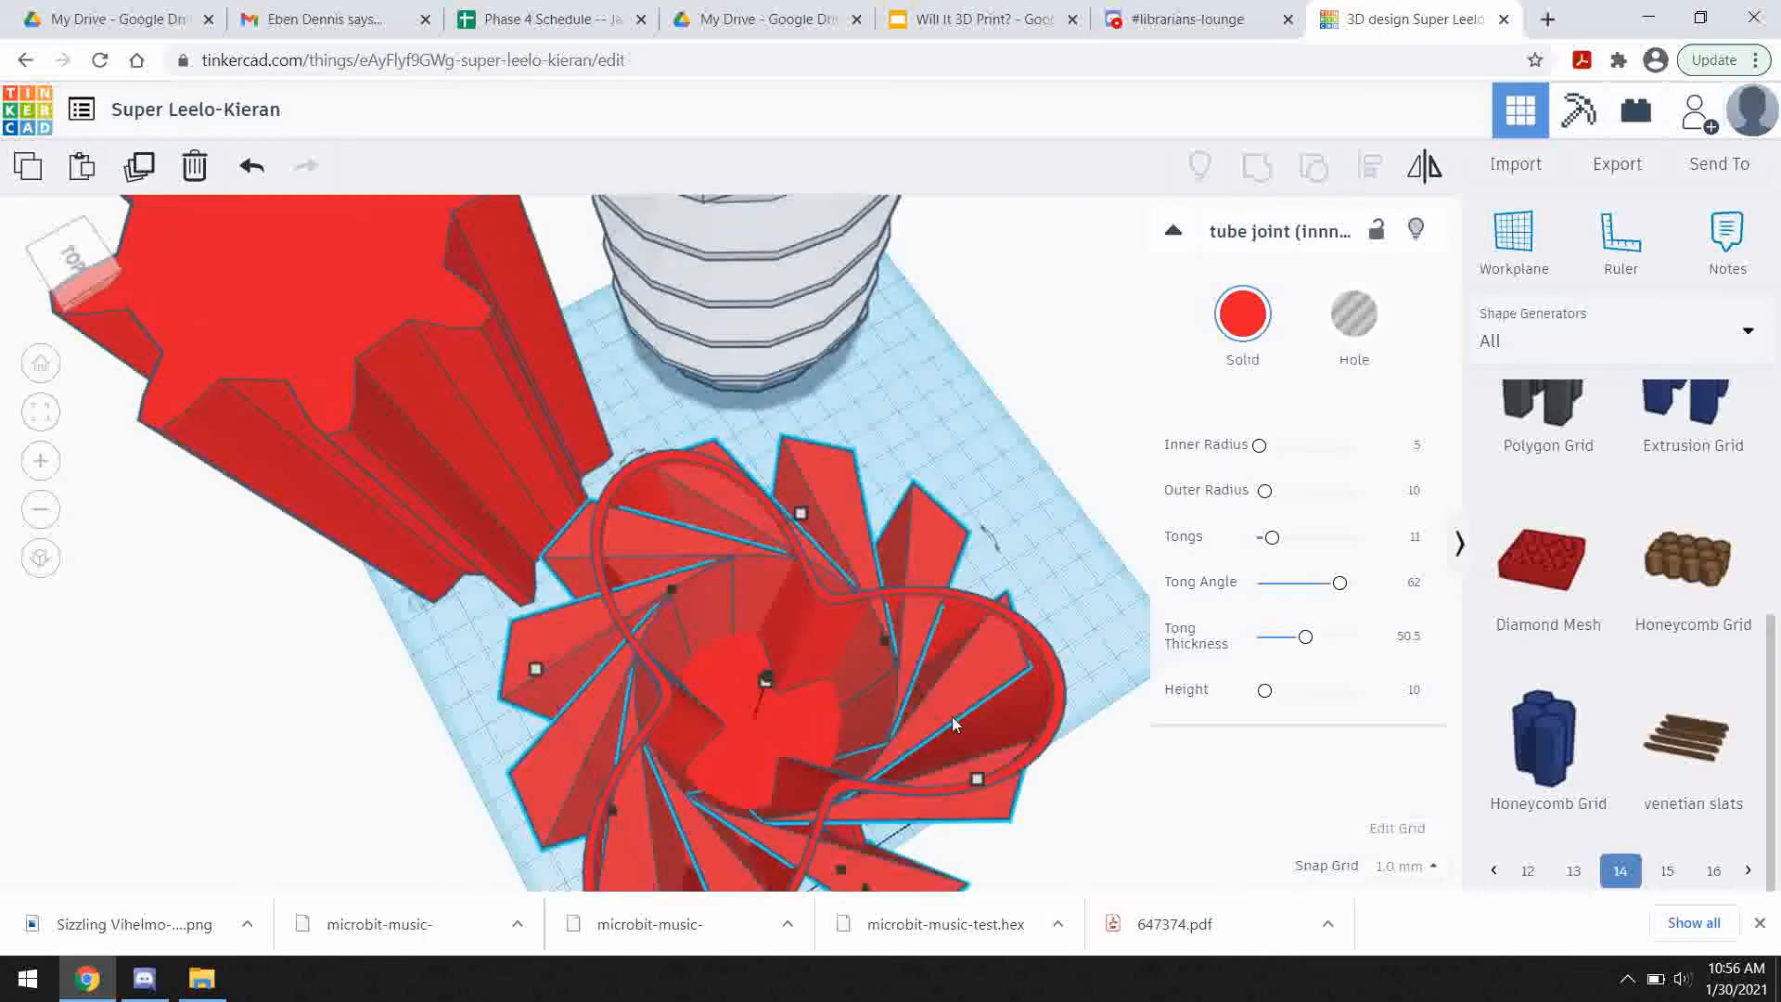
scroll(827, 708, down, 5)
click(931, 553)
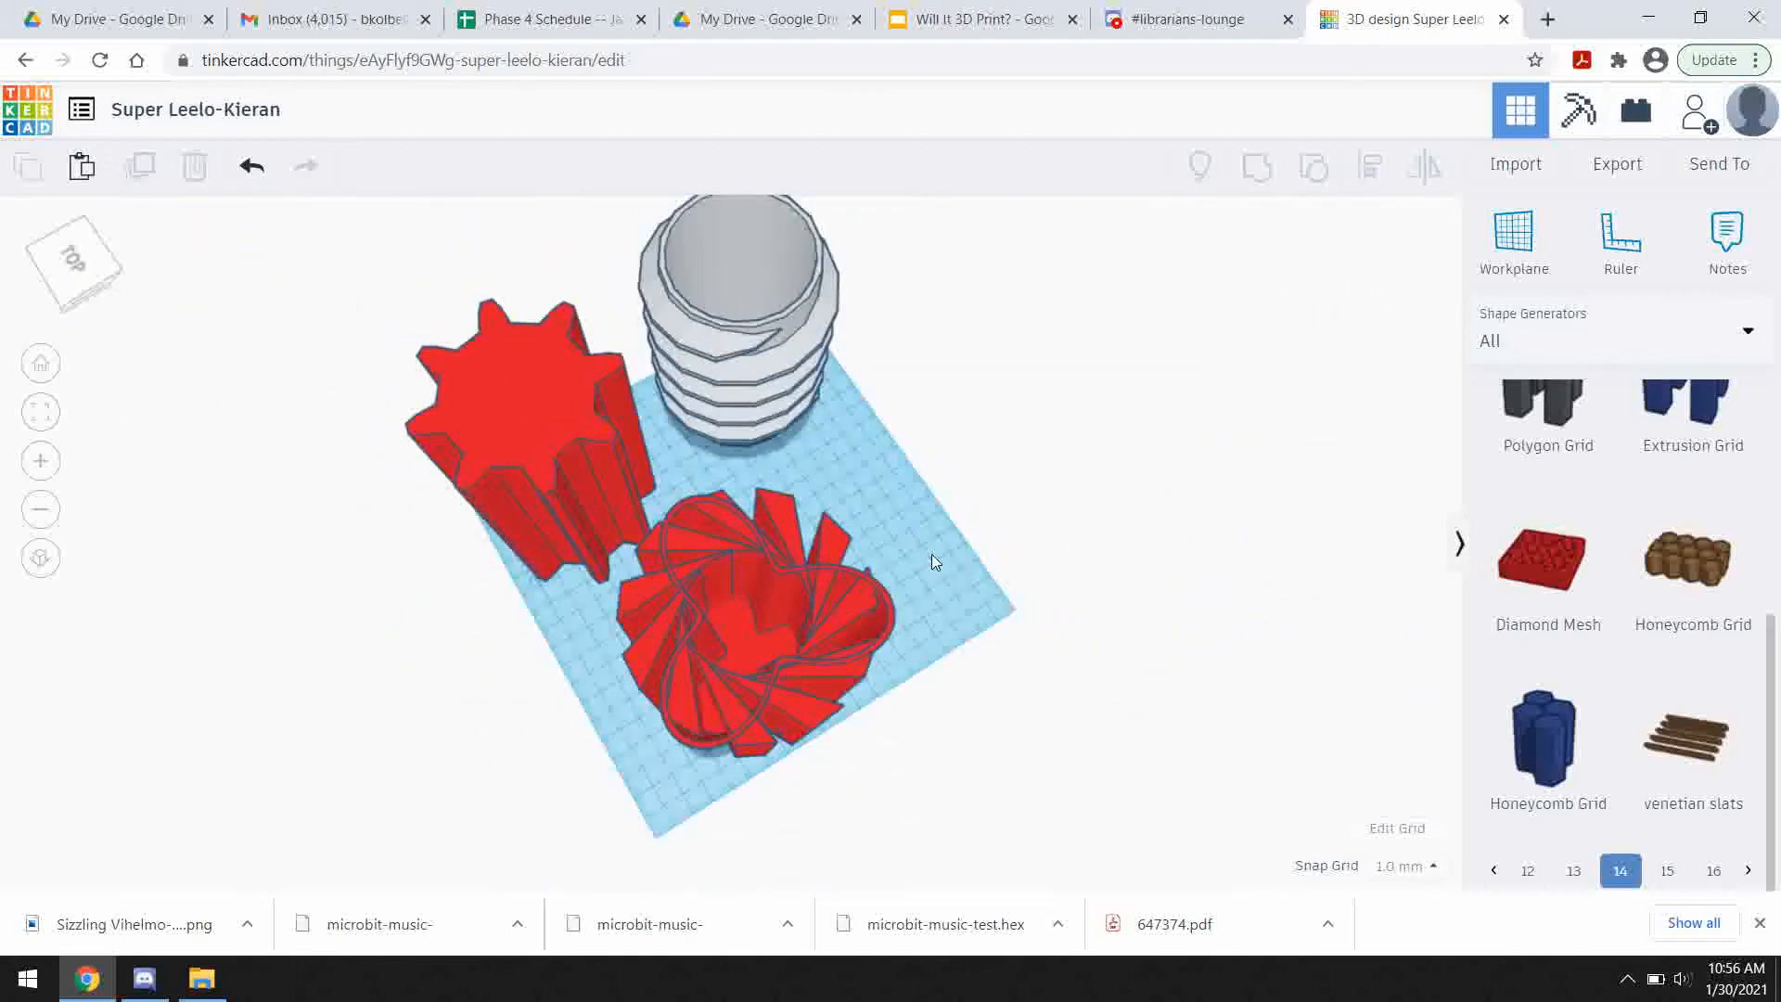
drag(742, 746, 744, 744)
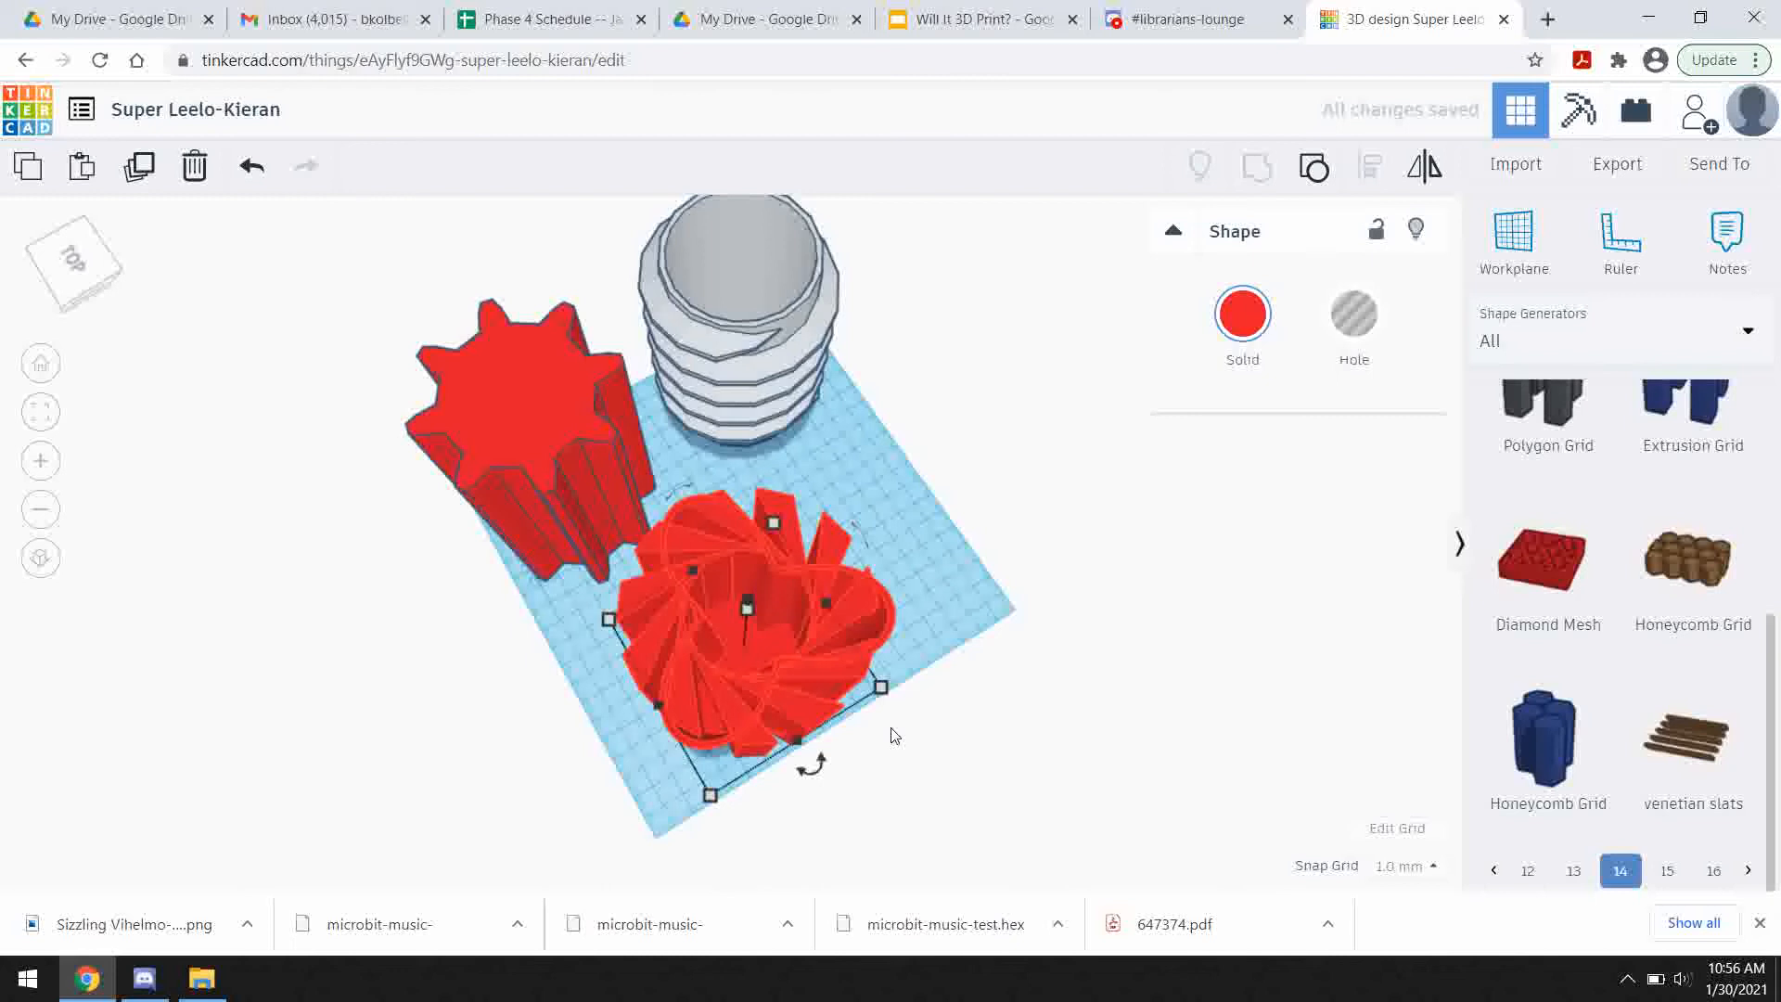
right_drag(895, 735, 546, 688)
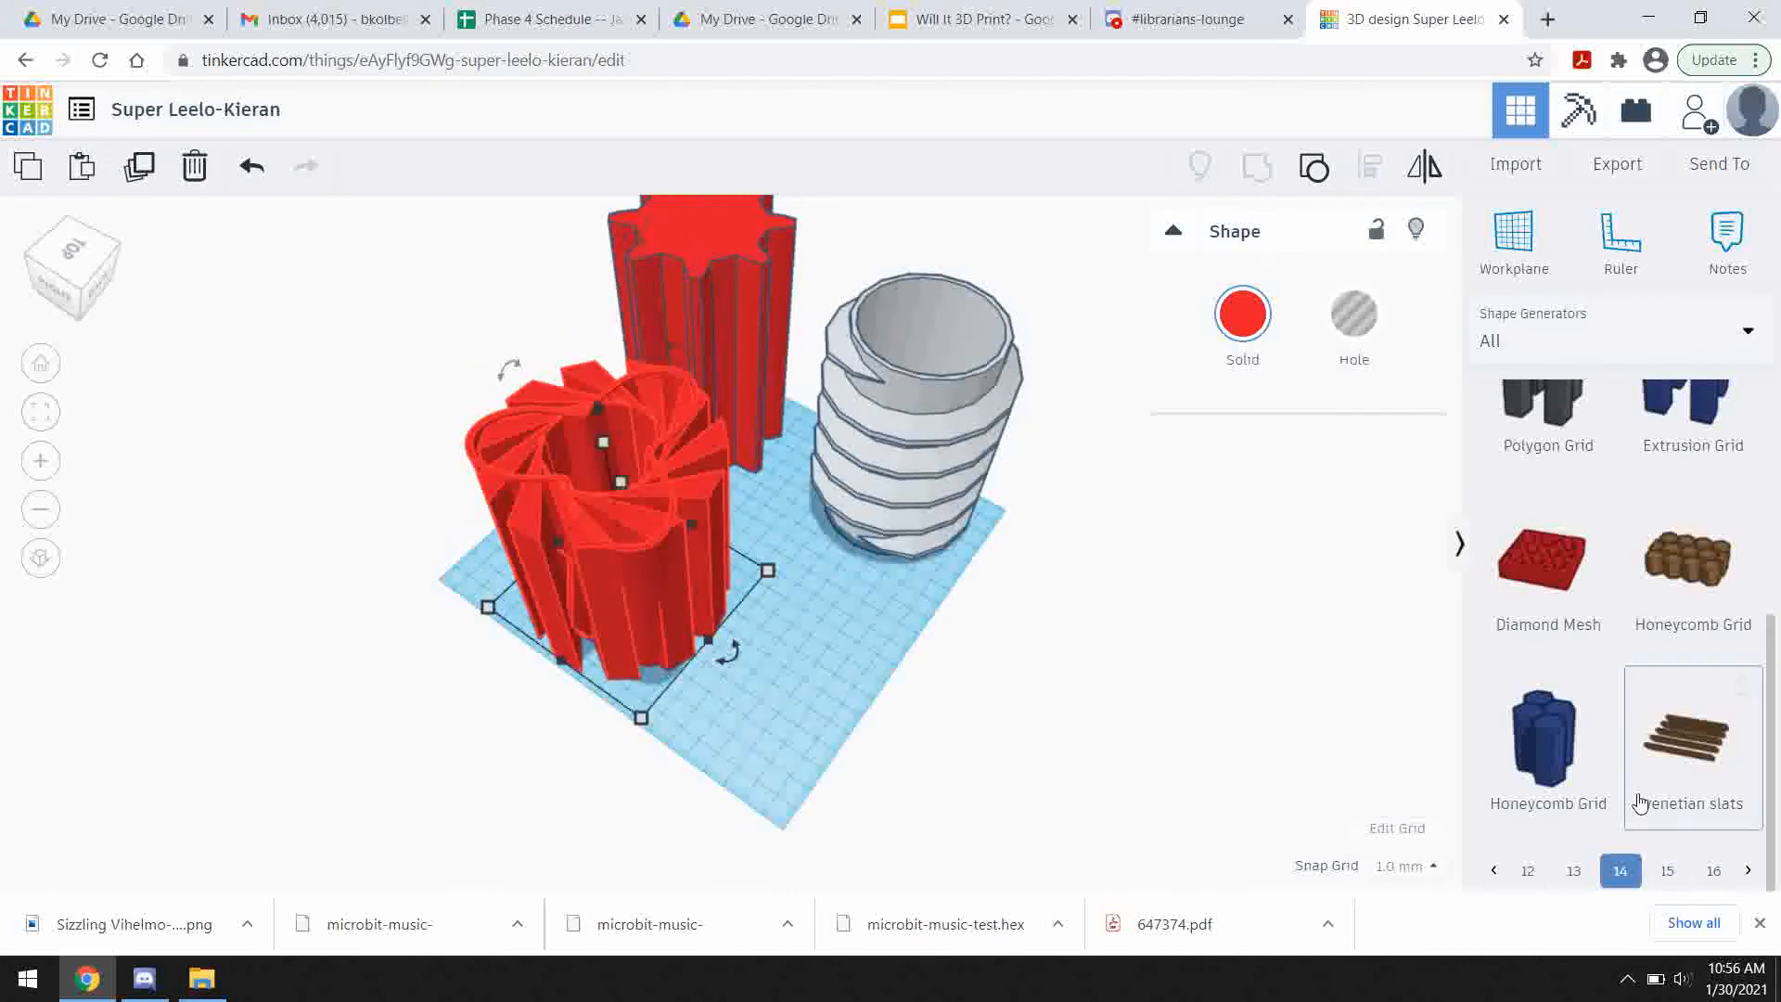
- Browse the shape generators from page 14 back through page 9, examining the shapes on each page
scroll(1658, 820, up, 5)
scroll(1660, 823, down, 5)
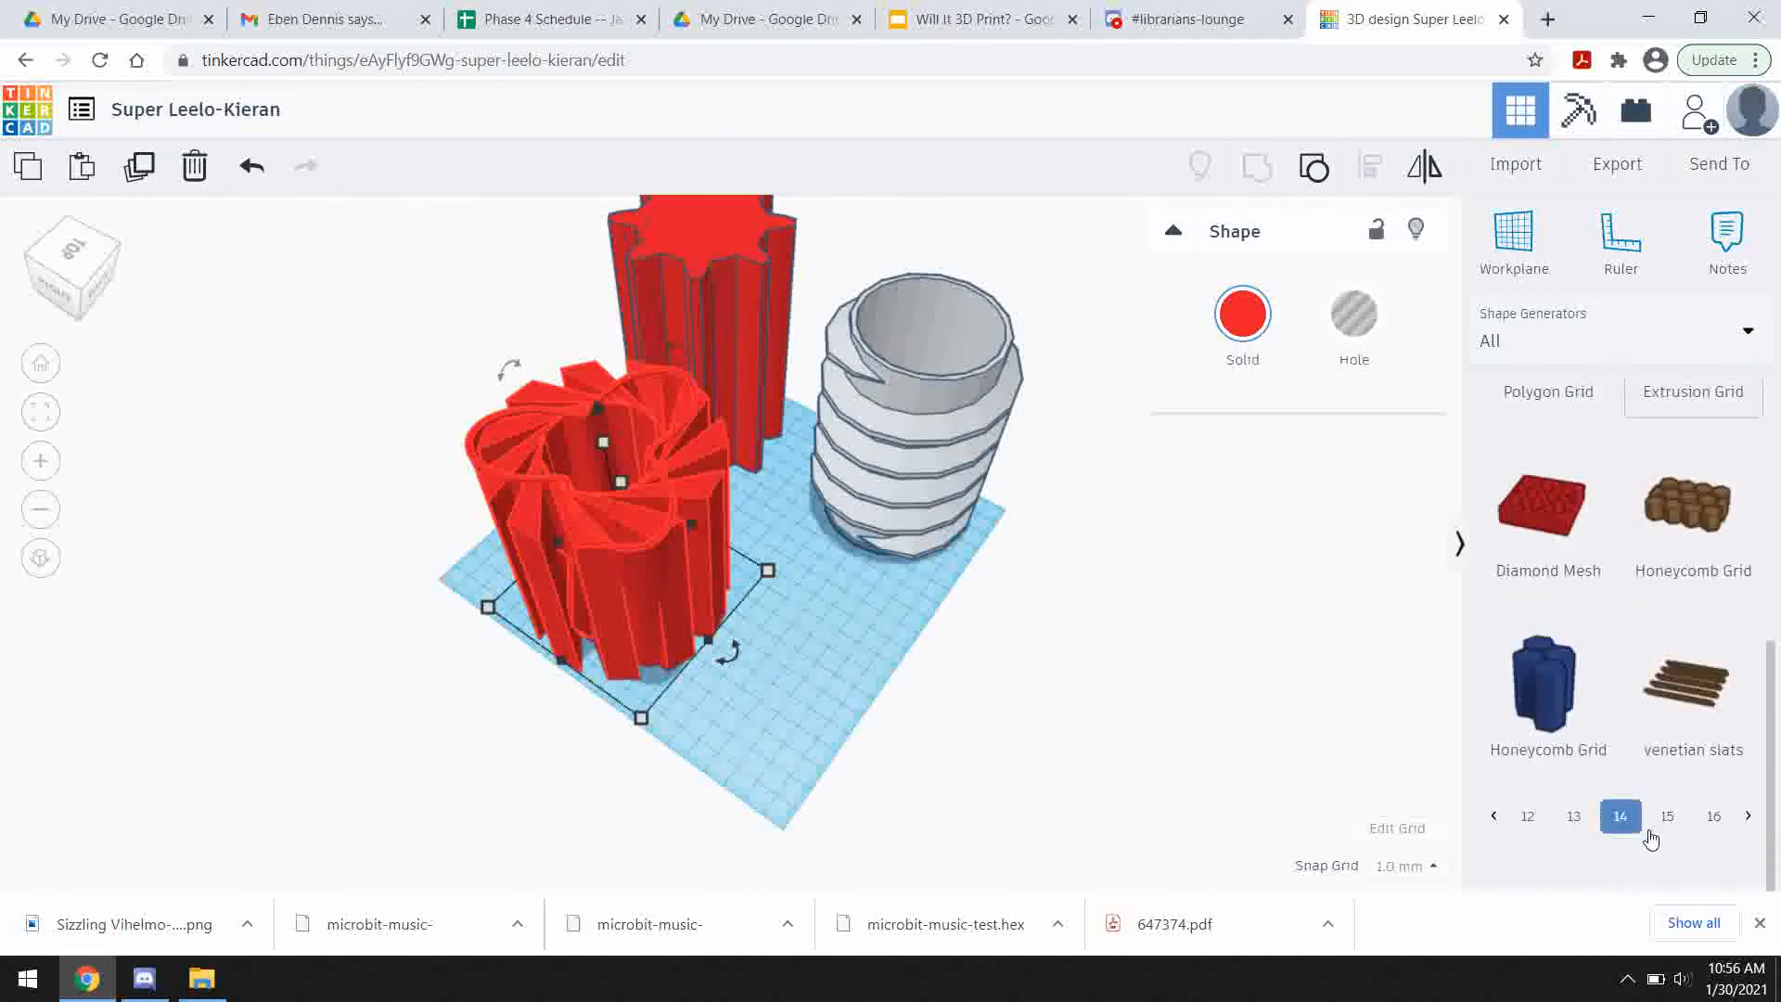
scroll(1650, 836, up, 1)
click(1574, 872)
scroll(1579, 886, down, 5)
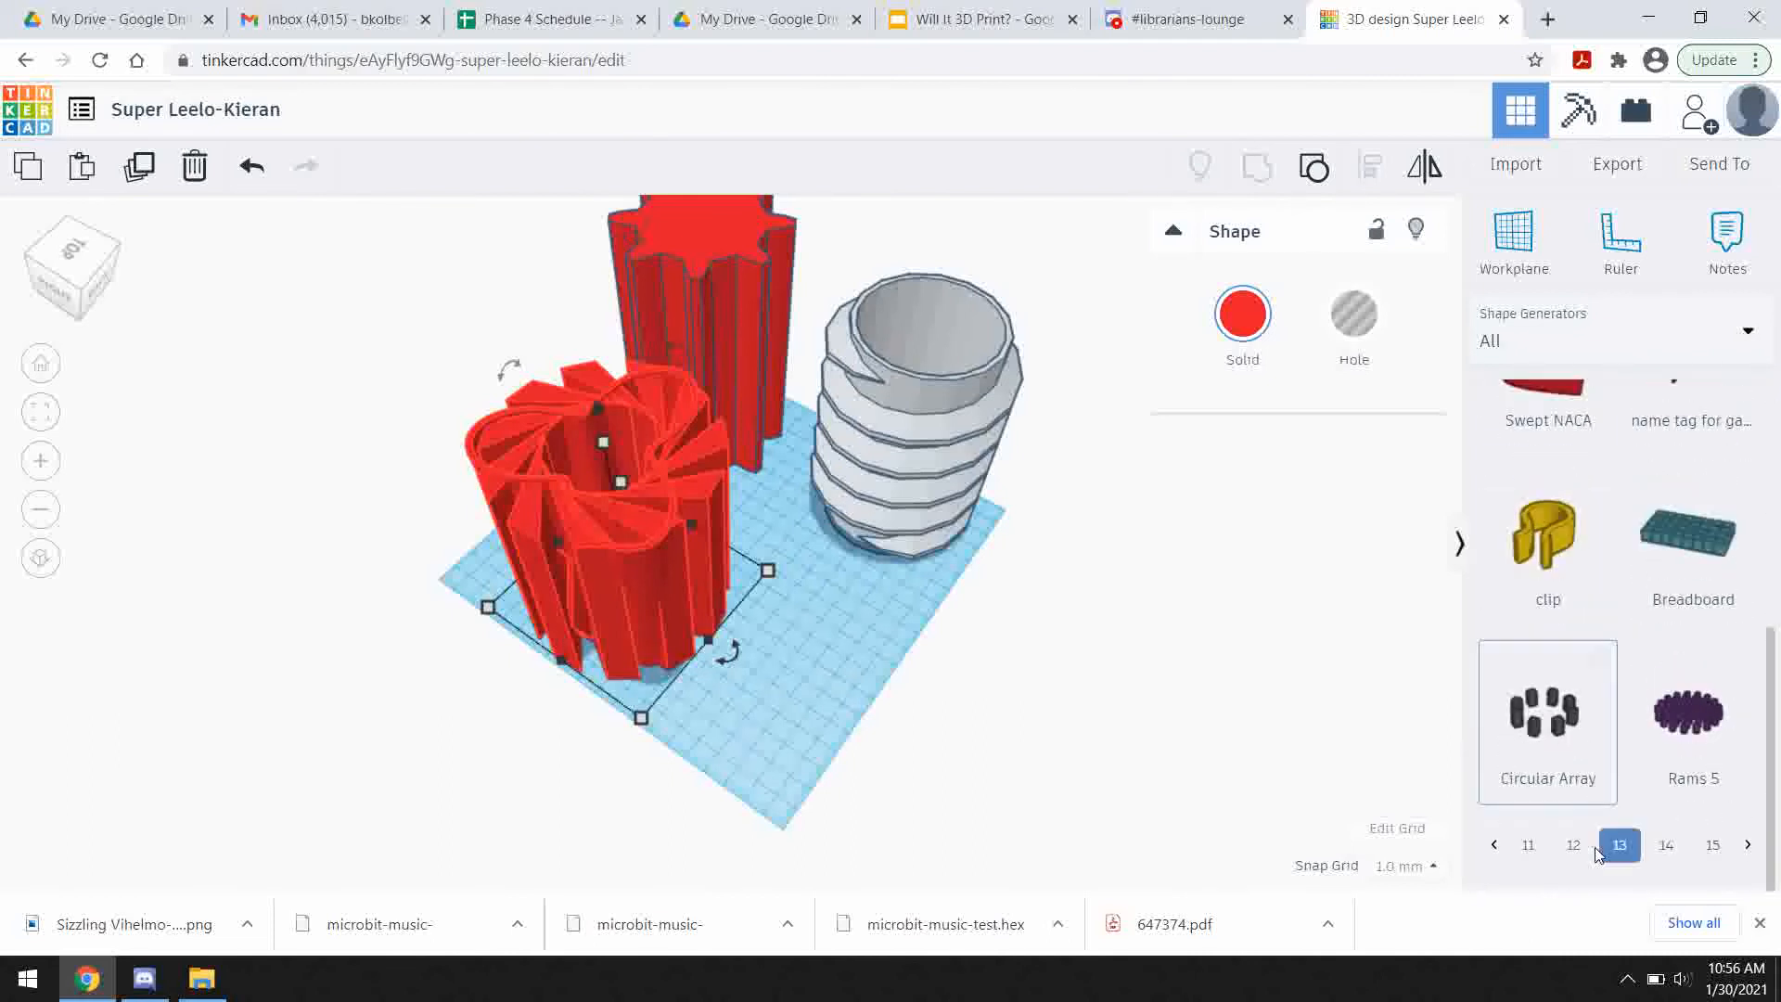
click(1575, 872)
scroll(1588, 742, down, 5)
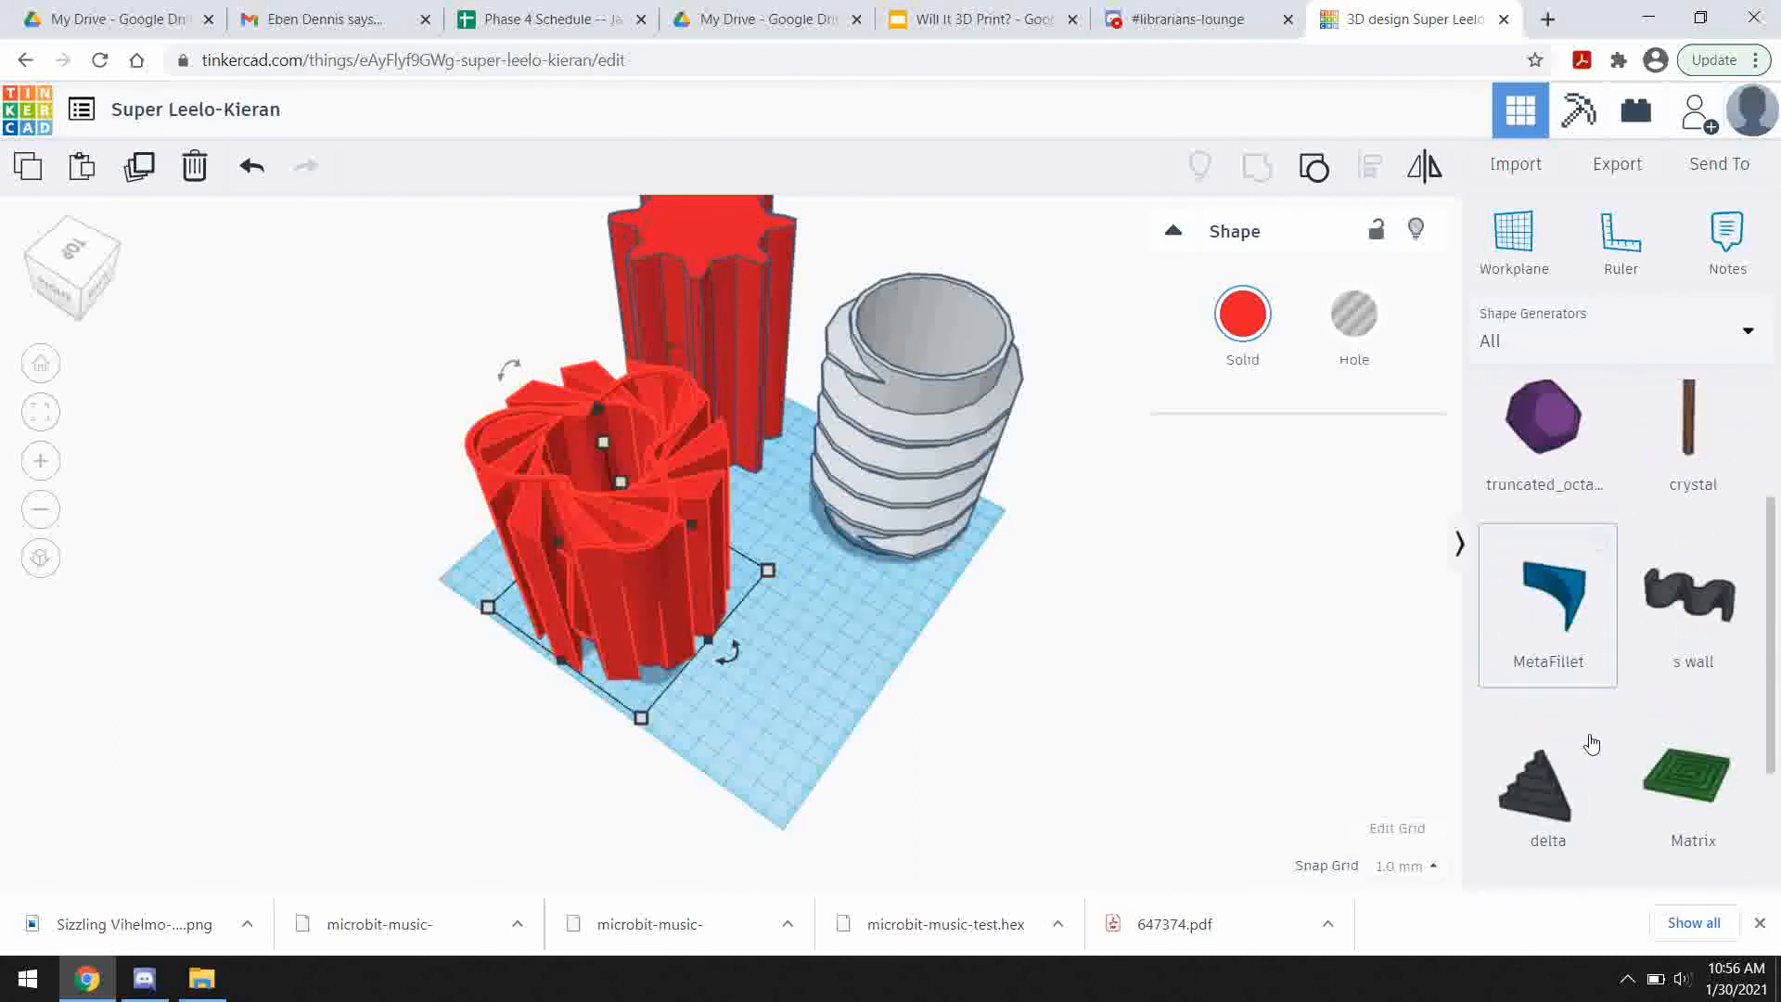
scroll(1600, 844, up, 1)
click(1569, 874)
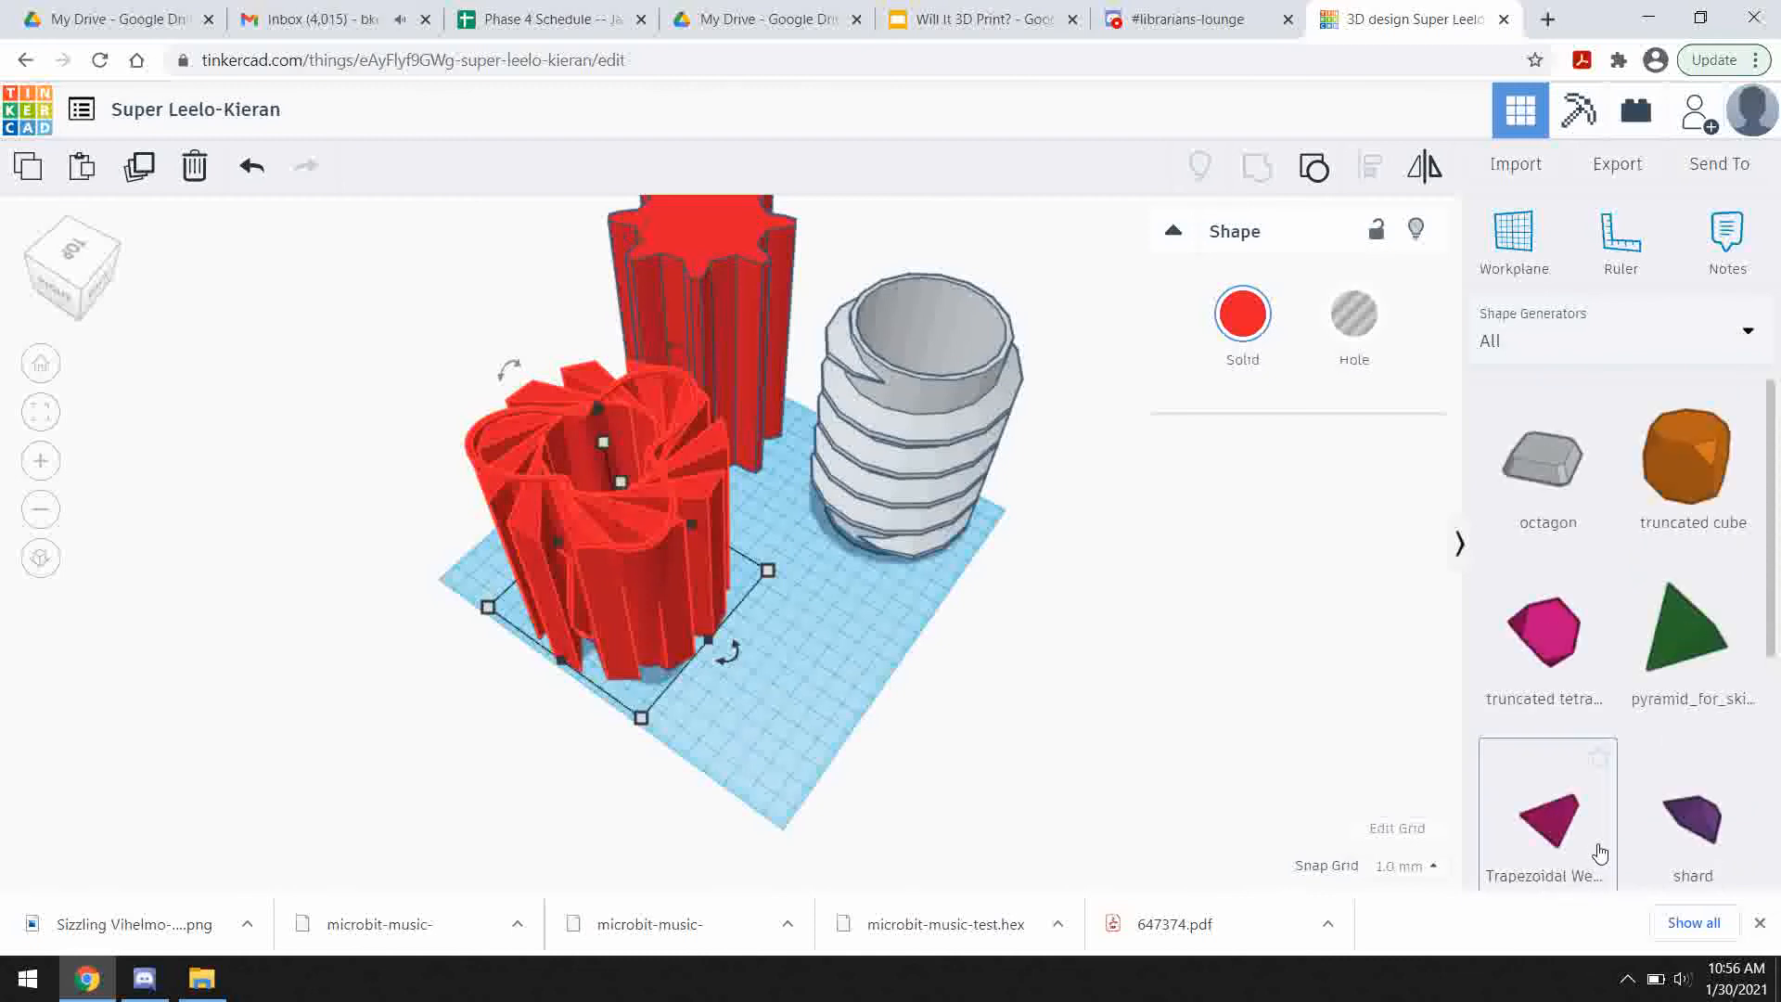
scroll(1627, 714, down, 5)
scroll(1623, 723, up, 5)
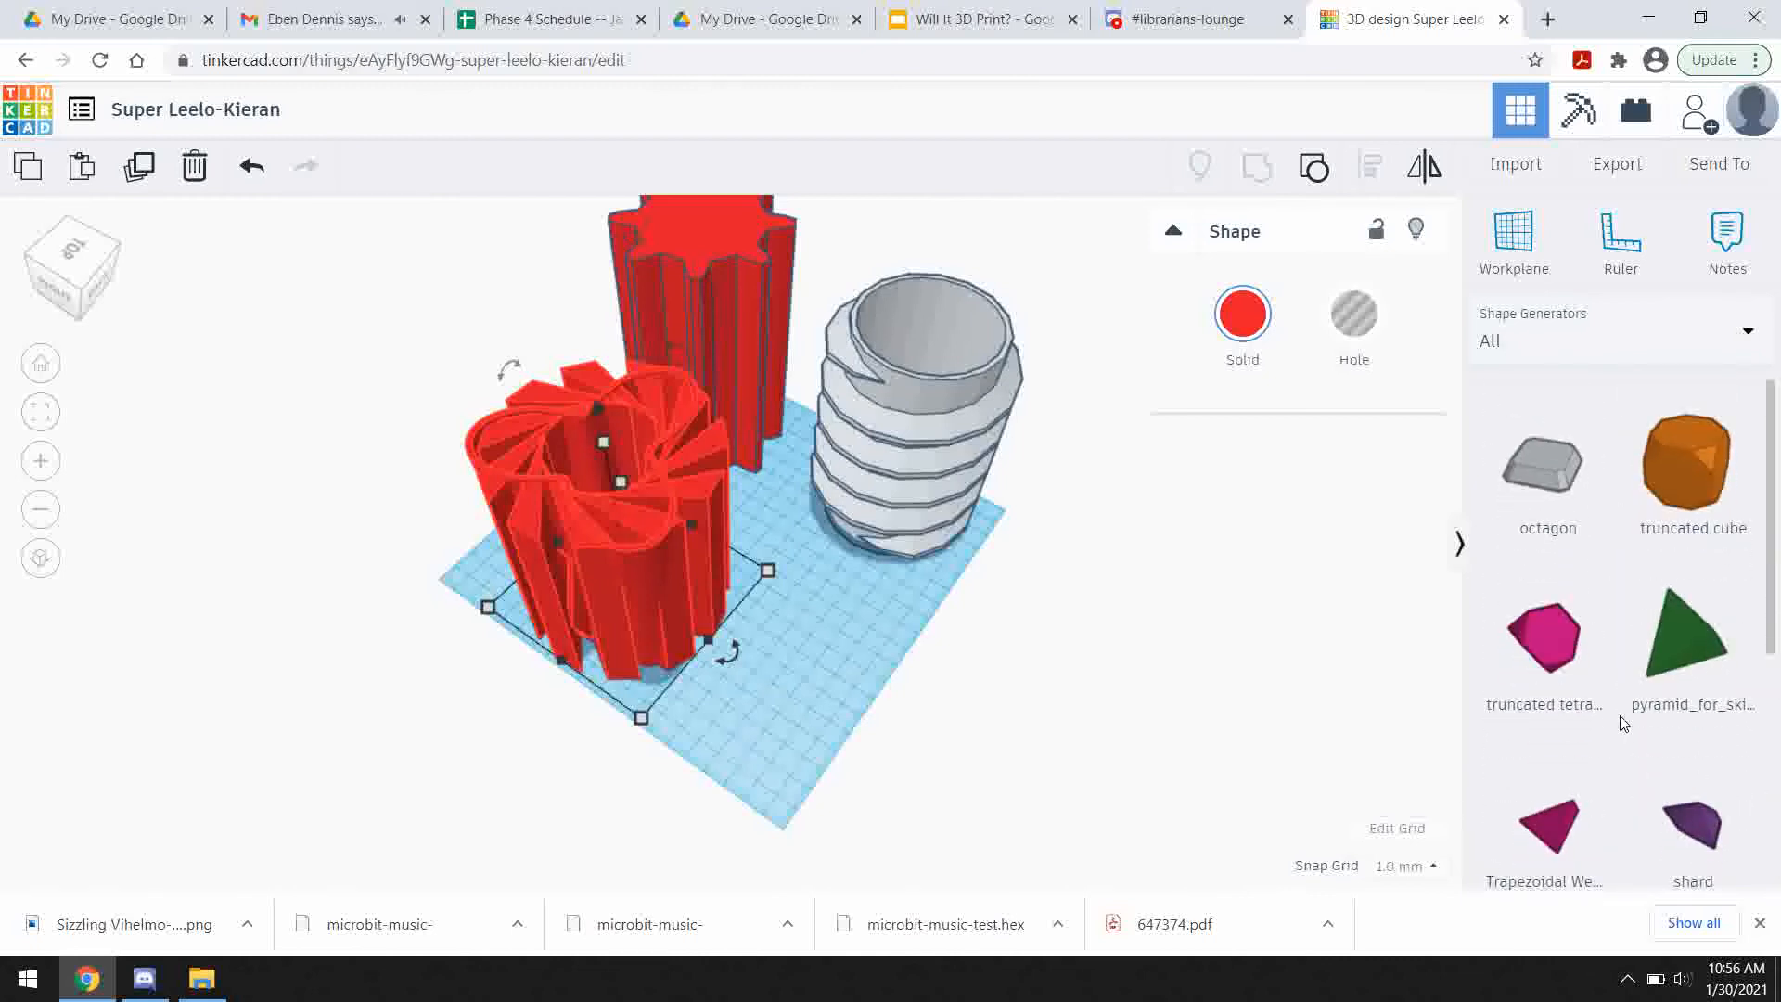
scroll(1623, 723, down, 5)
click(1570, 872)
scroll(1595, 756, down, 5)
scroll(1595, 789, up, 1)
click(1571, 870)
scroll(1592, 776, down, 5)
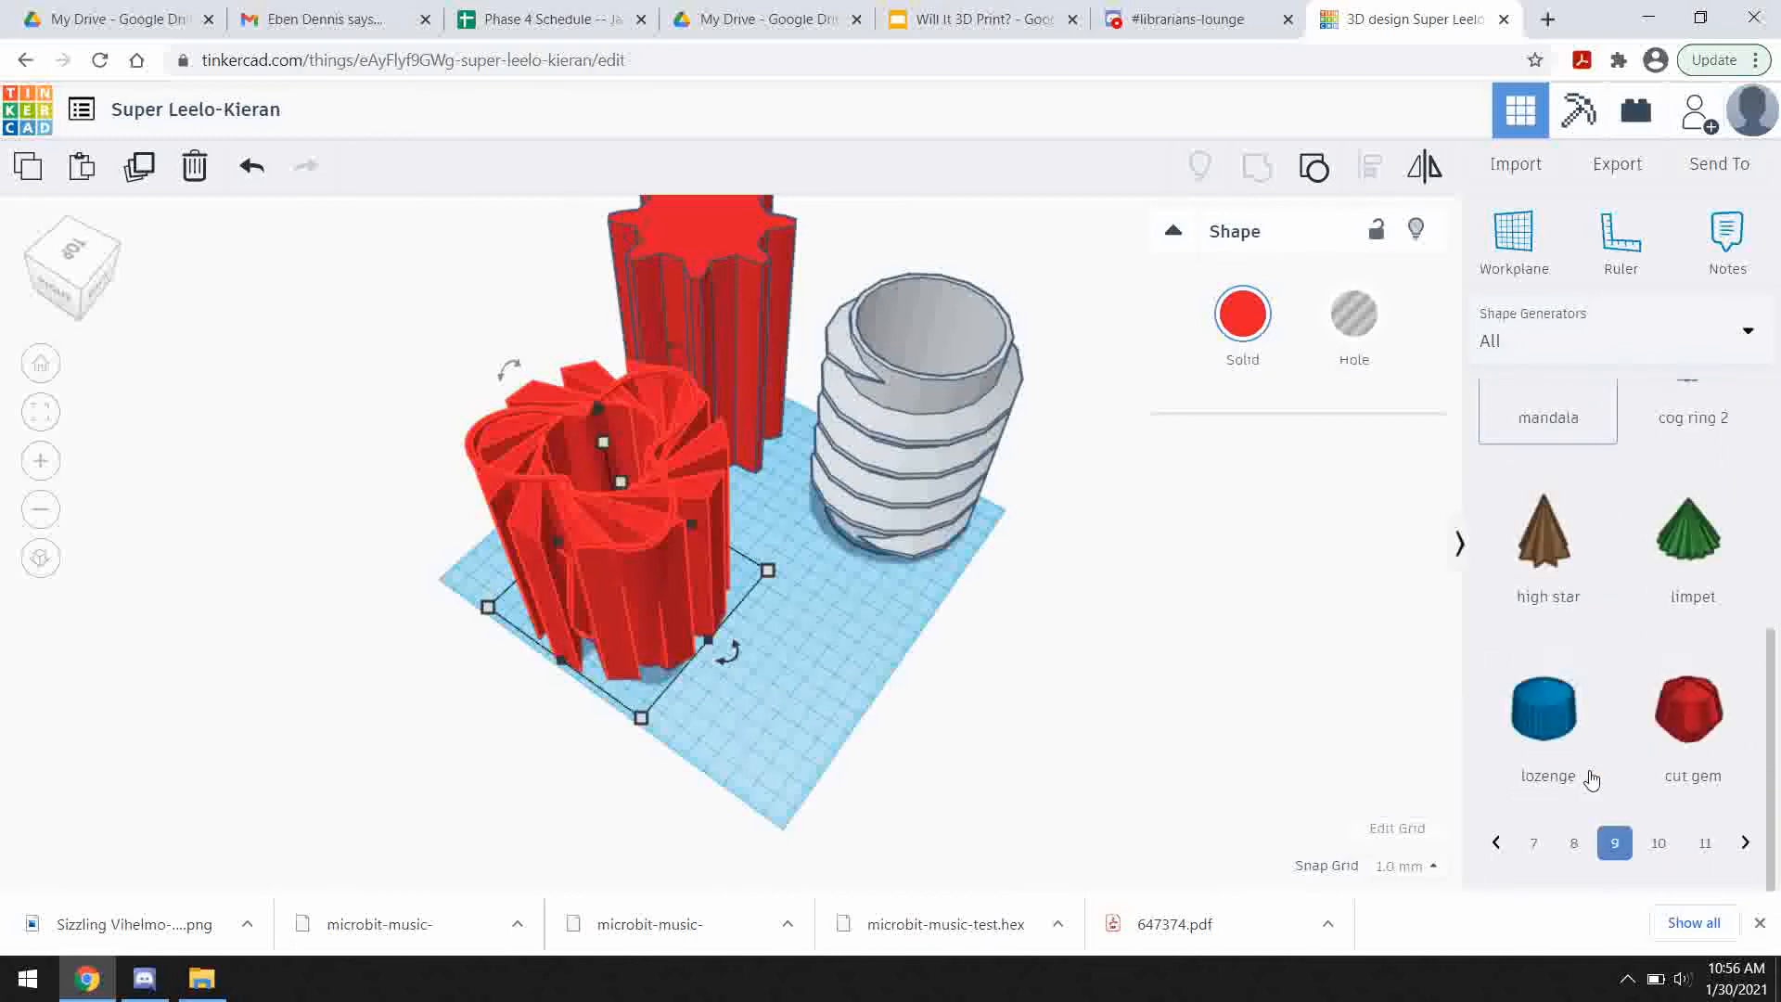
- Look through the shape generators on page 11 and on pages 13 to 16
click(1705, 872)
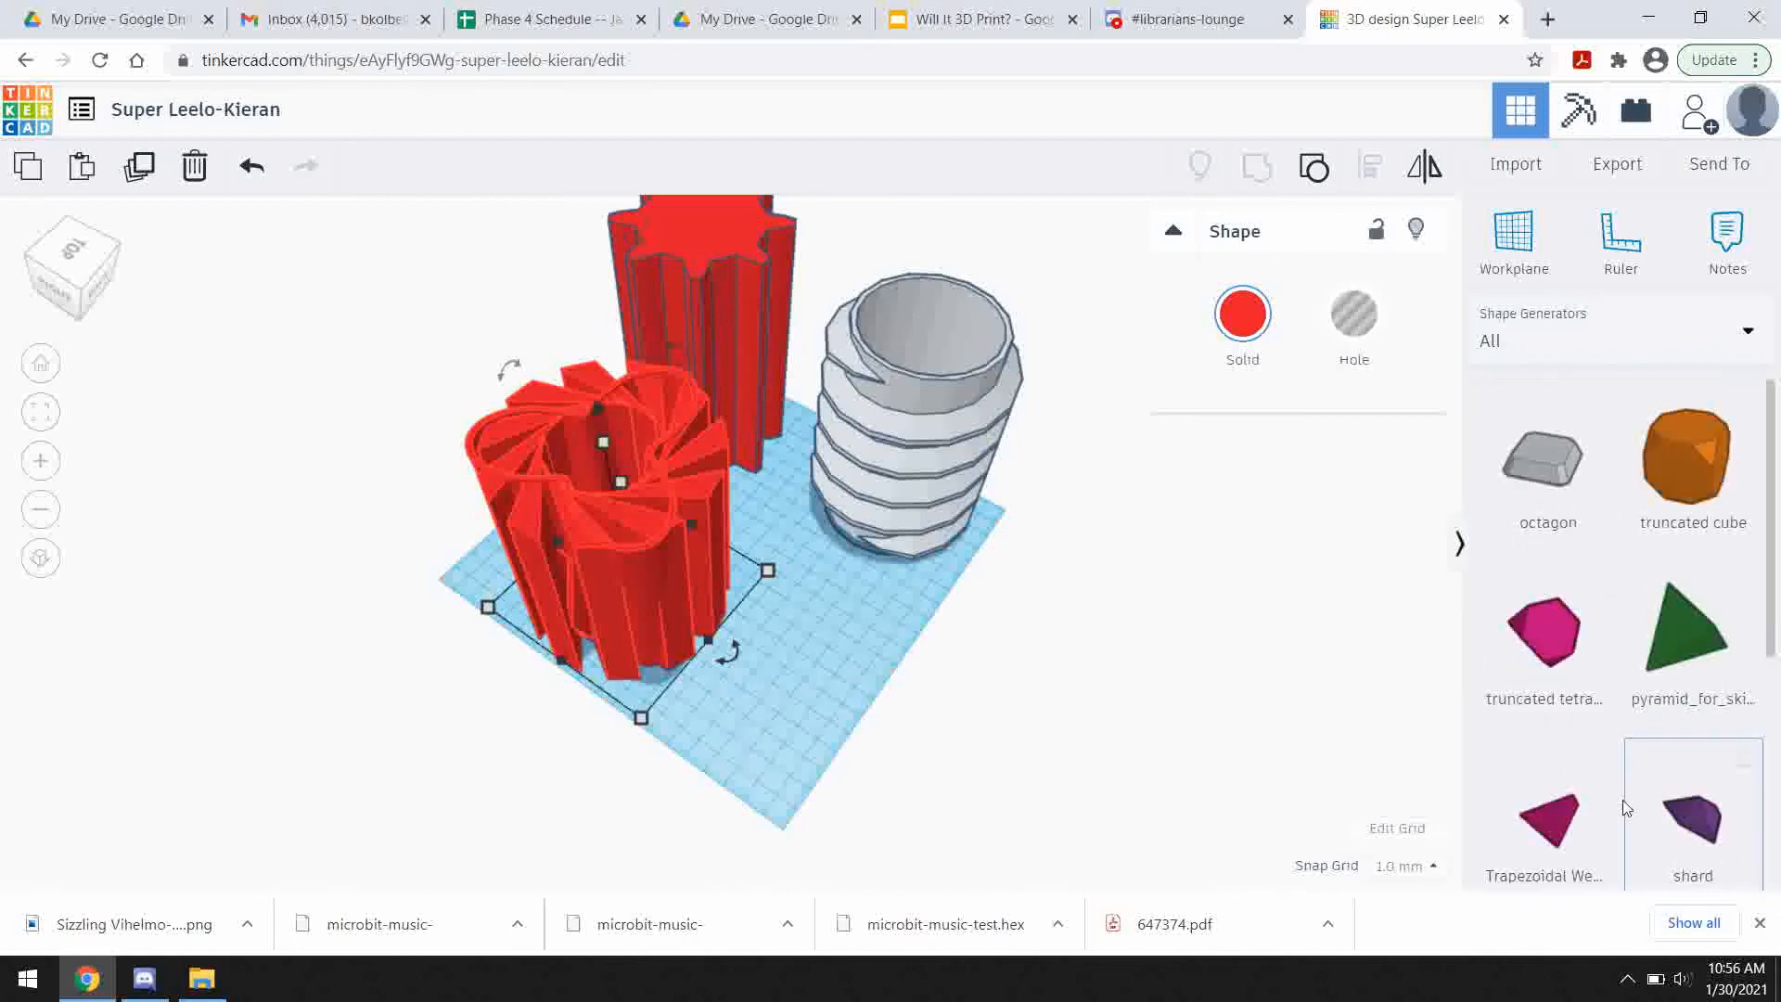
scroll(1626, 808, down, 5)
click(1711, 871)
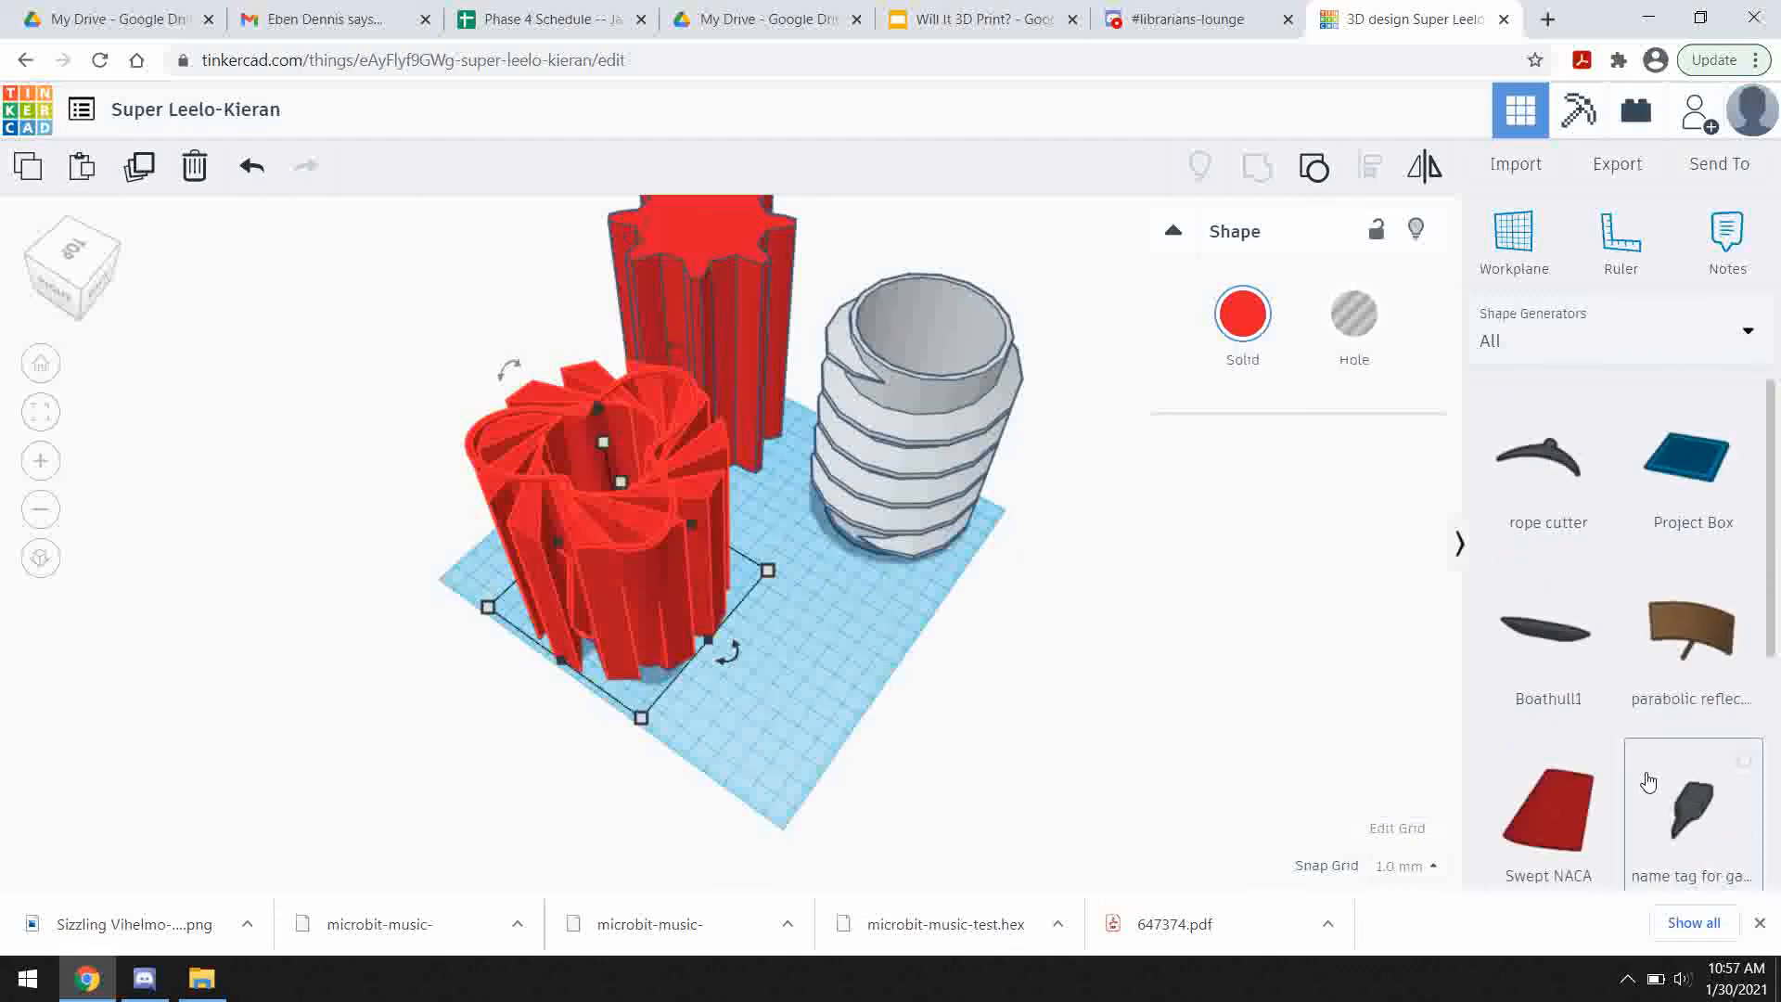
scroll(1675, 835, down, 5)
click(1674, 871)
scroll(1693, 814, down, 5)
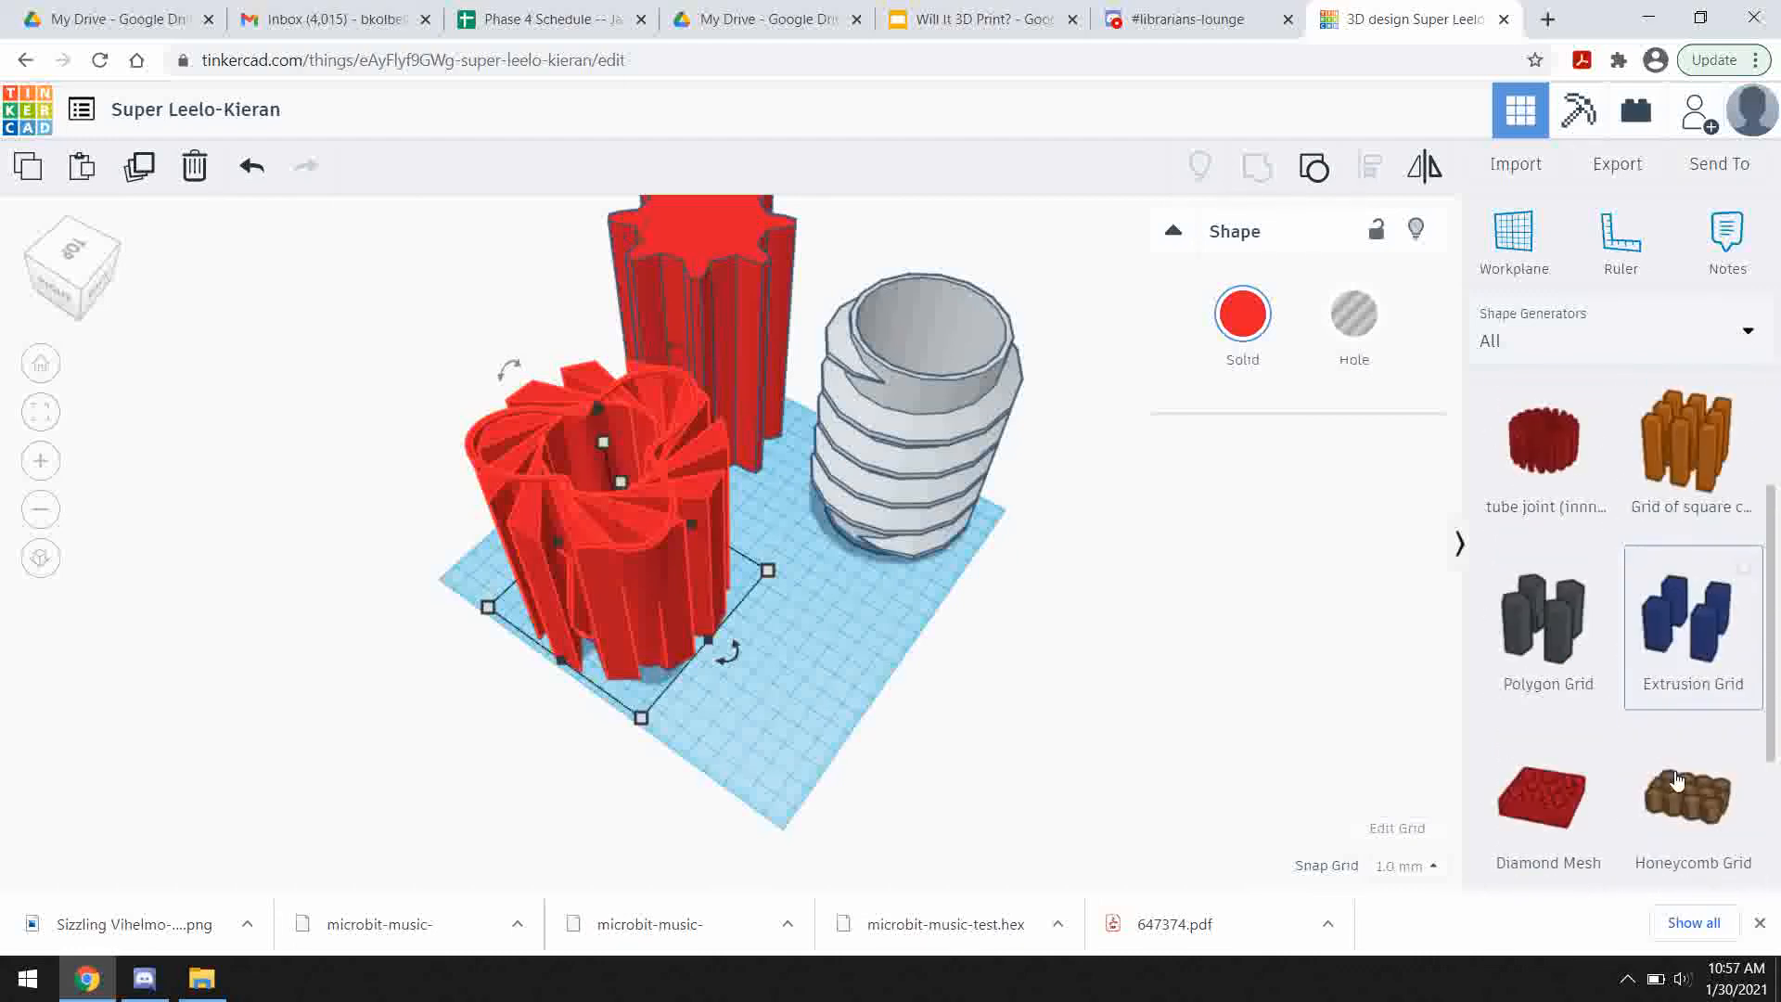
click(1676, 868)
scroll(1653, 751, down, 5)
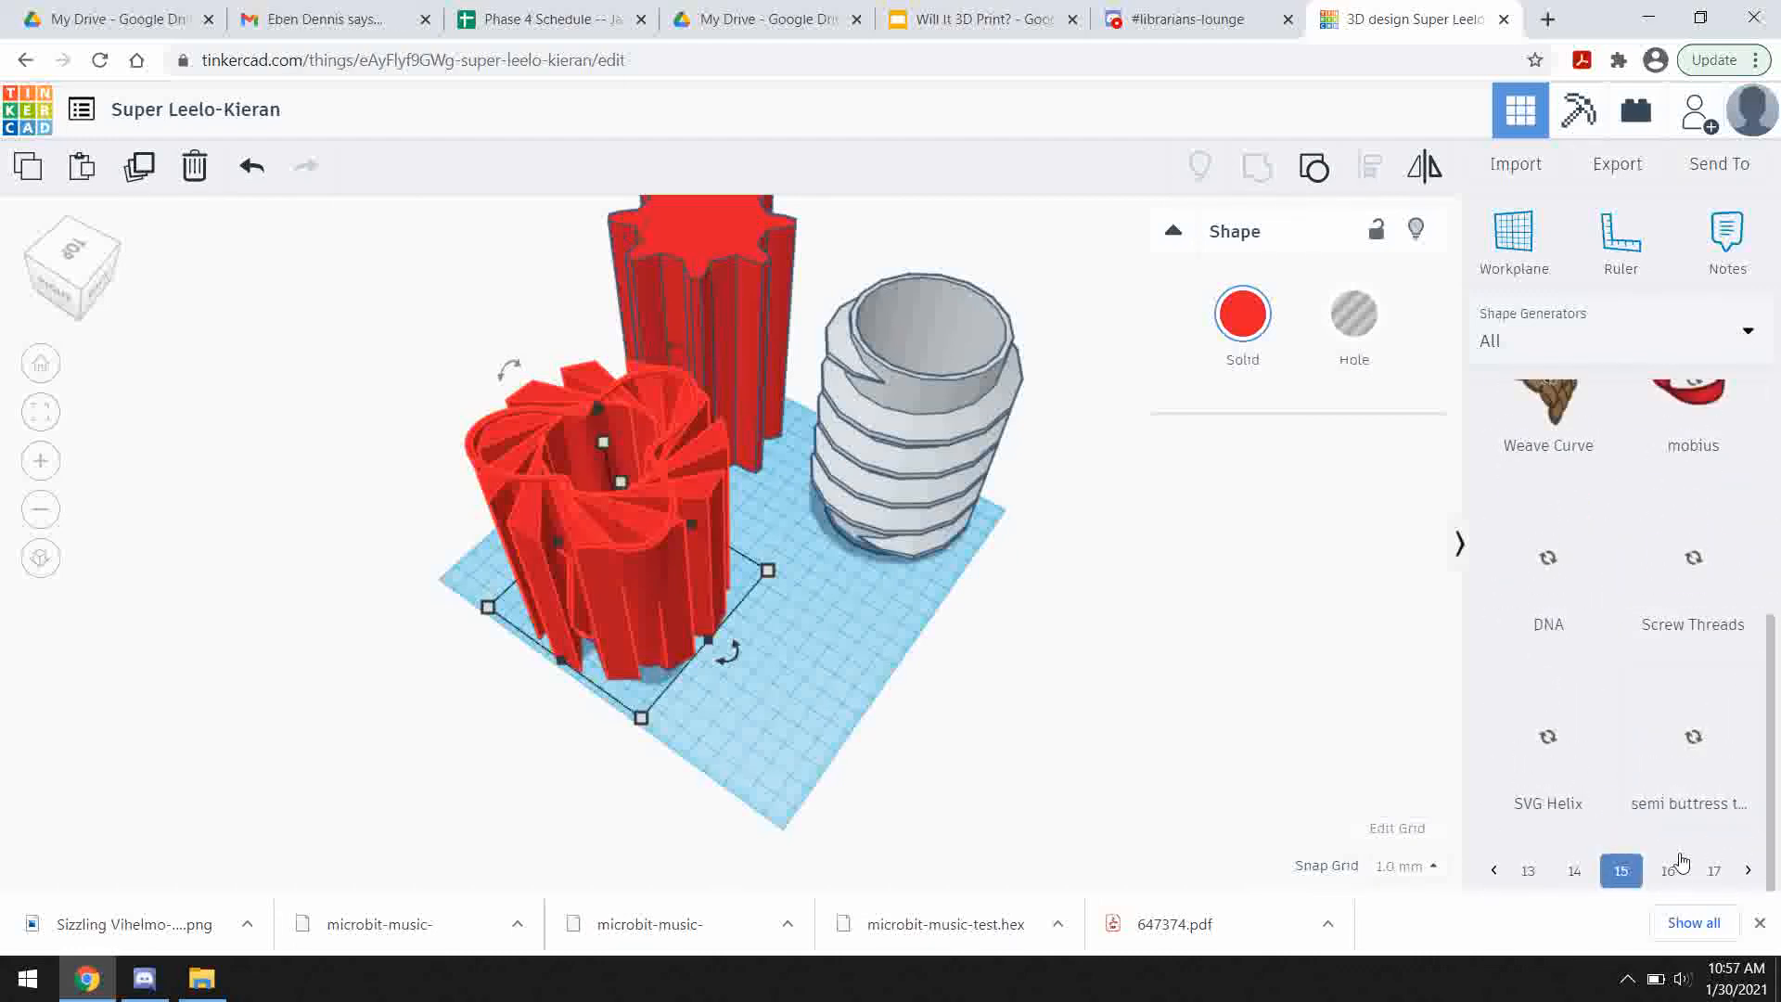
click(1668, 871)
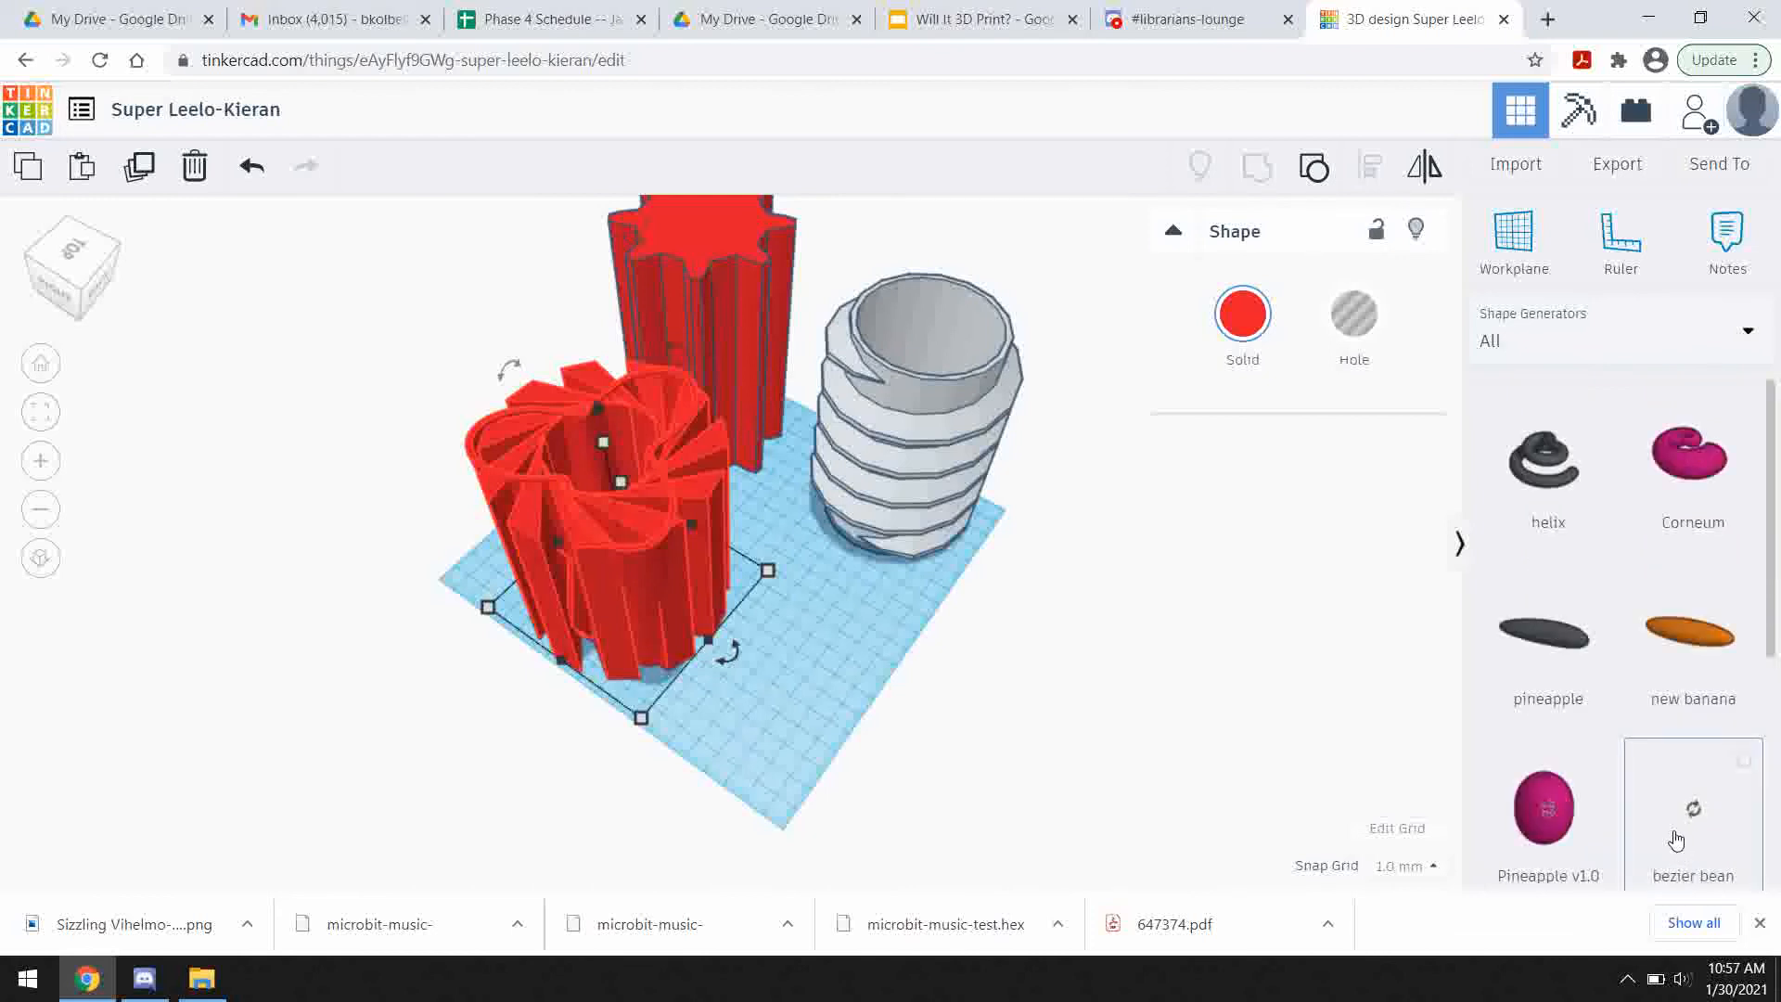
scroll(1676, 839, down, 5)
- Review the shape generators again in reverse order, from page 16 back to page 8
click(1620, 871)
scroll(1576, 835, down, 5)
click(1574, 871)
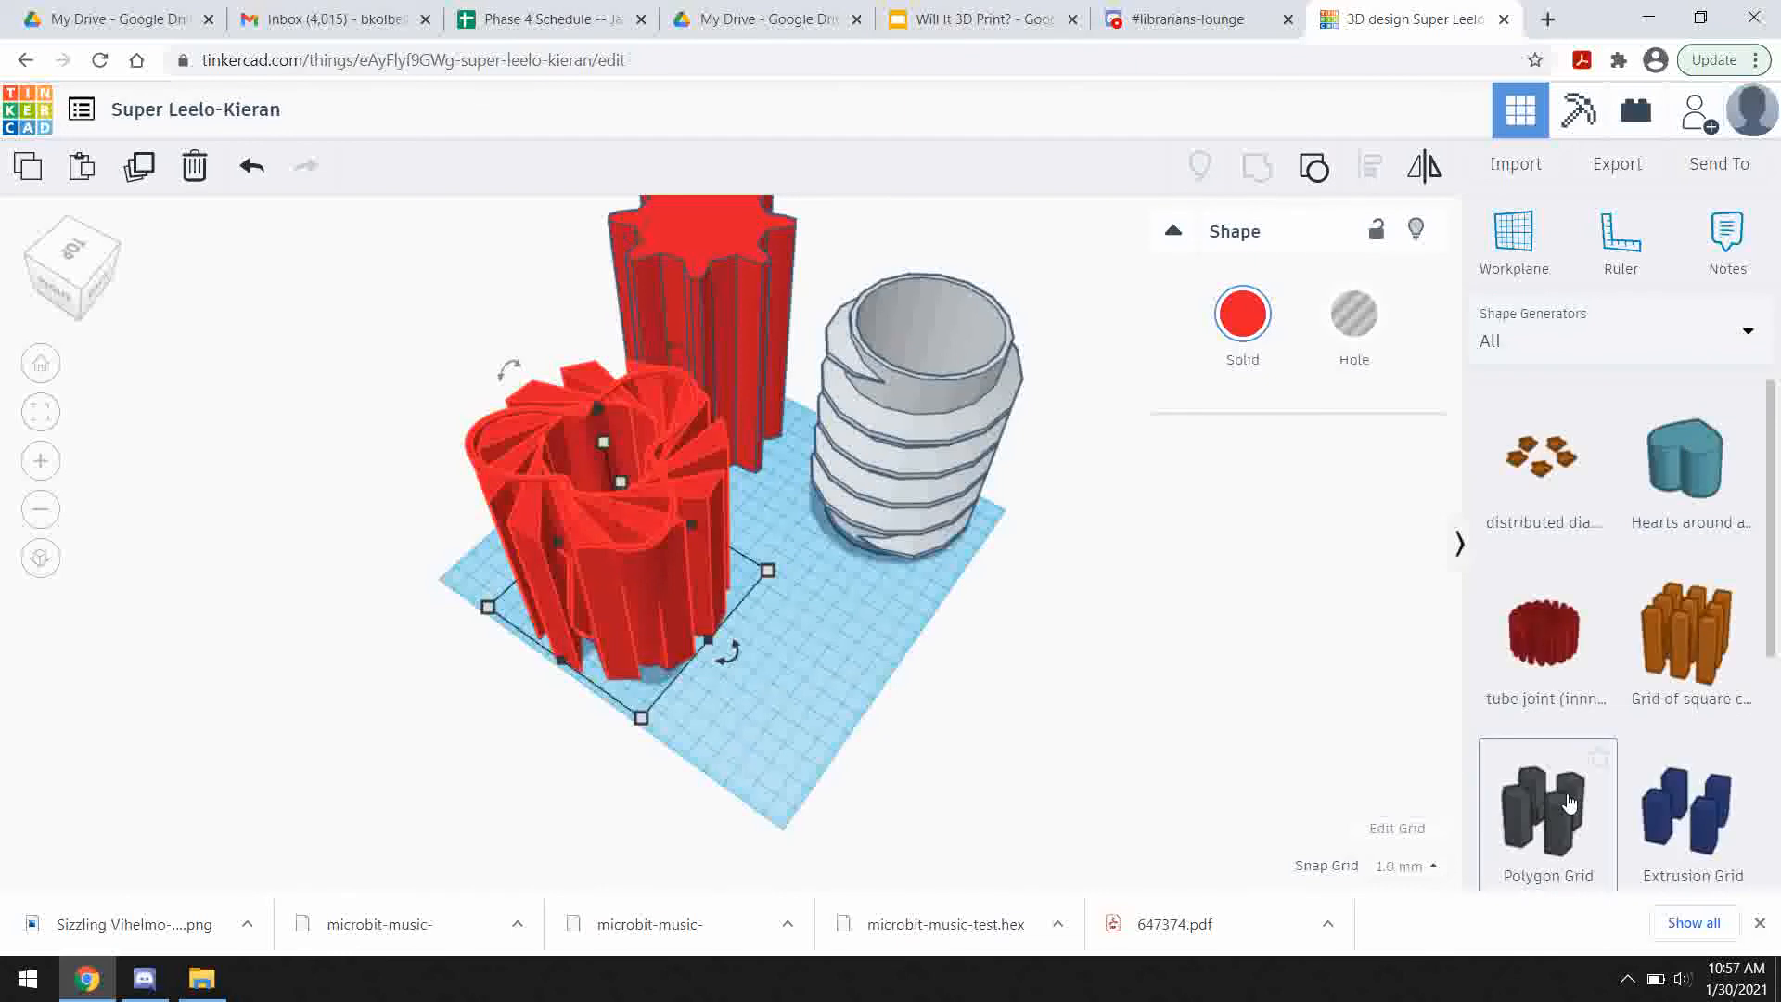
scroll(1569, 811, down, 5)
click(1574, 871)
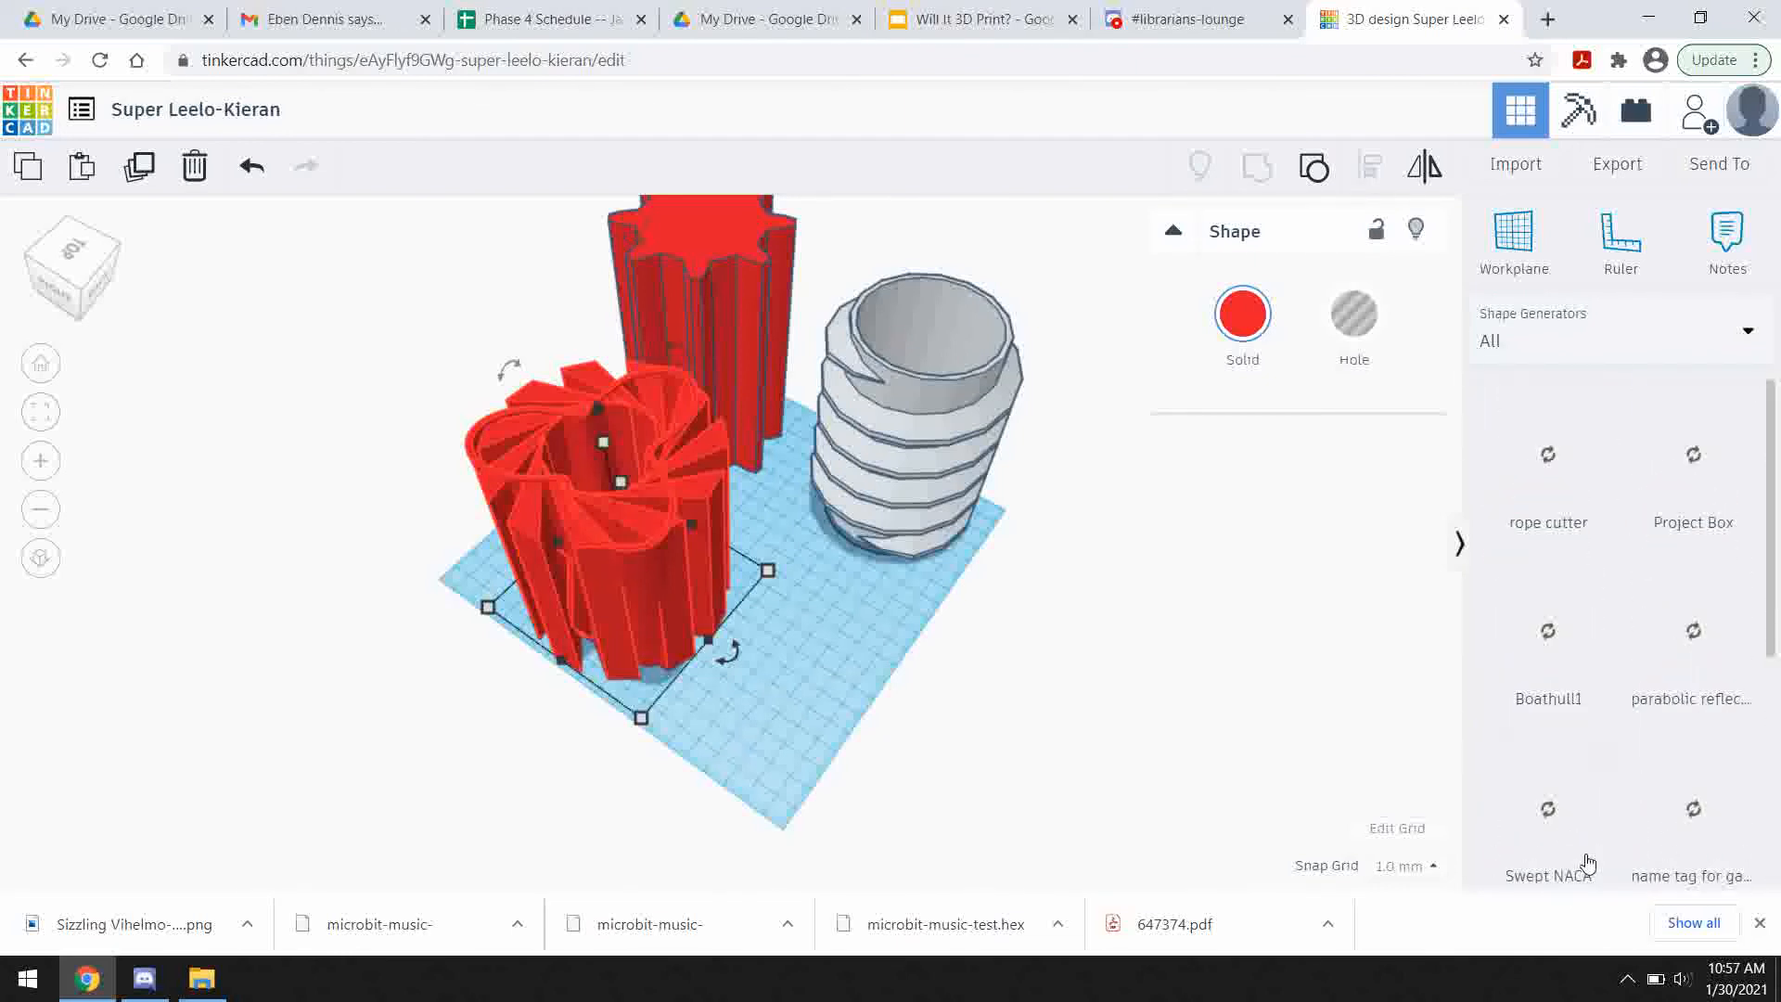
scroll(1569, 863, down, 5)
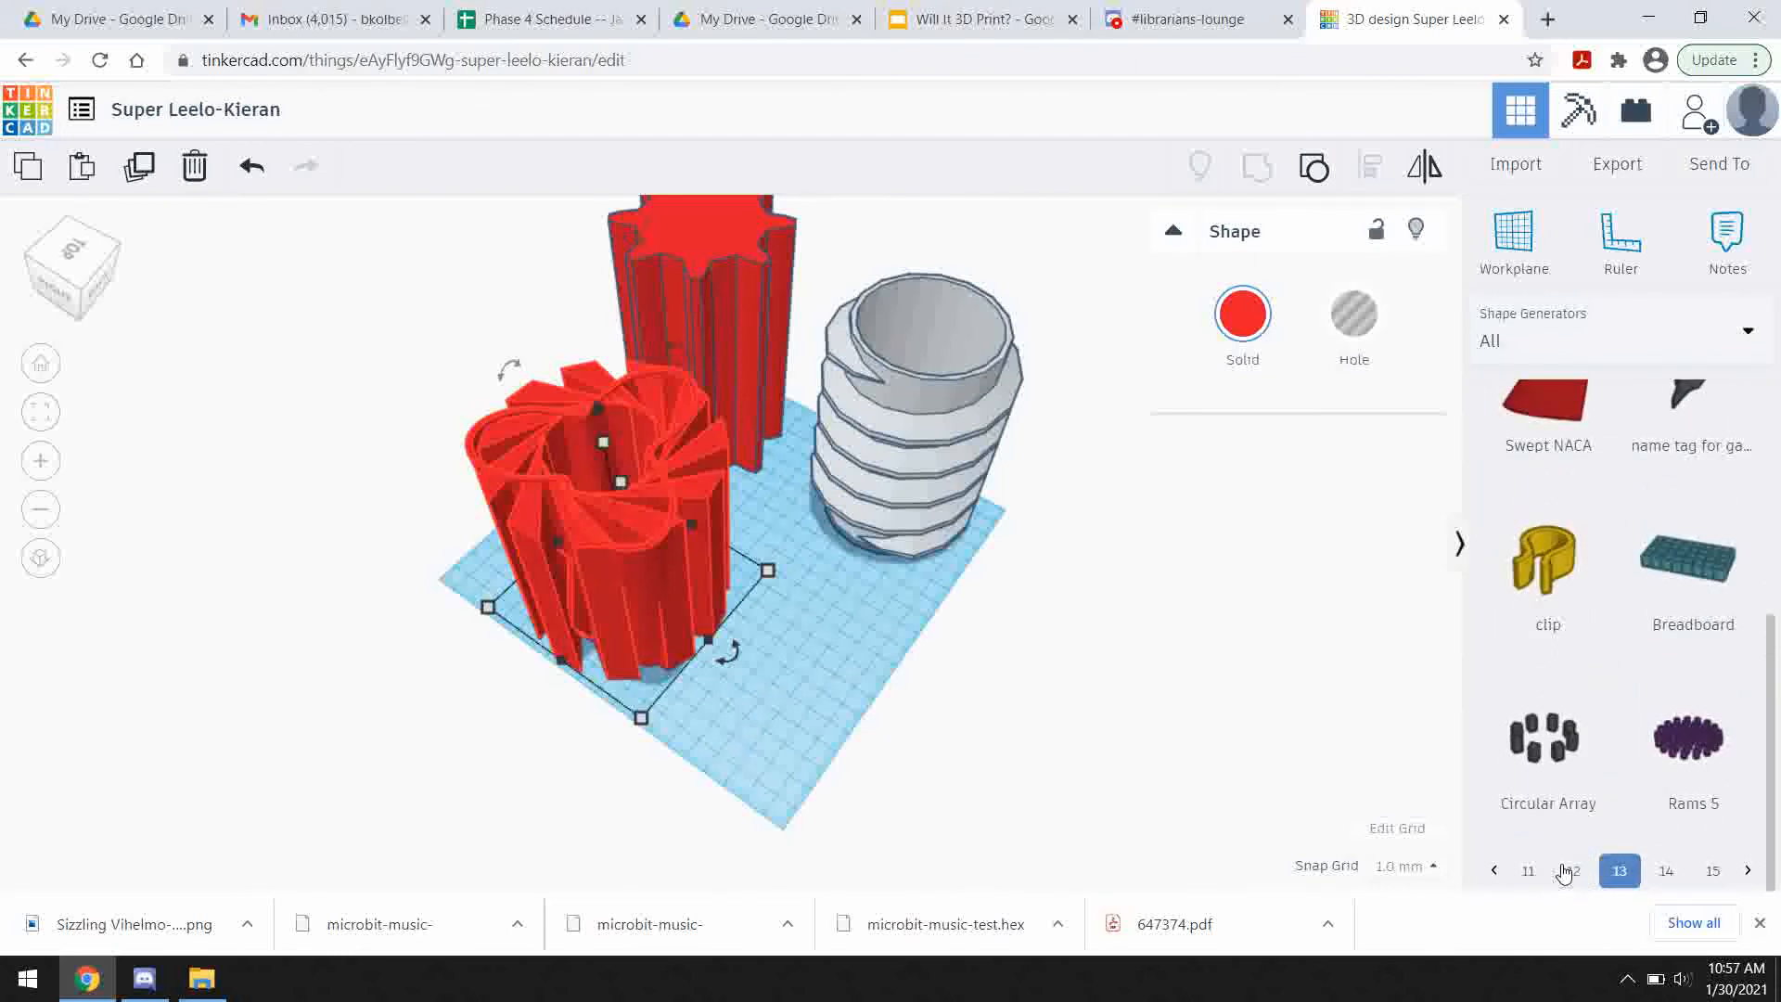
click(1567, 871)
scroll(1577, 863, down, 5)
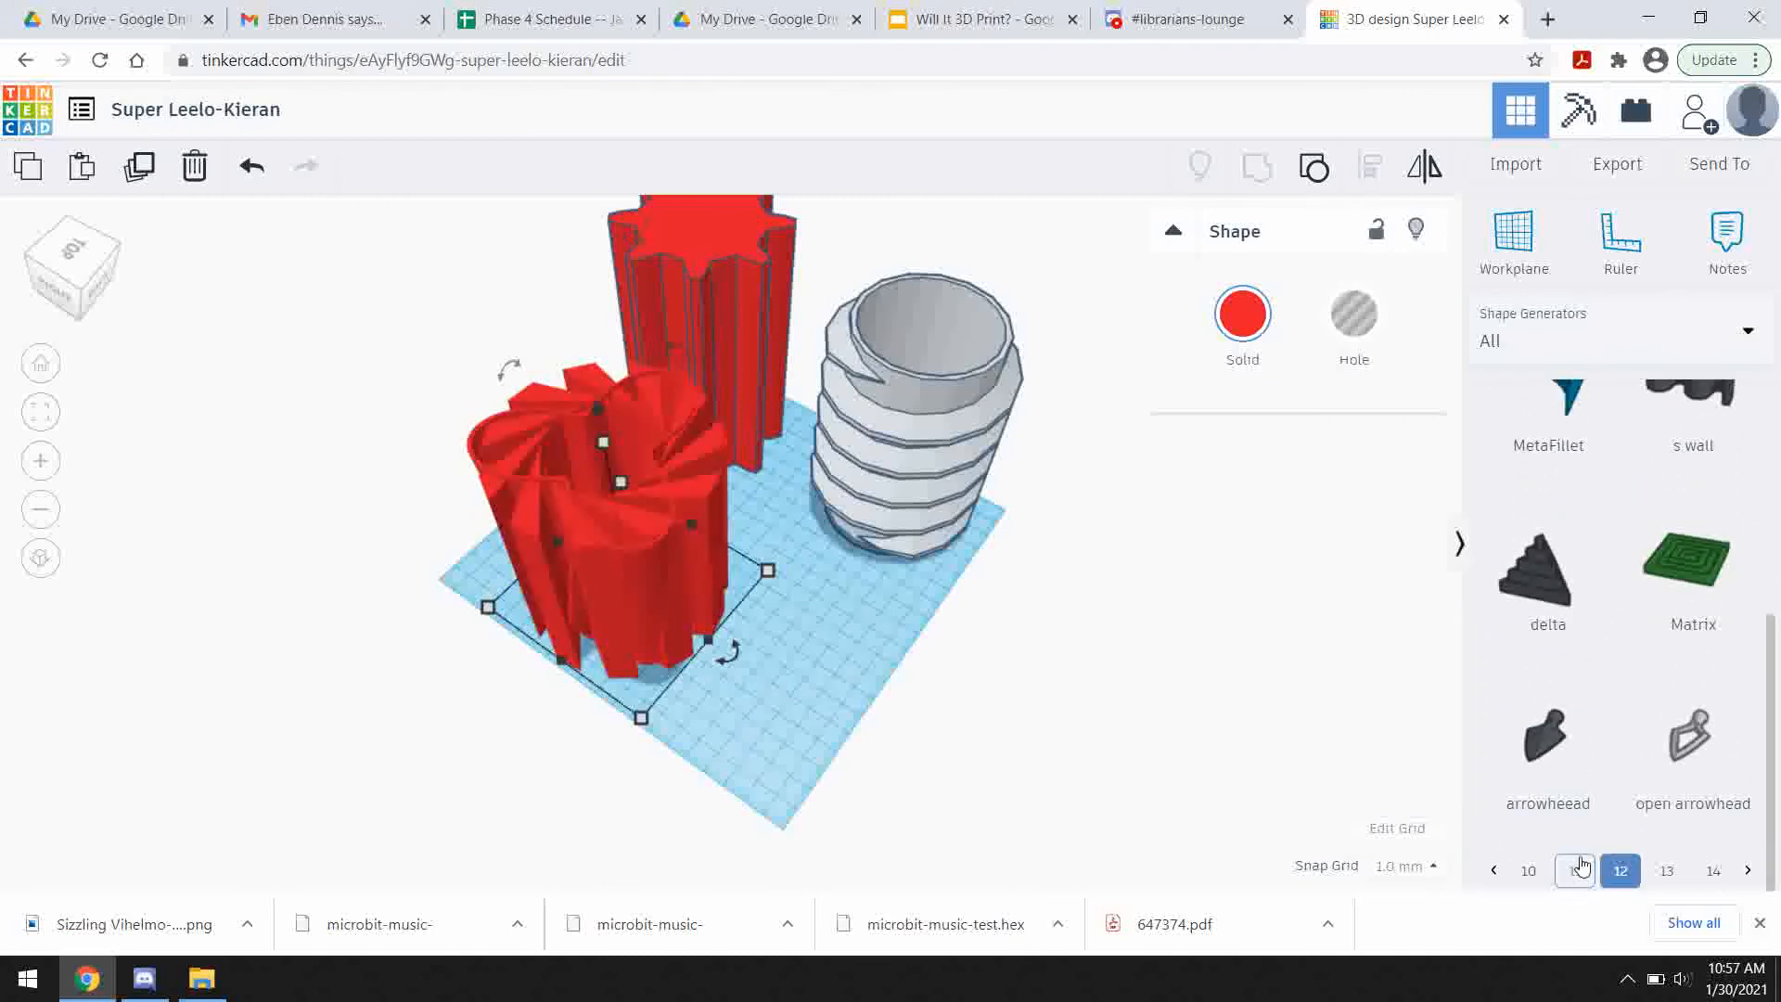
click(1576, 870)
right_drag(915, 603, 861, 620)
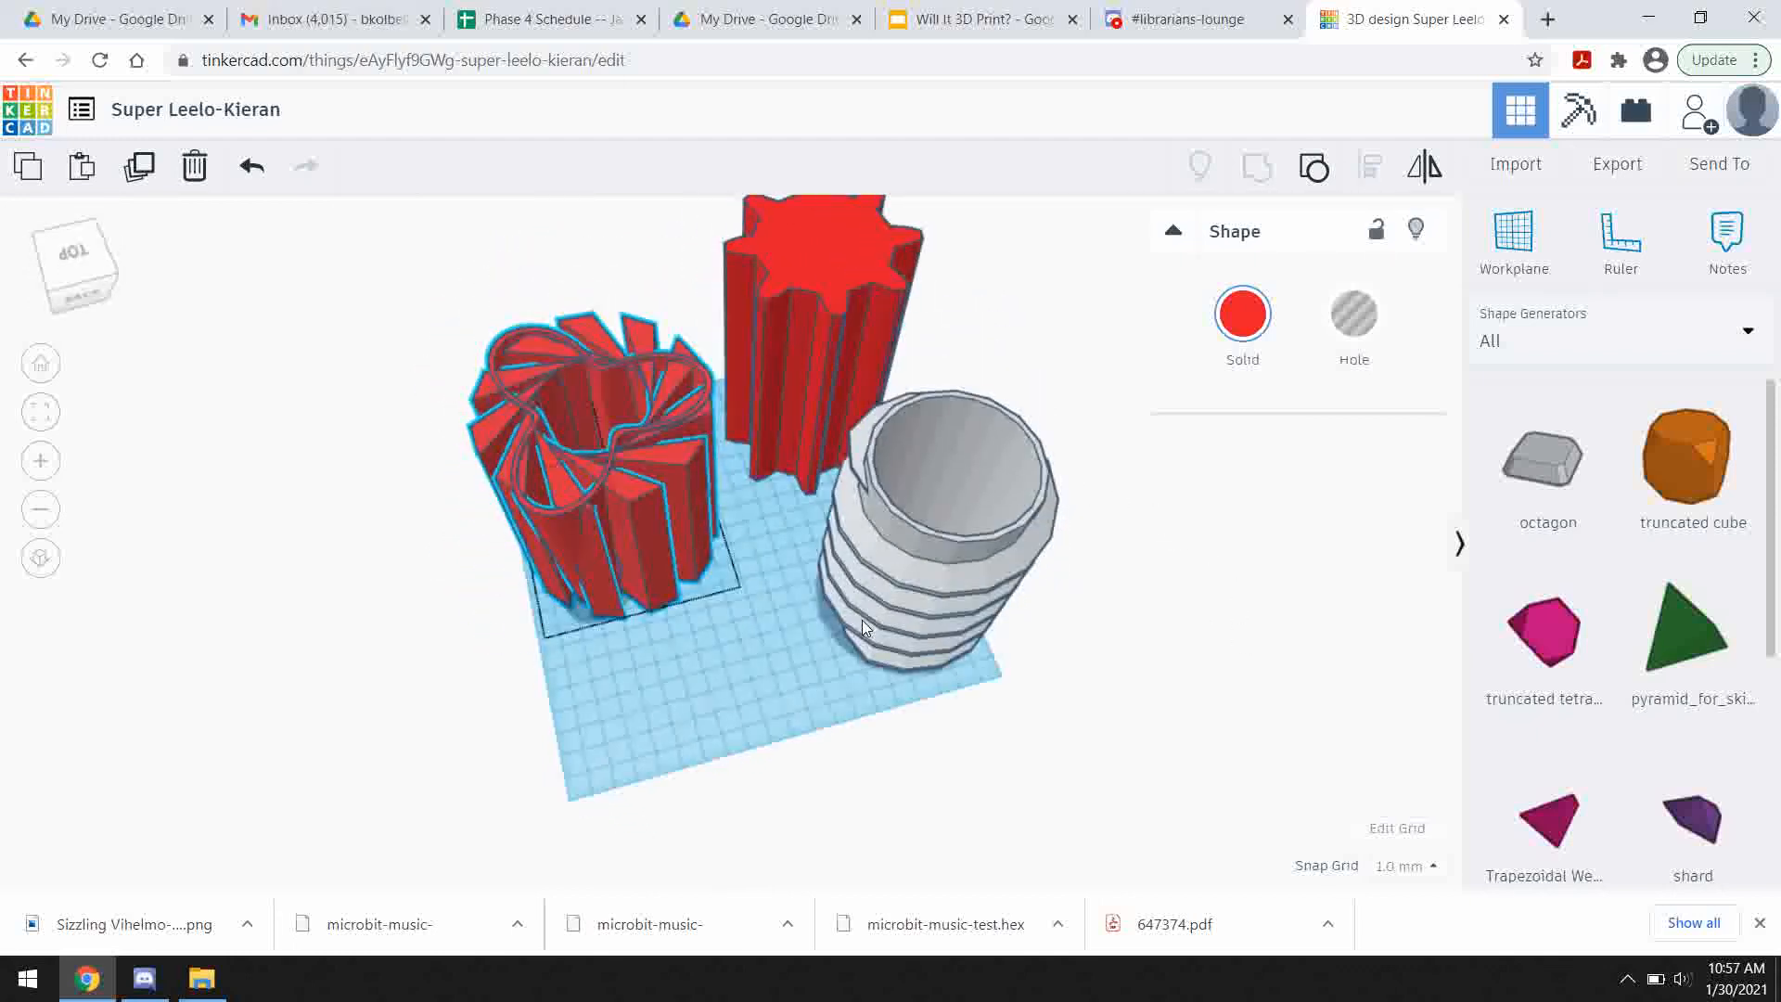
scroll(1586, 816, down, 5)
click(1582, 870)
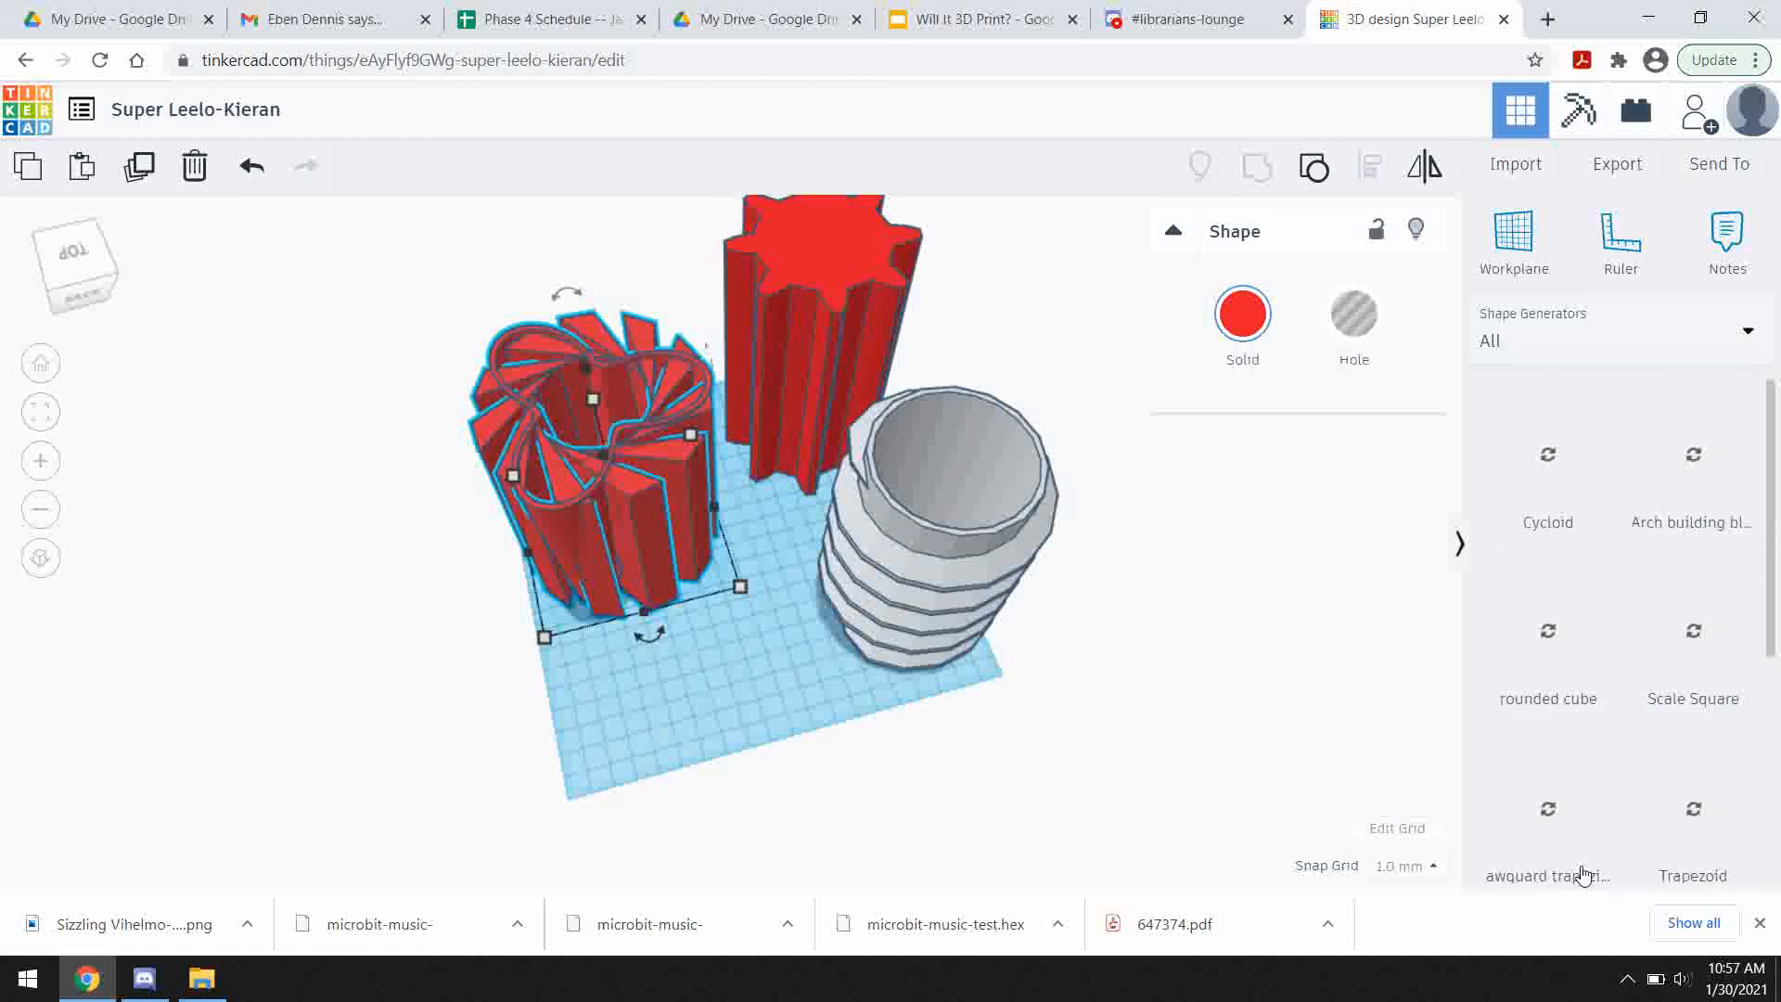
scroll(1582, 872, down, 5)
click(1575, 861)
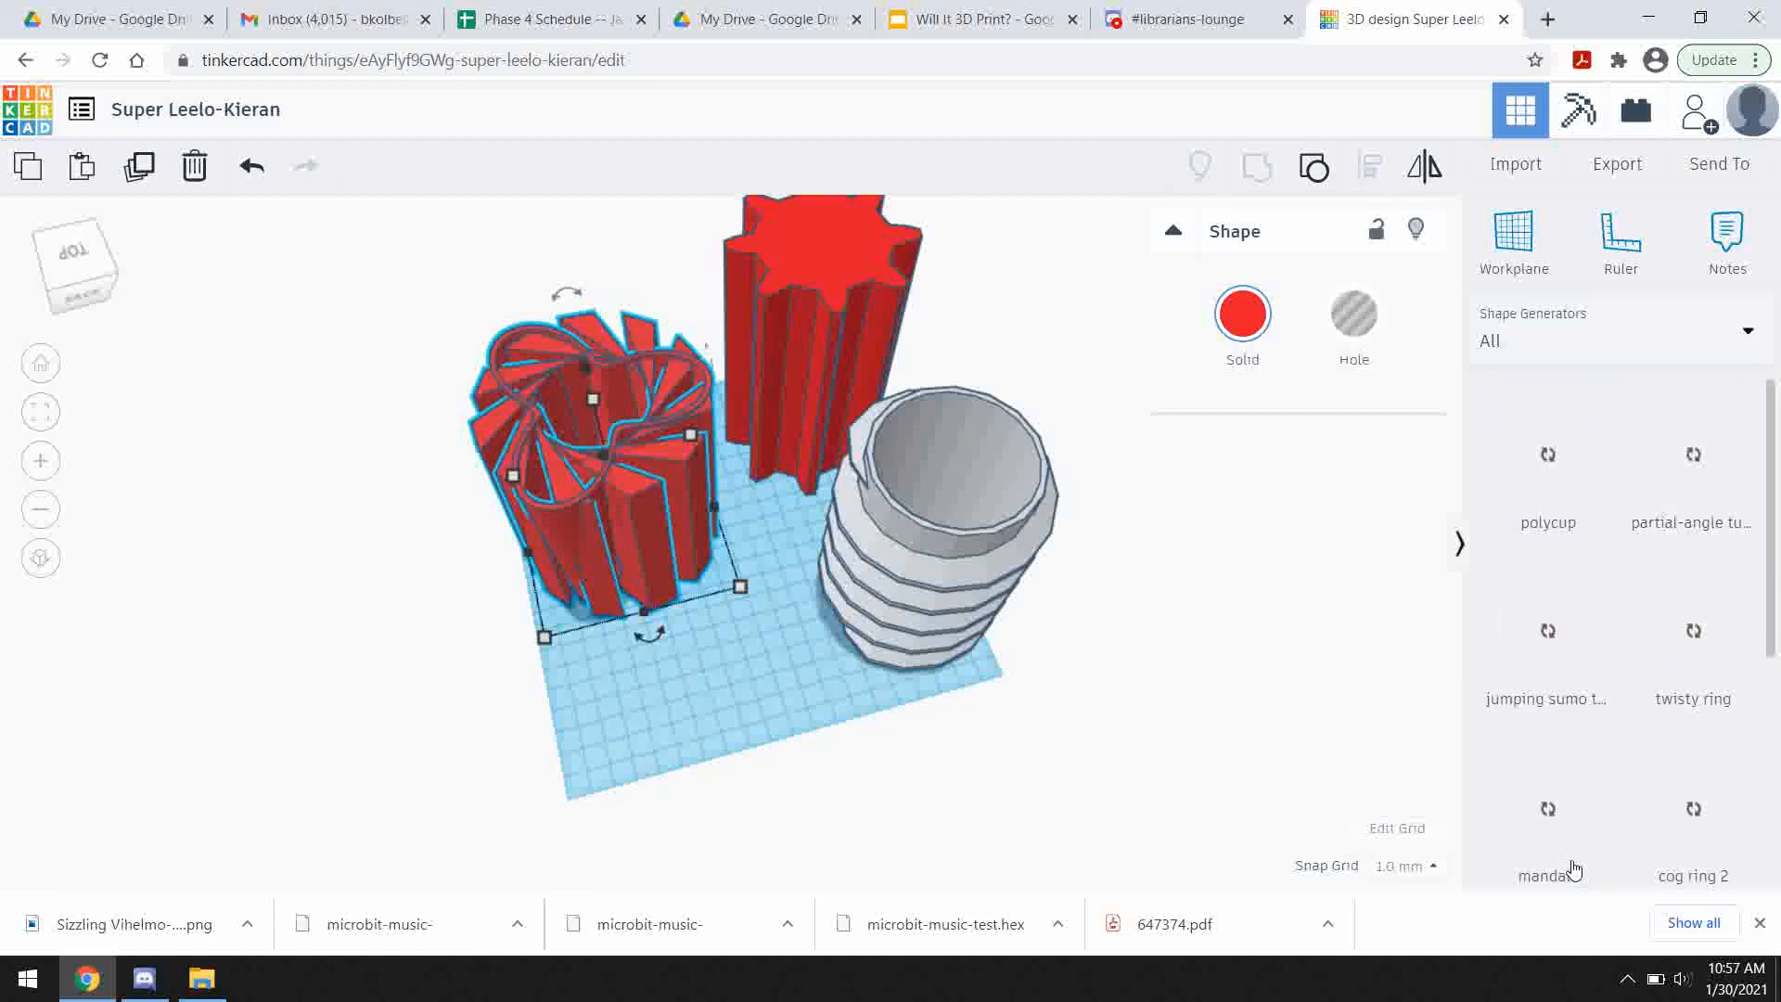
scroll(1590, 788, down, 5)
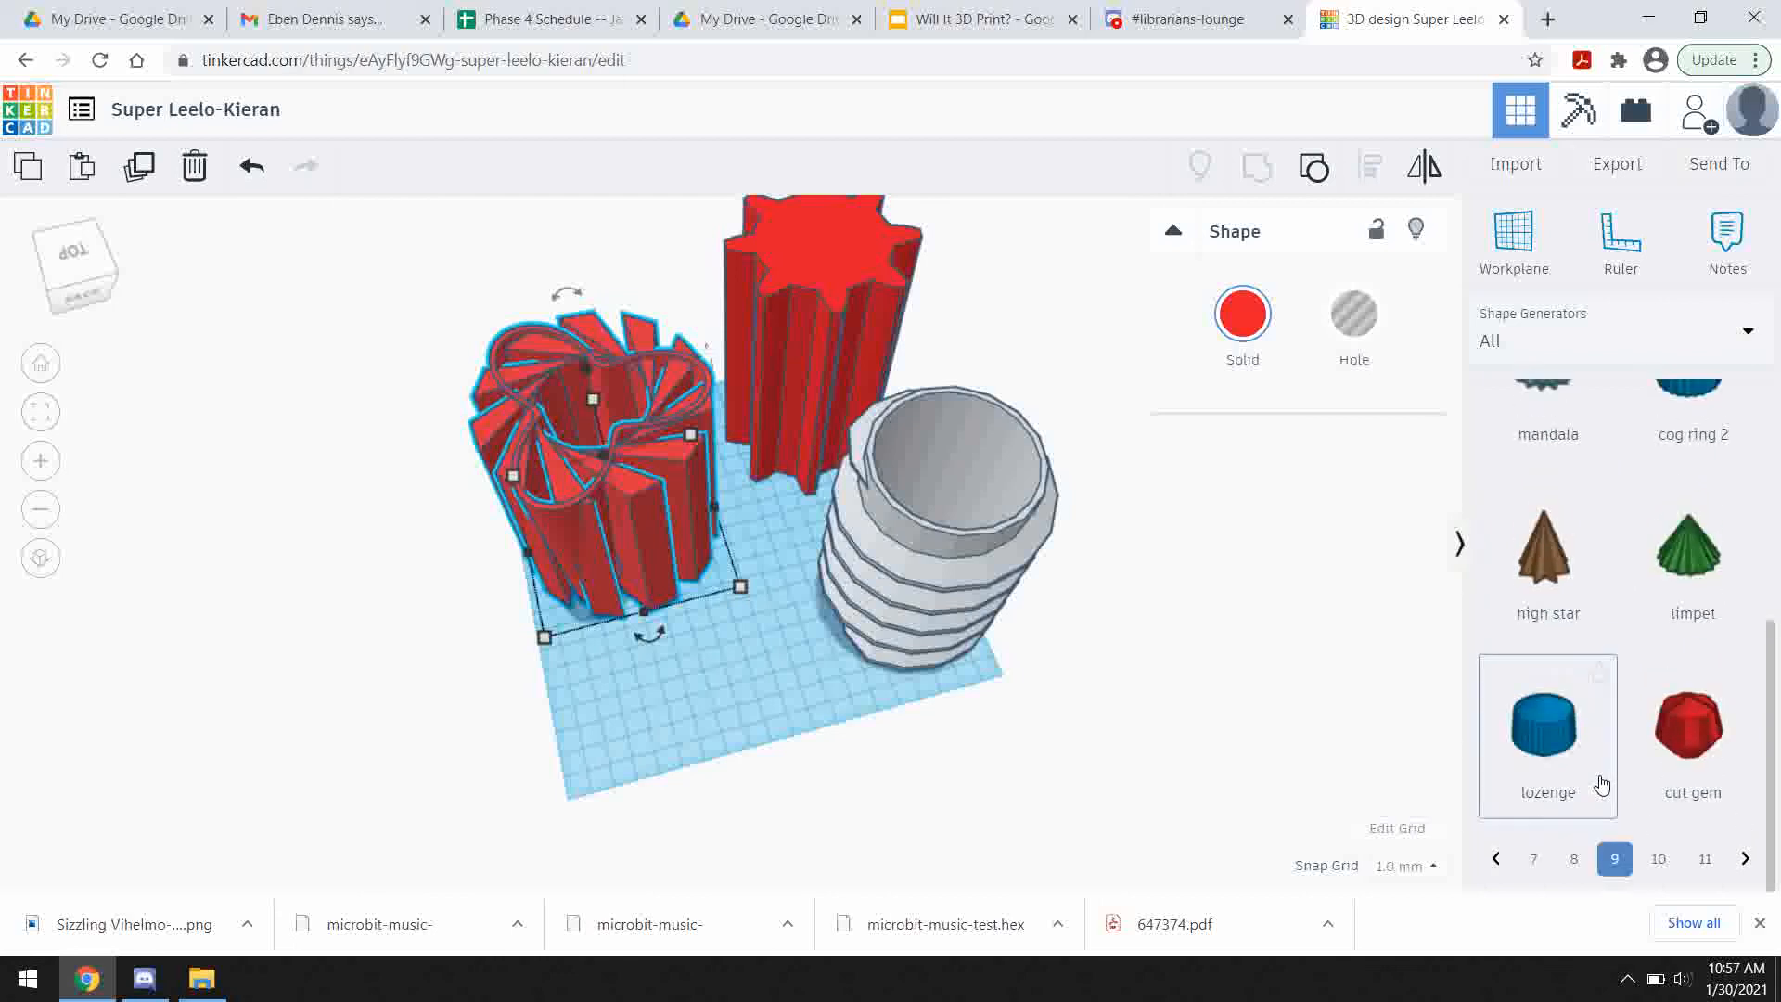
click(1574, 871)
scroll(1558, 807, down, 4)
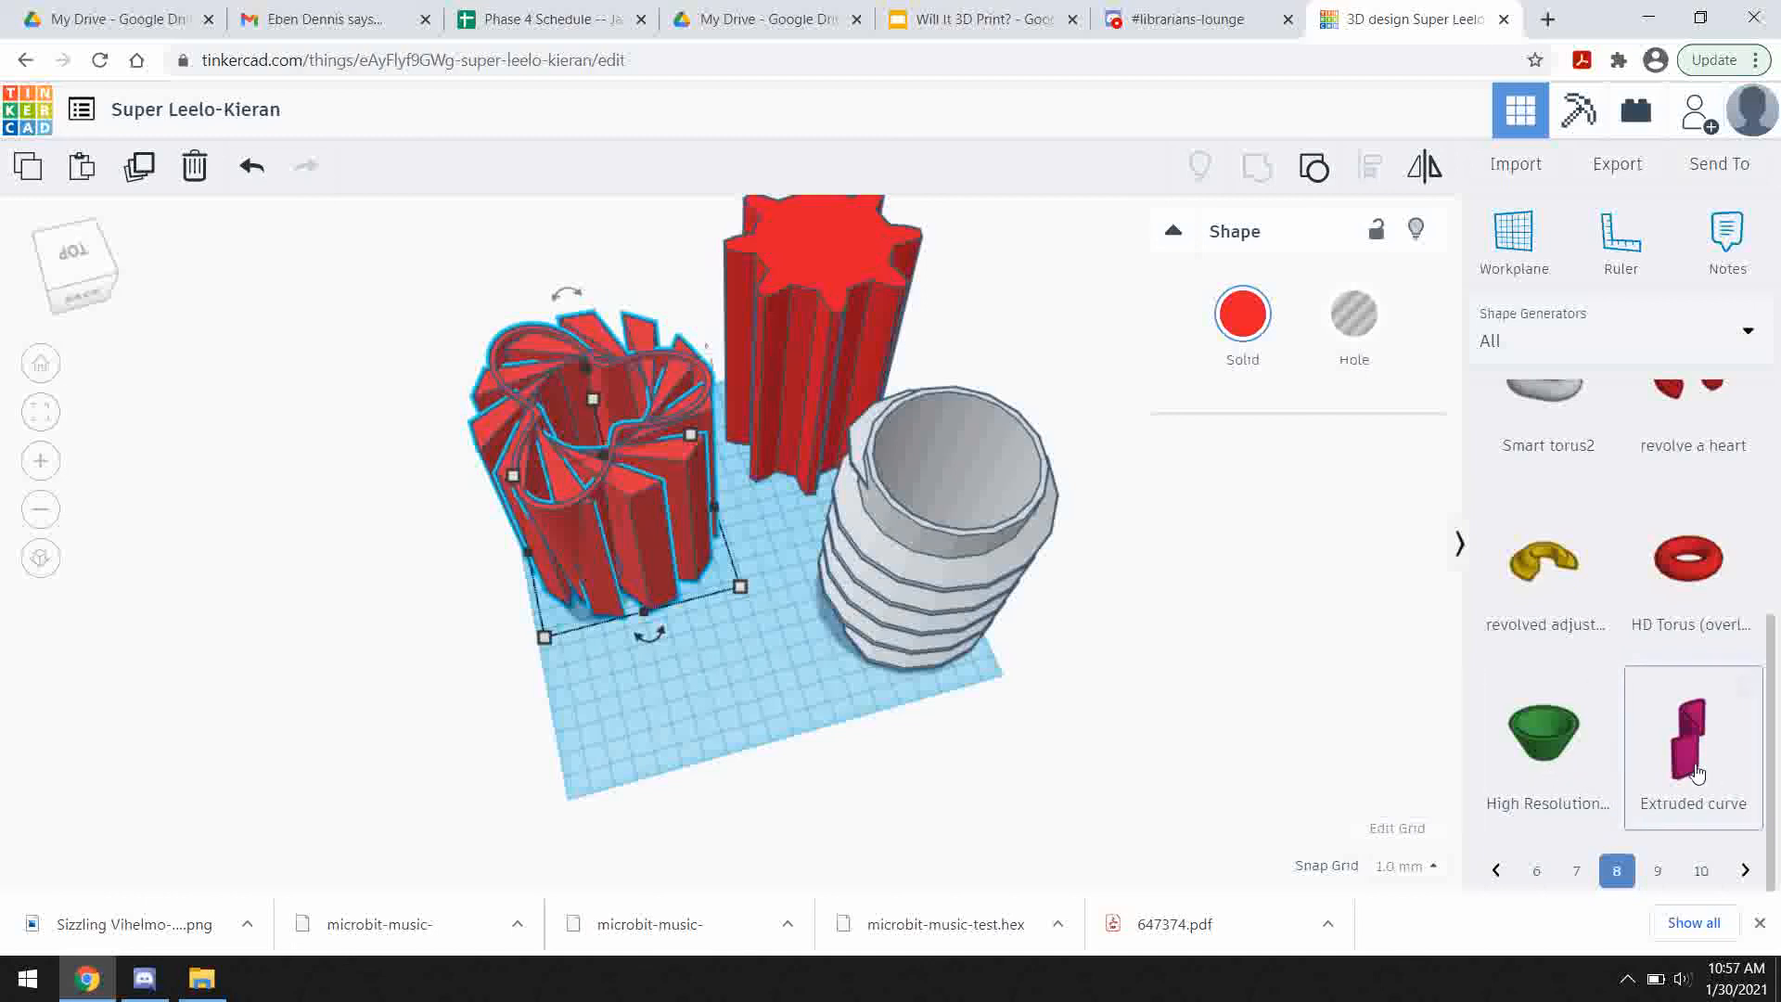
- Inspect the grouped flower vase and tube joint from above, from the sides and close up at its base and interior
right_drag(840, 648, 1238, 637)
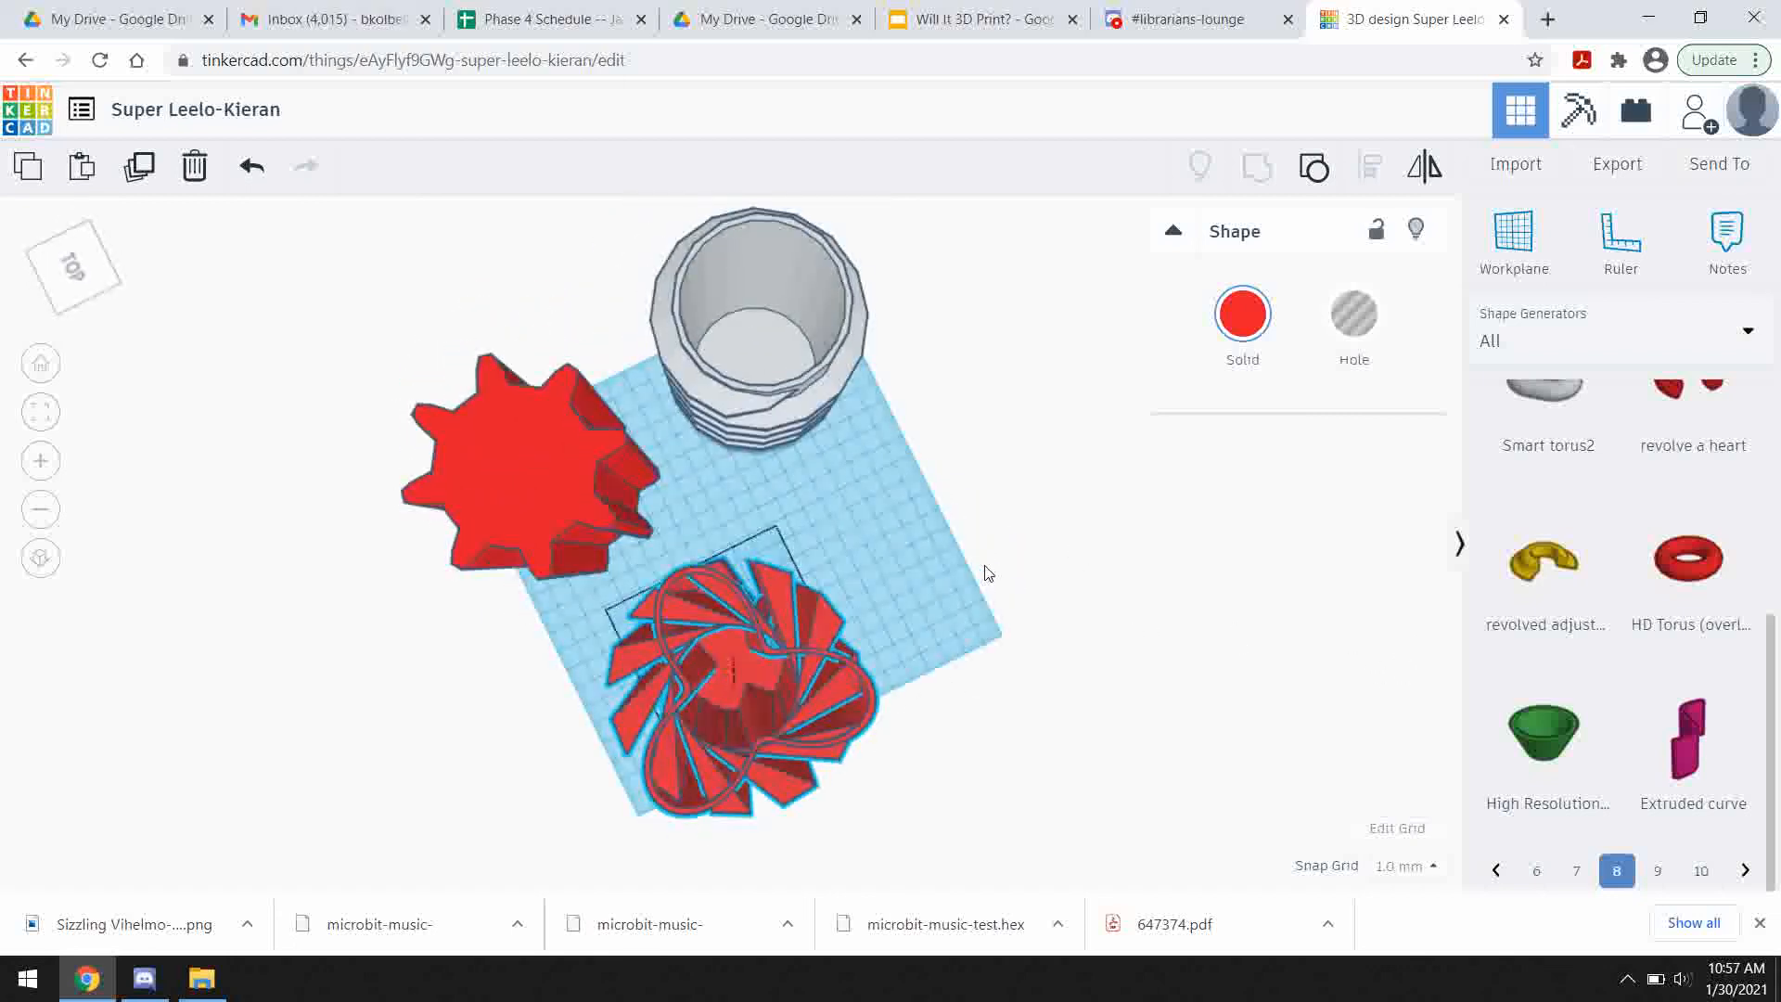
scroll(816, 655, up, 3)
scroll(816, 657, up, 1)
right_drag(972, 567, 969, 445)
scroll(863, 561, up, 3)
scroll(904, 556, up, 1)
right_drag(1063, 608, 984, 548)
scroll(1002, 554, down, 1)
scroll(934, 597, down, 2)
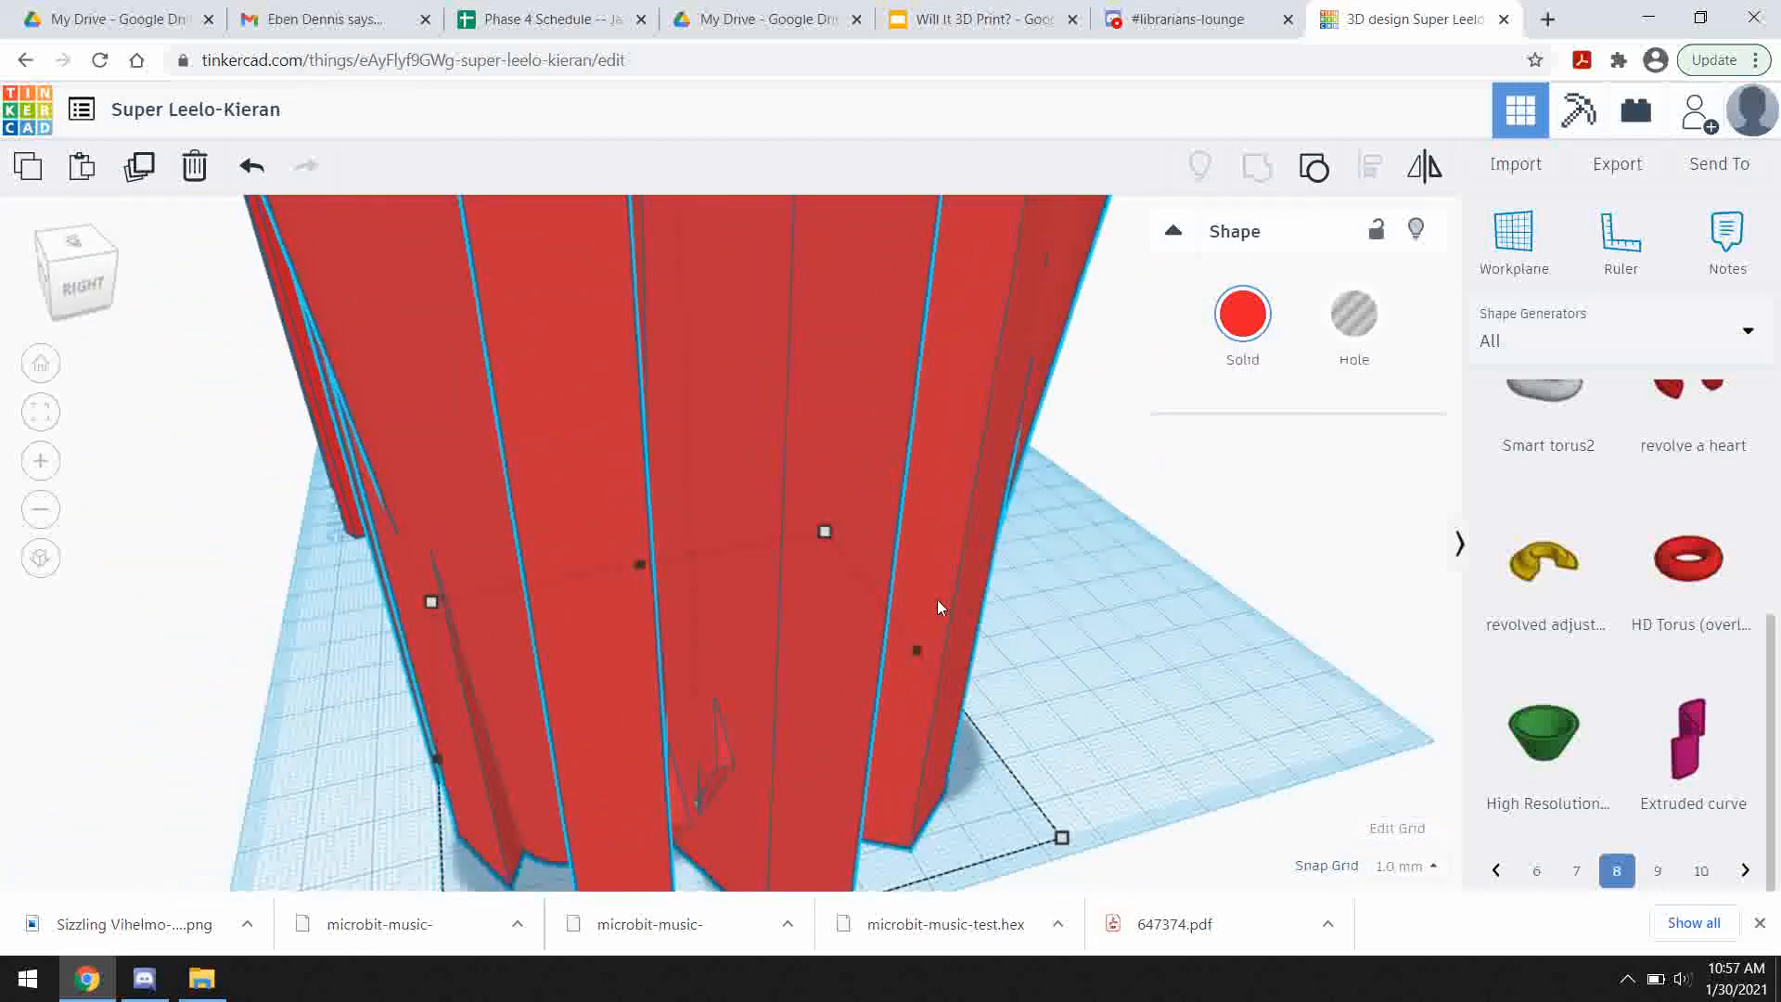
scroll(1002, 565, down, 2)
scroll(881, 575, down, 1)
right_drag(881, 575, 790, 570)
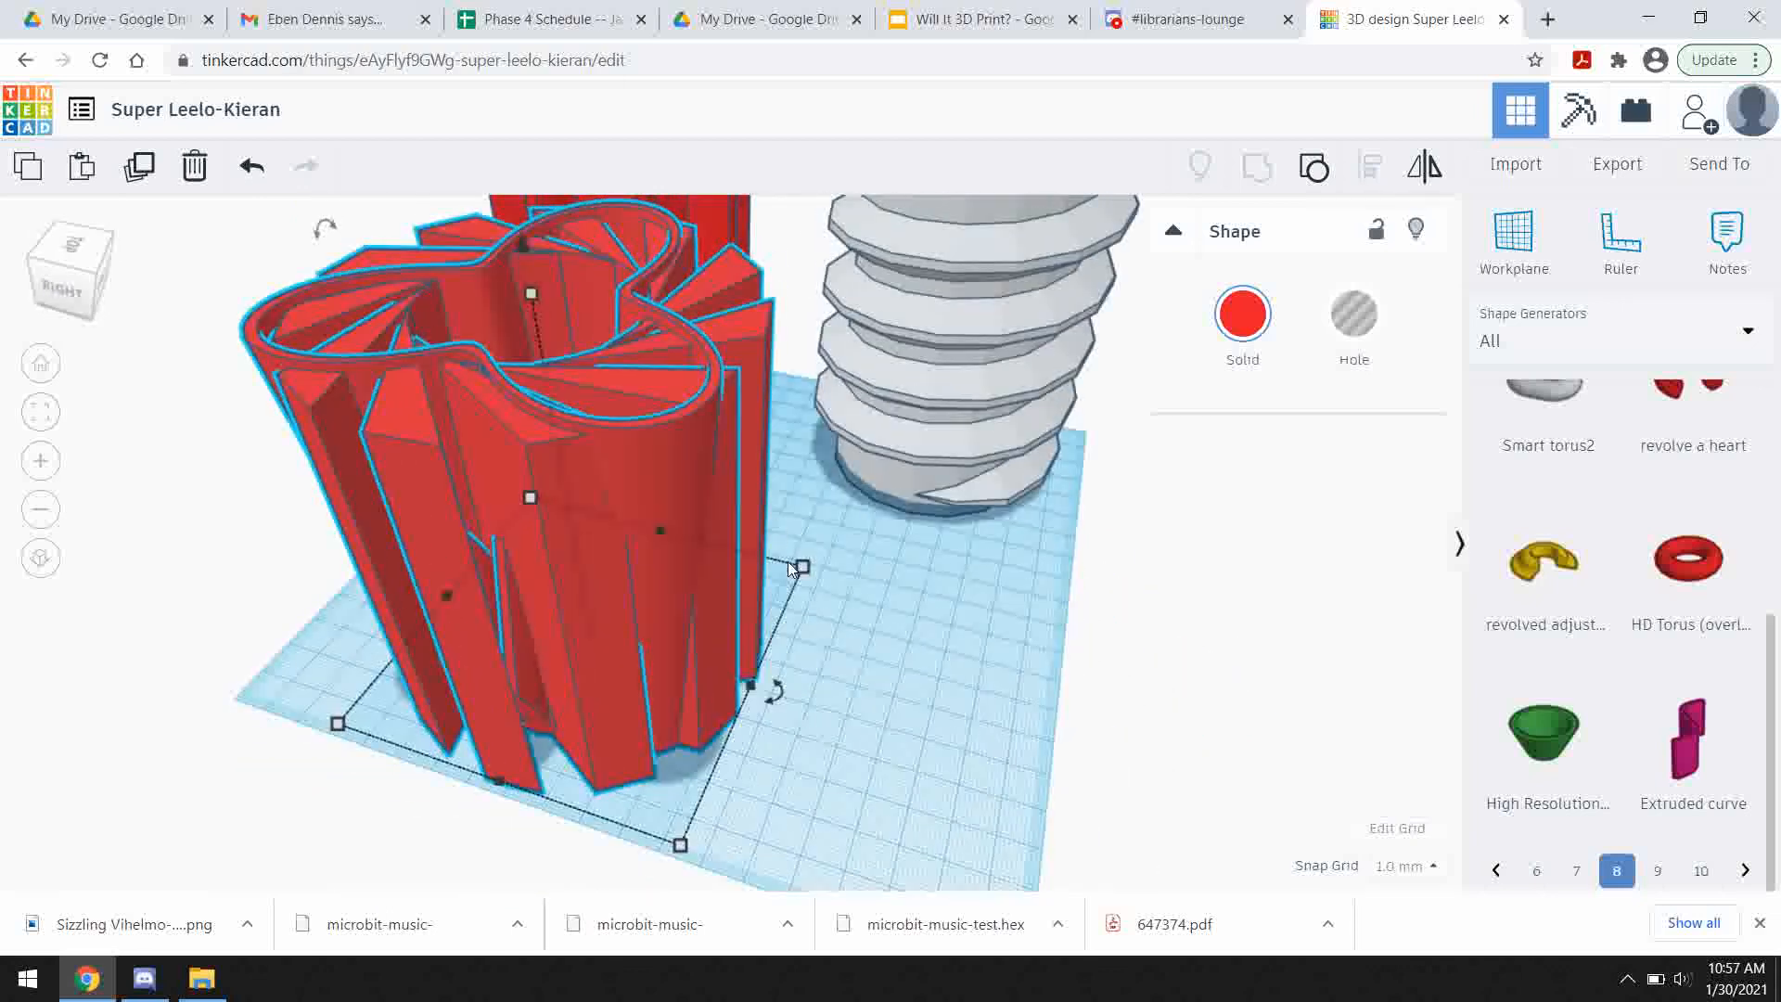
right_drag(839, 635, 884, 671)
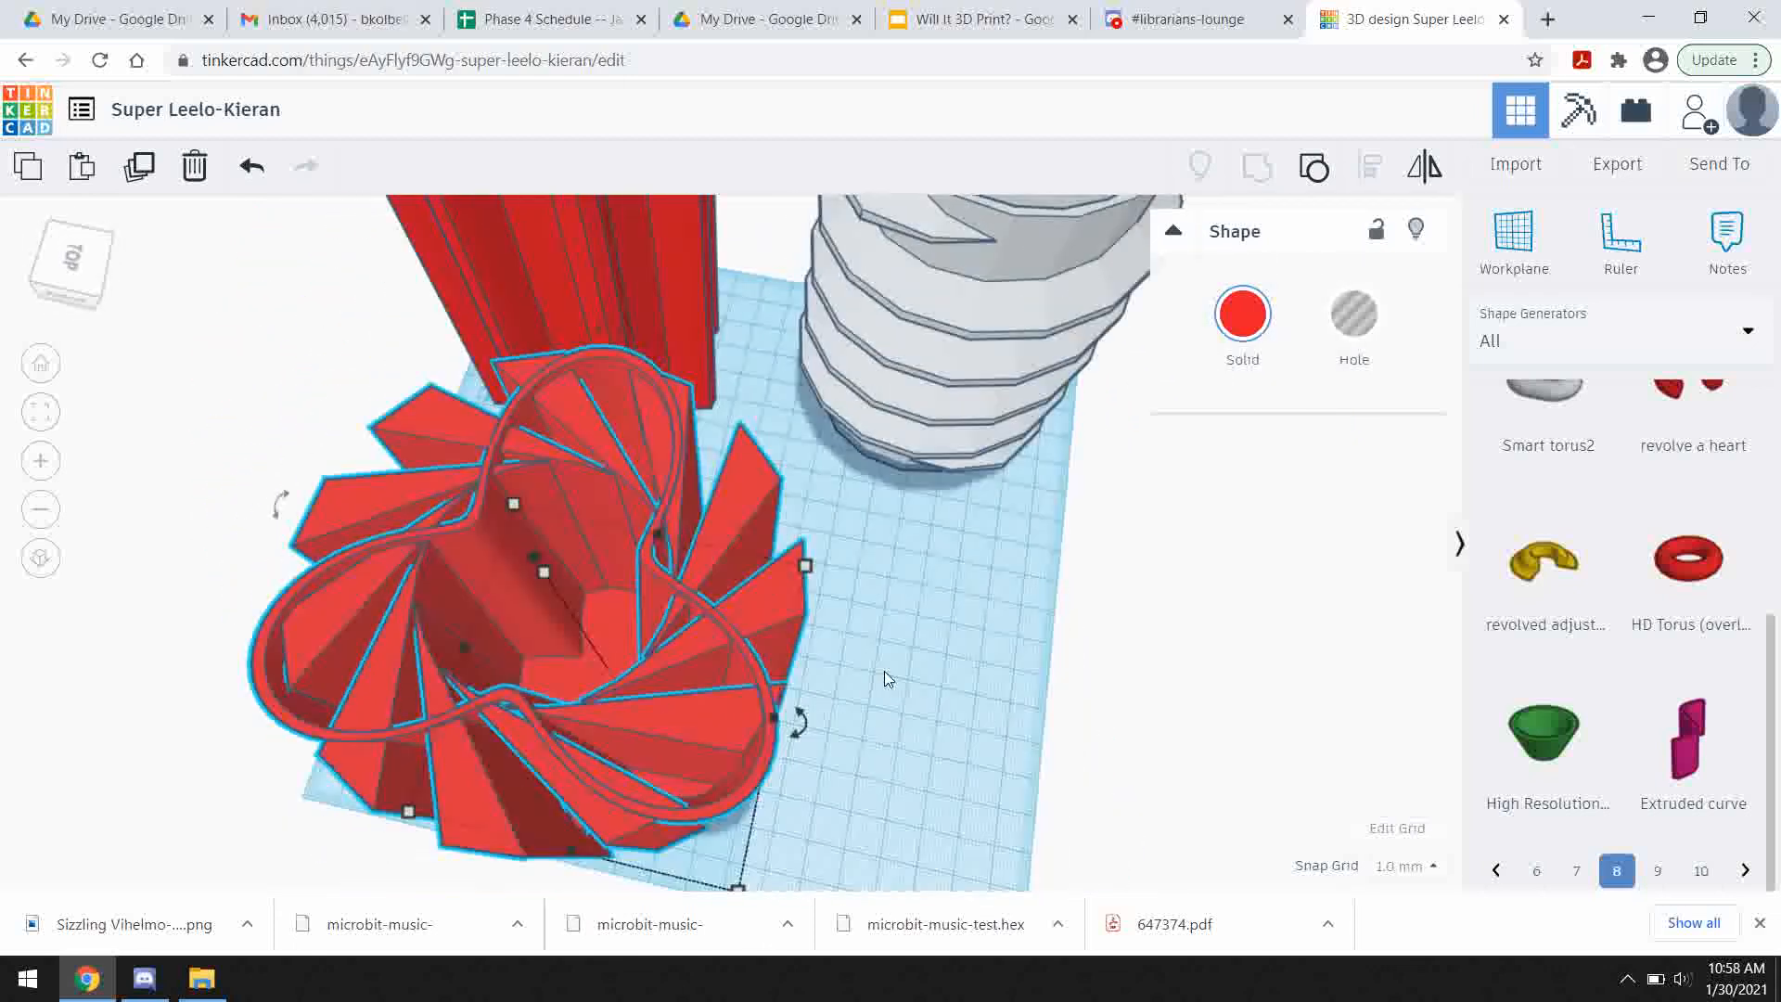
scroll(881, 603, down, 5)
right_drag(881, 596, 609, 575)
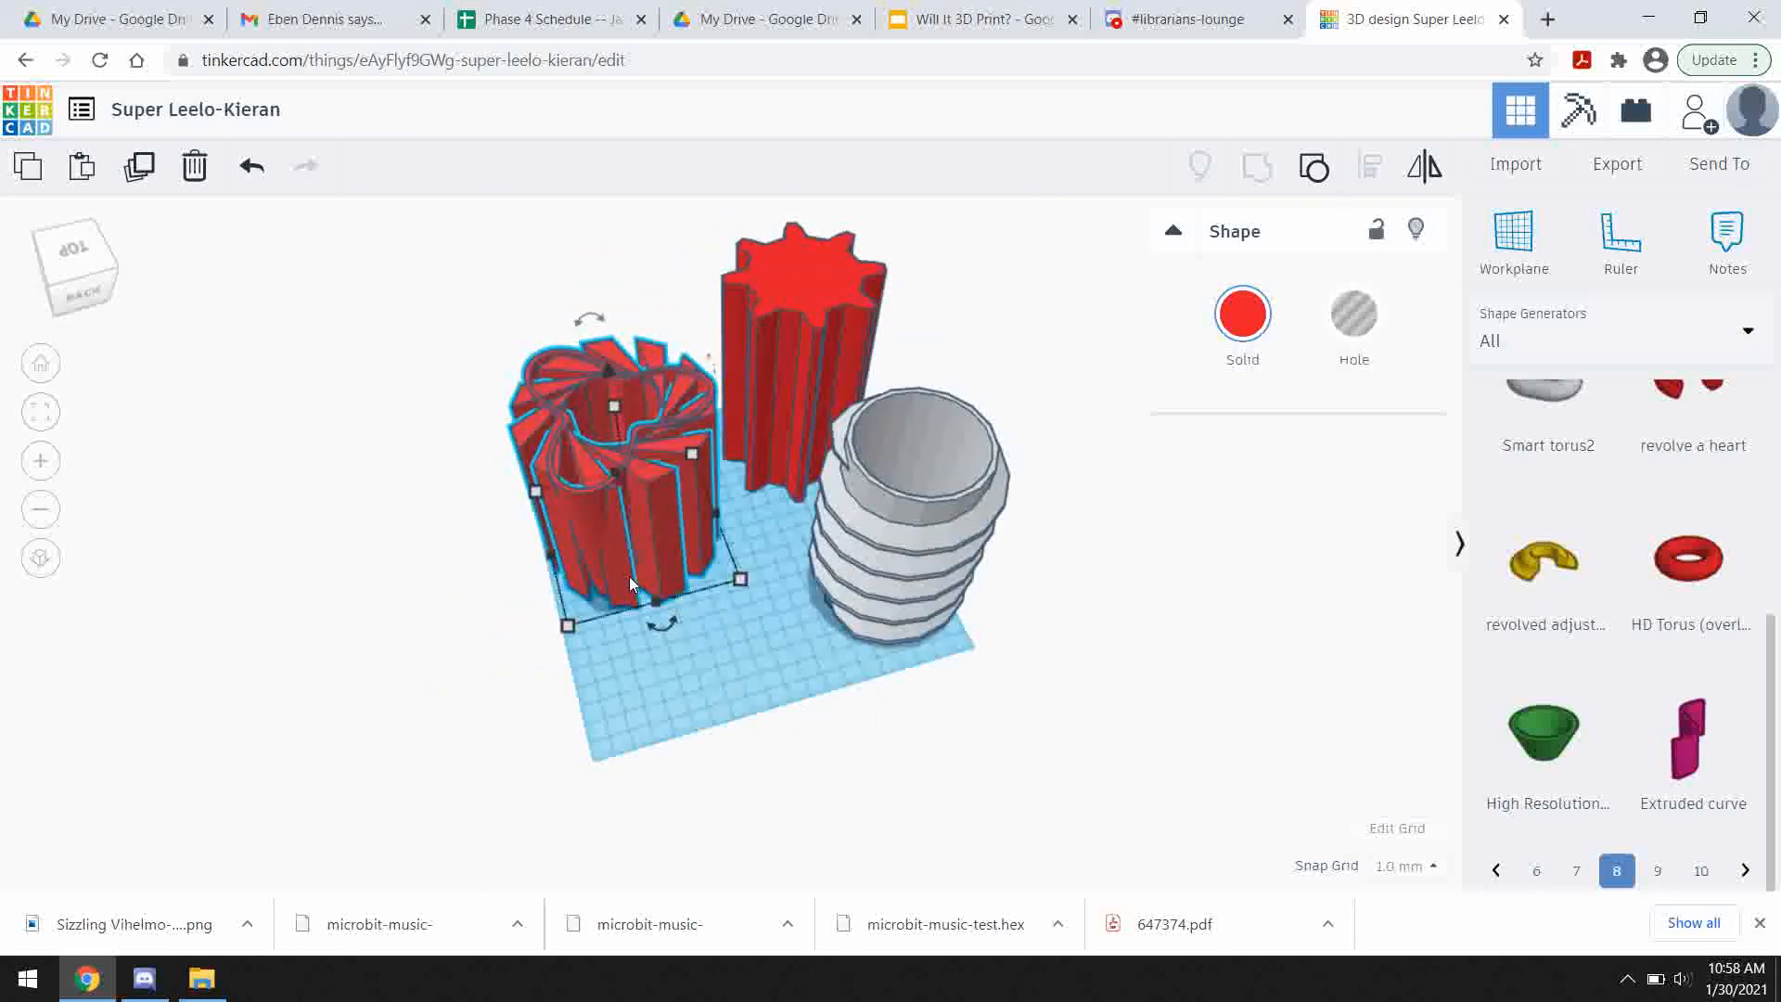